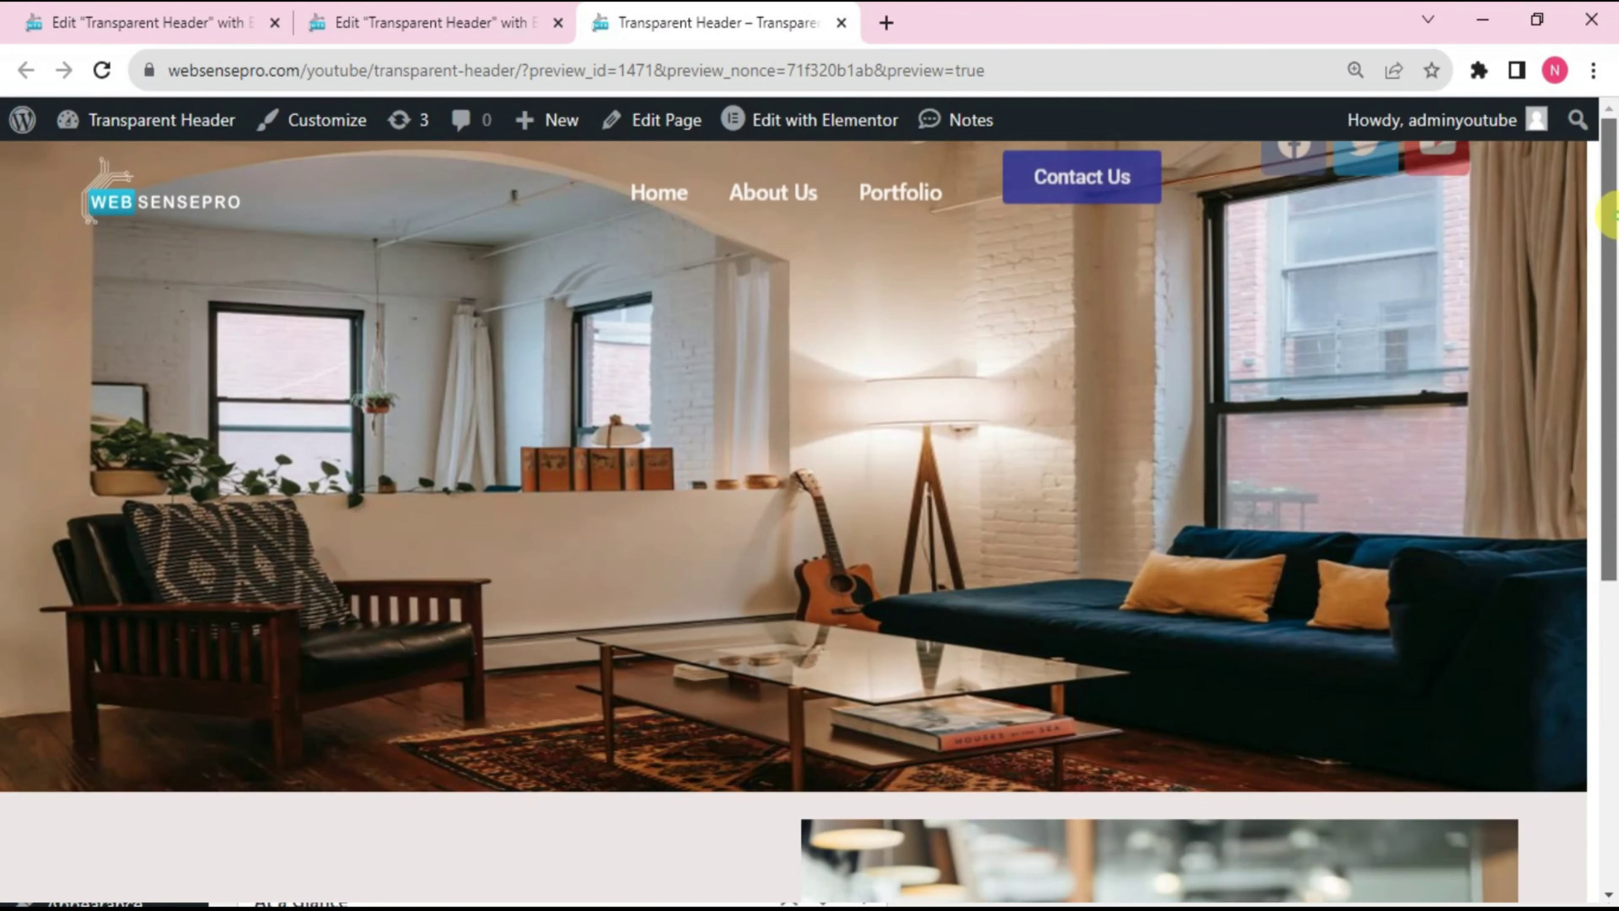
# Step: Scroll the page preview to check the sticky transparent header over the hero image
pyautogui.moveTo(1613, 216); pyautogui.dragTo(1591, 355)
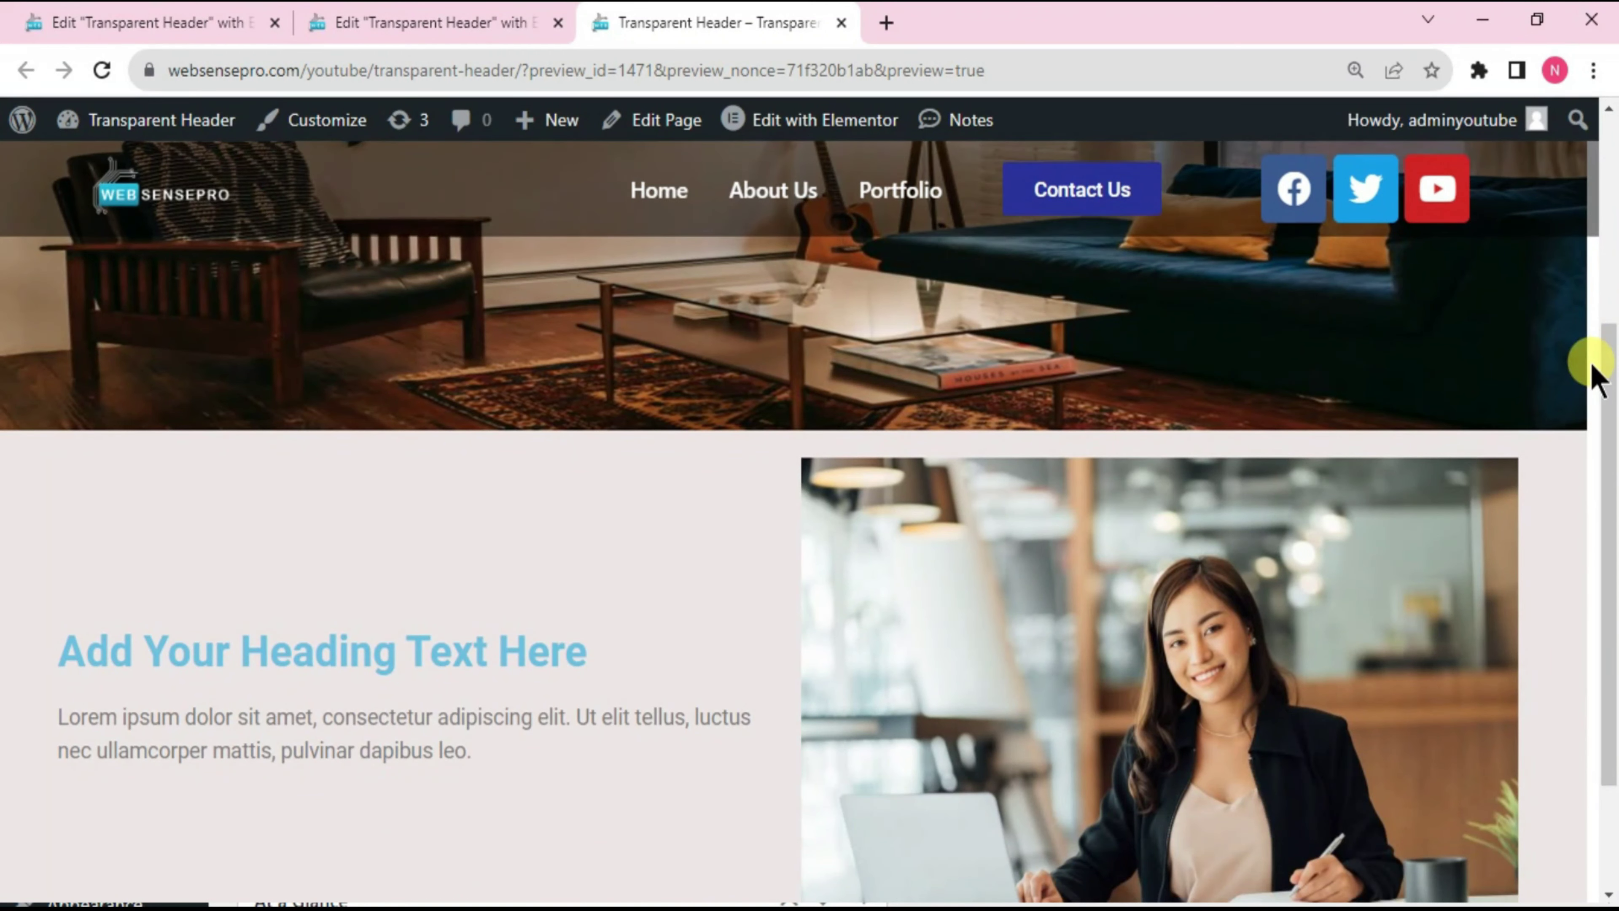
pyautogui.moveTo(1601, 452); pyautogui.dragTo(1581, 599)
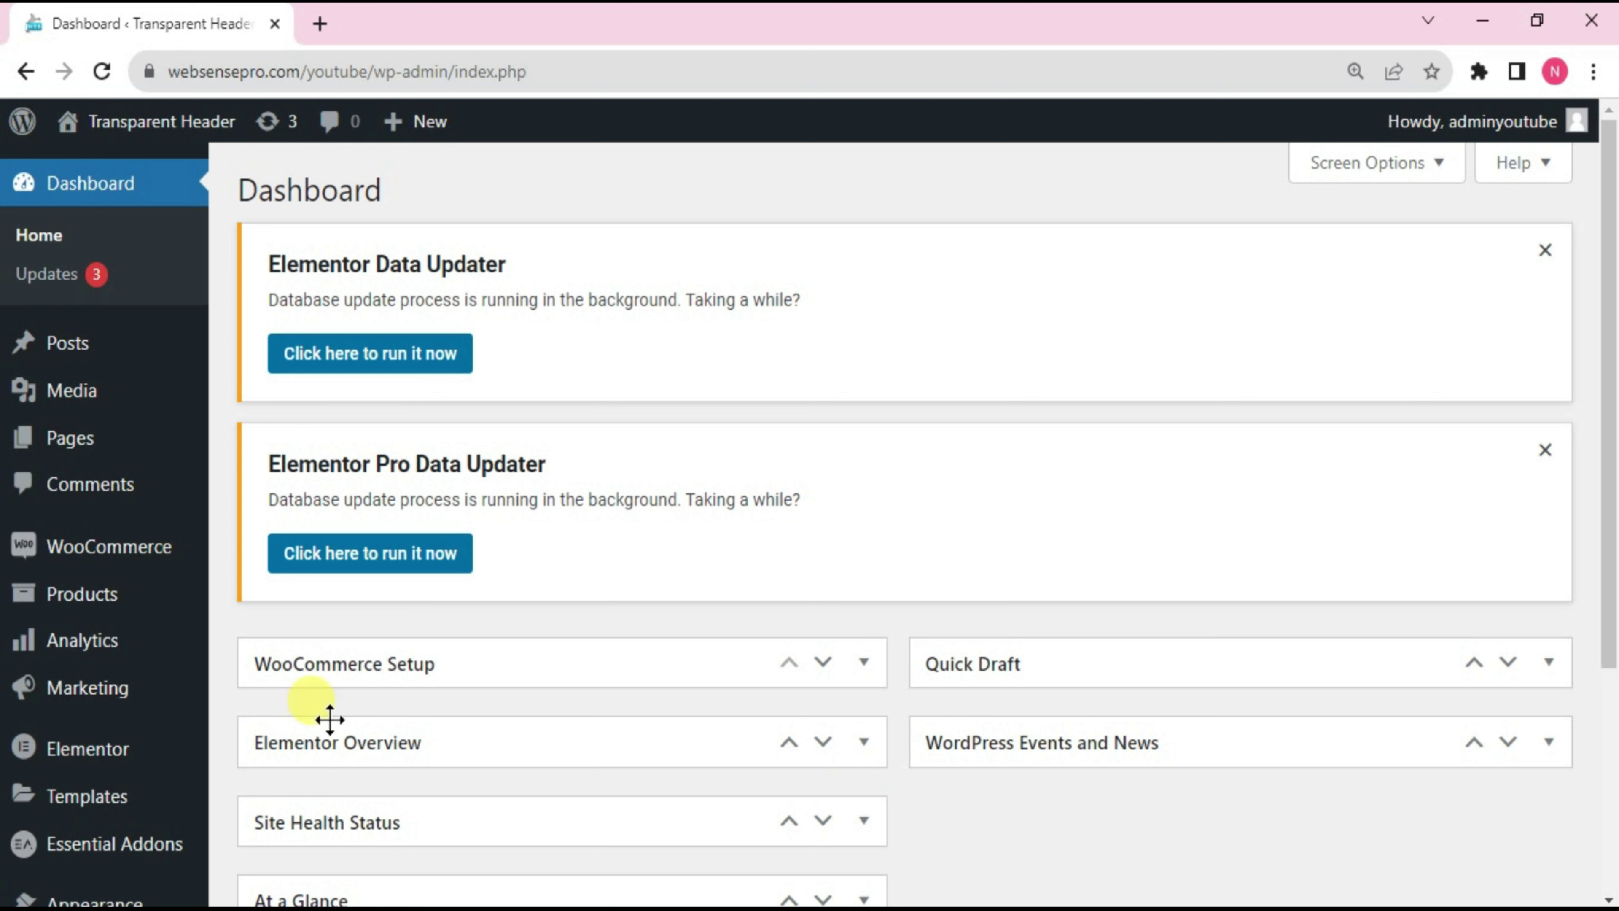
# Step: Create a new Theme Builder header template titled 'Transparent Header'
pyautogui.moveTo(96, 813)
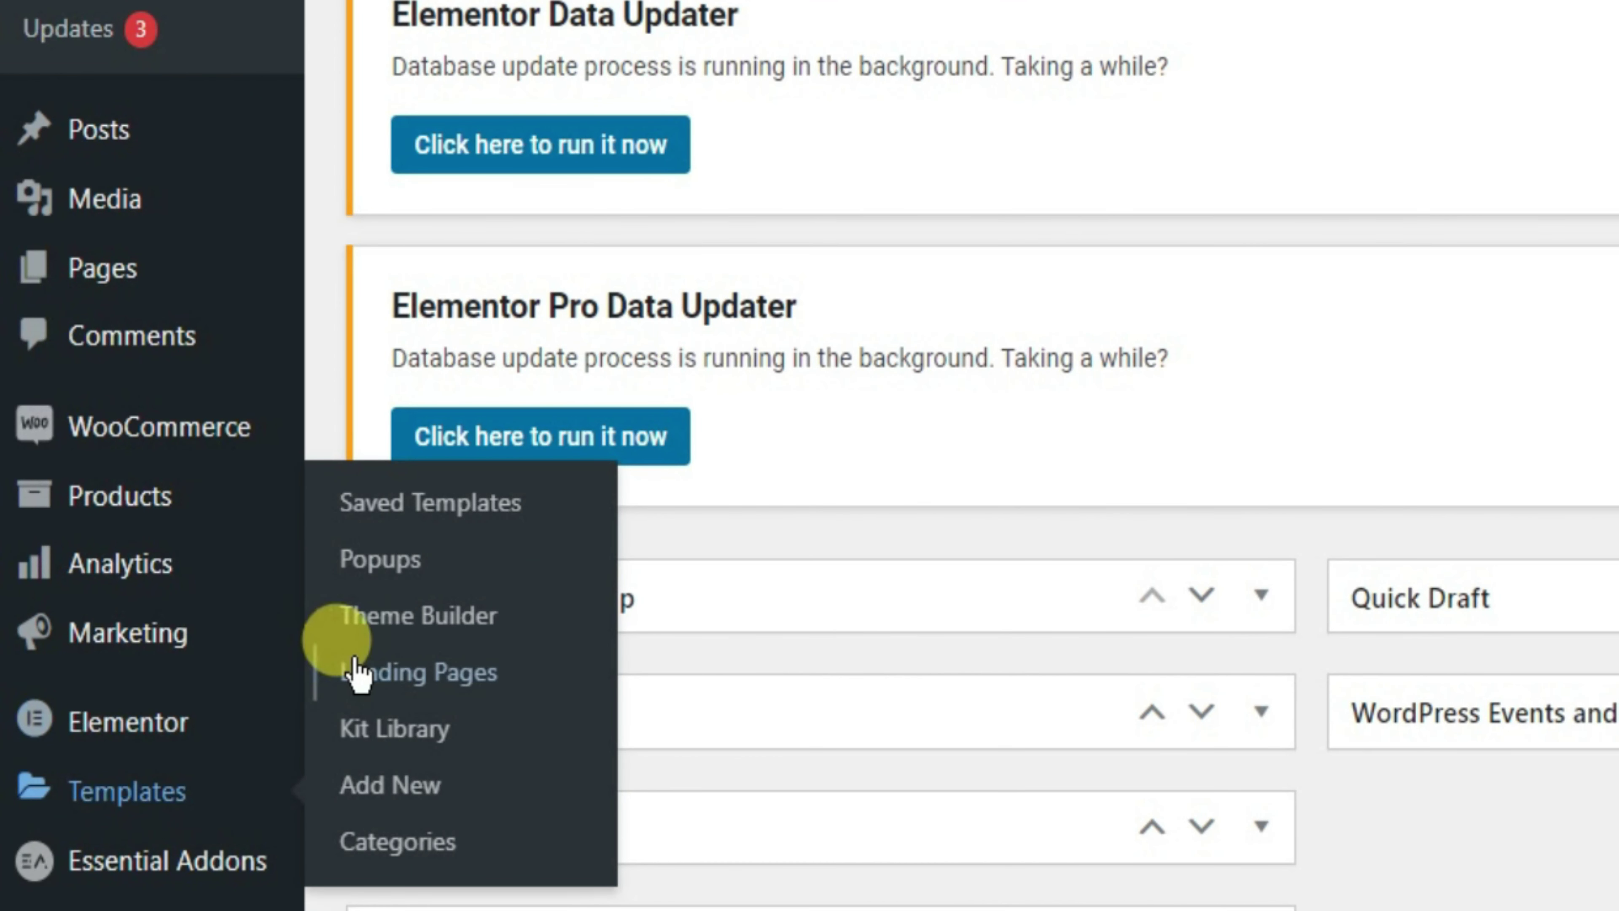
pyautogui.click(414, 624)
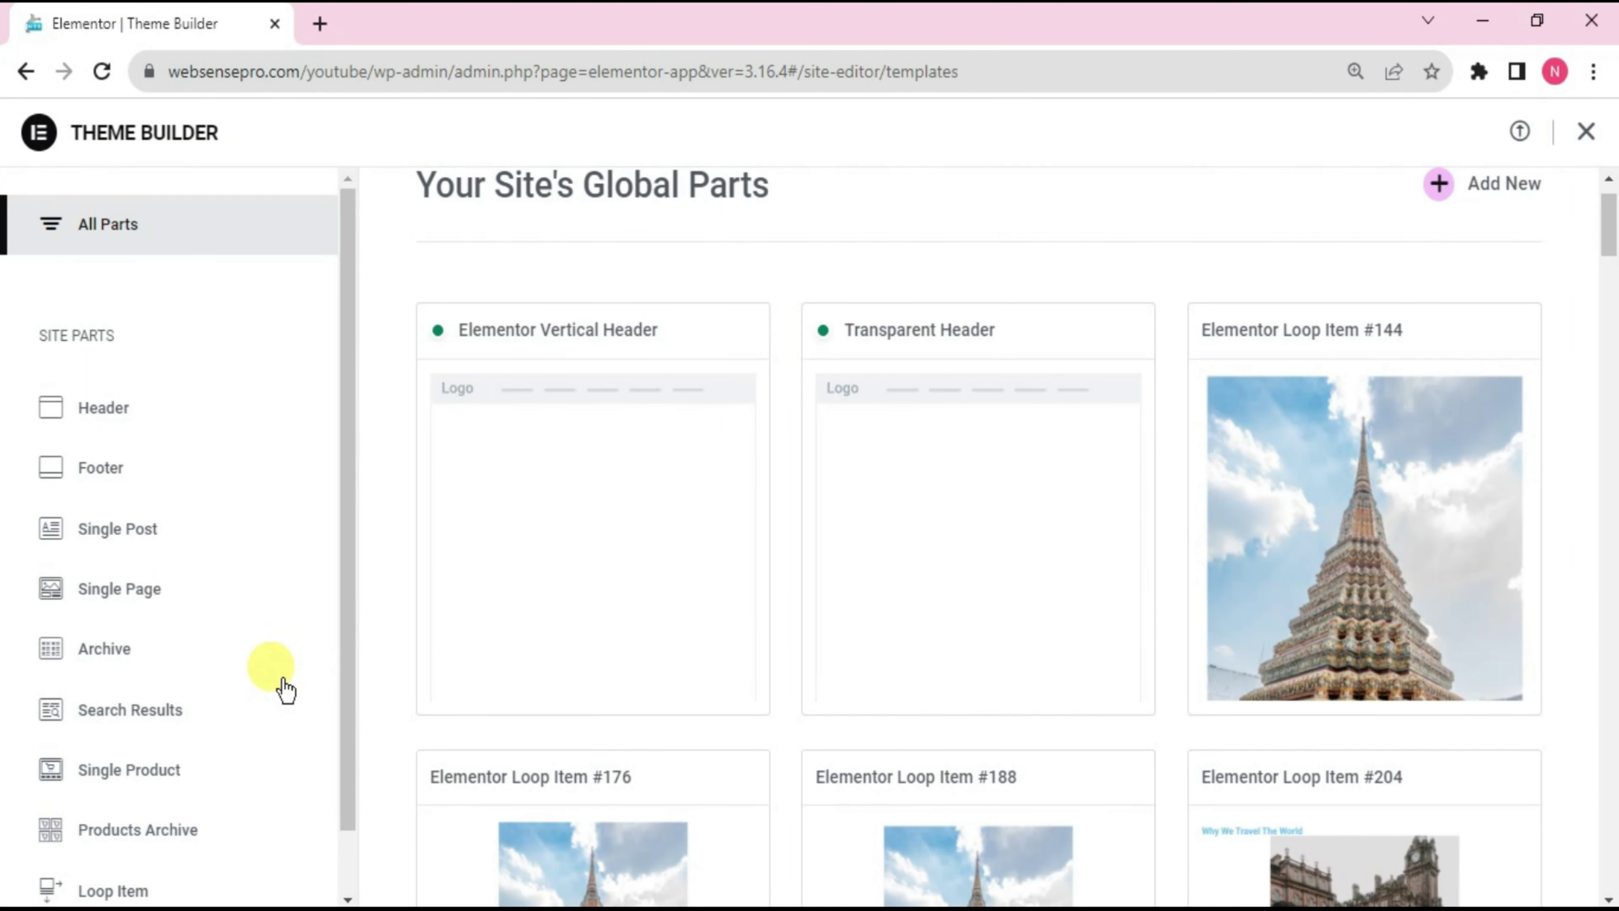
pyautogui.moveTo(153, 426)
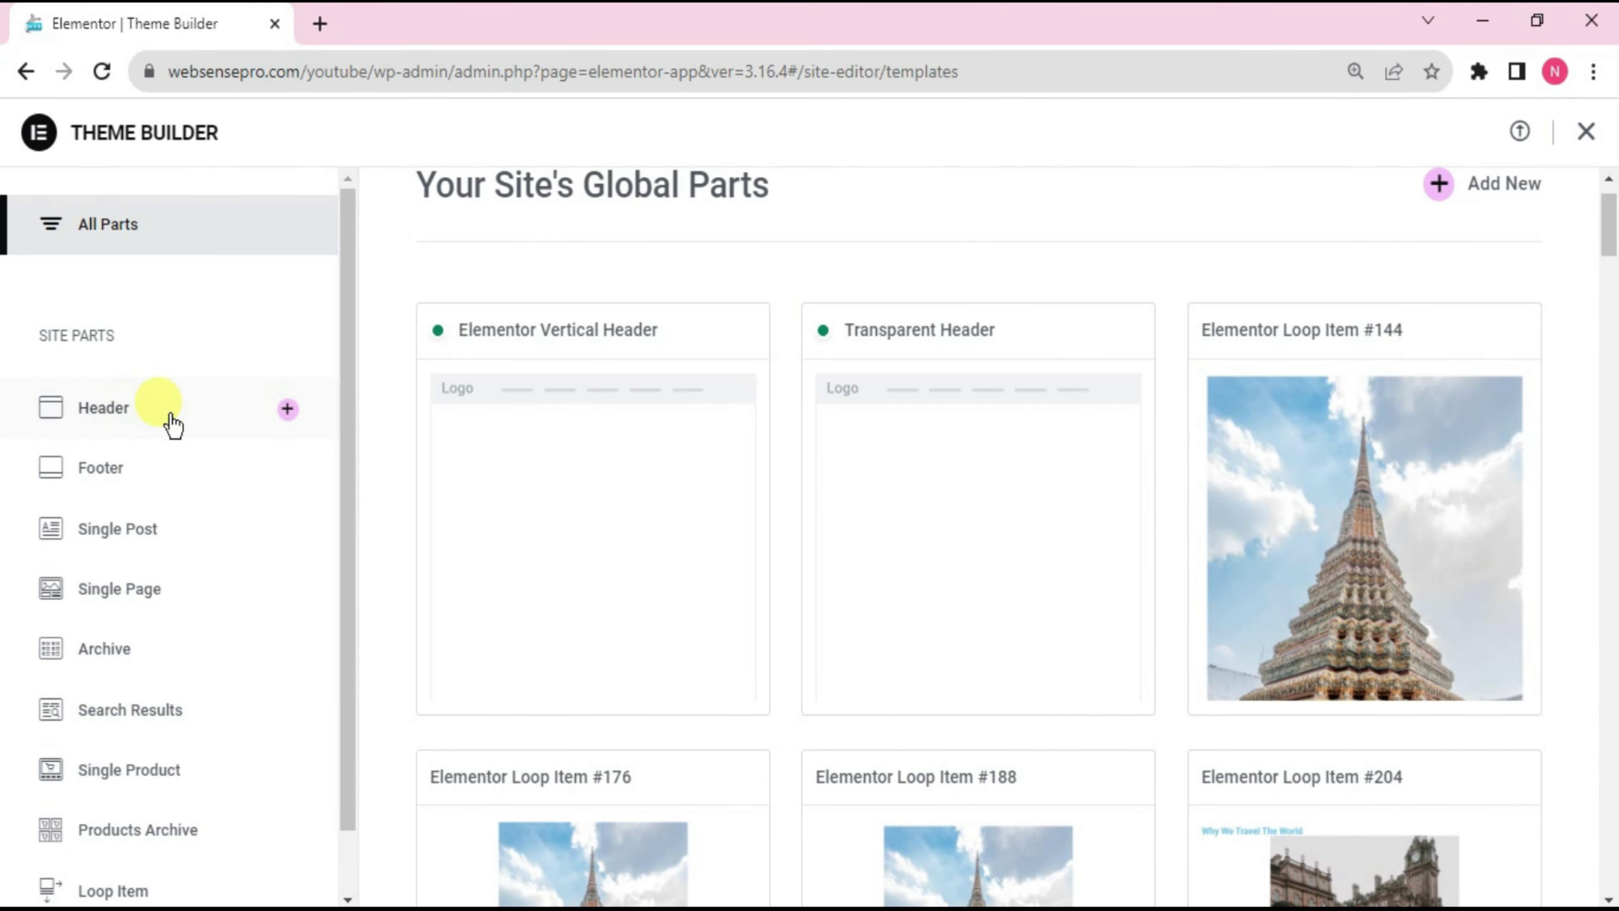
pyautogui.click(289, 409)
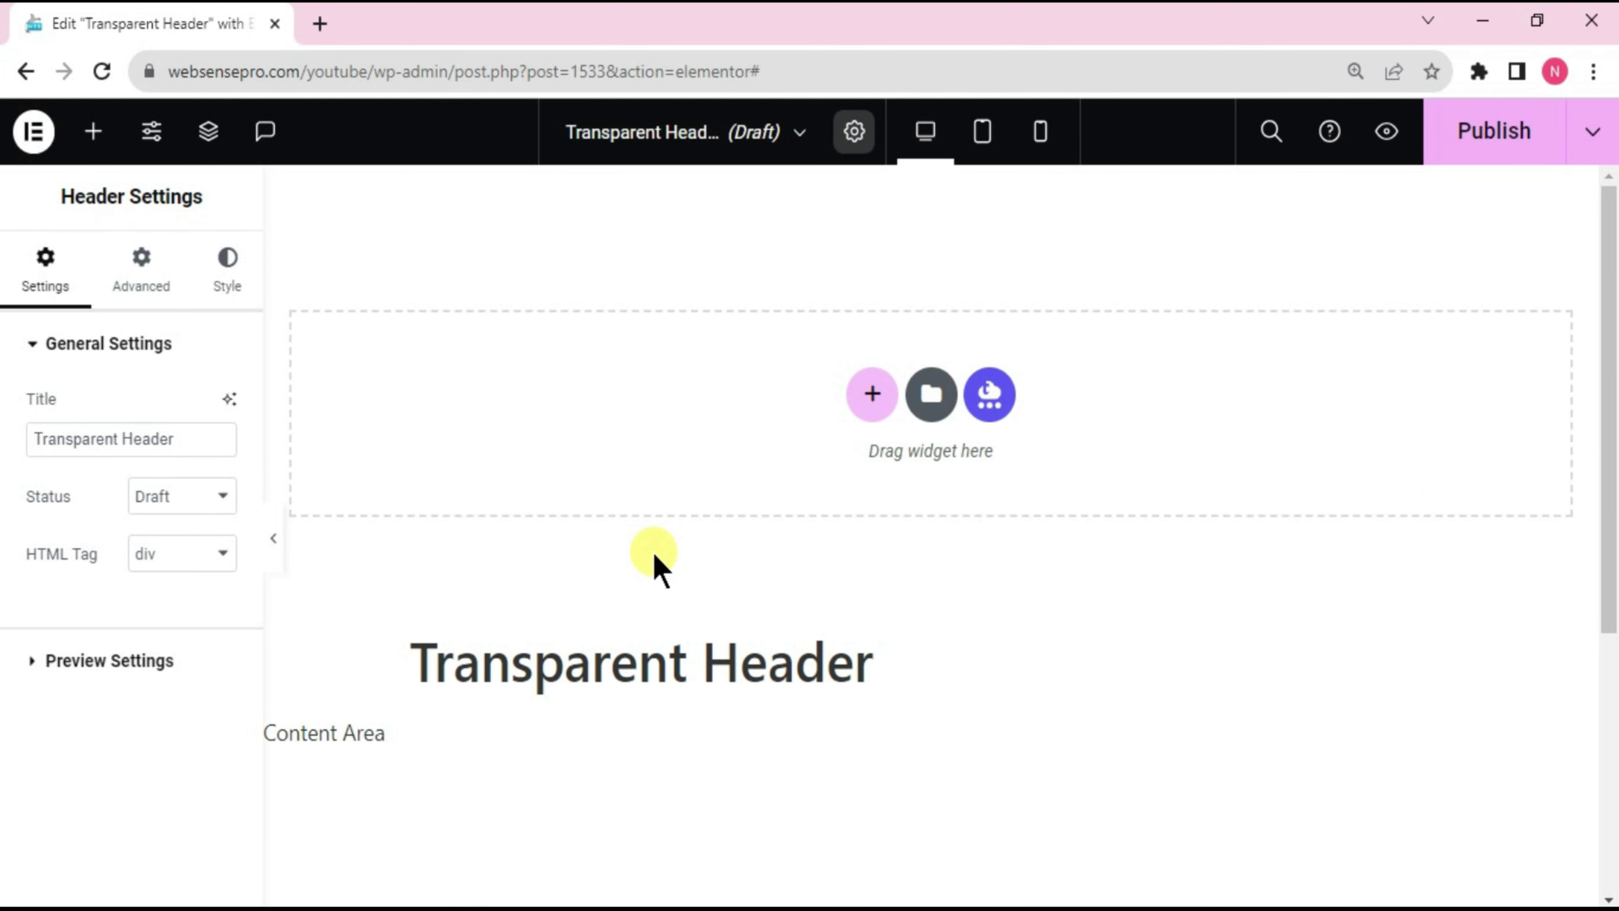
# Step: Add a flexbox container with a four-column structure to the header
pyautogui.click(866, 398)
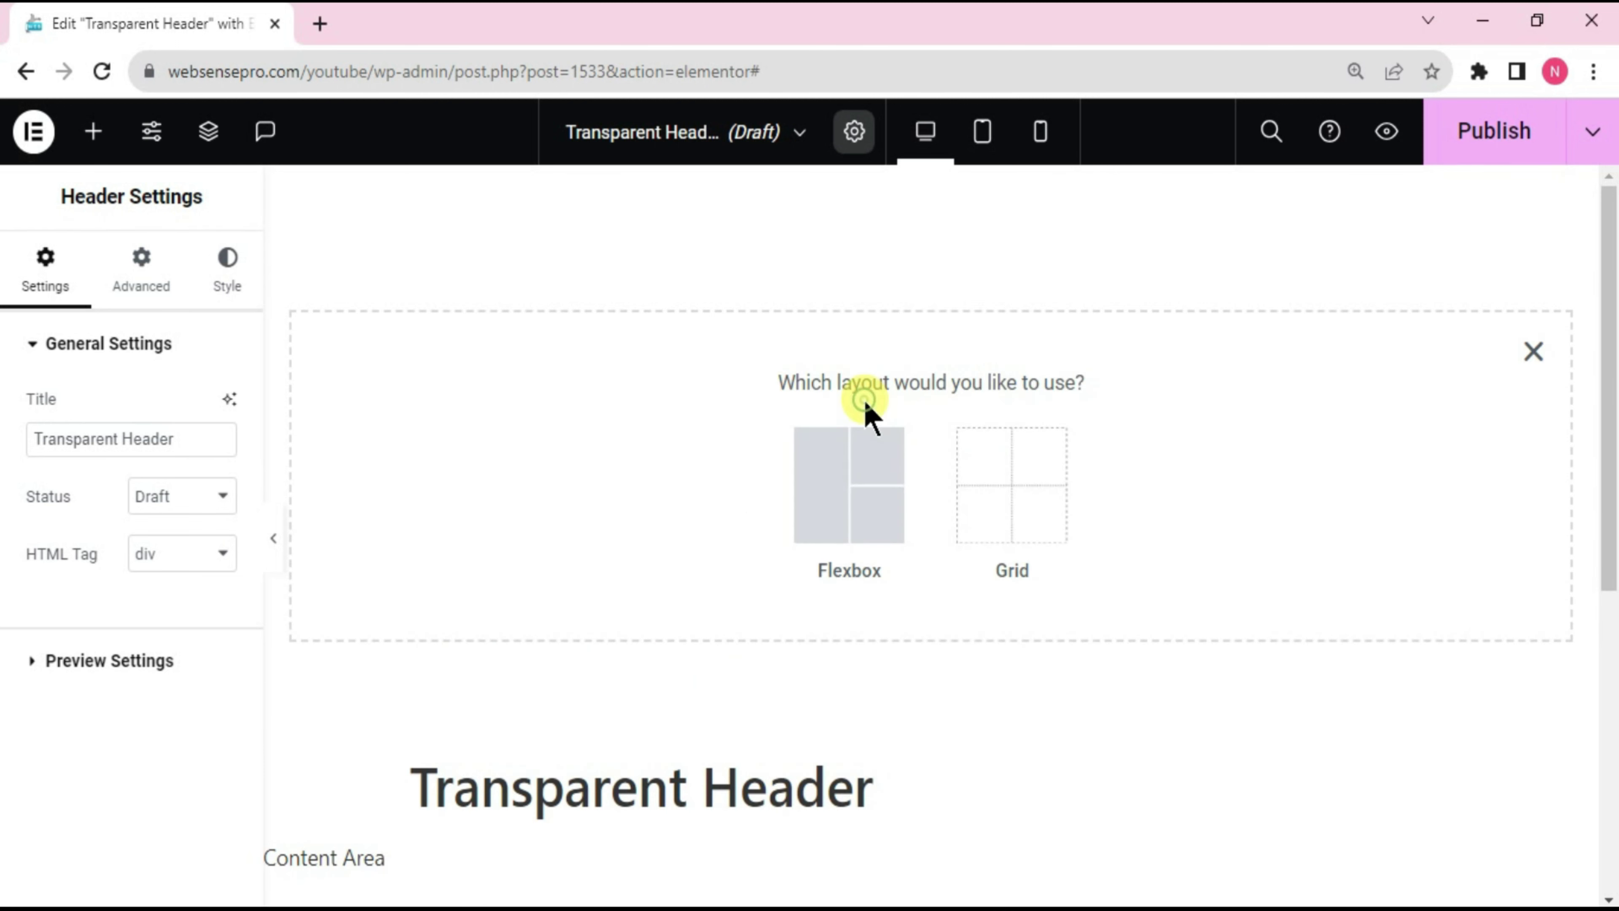
pyautogui.click(843, 464)
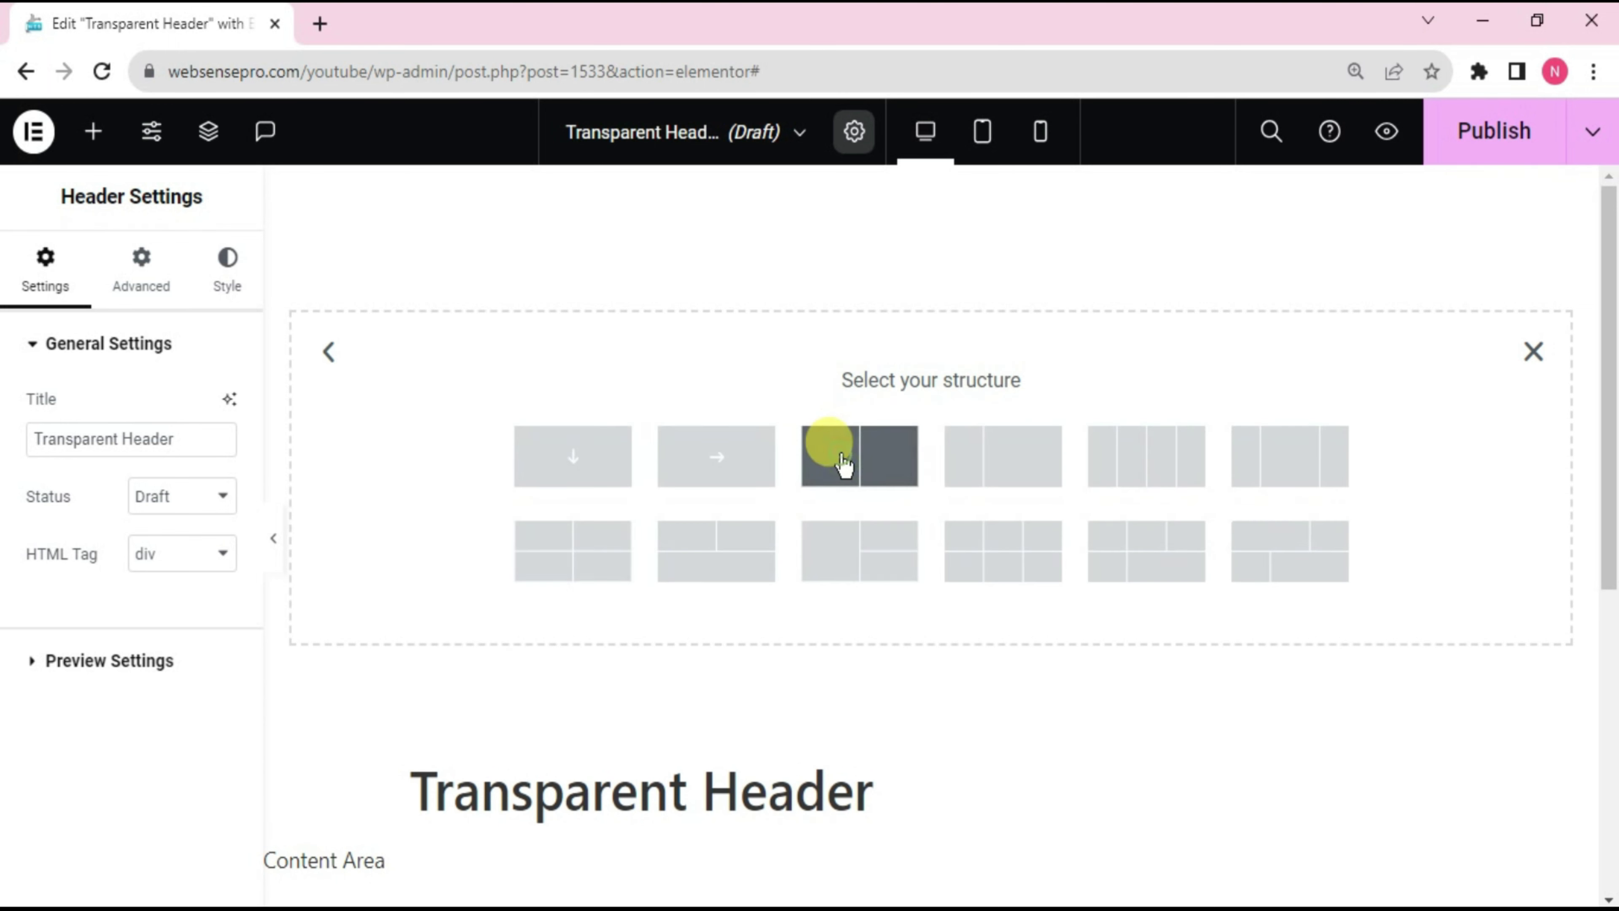
pyautogui.click(1177, 452)
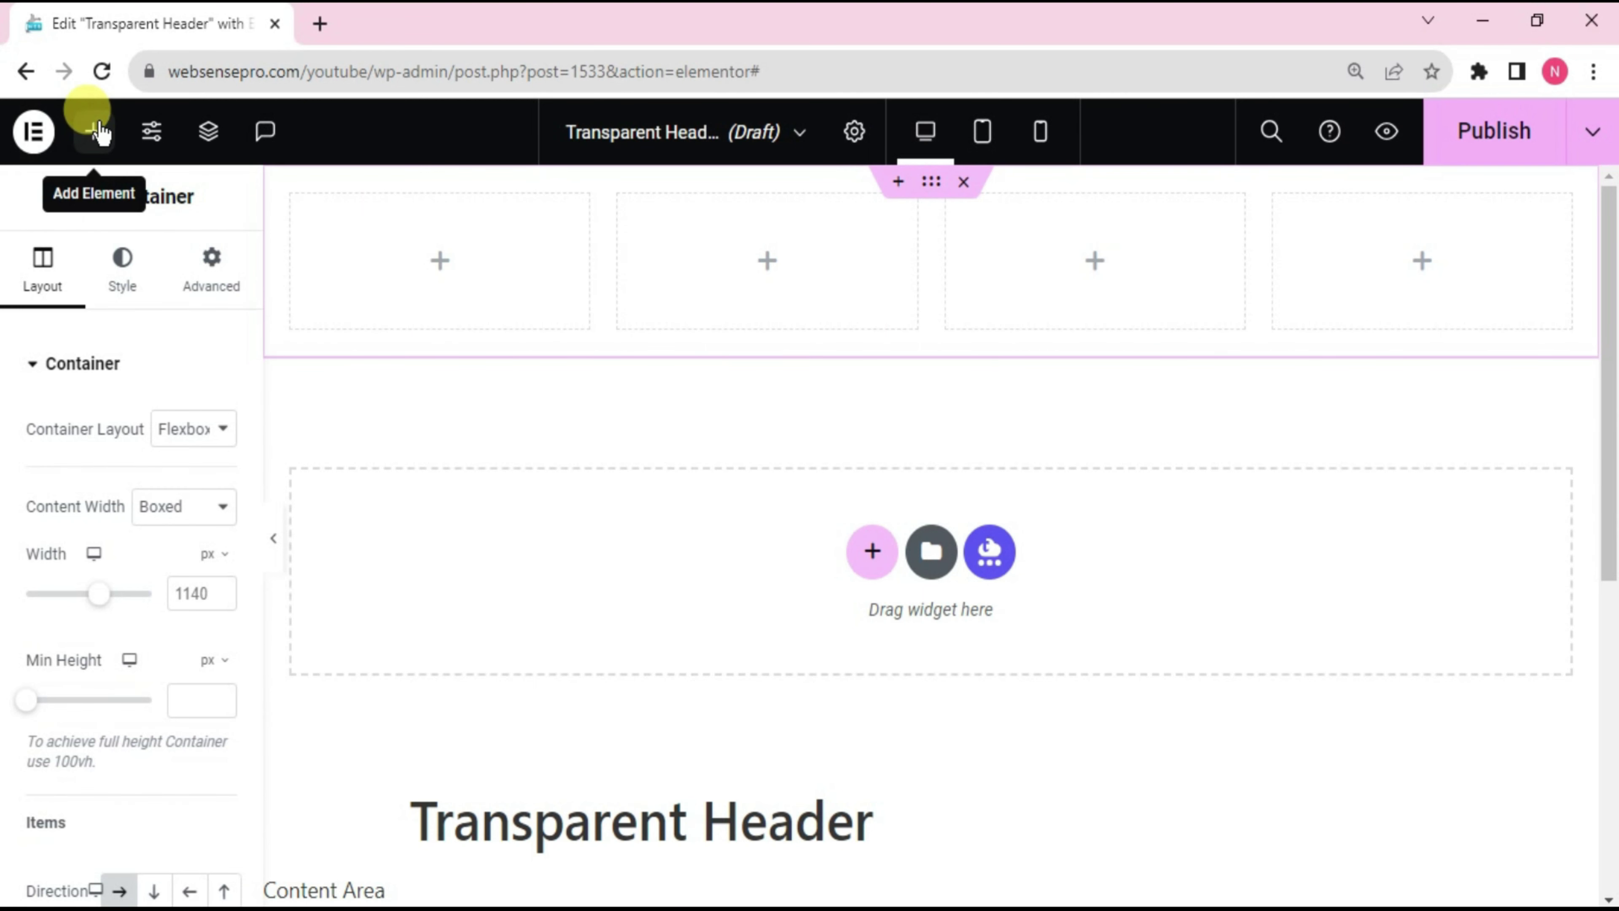
# Step: Place an Image widget in the first column and narrow that column to 15% width
pyautogui.click(98, 132)
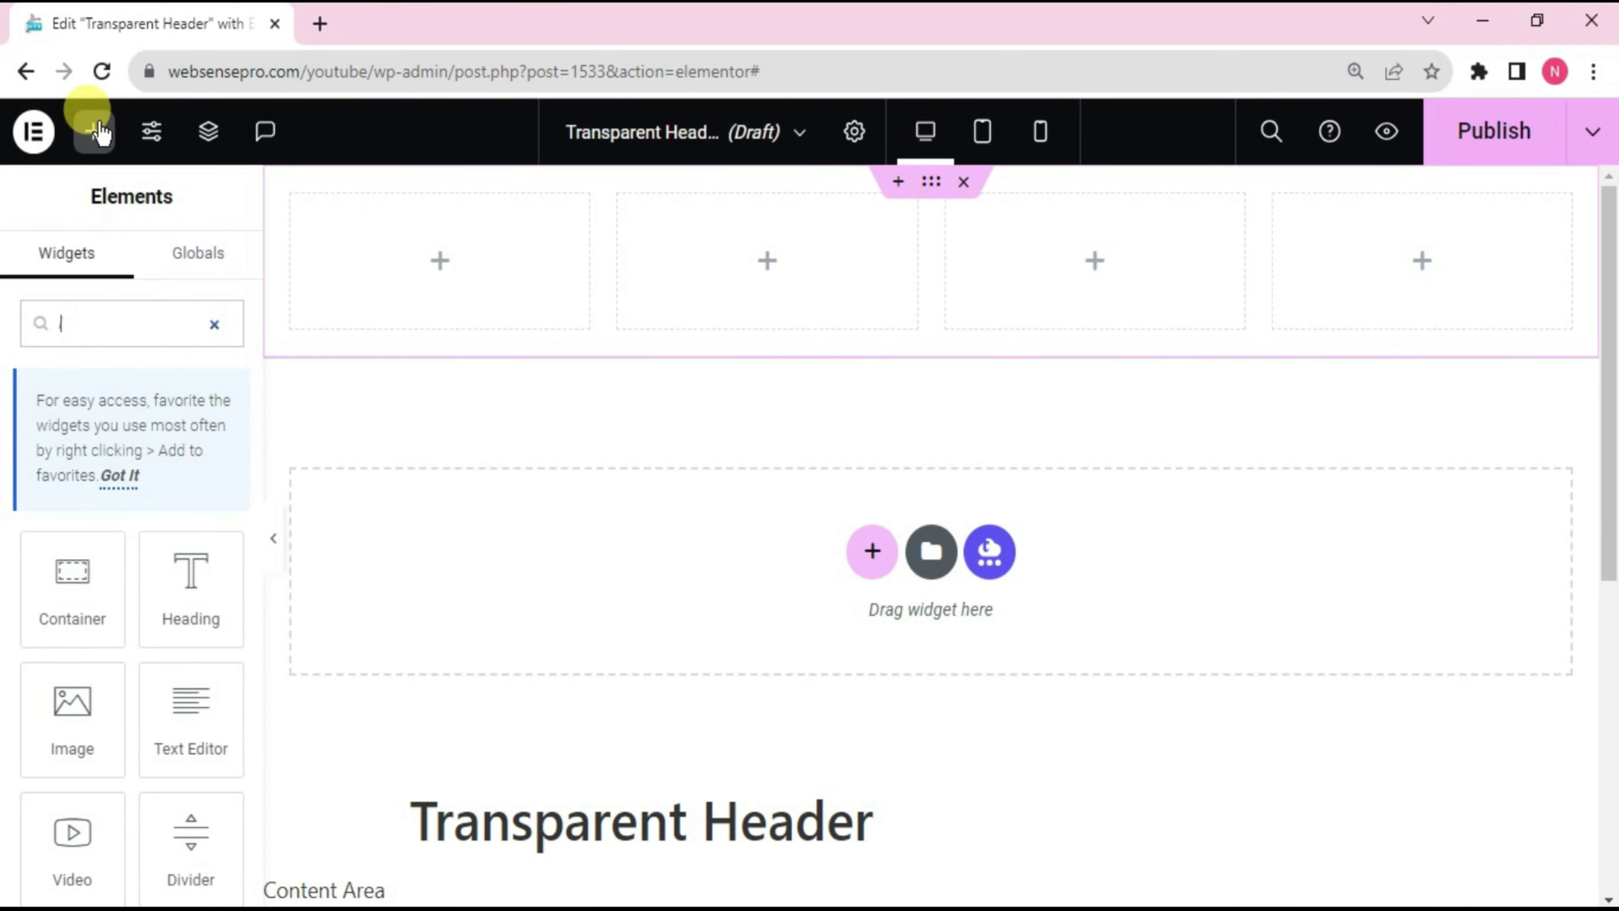
pyautogui.write('image')
pyautogui.moveTo(51, 593); pyautogui.dragTo(430, 281)
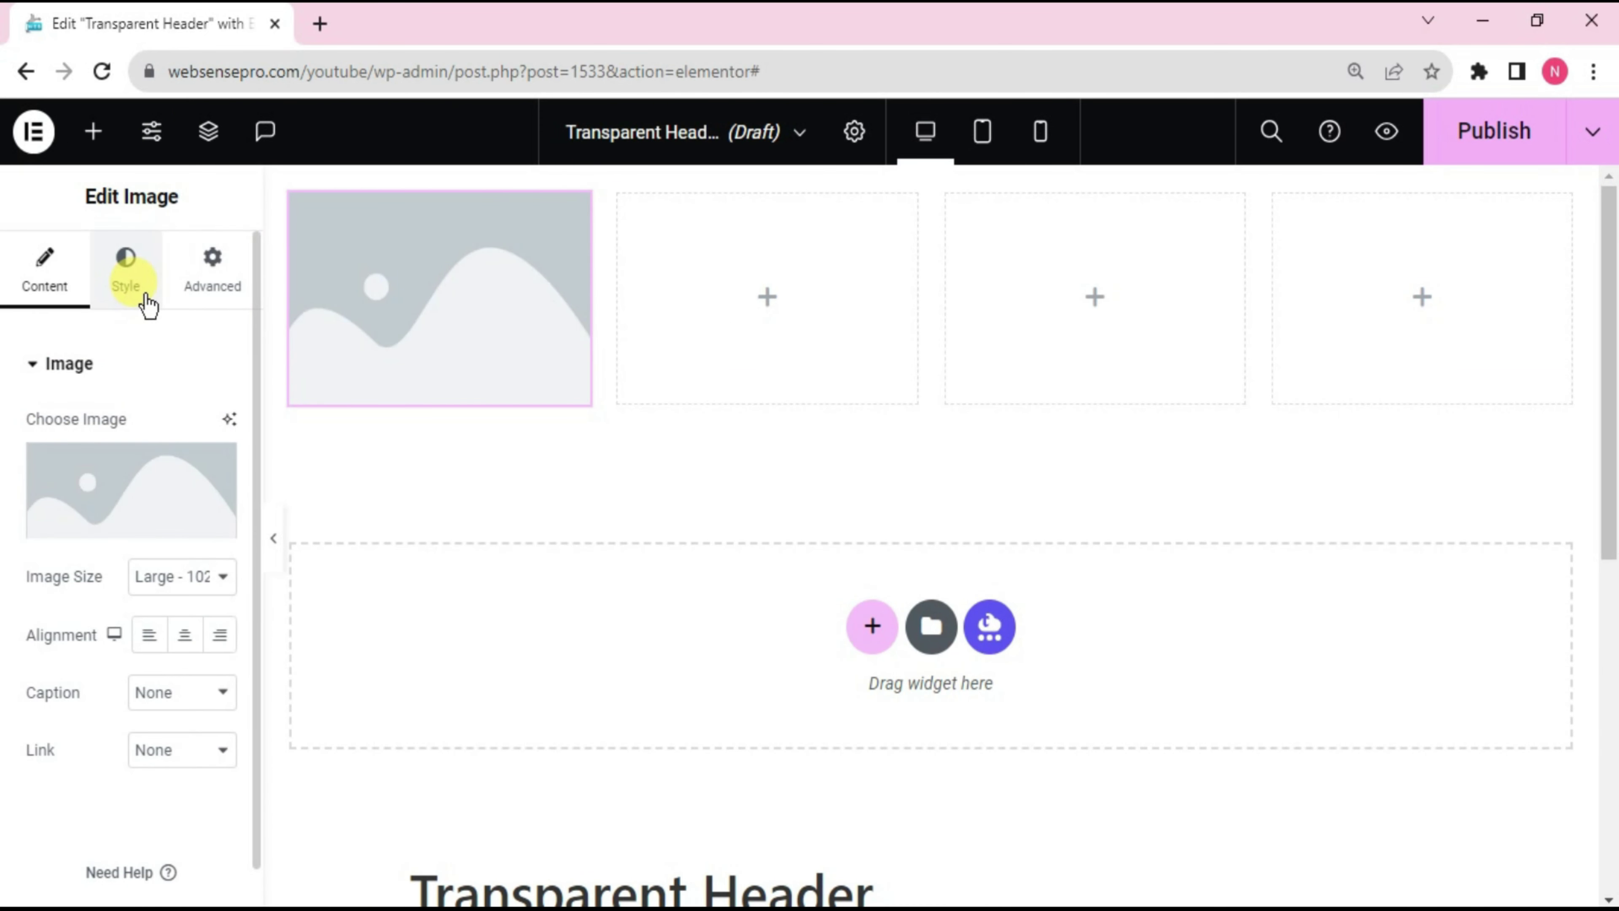
pyautogui.moveTo(288, 199)
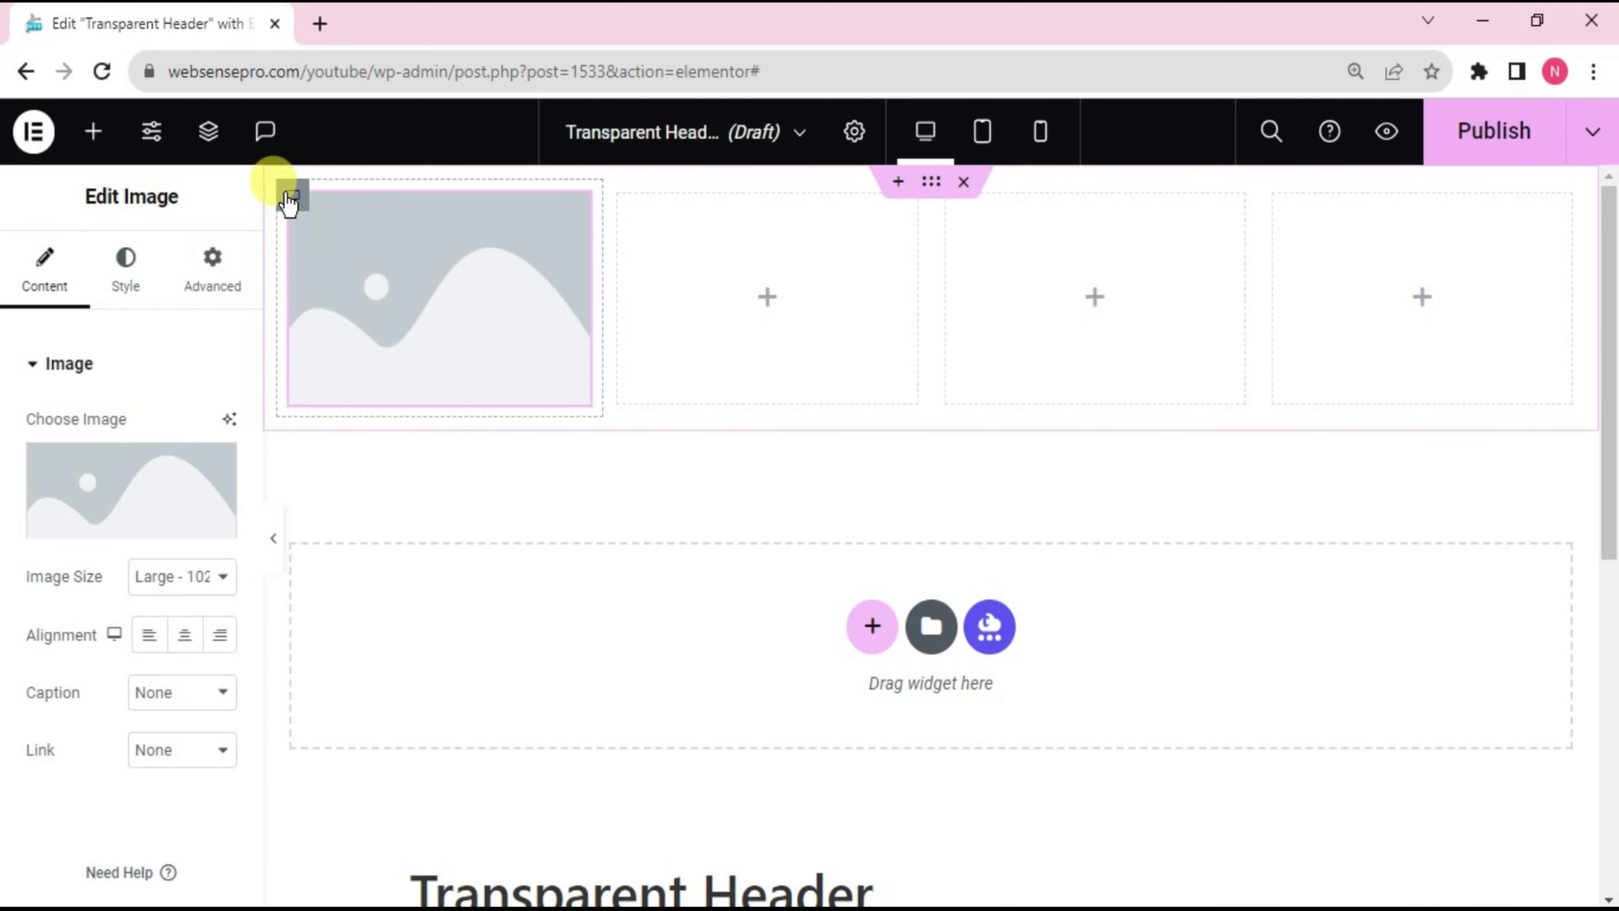
pyautogui.click(290, 198)
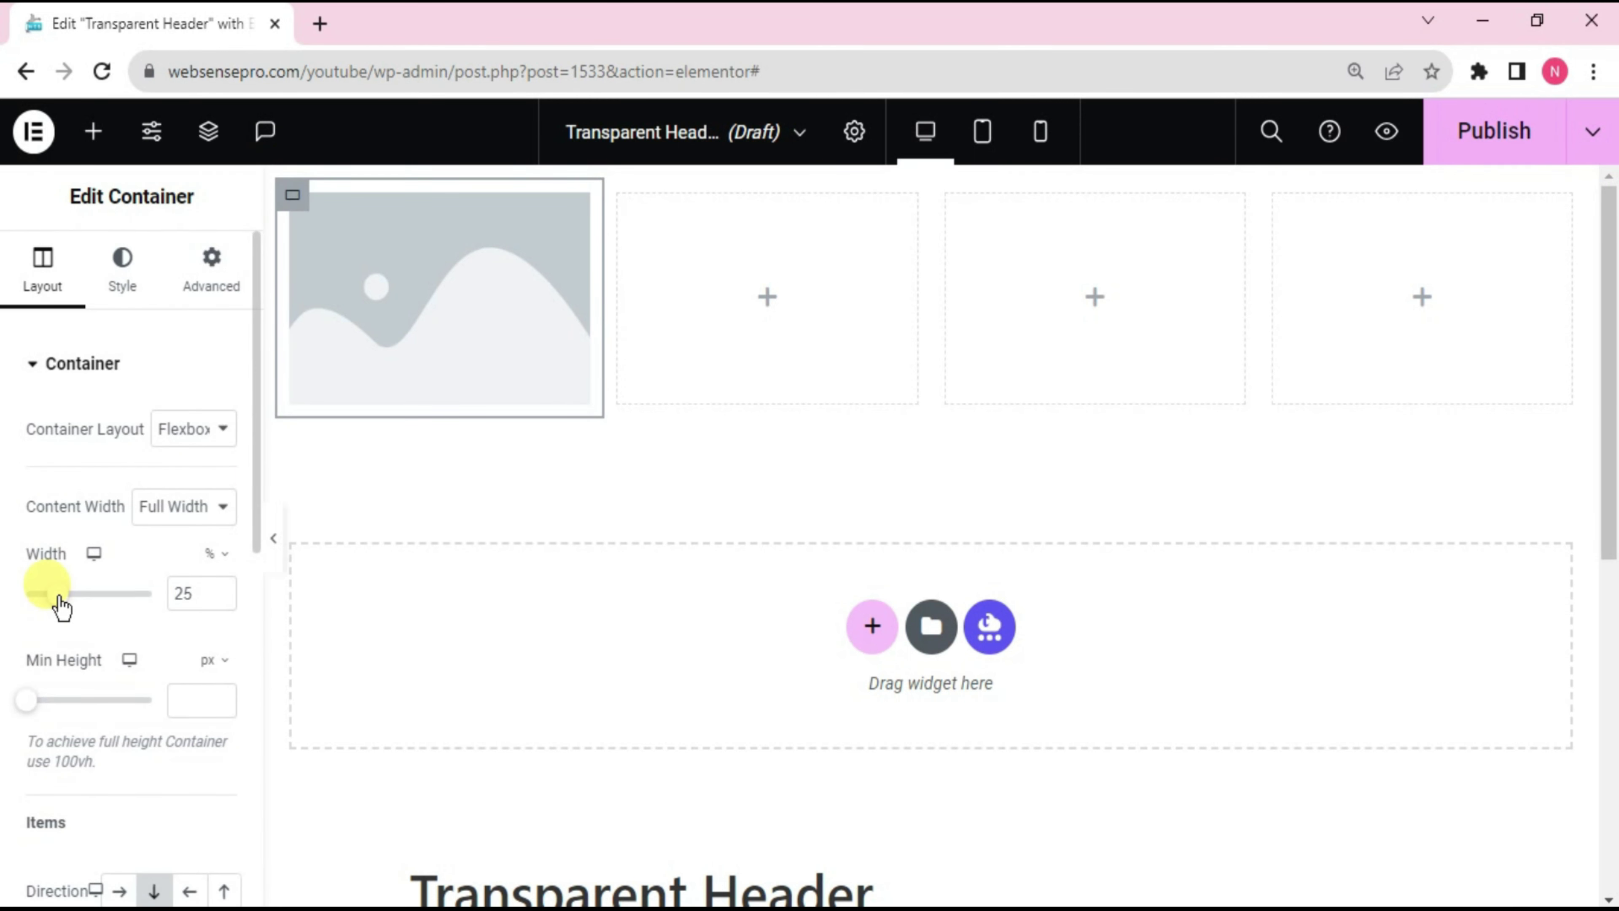
pyautogui.moveTo(59, 599); pyautogui.dragTo(48, 604)
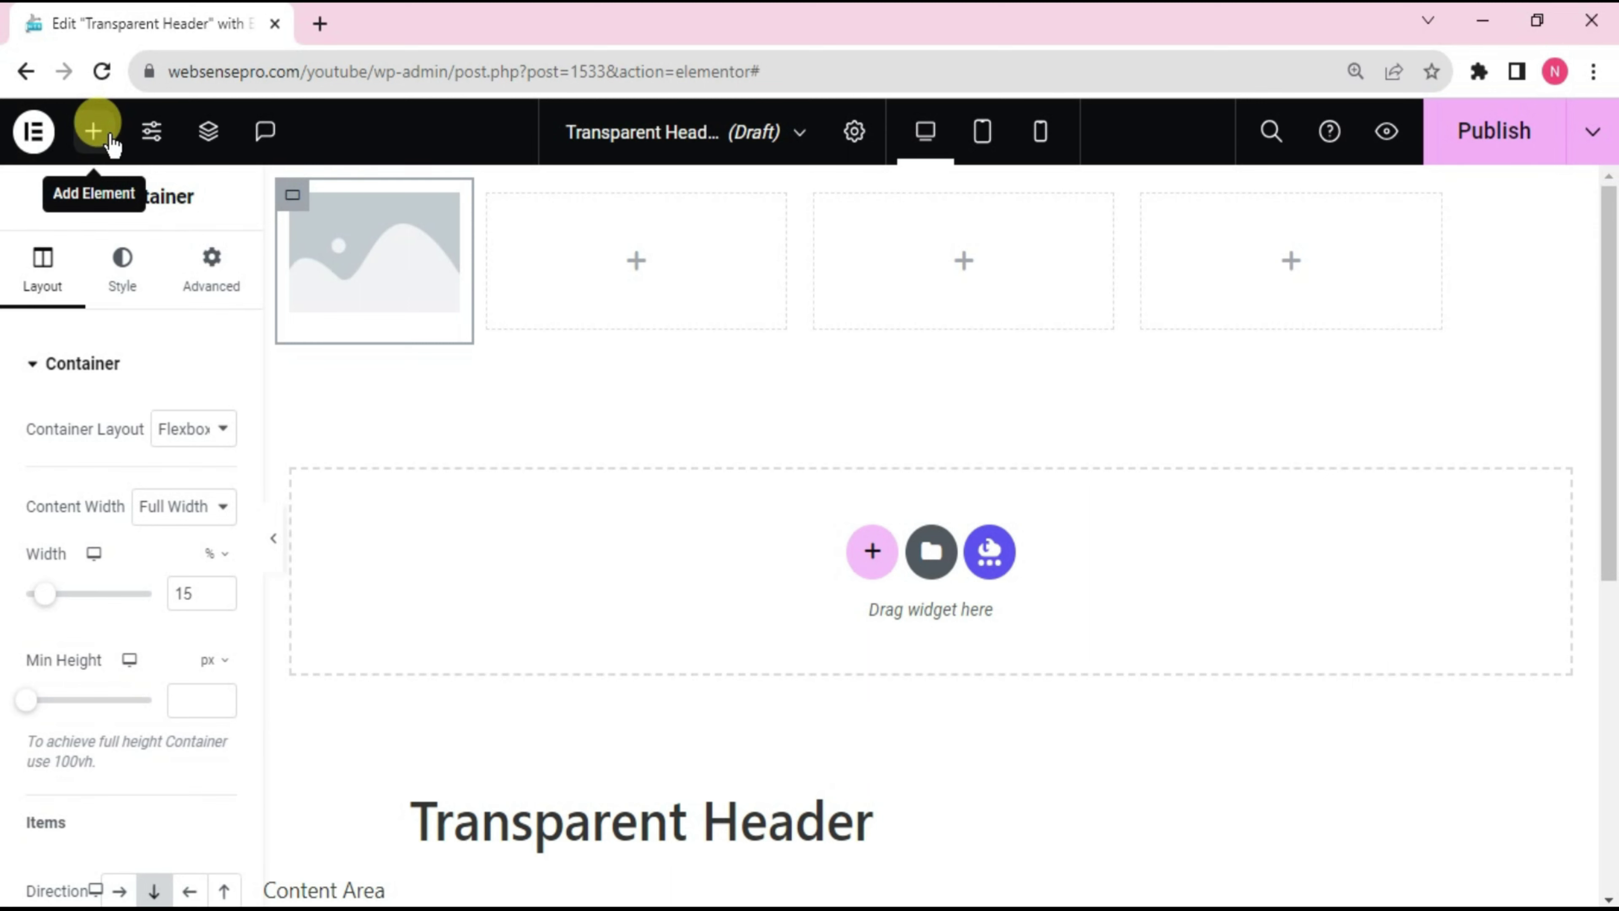
# Step: Place a Menu widget with Home, About Us and Portfolio in the second column
pyautogui.click(94, 130)
pyautogui.click(47, 325)
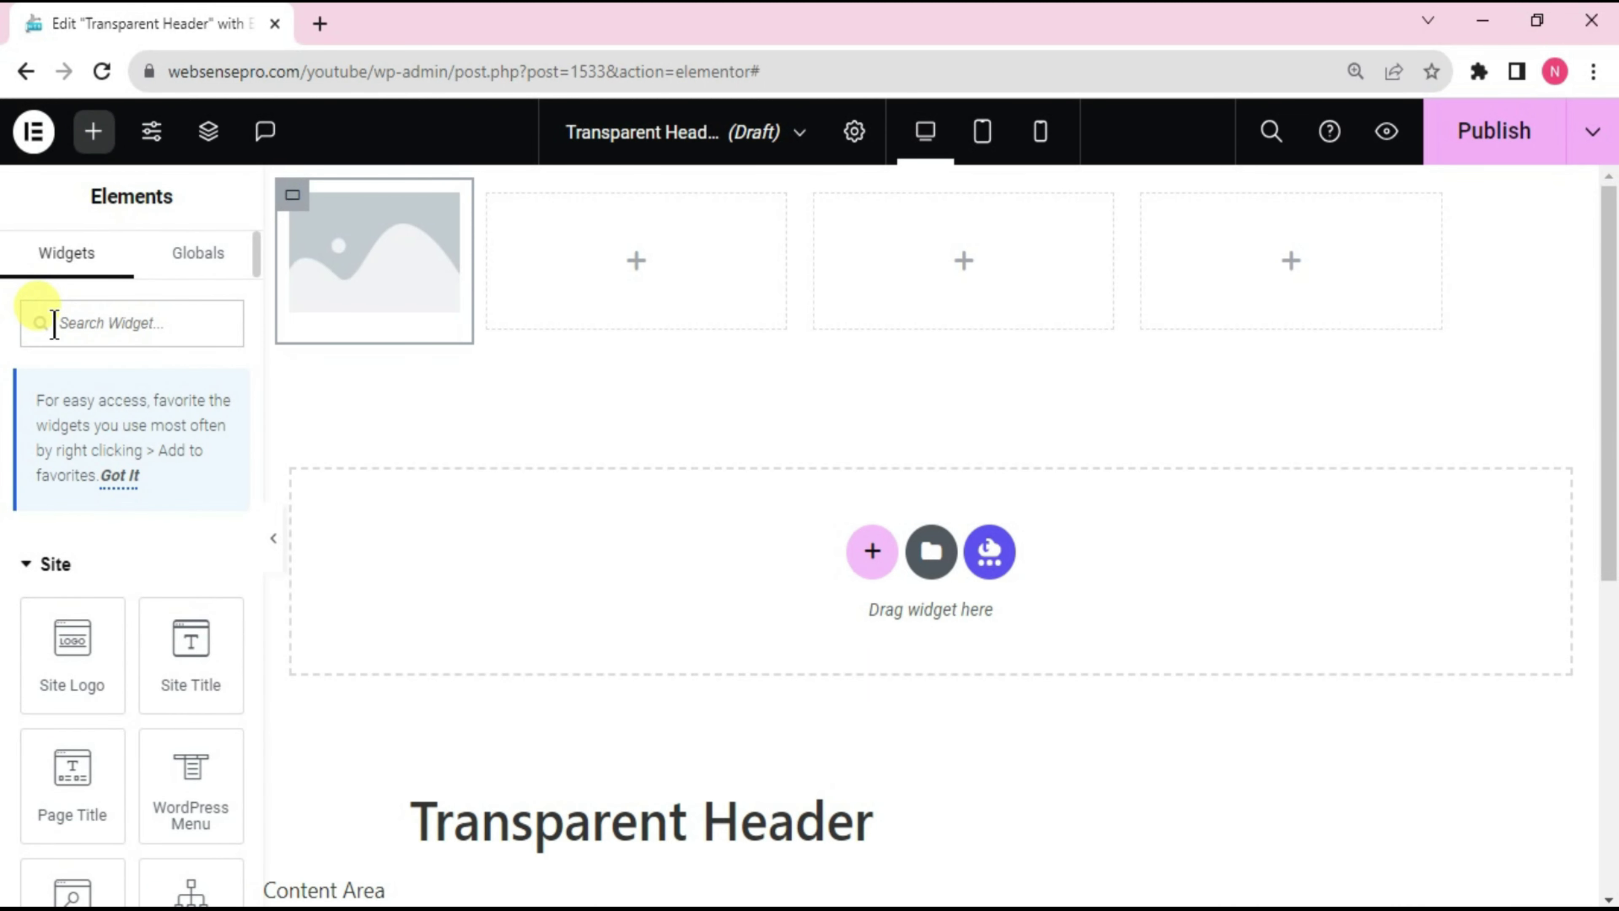
pyautogui.write('men')
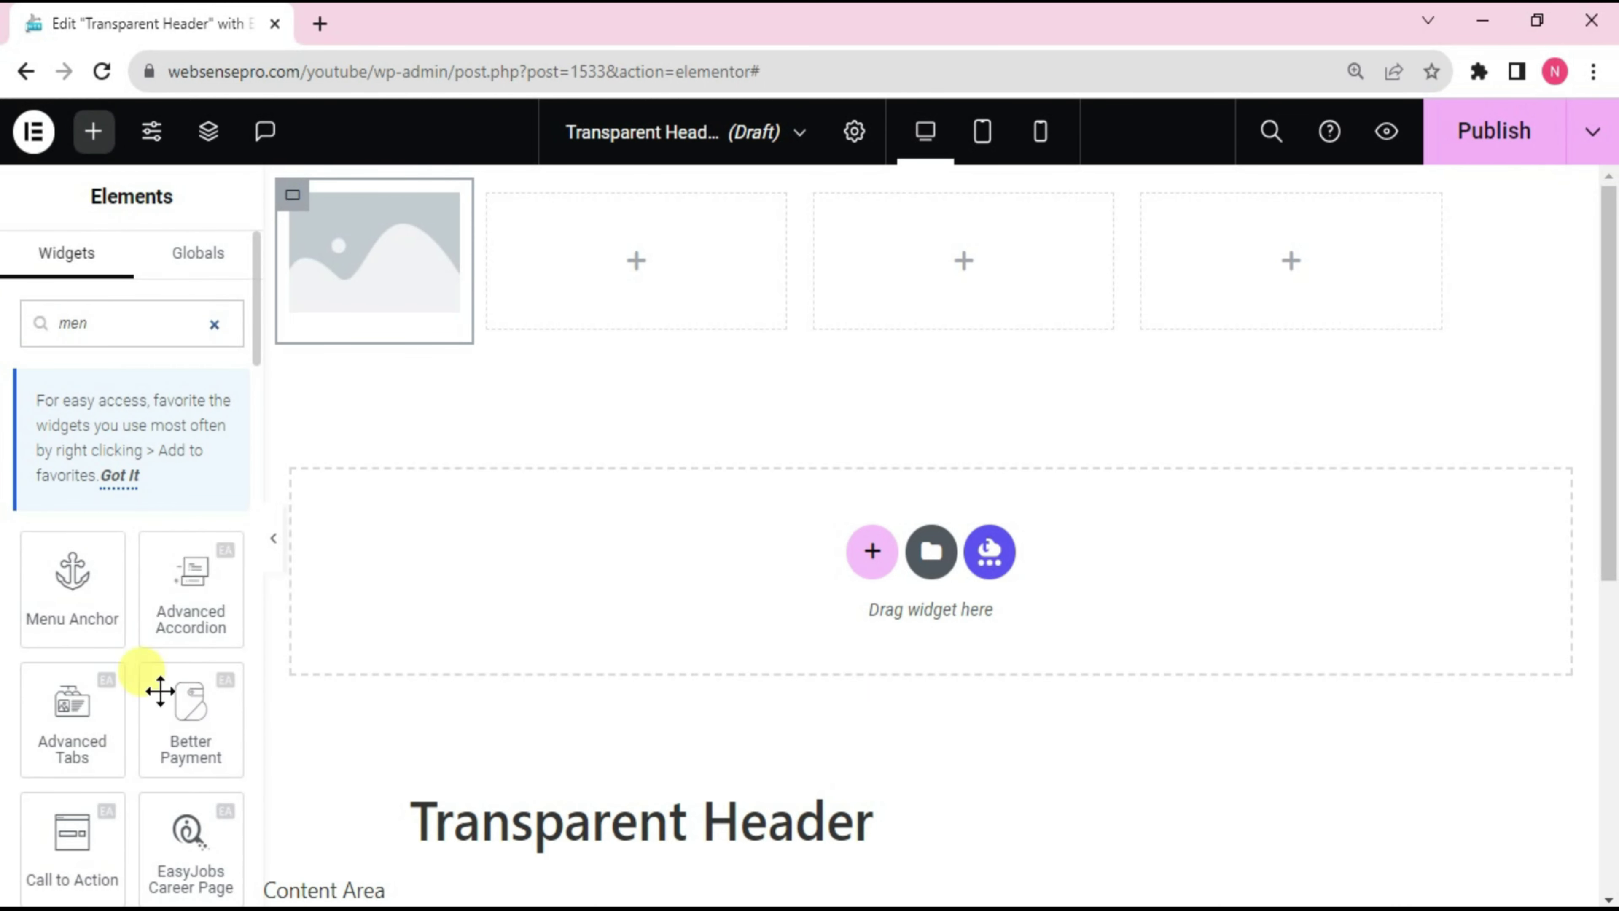
pyautogui.moveTo(254, 329); pyautogui.dragTo(252, 478)
pyautogui.write('u')
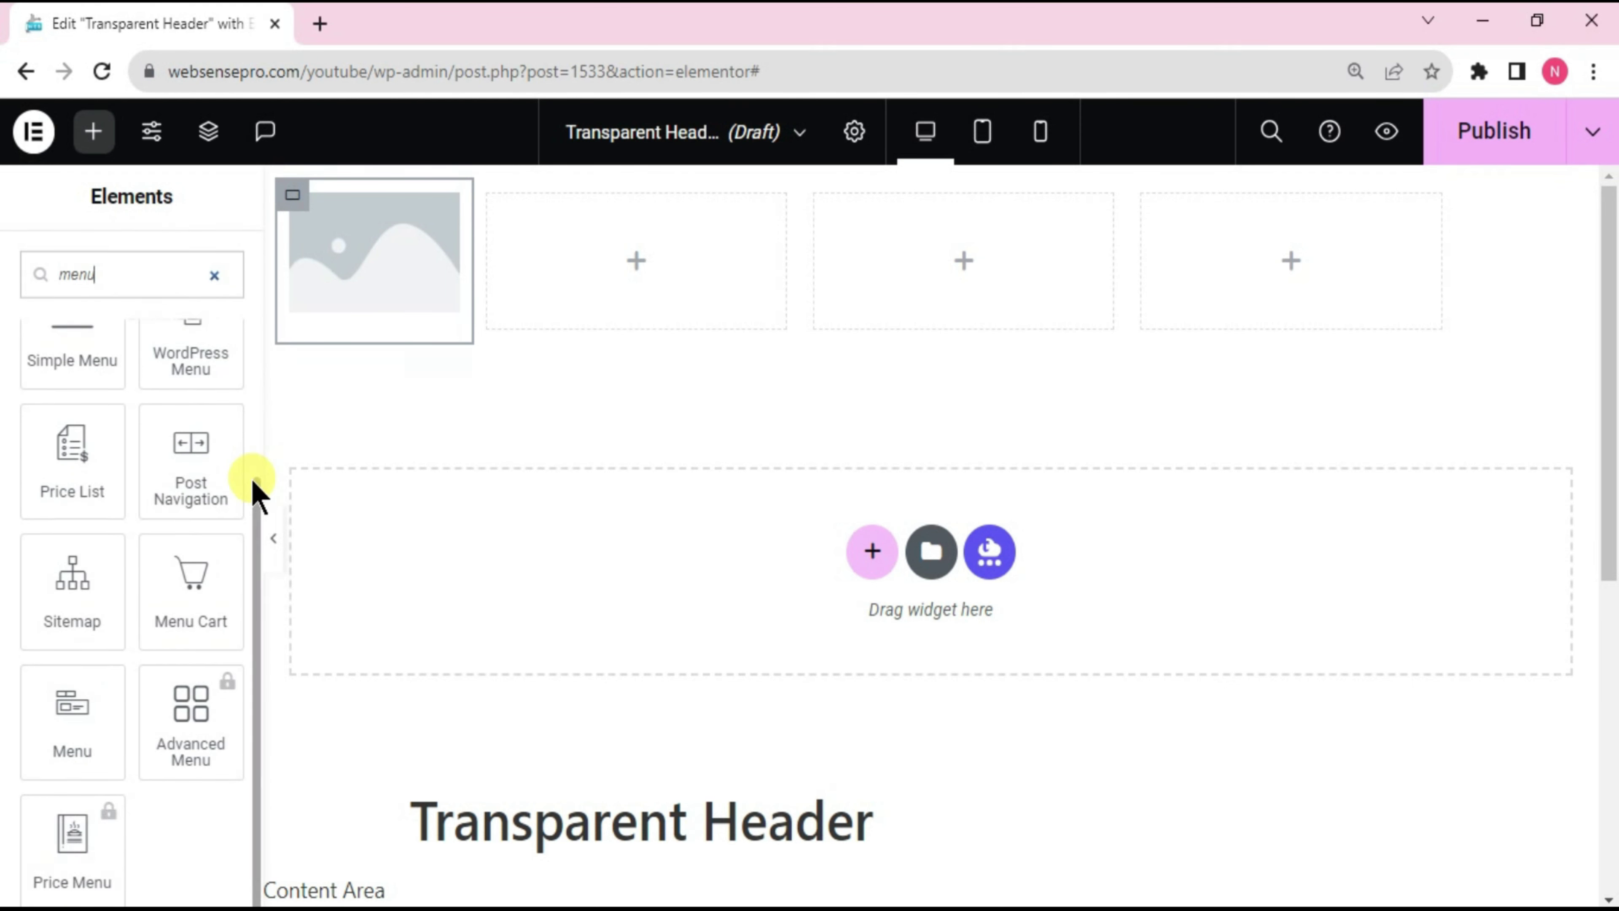
pyautogui.moveTo(63, 708); pyautogui.dragTo(633, 246)
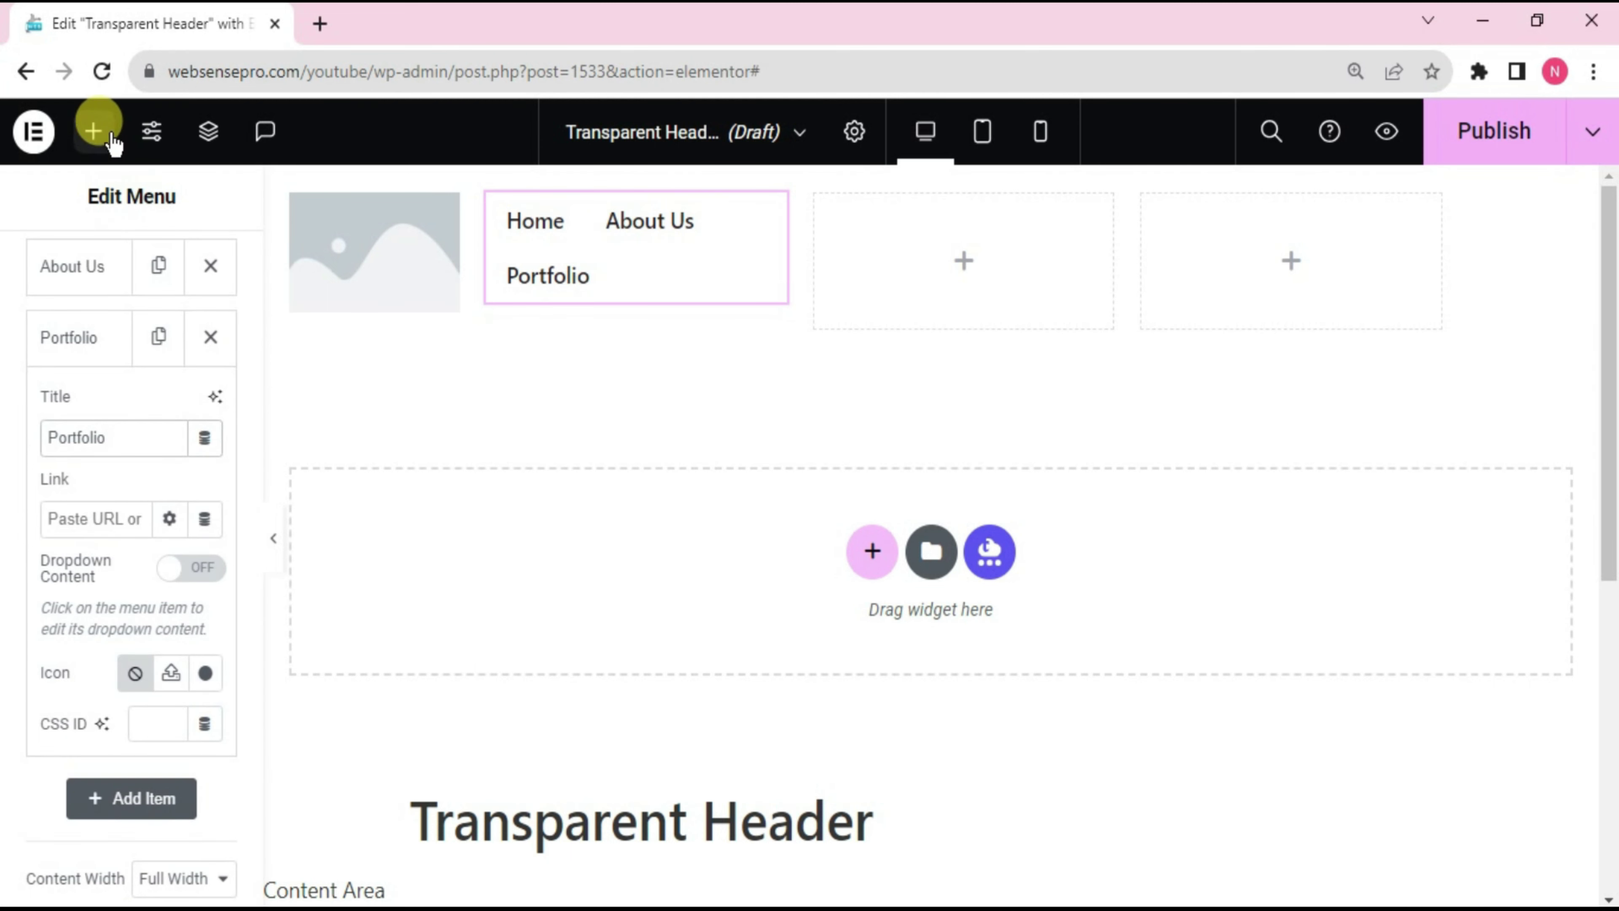
# Step: Add a 'Click here' button to column three and Facebook, Twitter, YouTube icons to column four
pyautogui.click(96, 132)
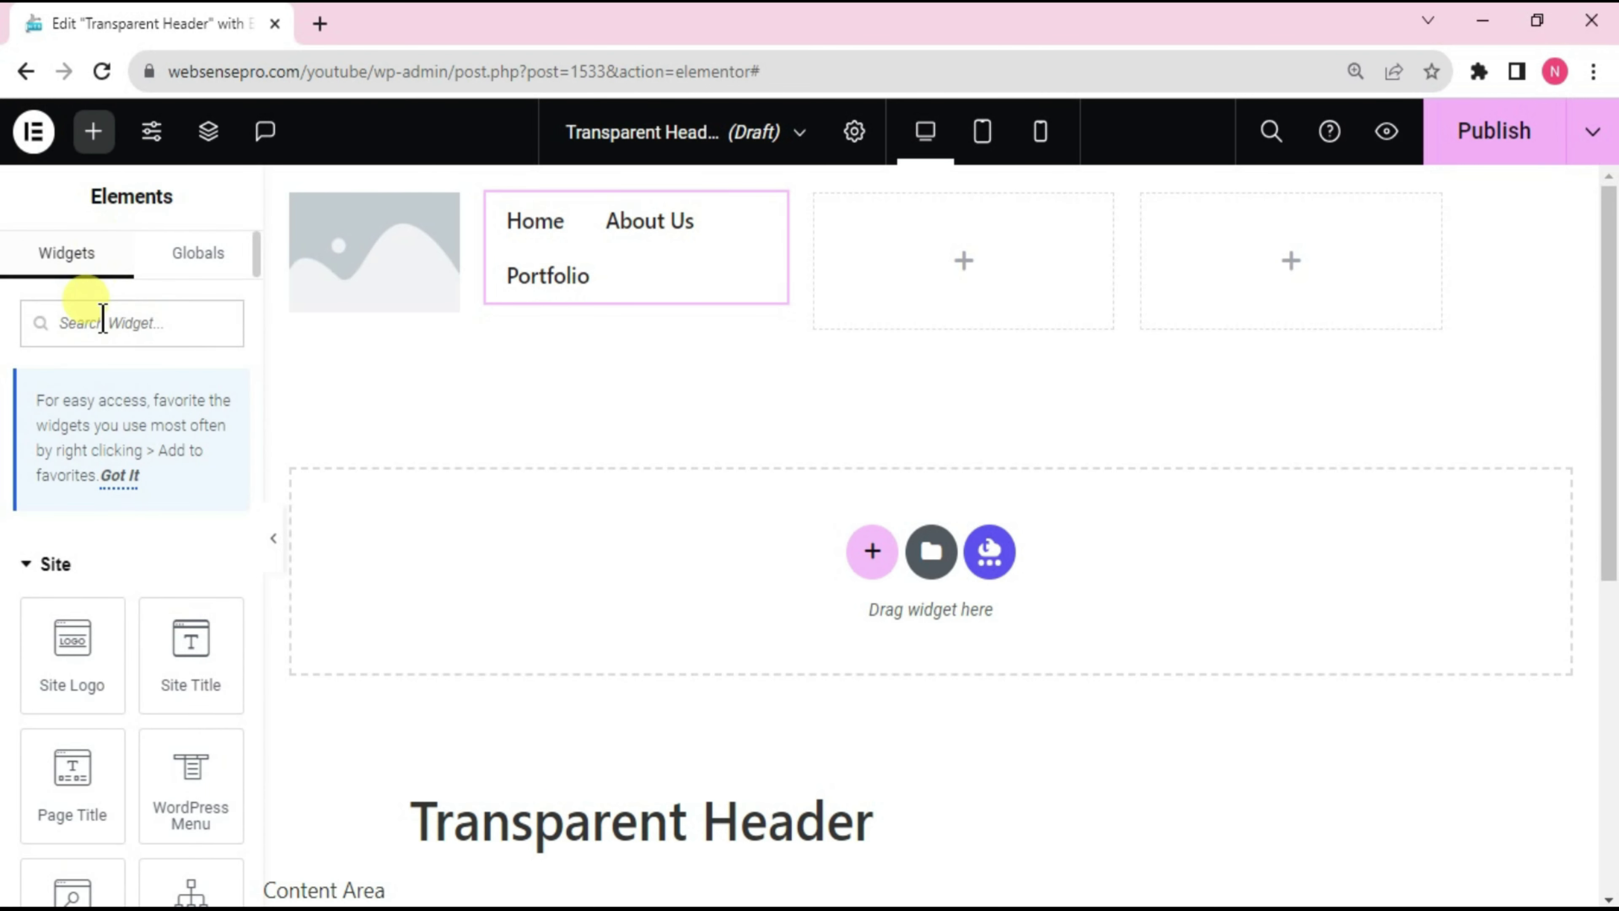
pyautogui.write('butt')
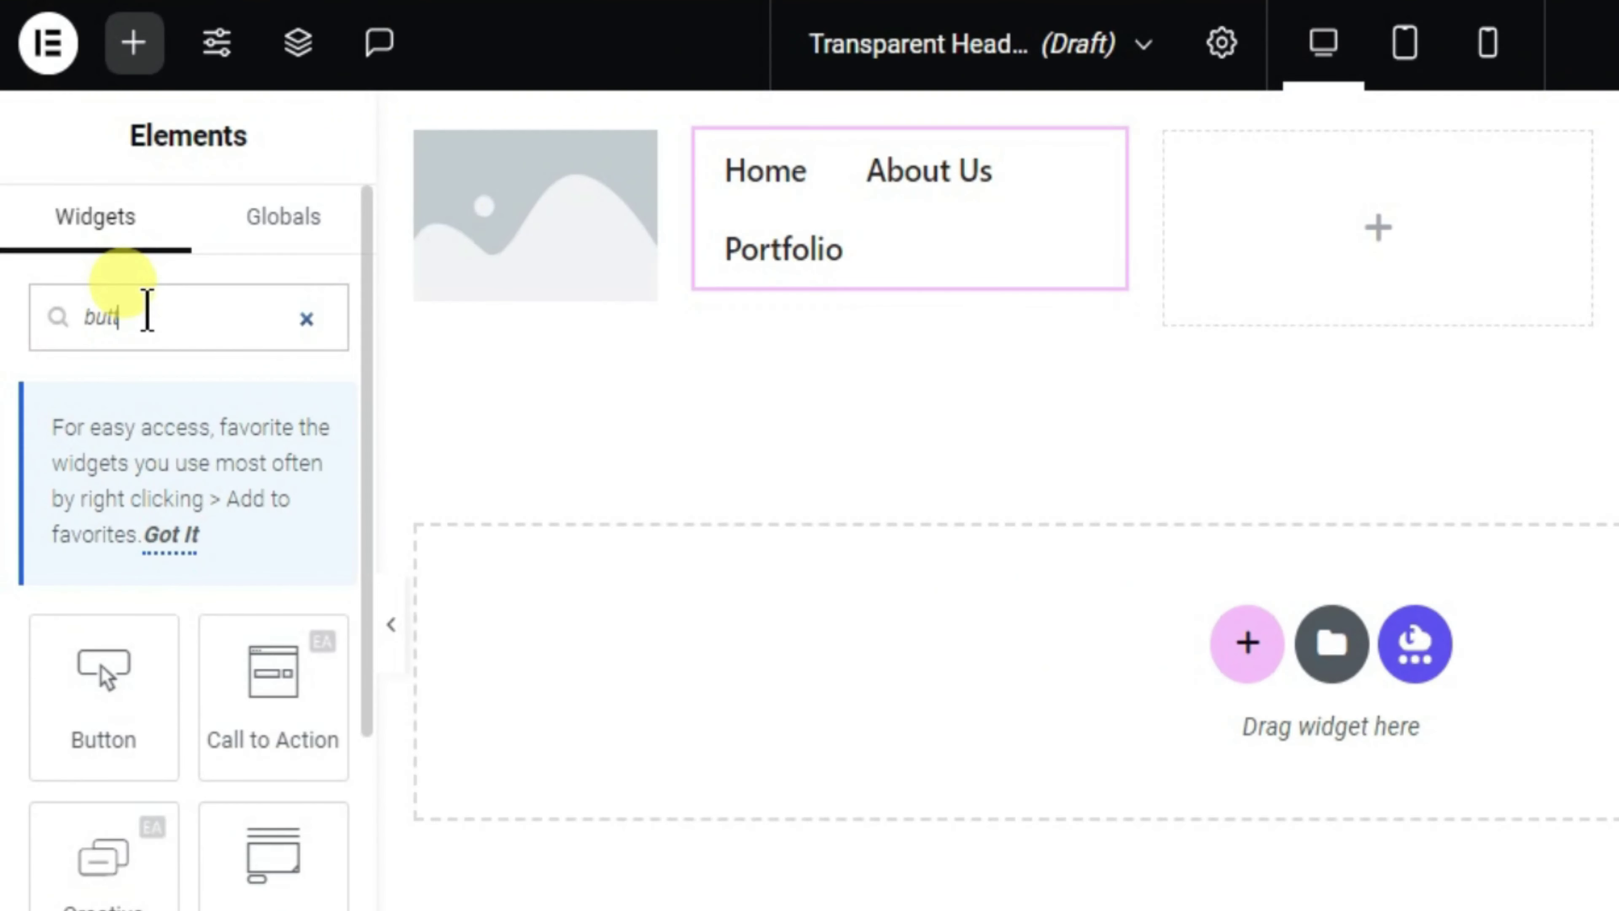
pyautogui.moveTo(148, 715); pyautogui.dragTo(1395, 196)
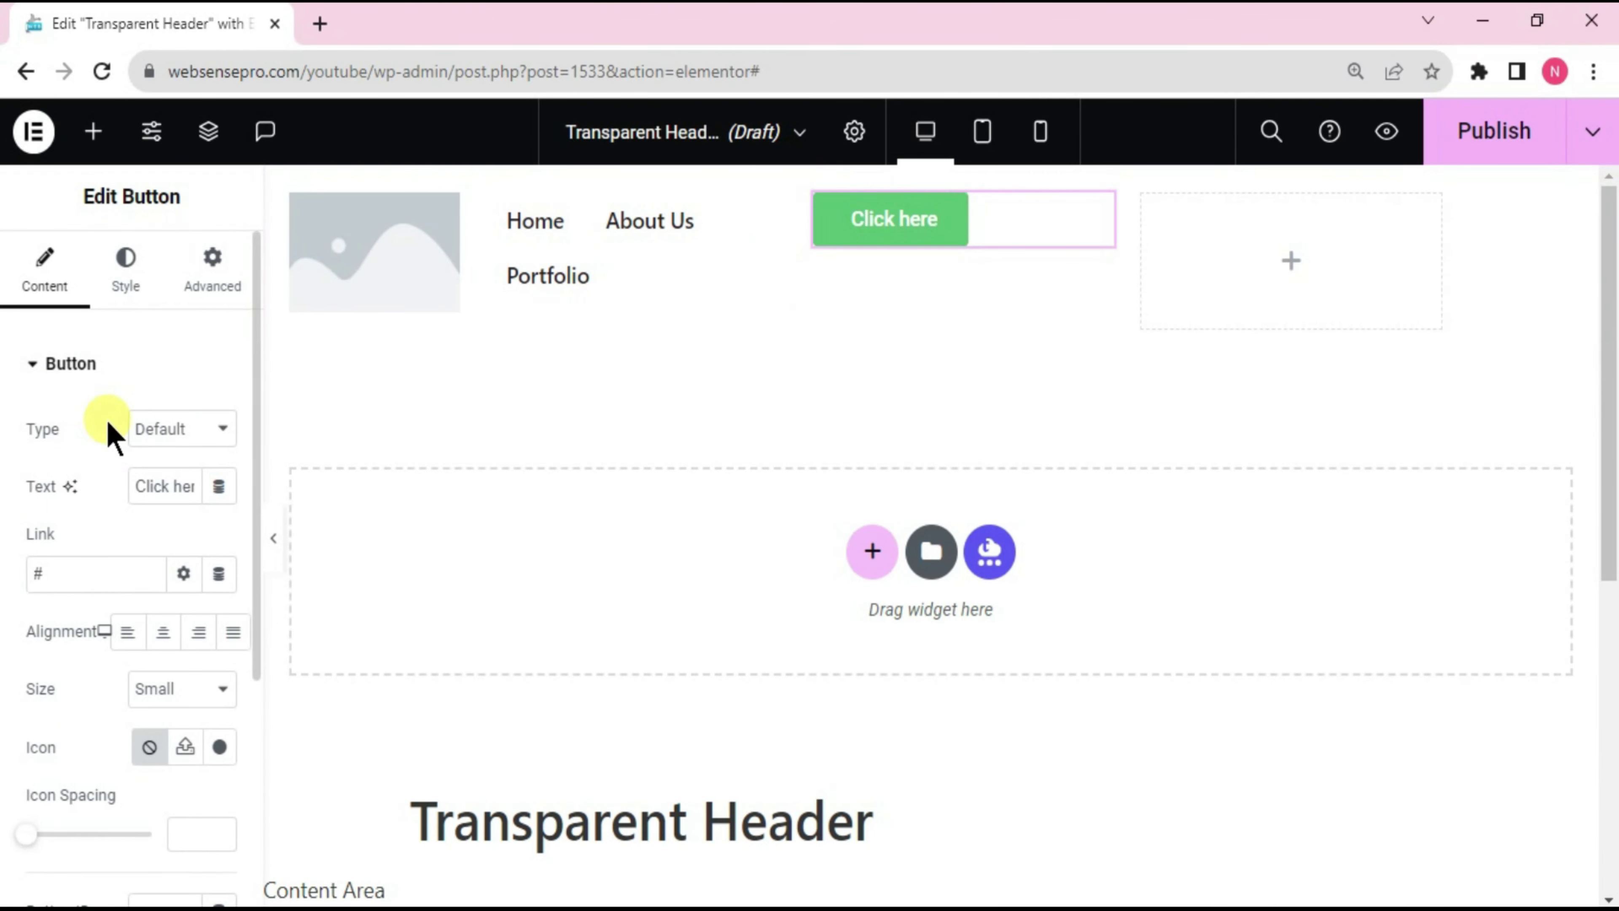
pyautogui.click(93, 132)
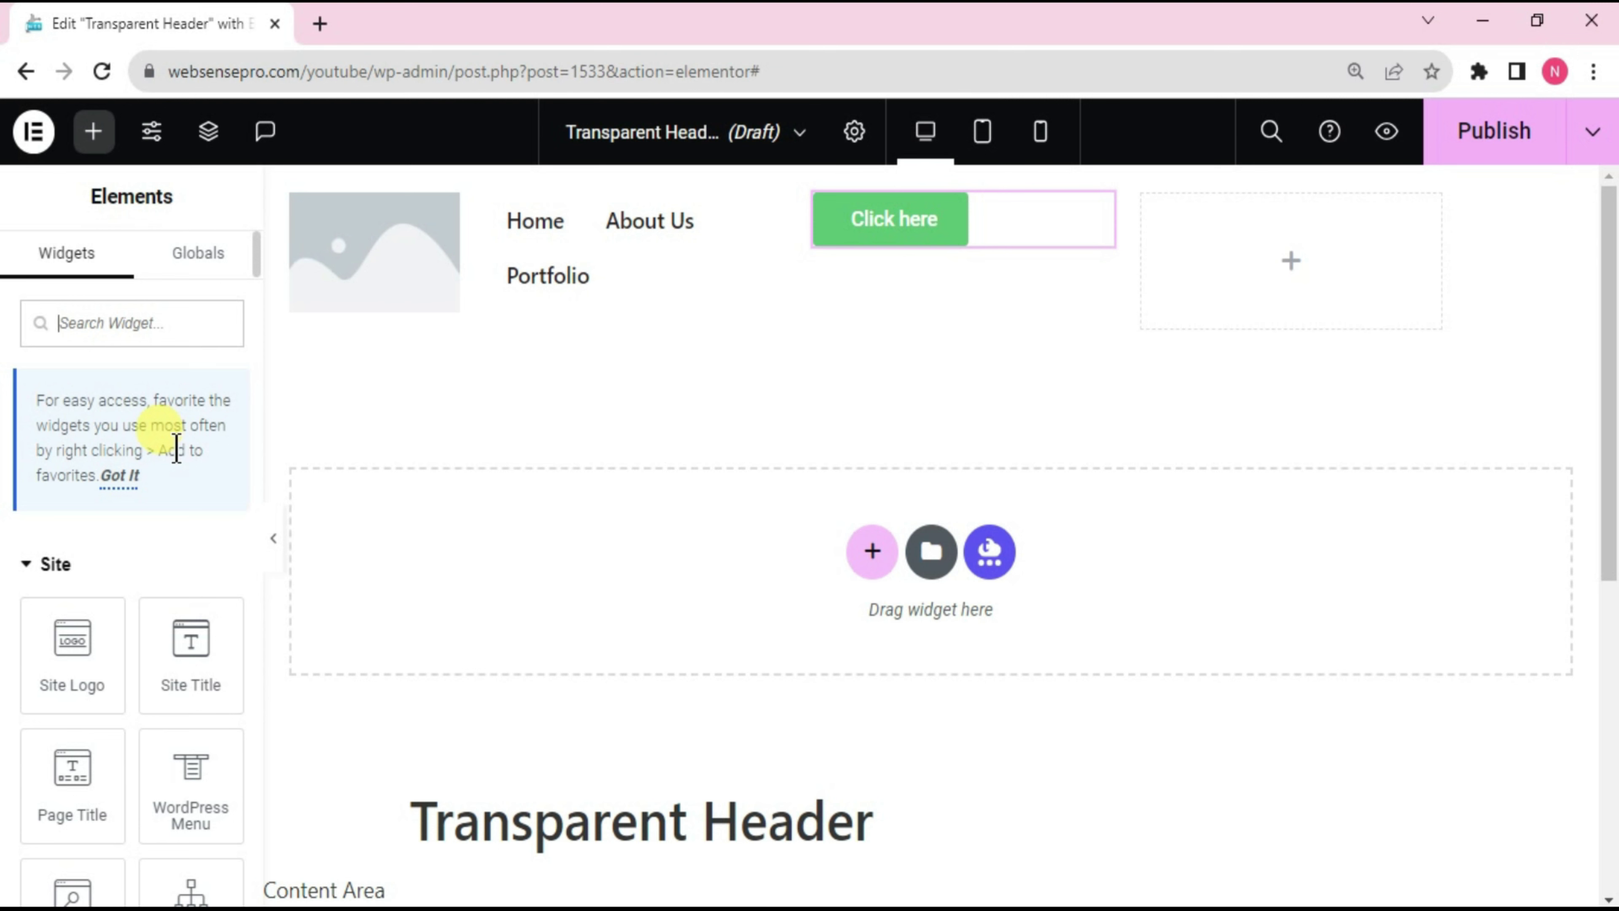
pyautogui.write('s')
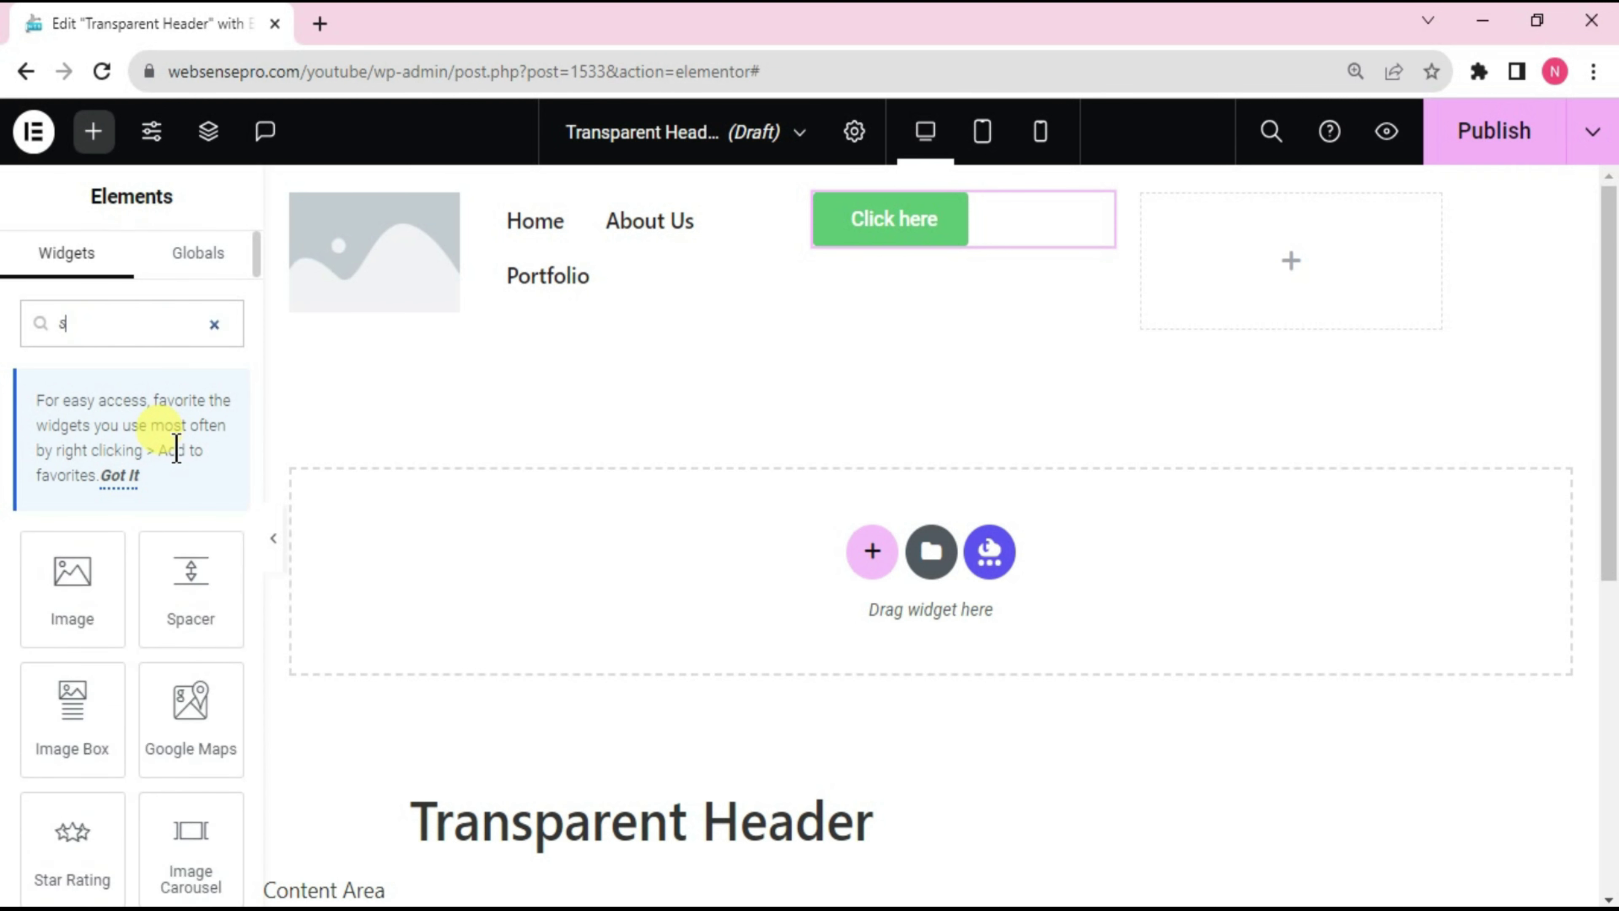
pyautogui.write('ocial')
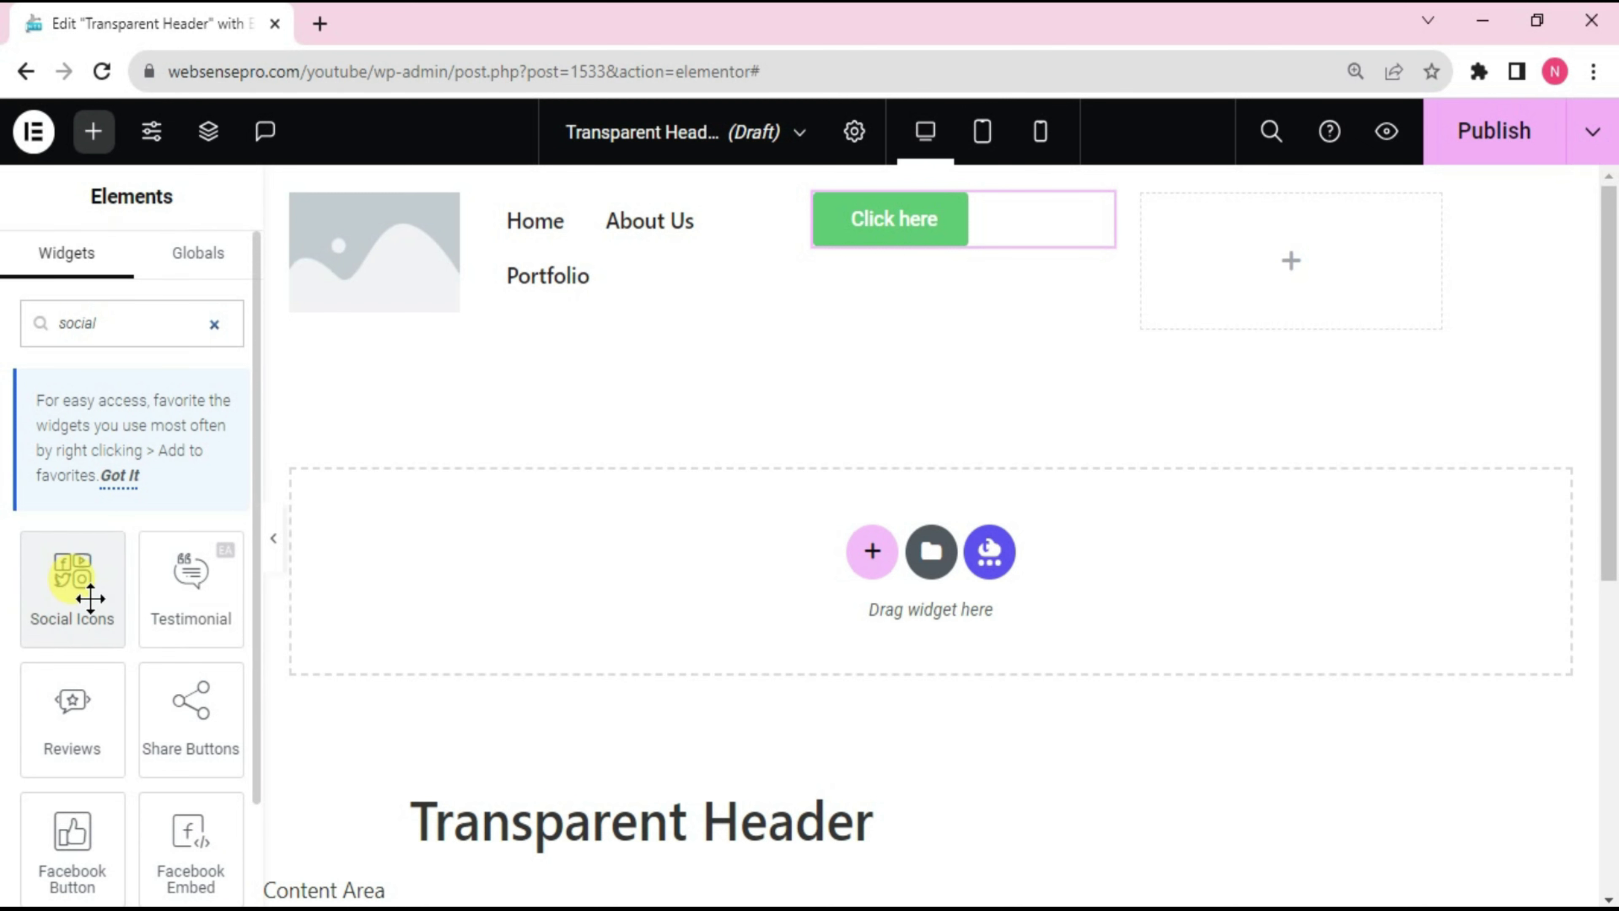
pyautogui.moveTo(87, 594); pyautogui.dragTo(1221, 240)
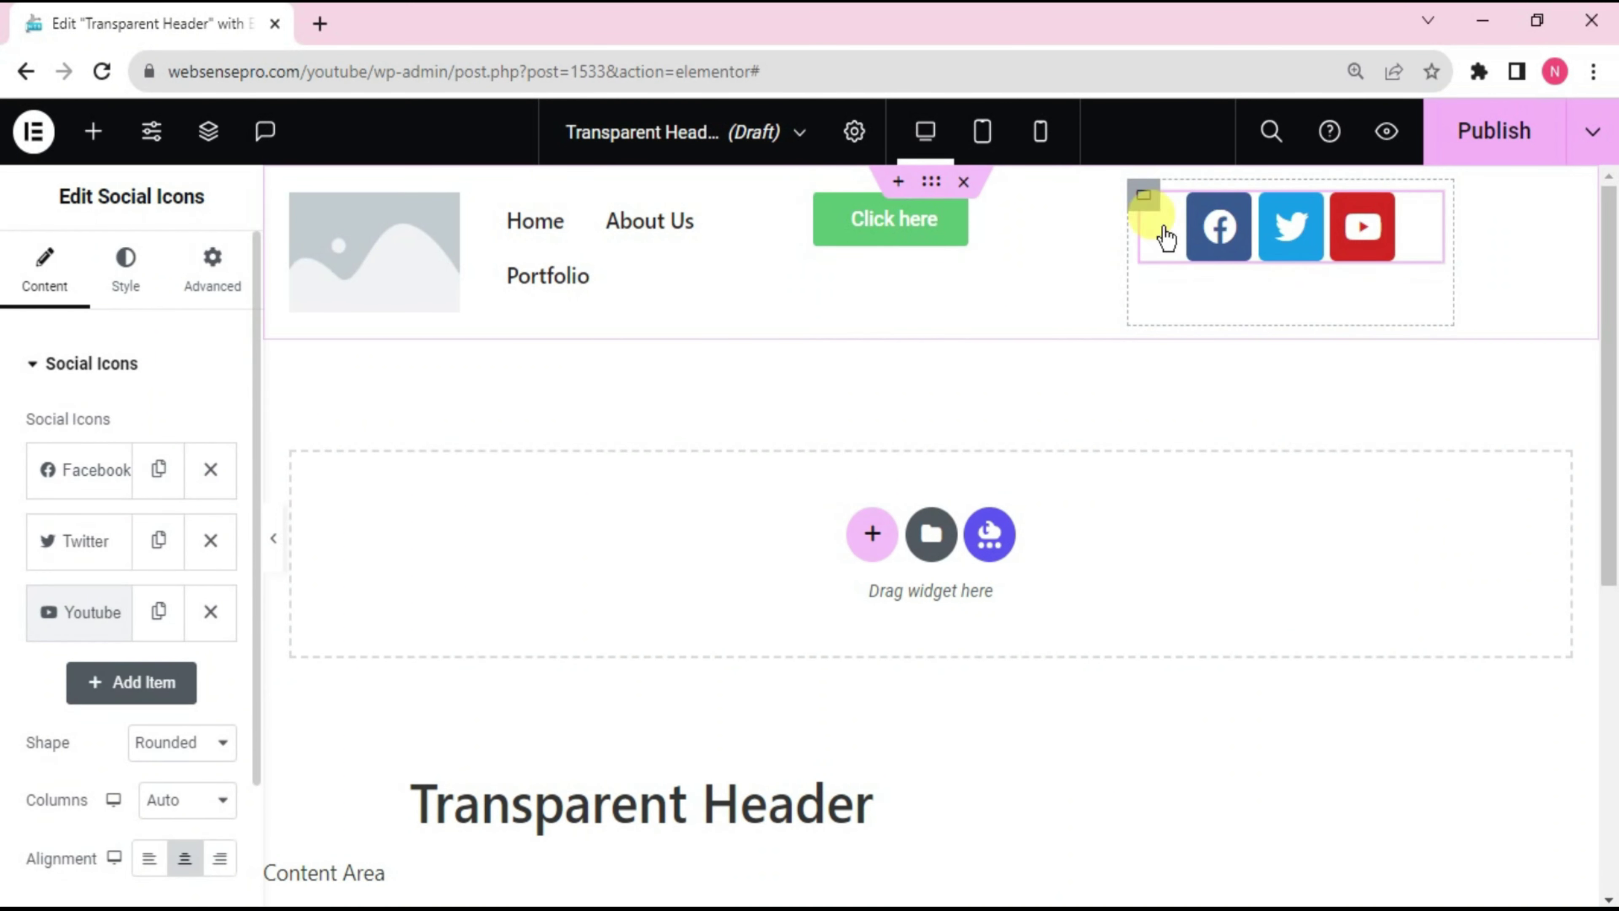
pyautogui.click(928, 187)
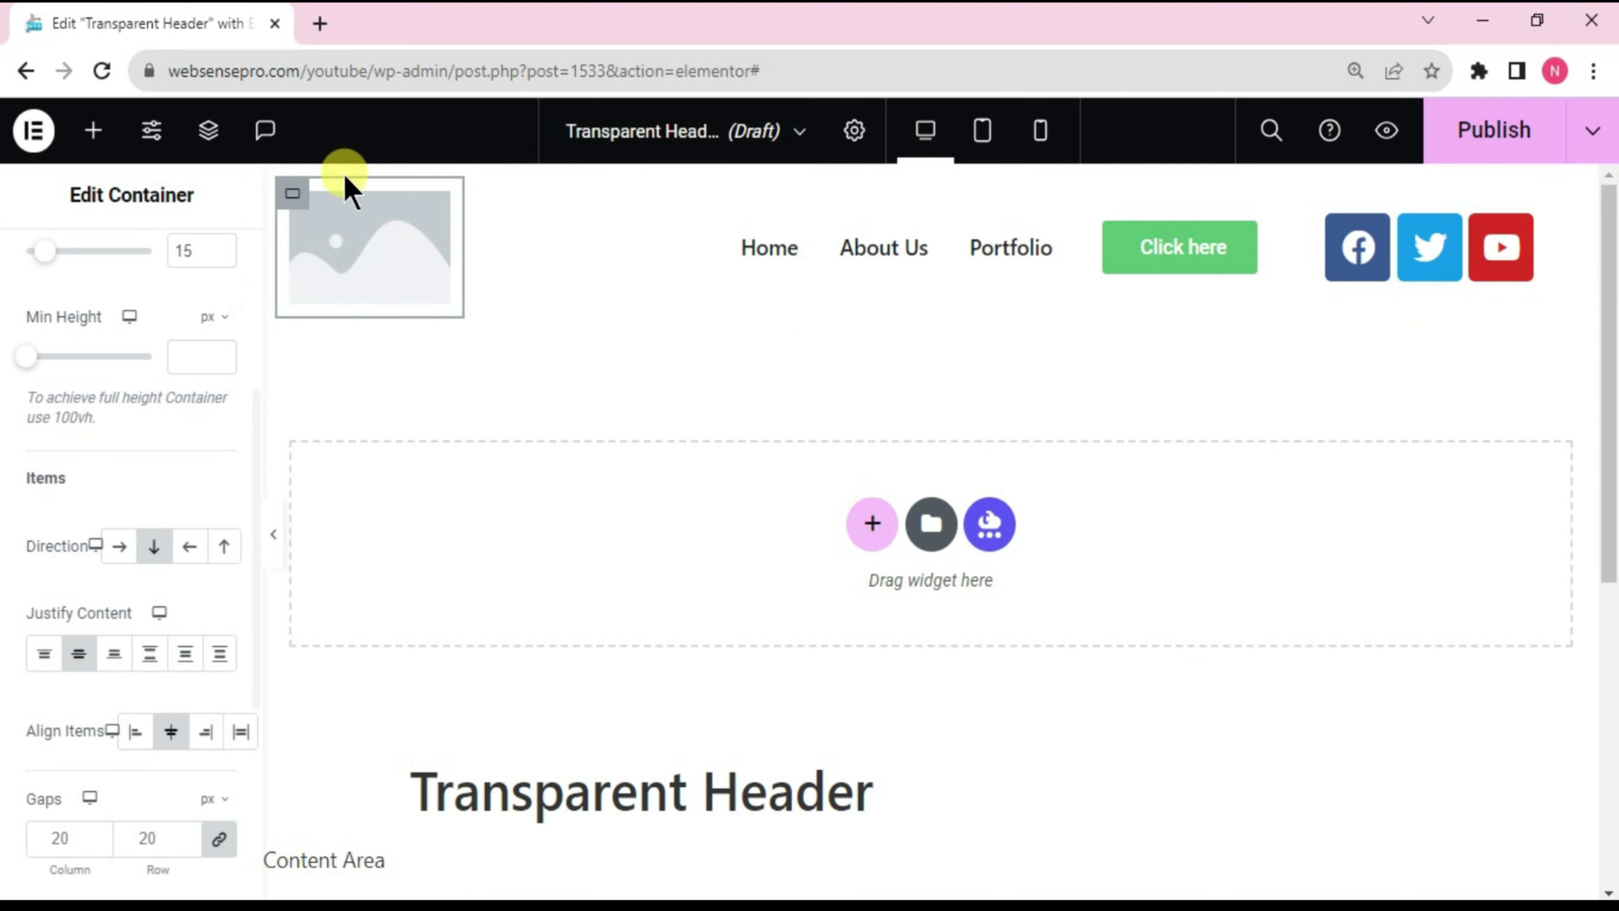
# Step: Select the logo image widget and browse the Media Library for the header logo
pyautogui.click(333, 248)
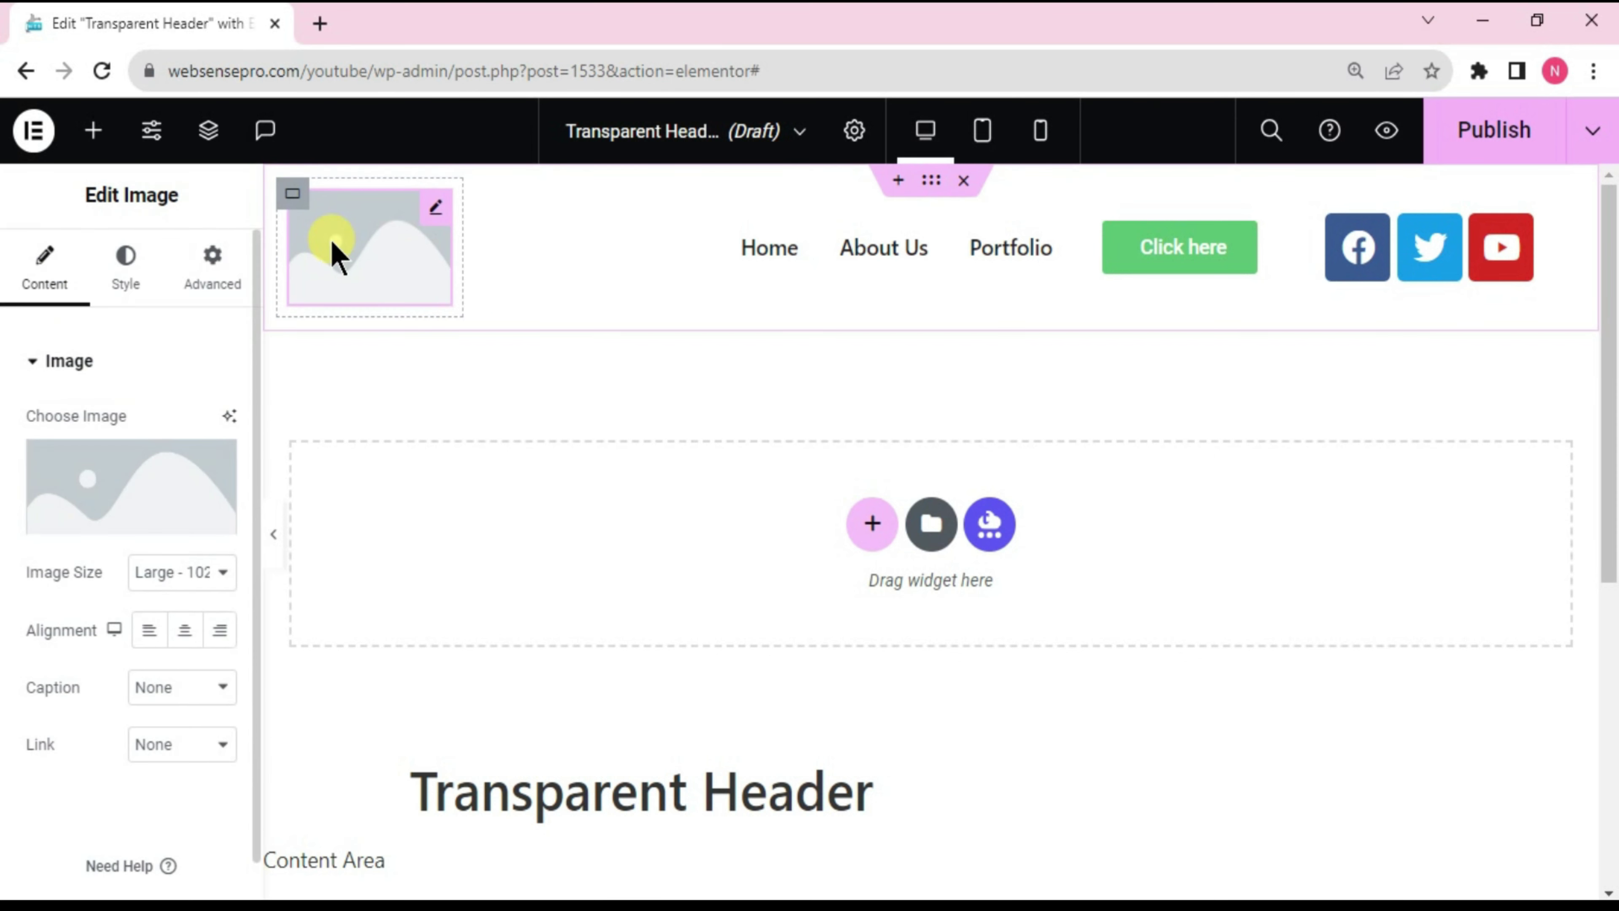
pyautogui.moveTo(146, 488)
pyautogui.click(146, 488)
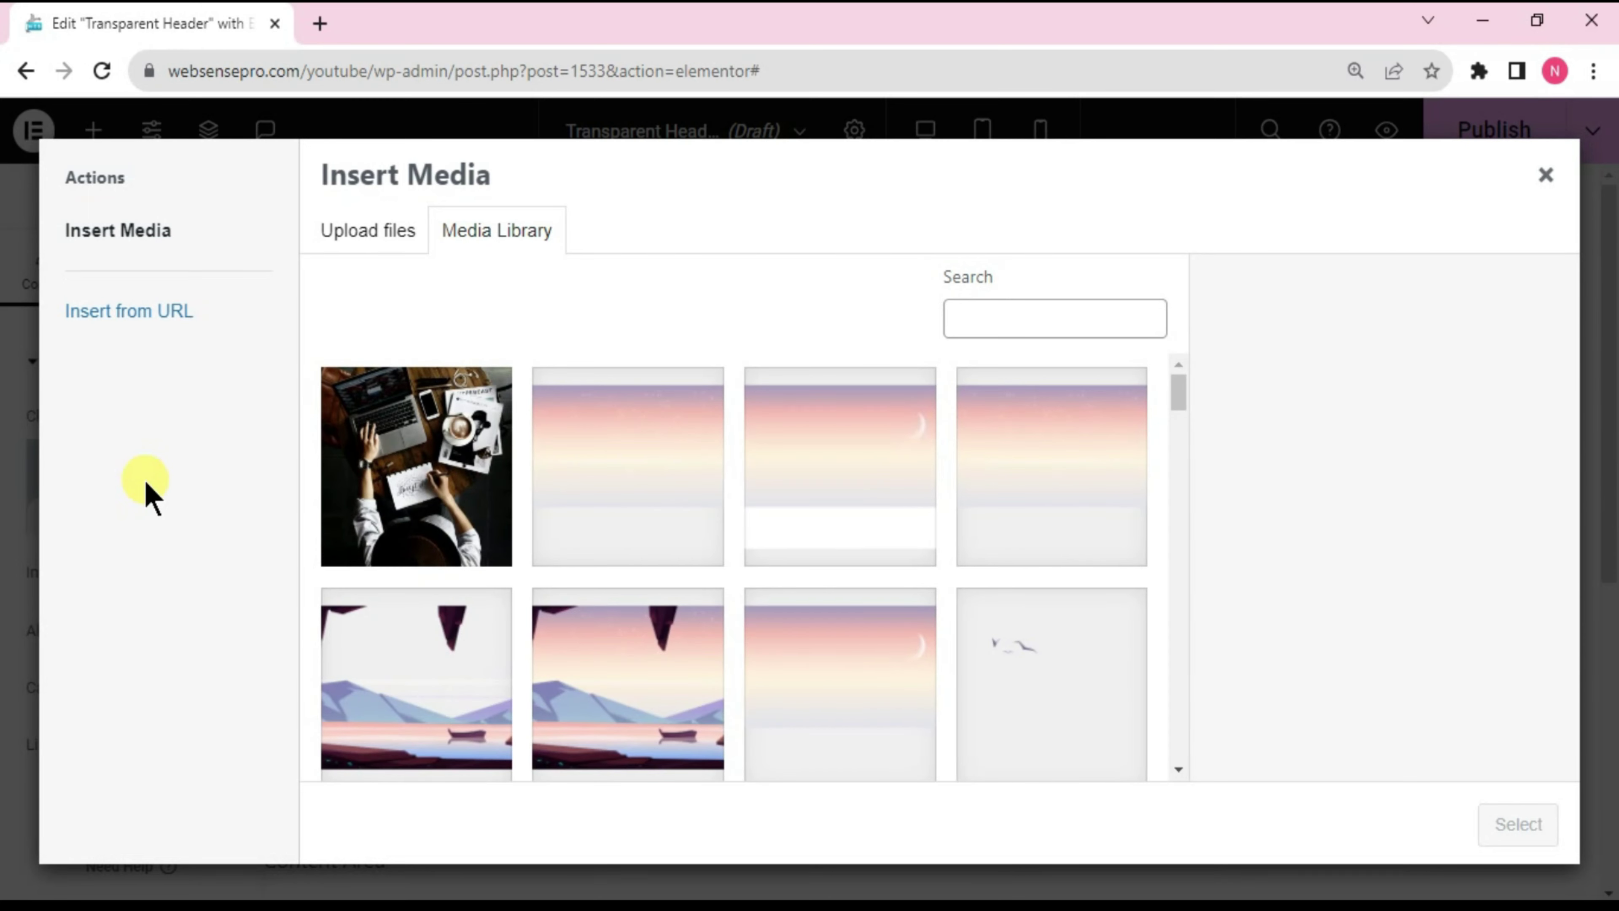
pyautogui.press('Escape')
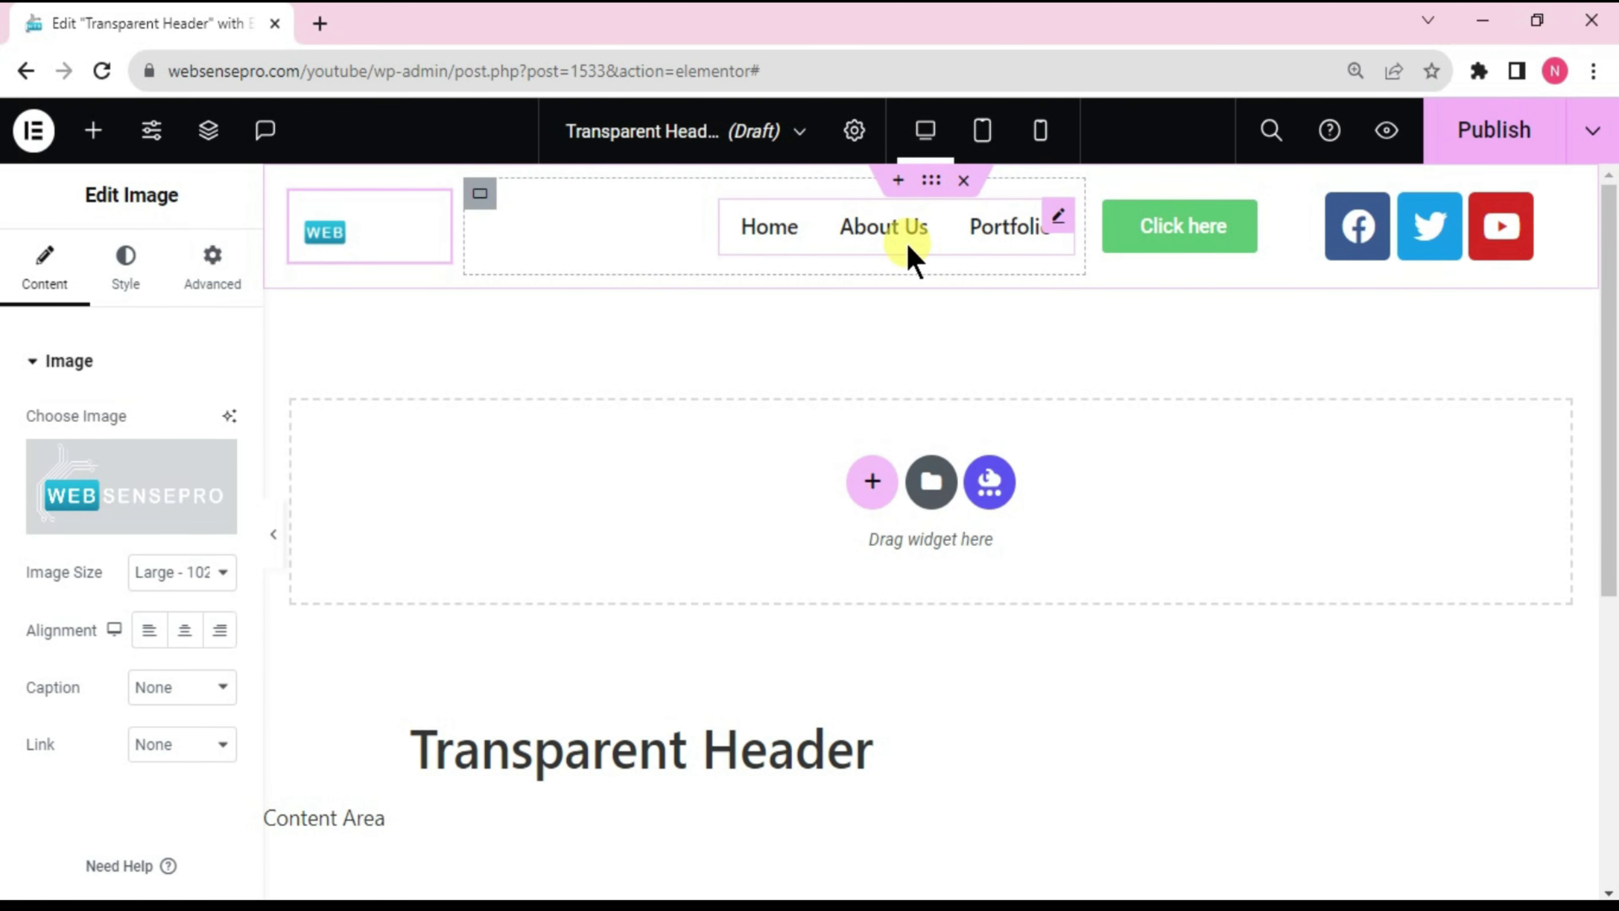
# Step: Relabel the header button 'Contact Us' and give it a dark blue background
pyautogui.click(1182, 242)
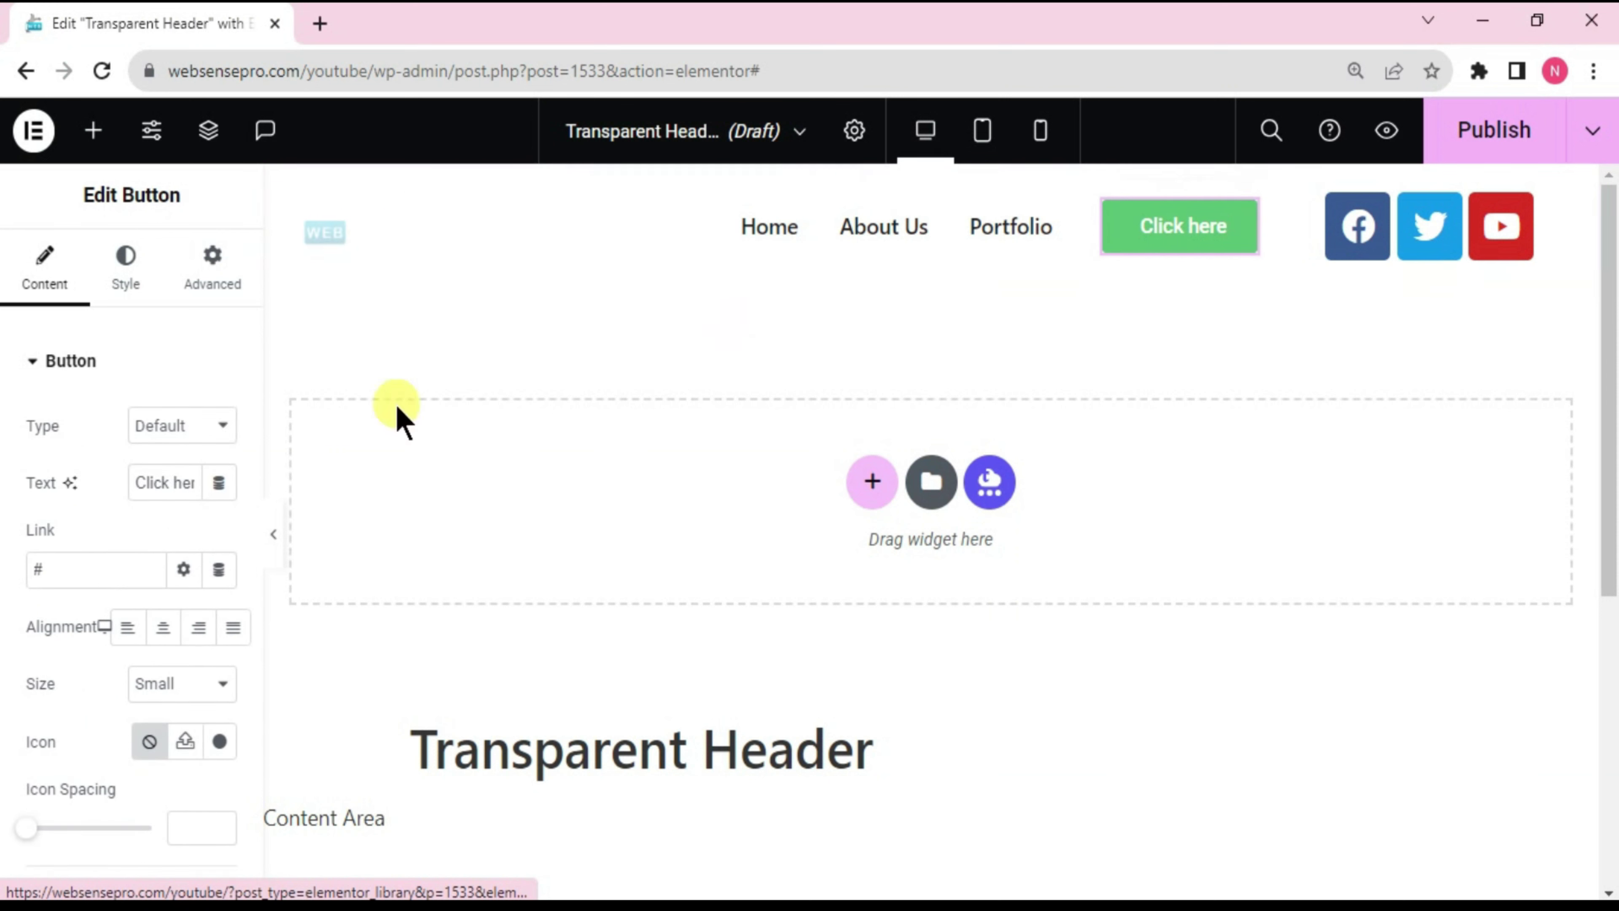
pyautogui.tripleClick(167, 485)
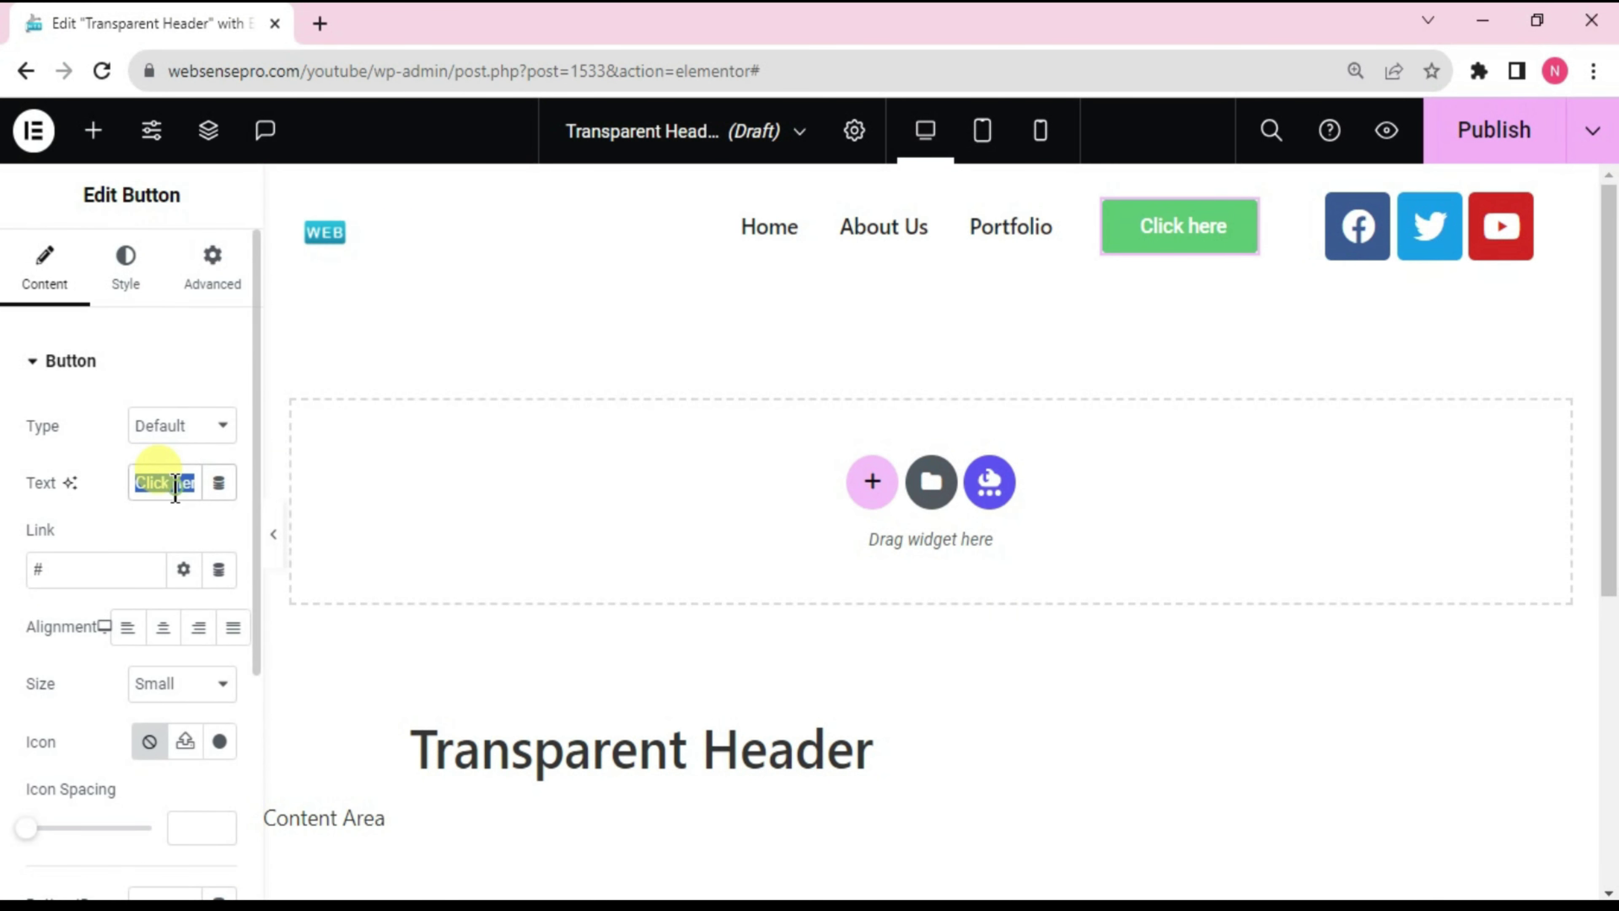
pyautogui.write('Con')
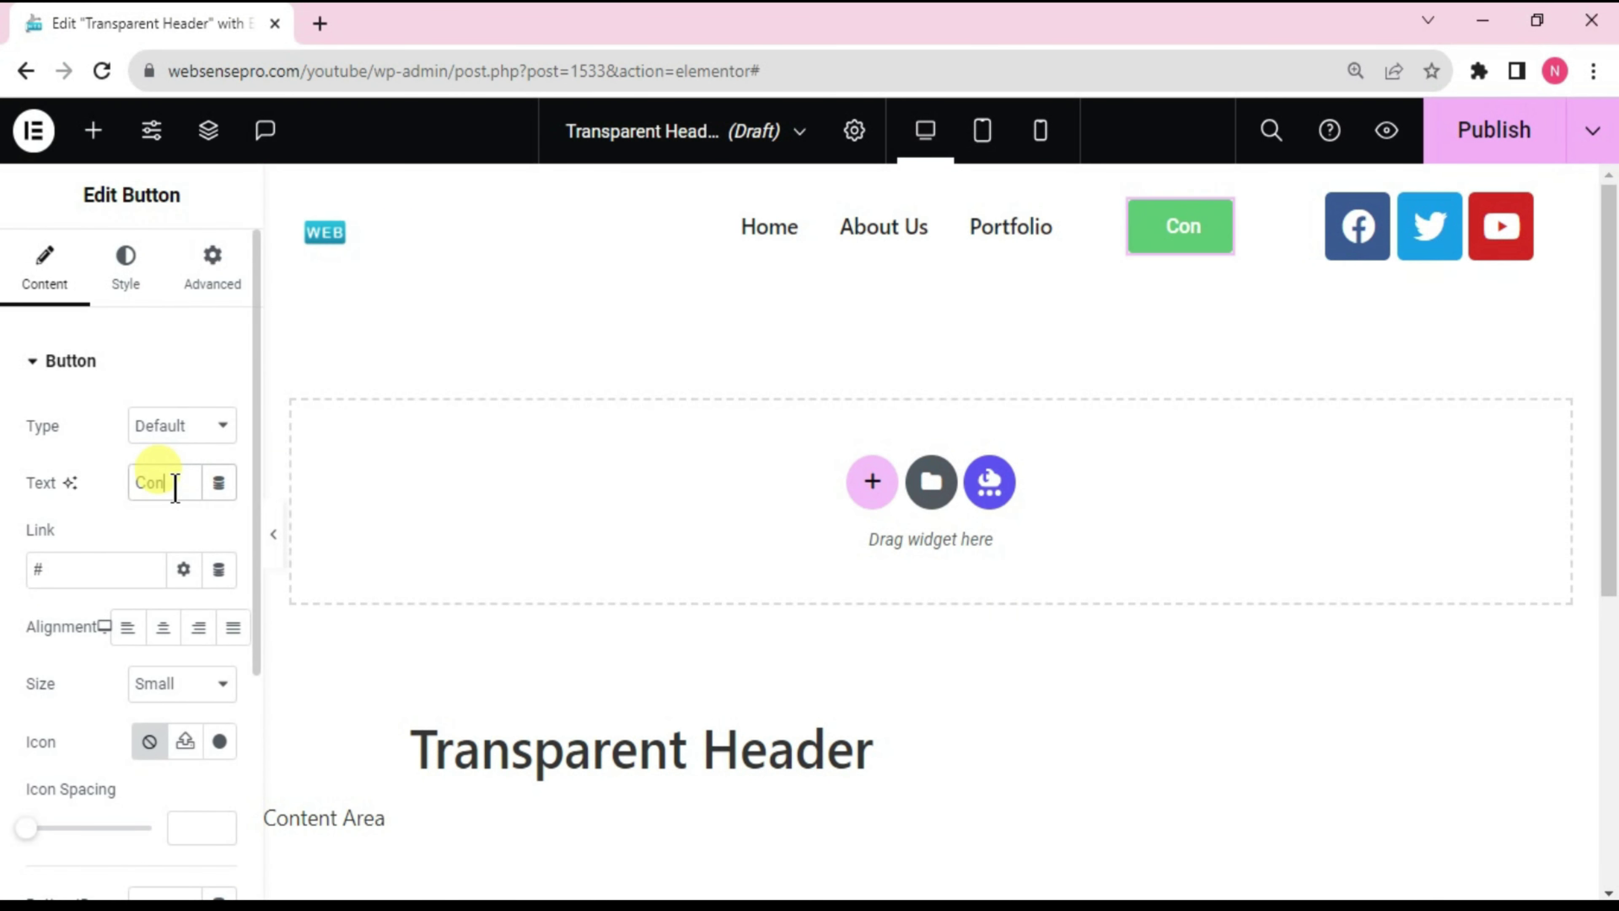
pyautogui.write('tact Us')
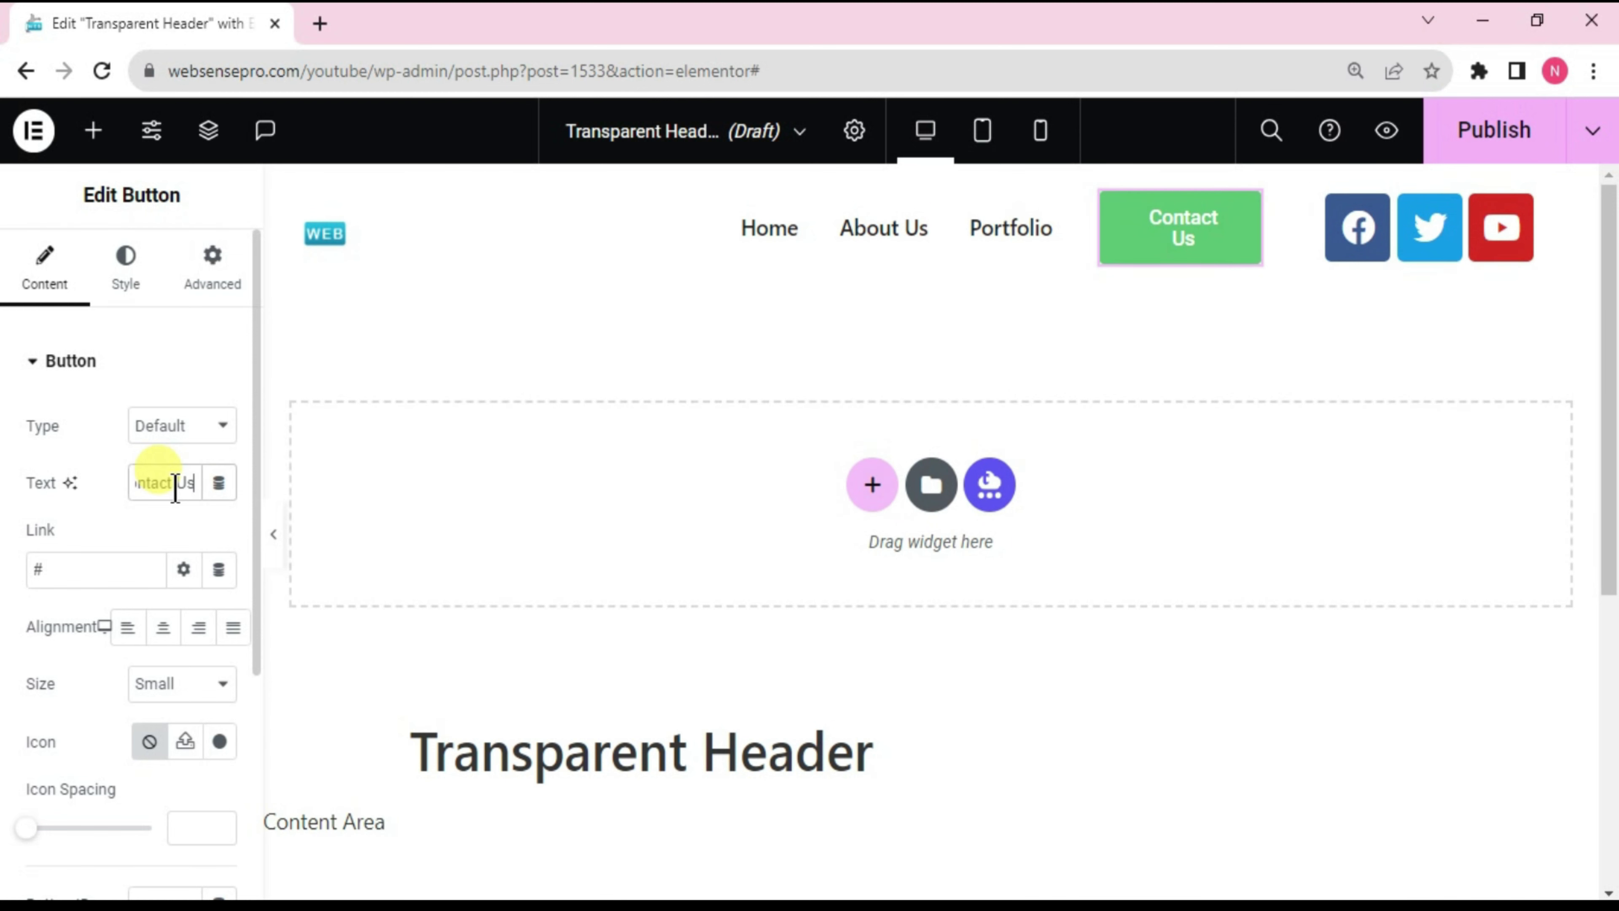
pyautogui.click(125, 290)
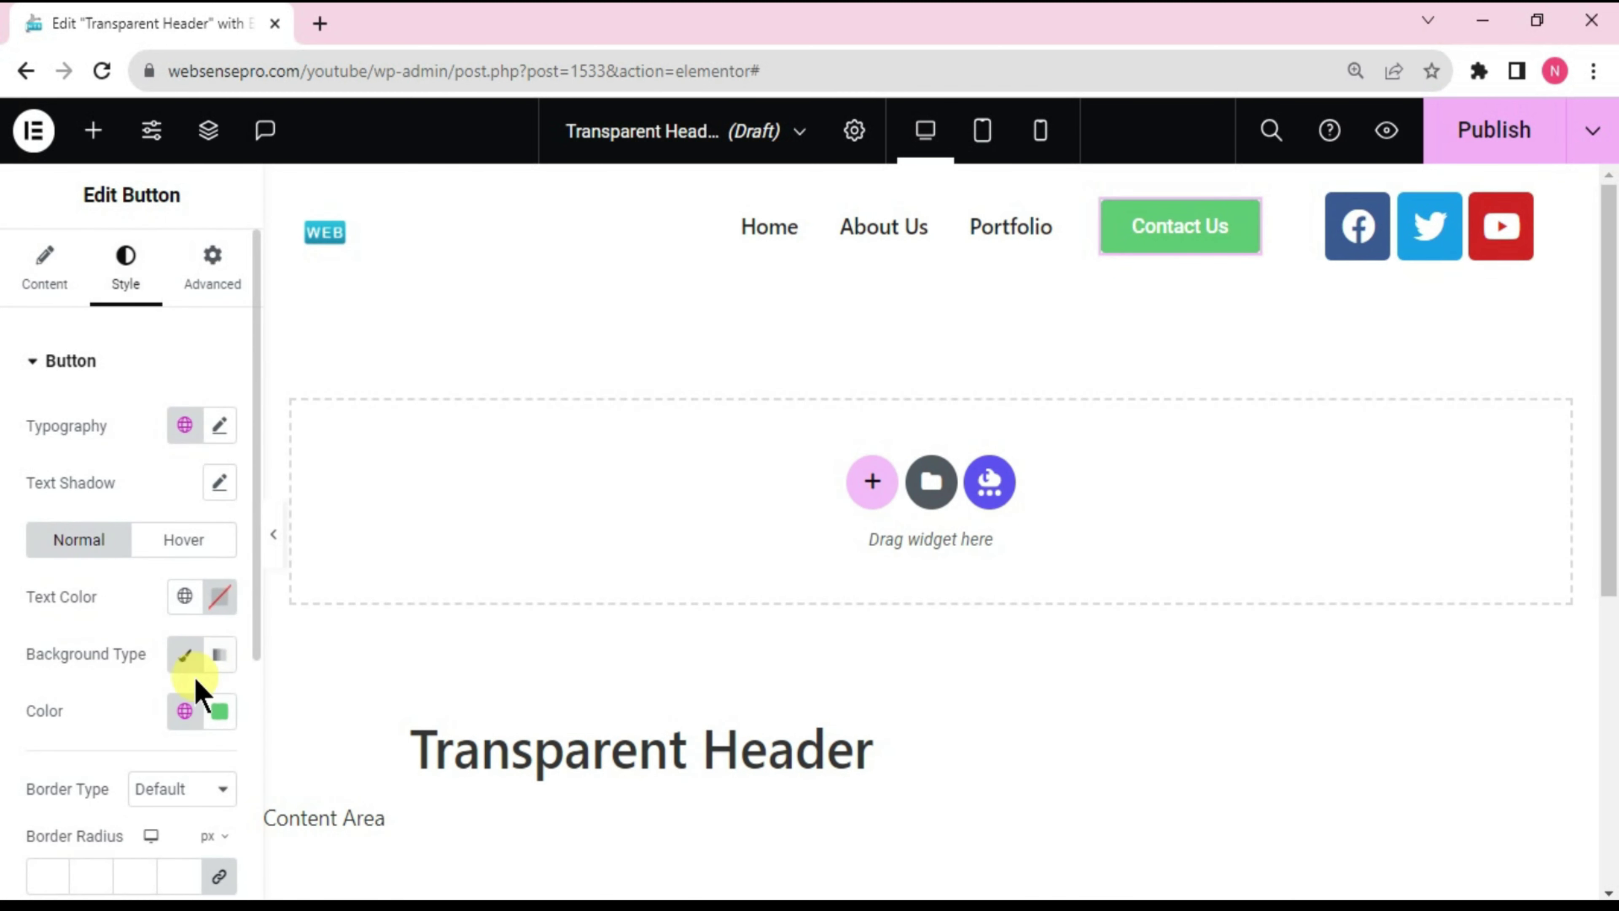
pyautogui.click(220, 712)
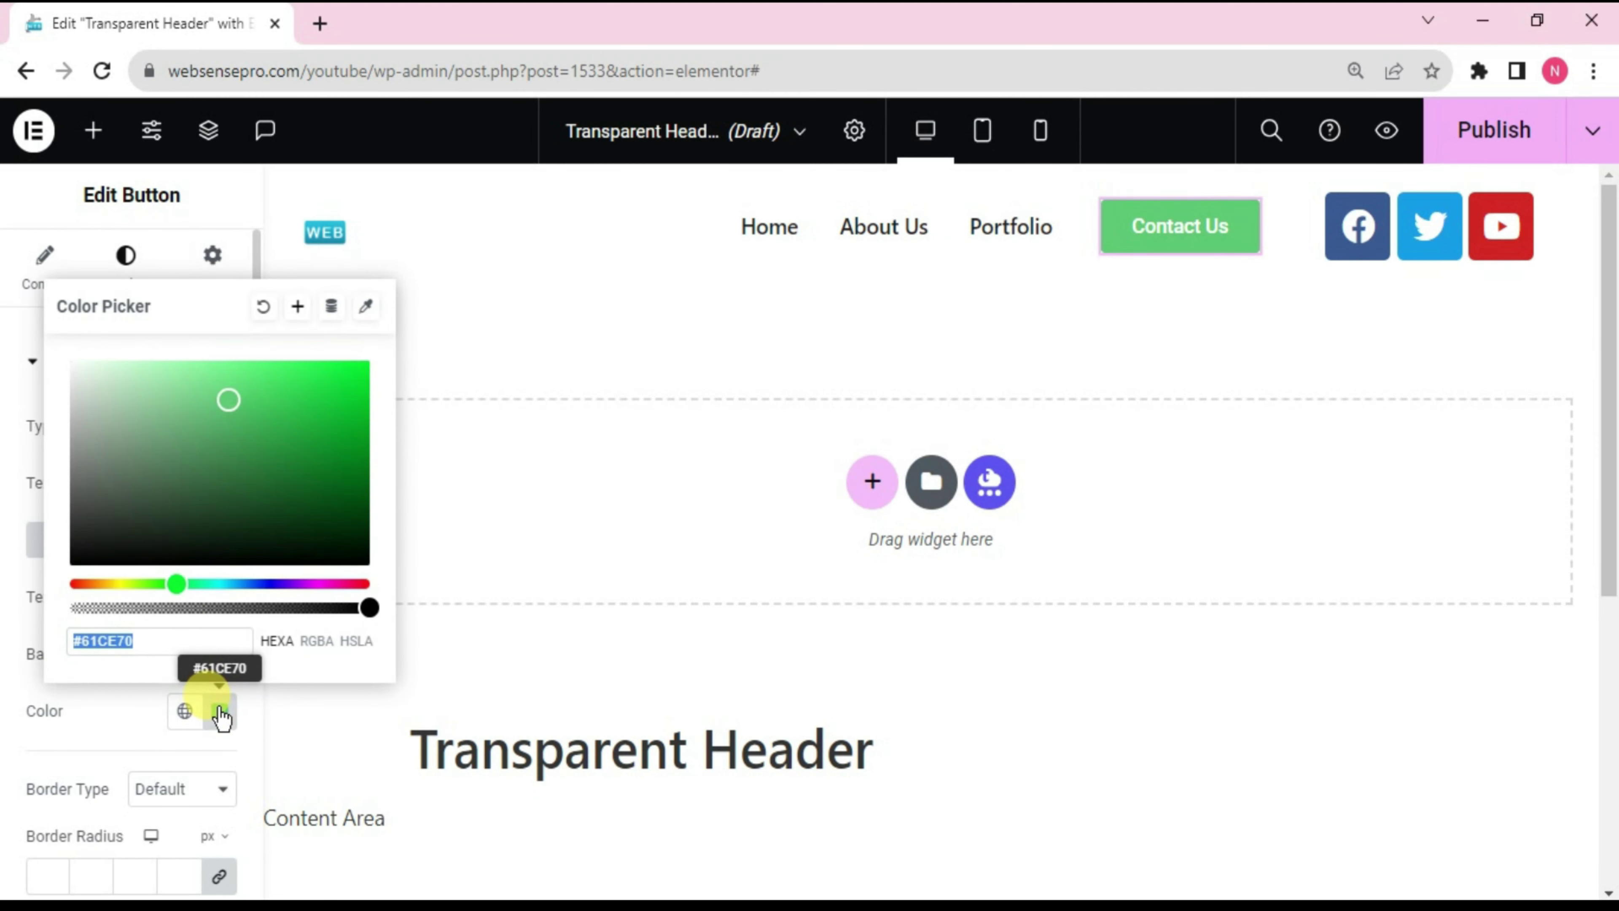
pyautogui.hotkey('ctrl', 'v')
pyautogui.click(644, 329)
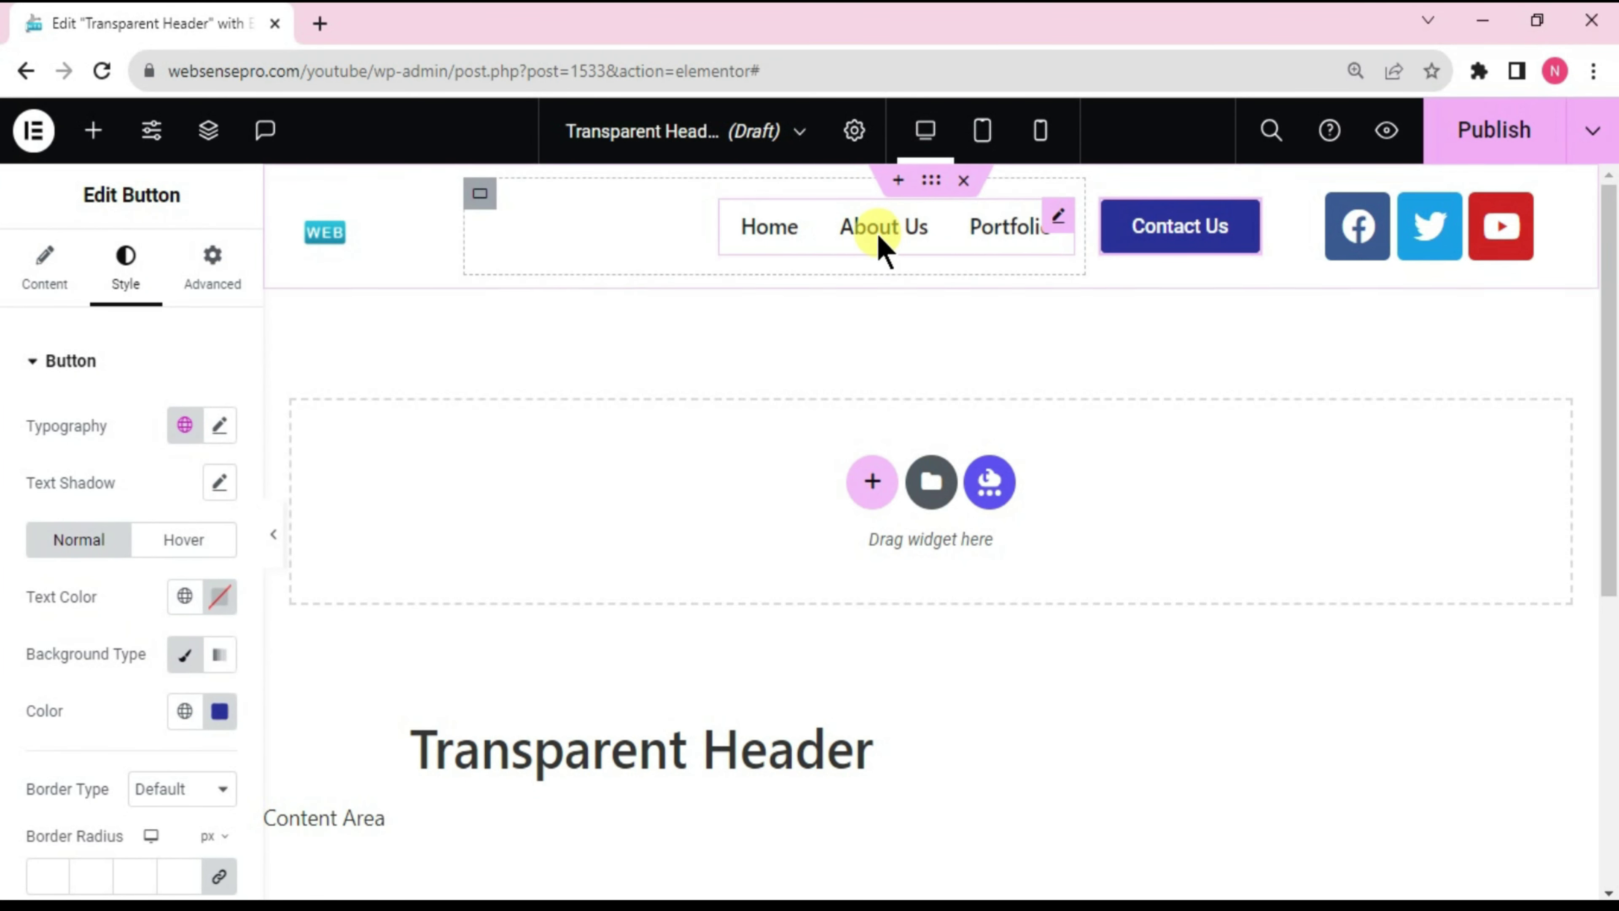
# Step: Set the navigation menu item text colour to white #FFFFFF
pyautogui.click(1059, 224)
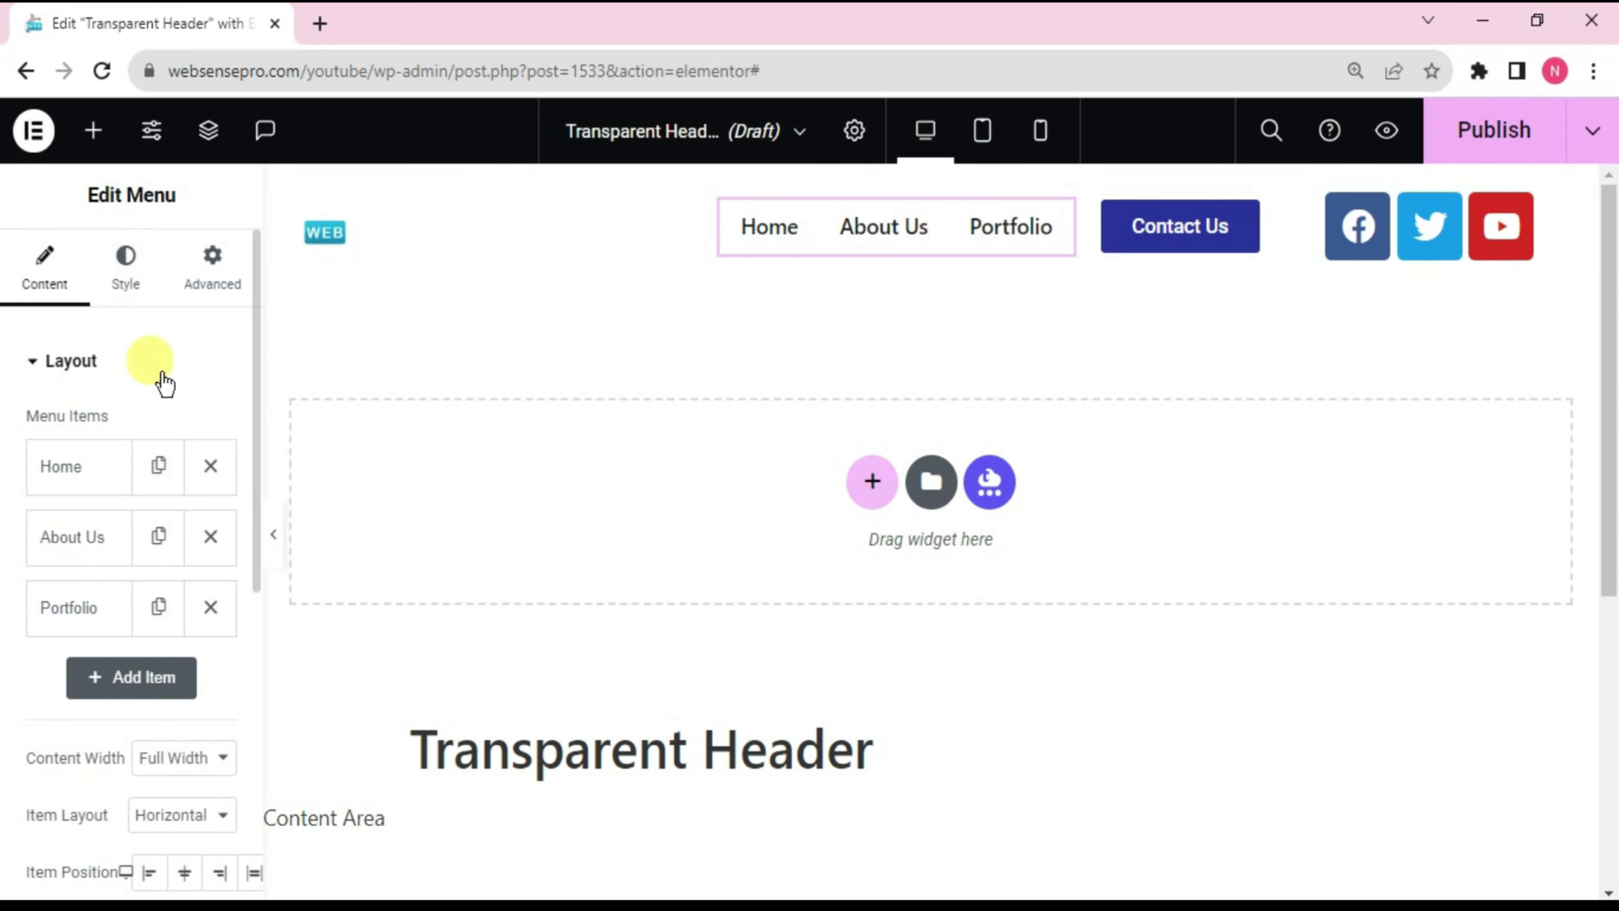
pyautogui.click(126, 265)
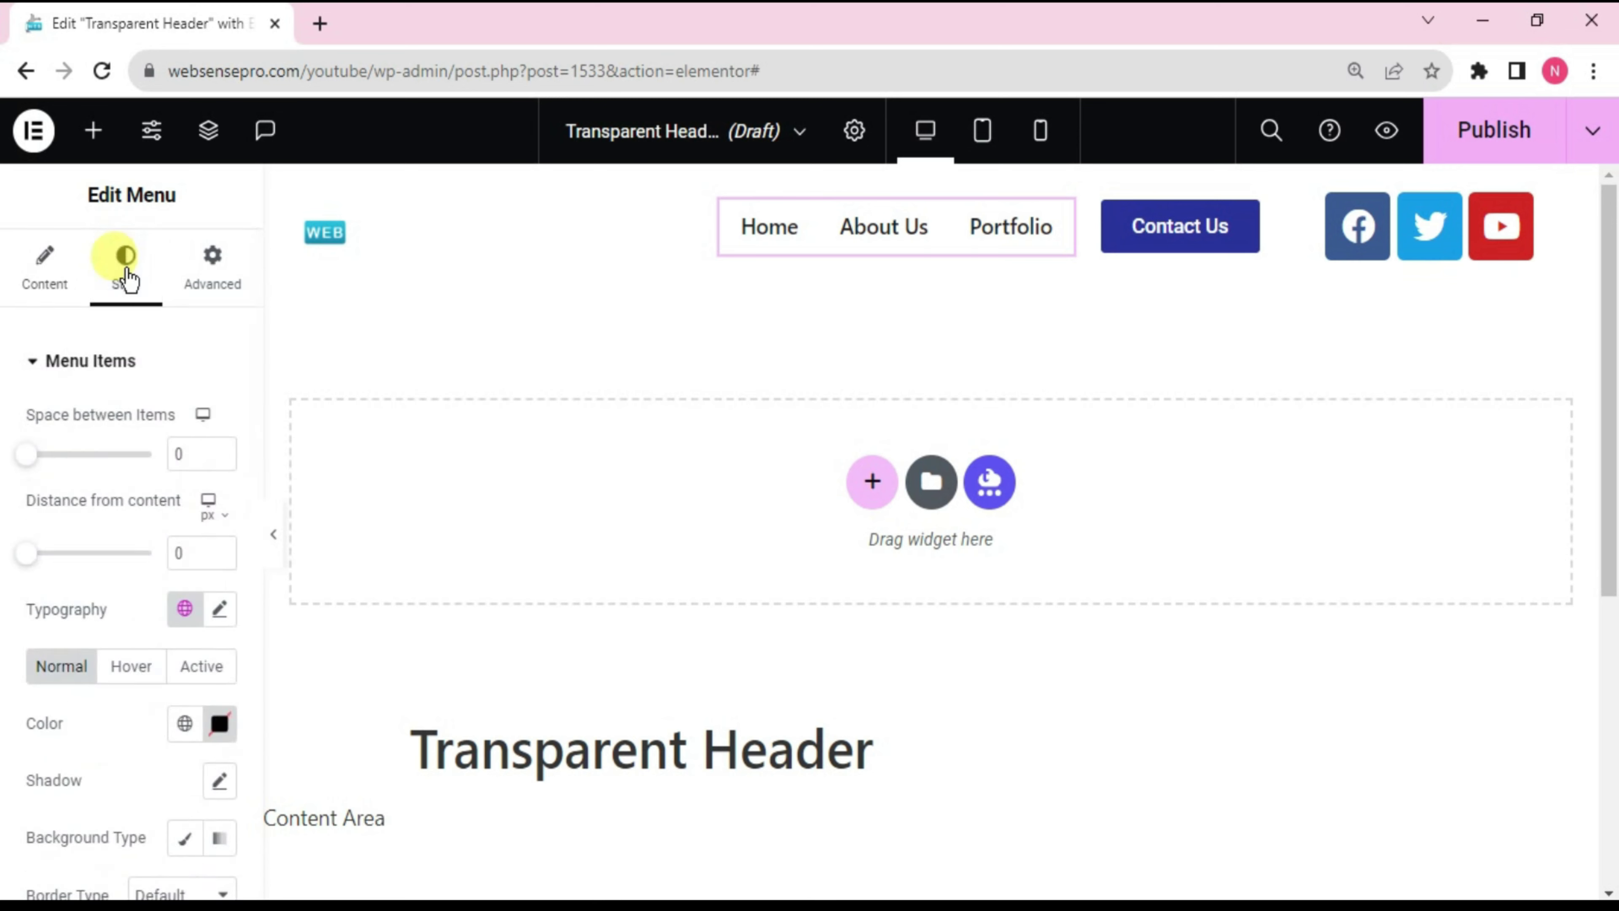
pyautogui.click(229, 725)
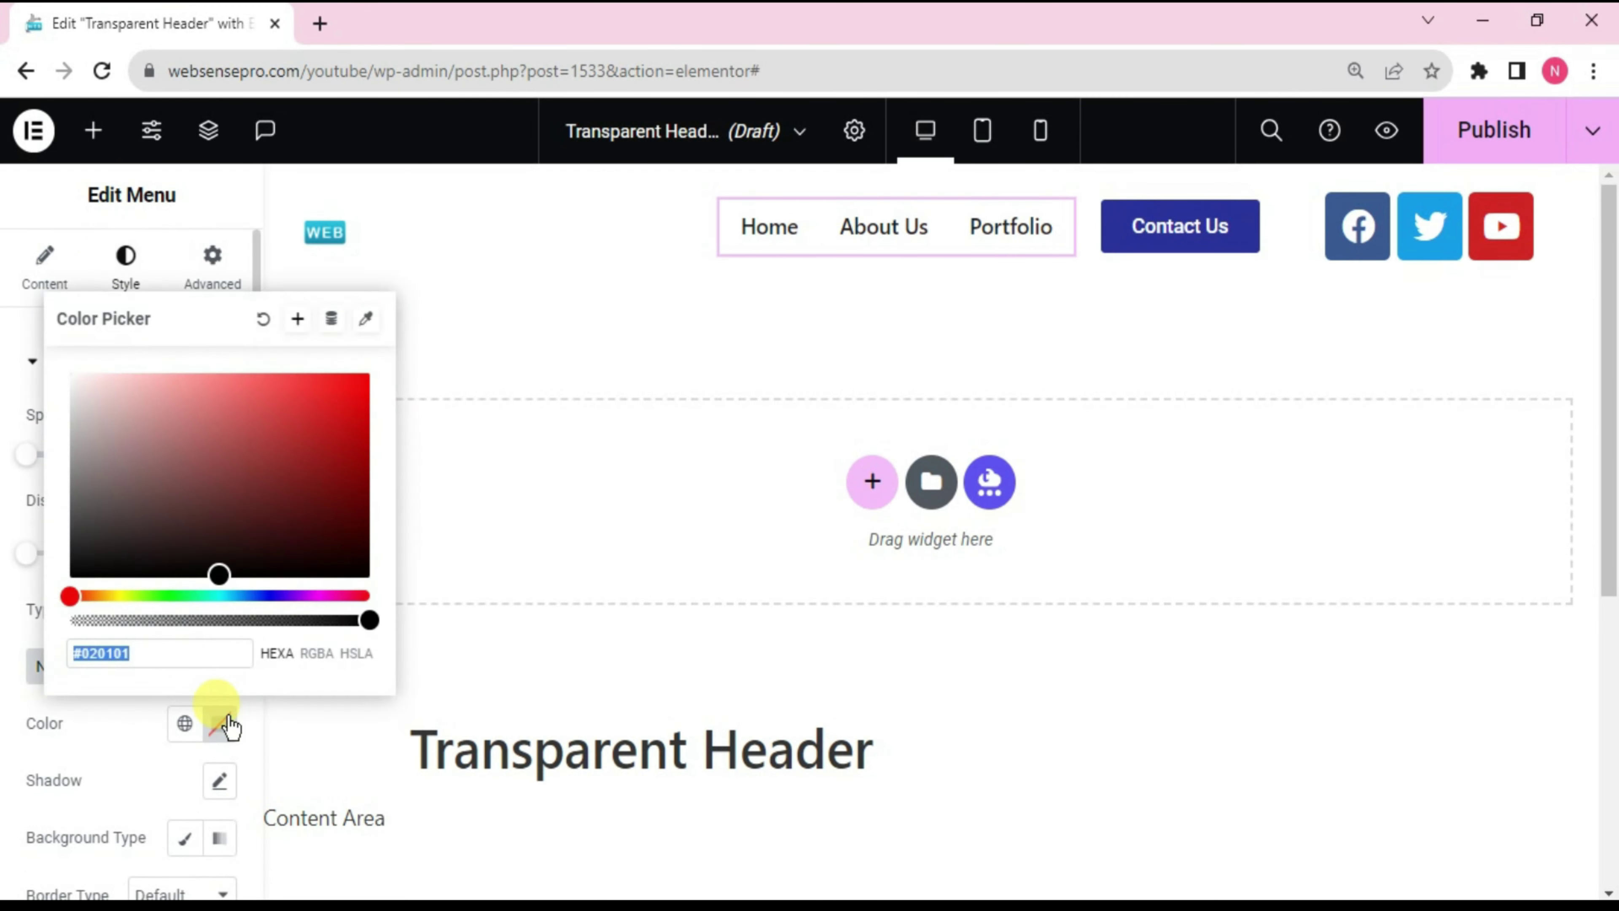
pyautogui.moveTo(126, 387); pyautogui.dragTo(43, 361)
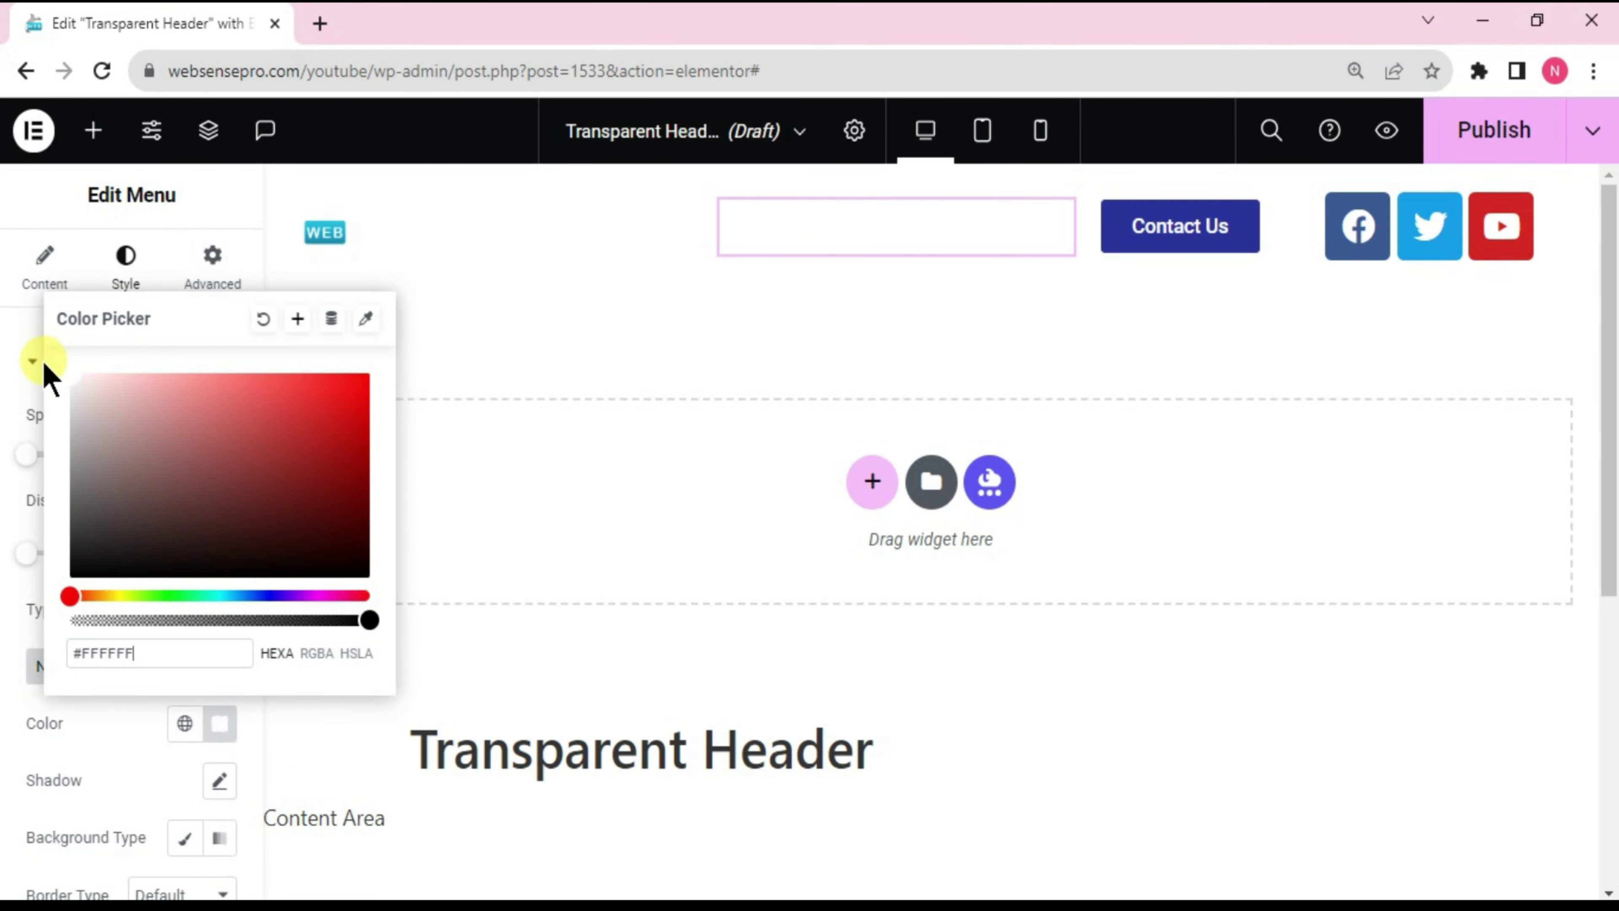
pyautogui.click(6, 426)
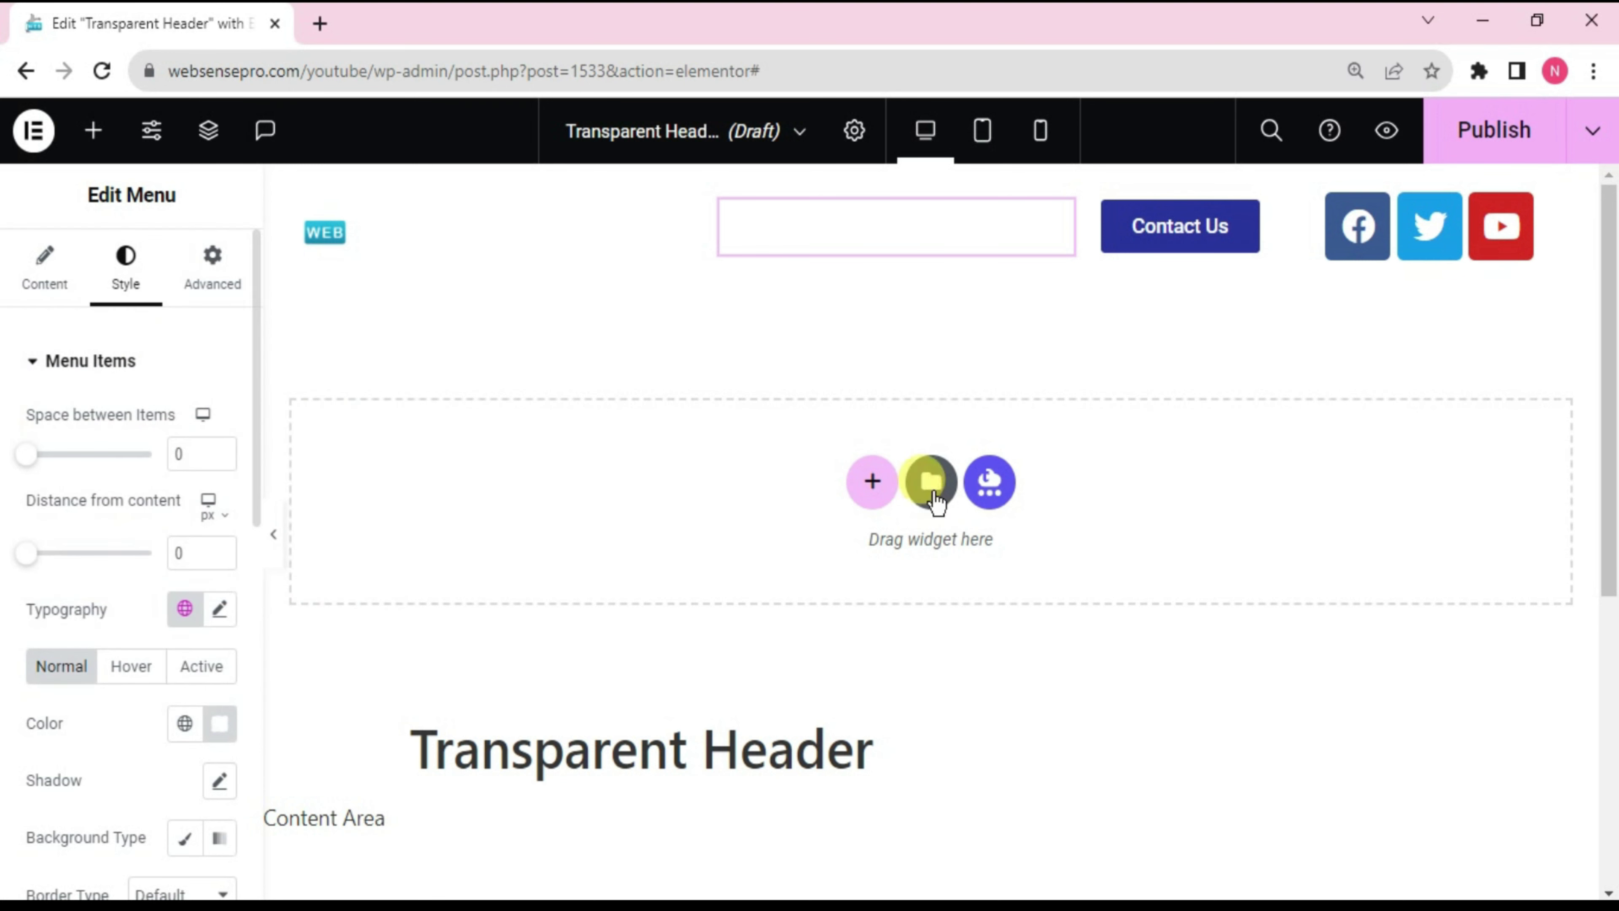
# Step: Set the header container's padding to 0 in its Advanced settings
pyautogui.moveTo(933, 190)
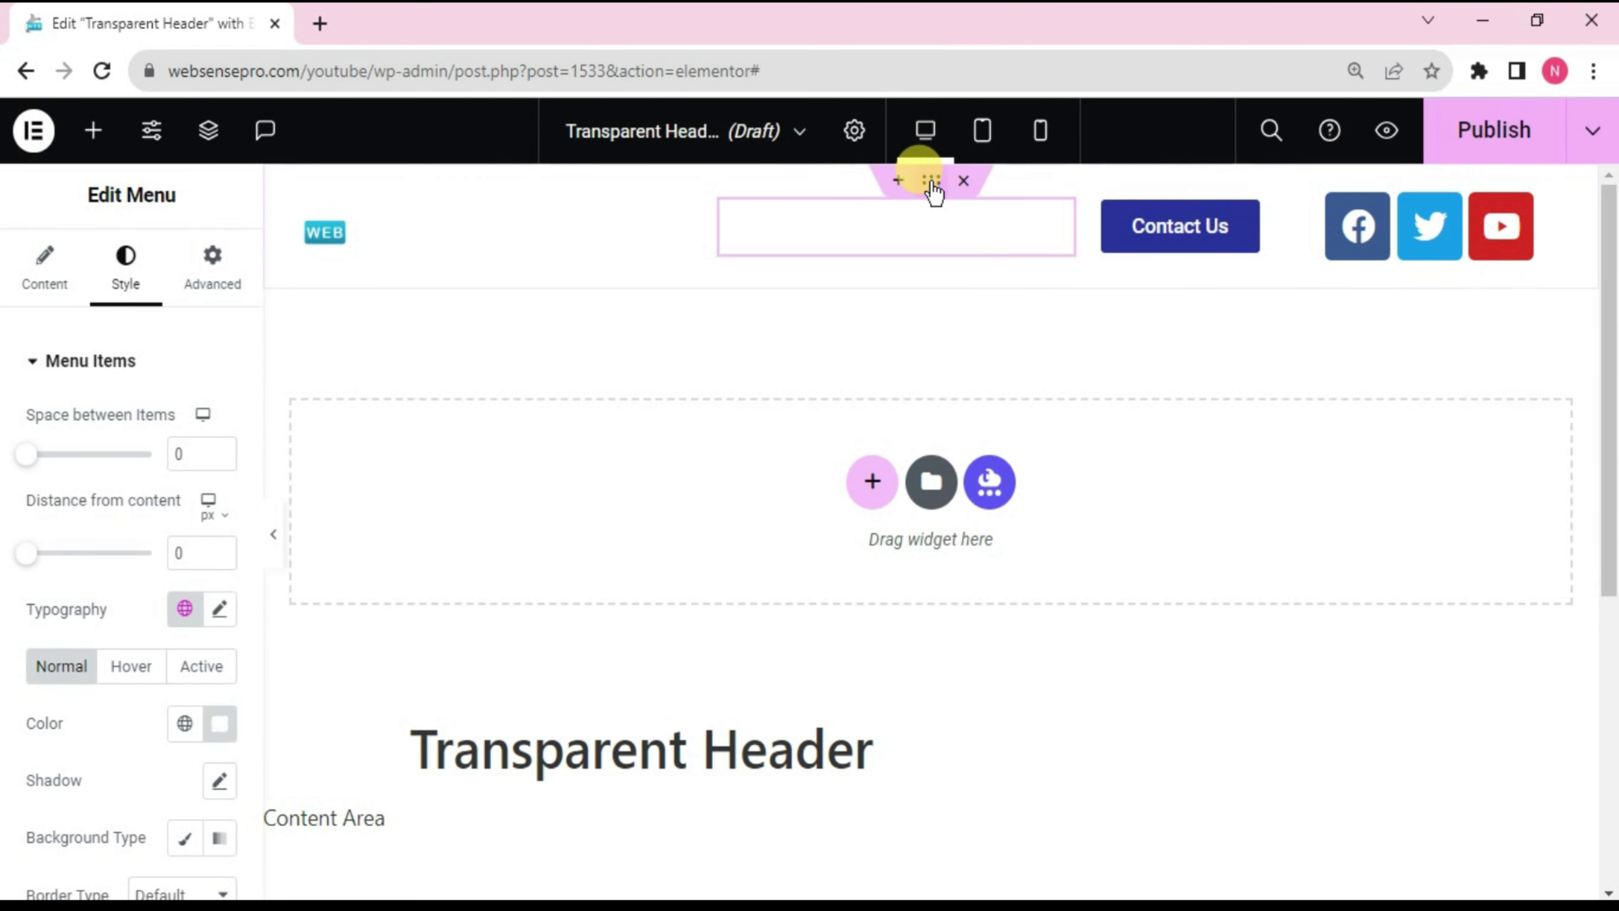
pyautogui.click(931, 185)
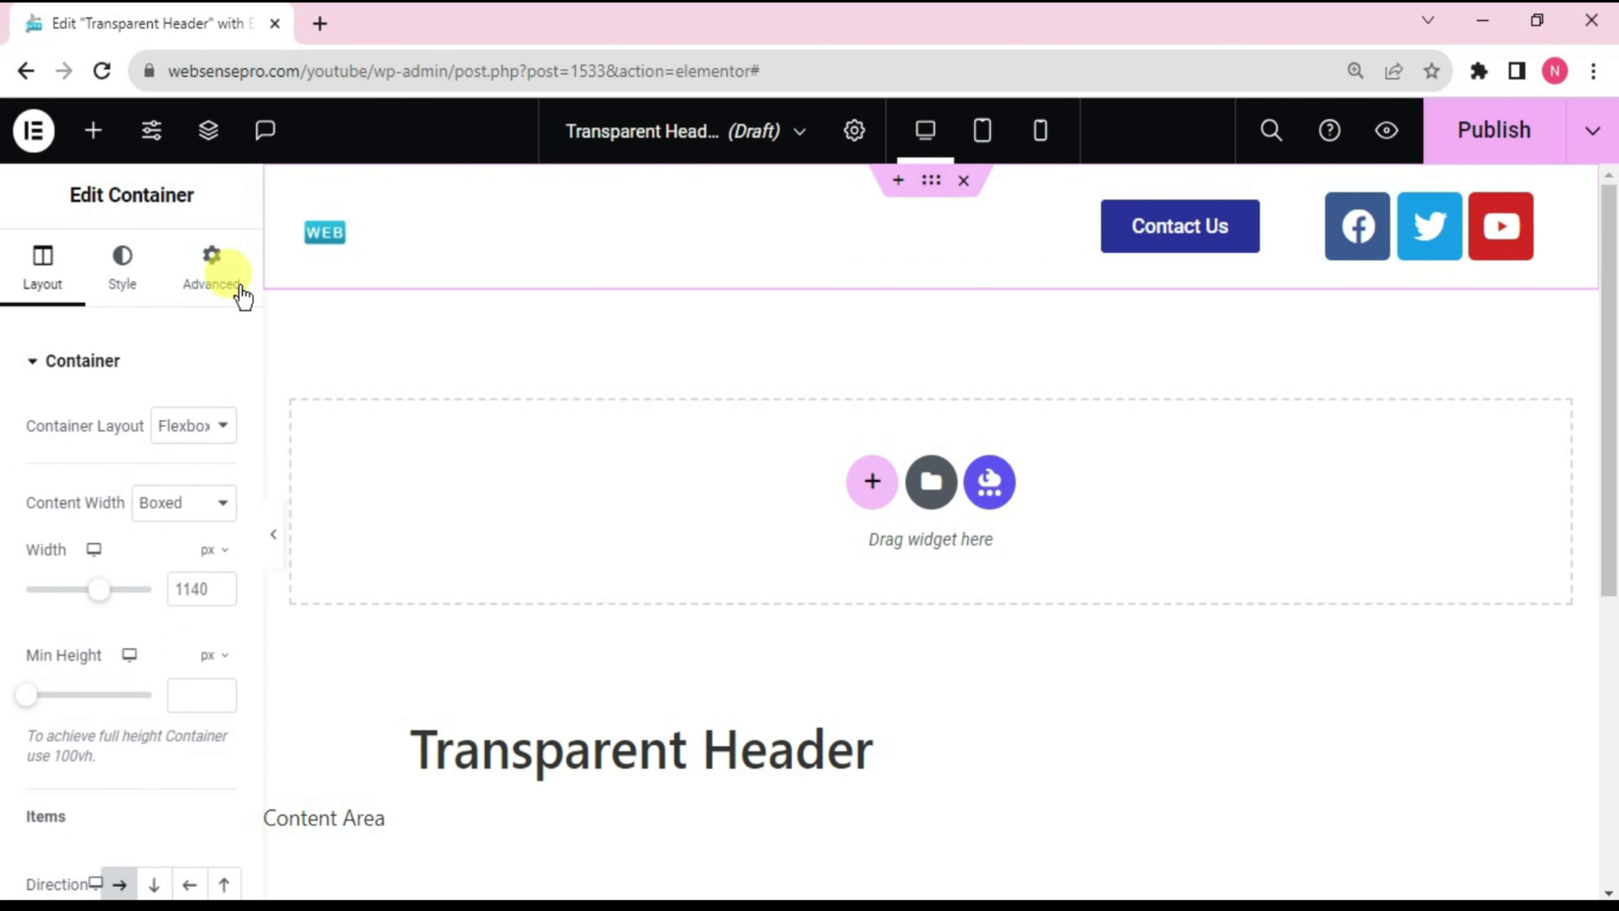
pyautogui.click(209, 281)
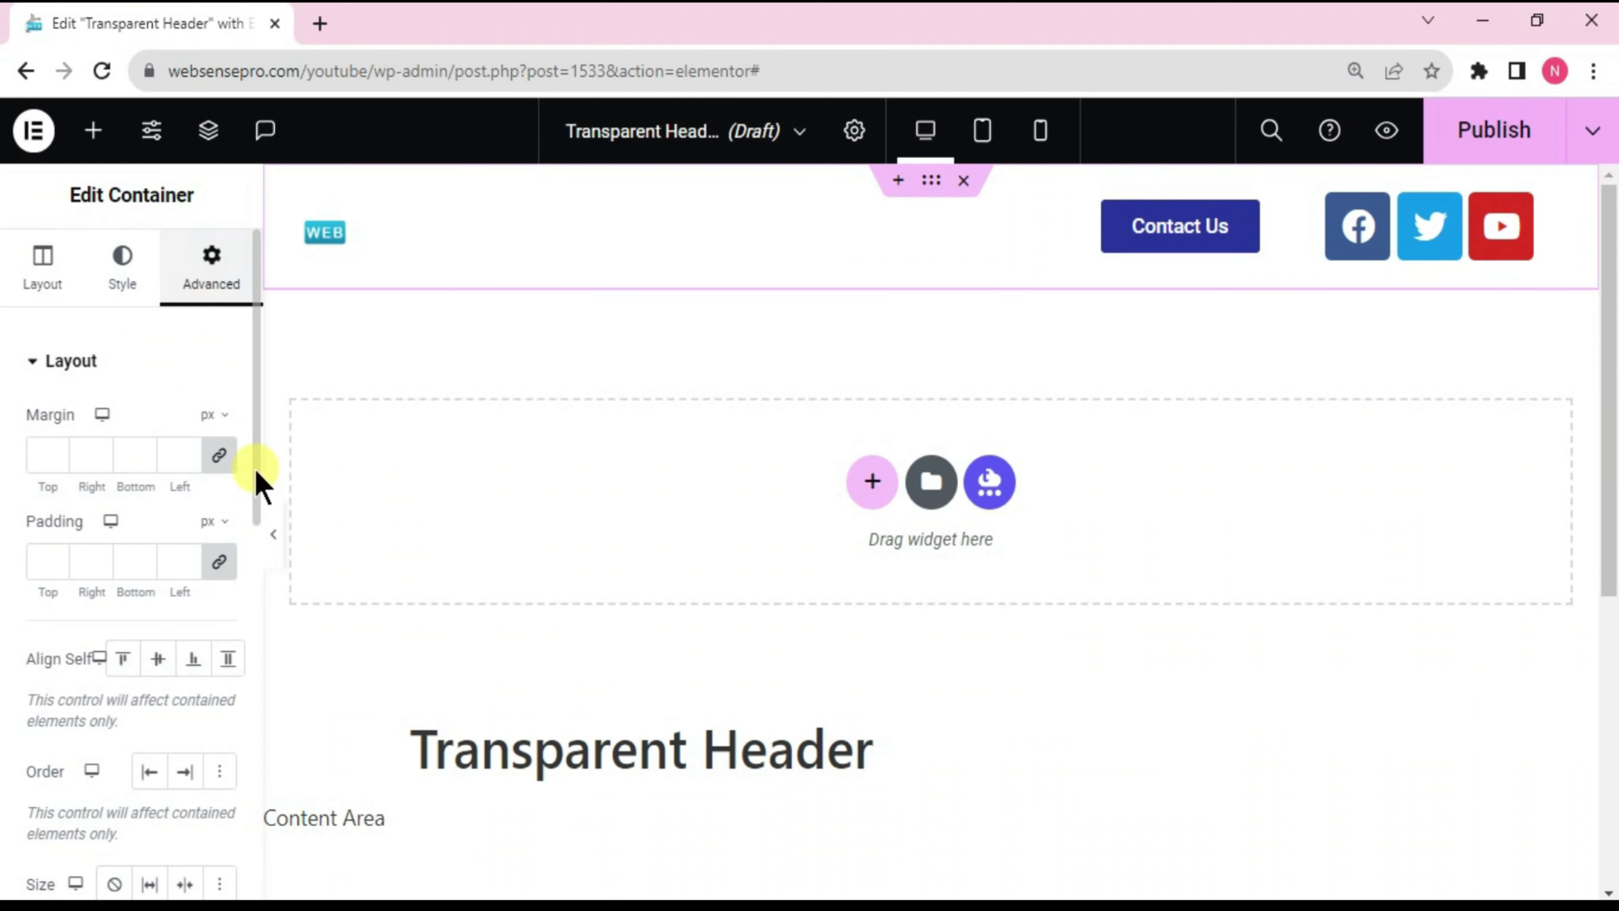
pyautogui.click(217, 563)
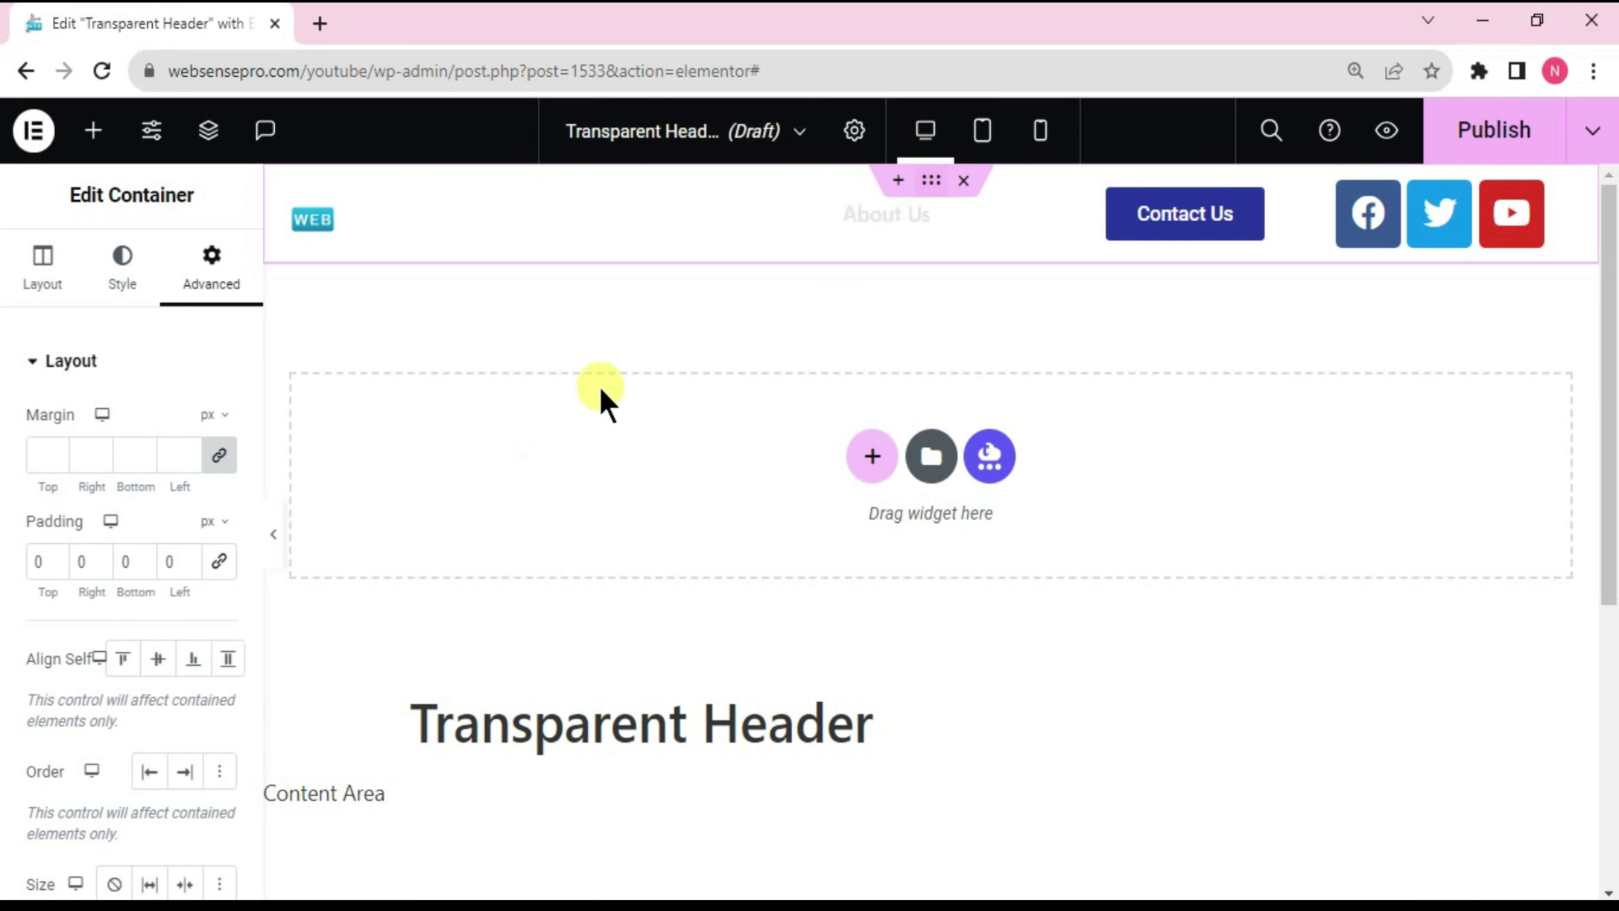
# Step: Unlink the margins, give the header a negative bottom margin, and set Z-Index to 10
pyautogui.click(219, 454)
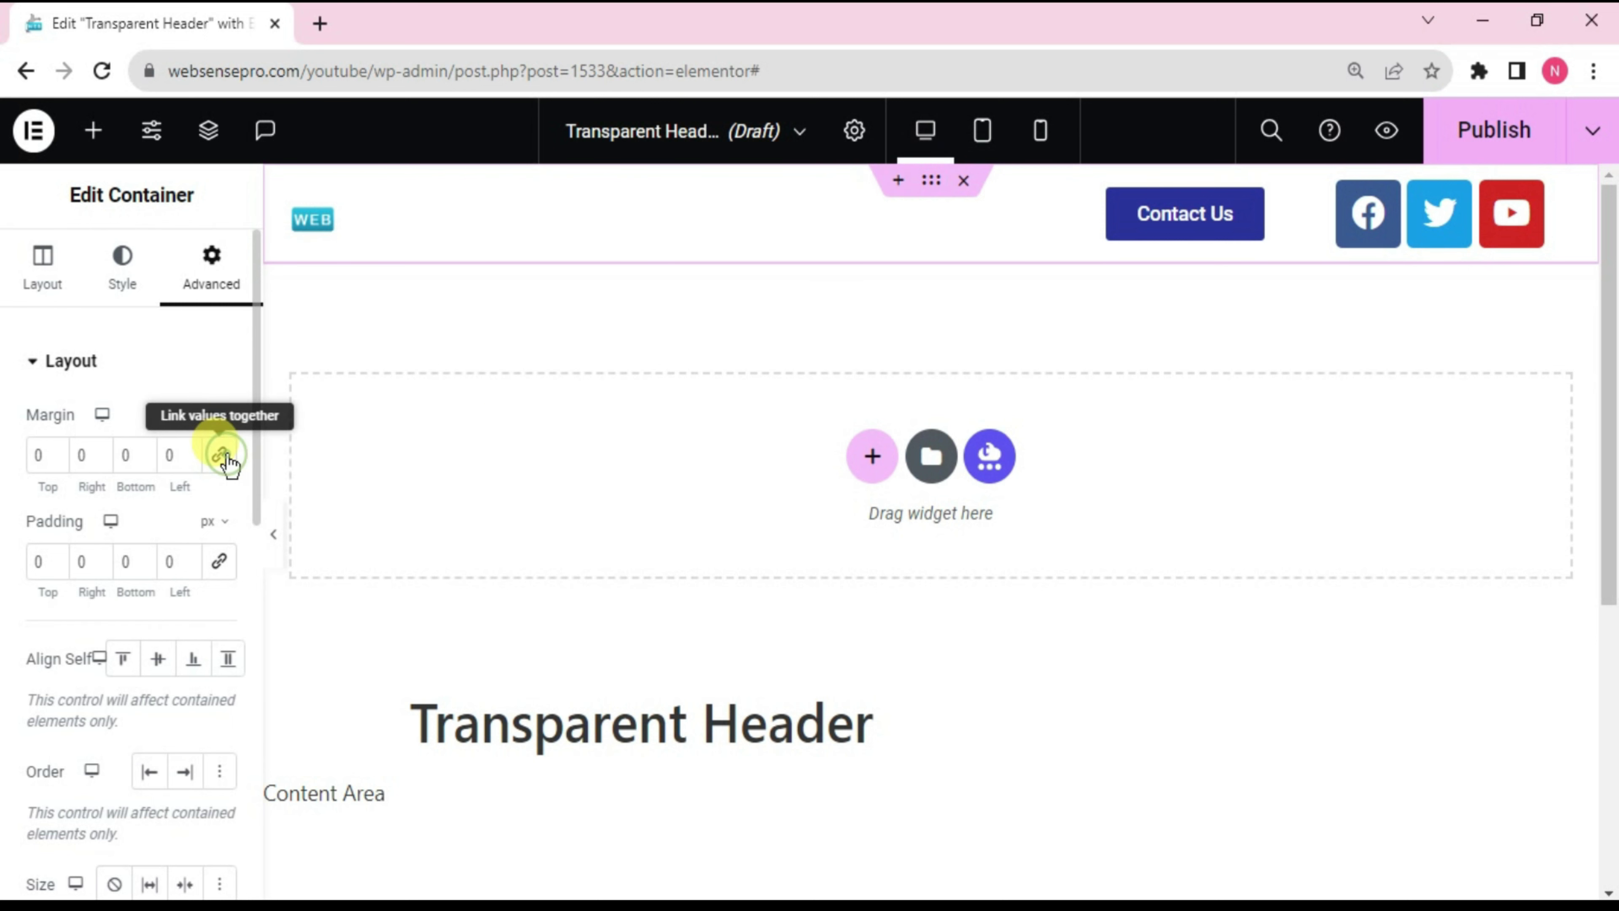
pyautogui.click(122, 454)
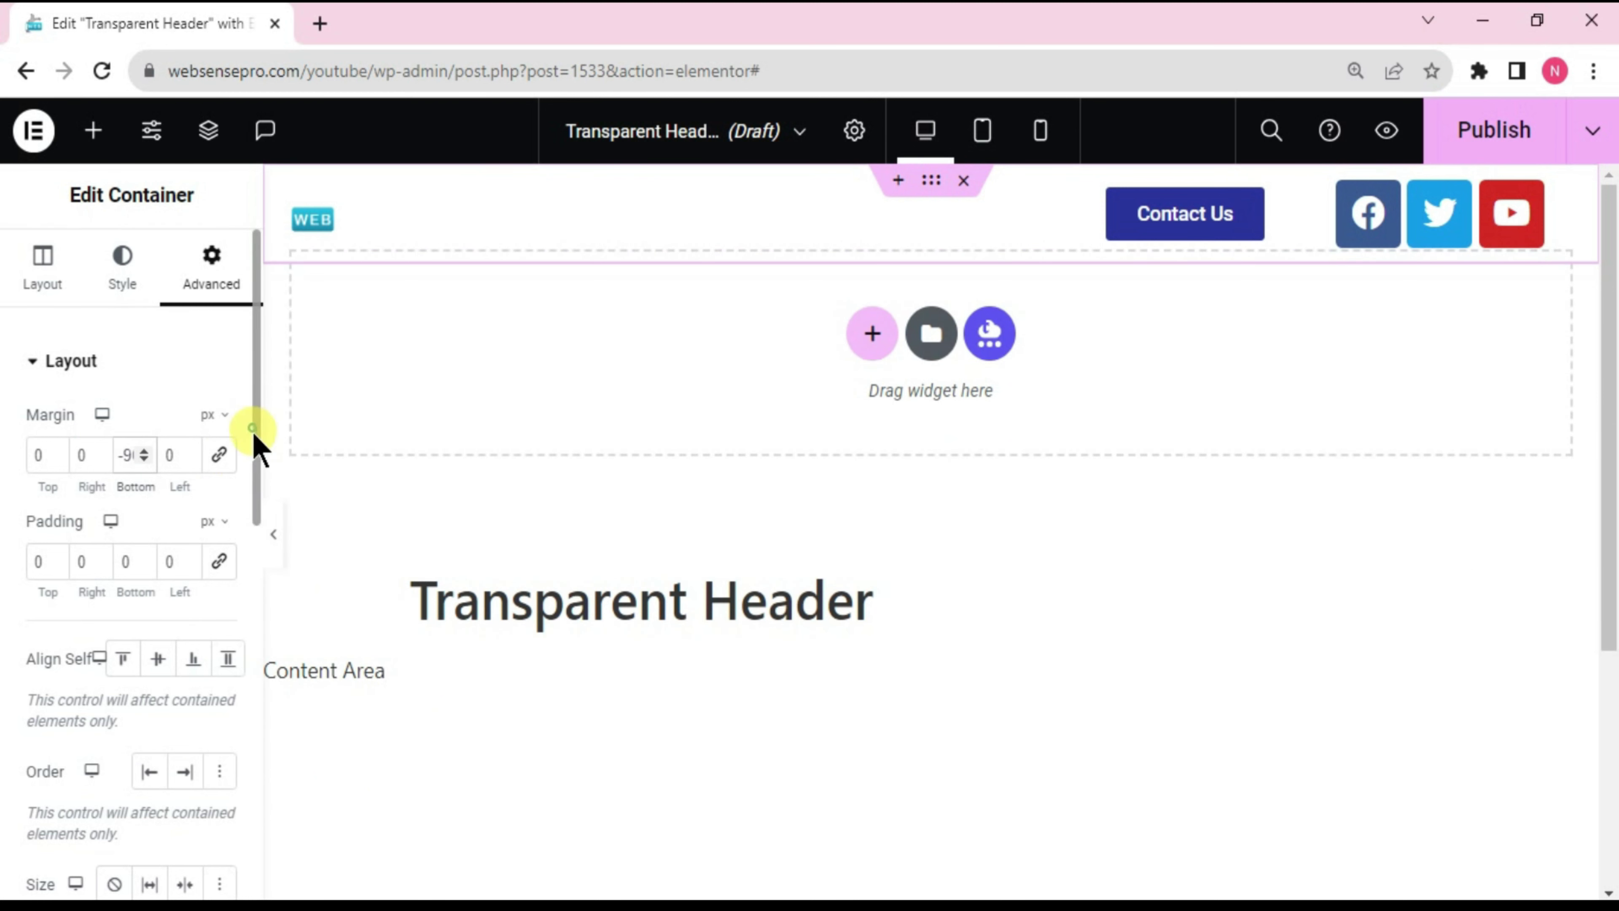
pyautogui.moveTo(251, 431); pyautogui.dragTo(253, 686)
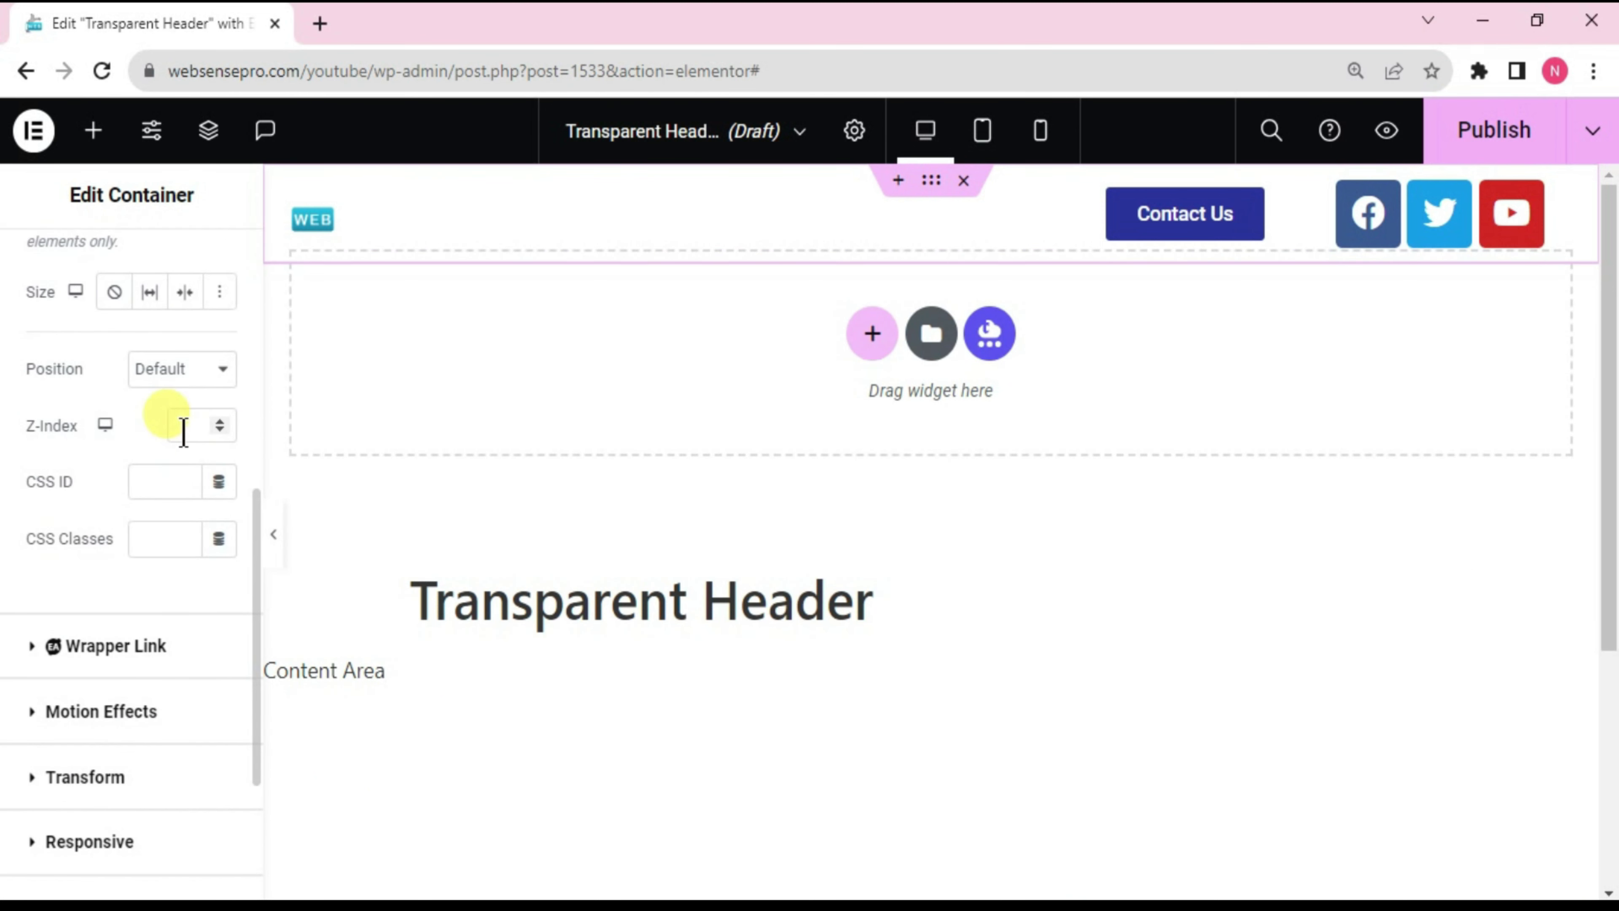
pyautogui.write('10')
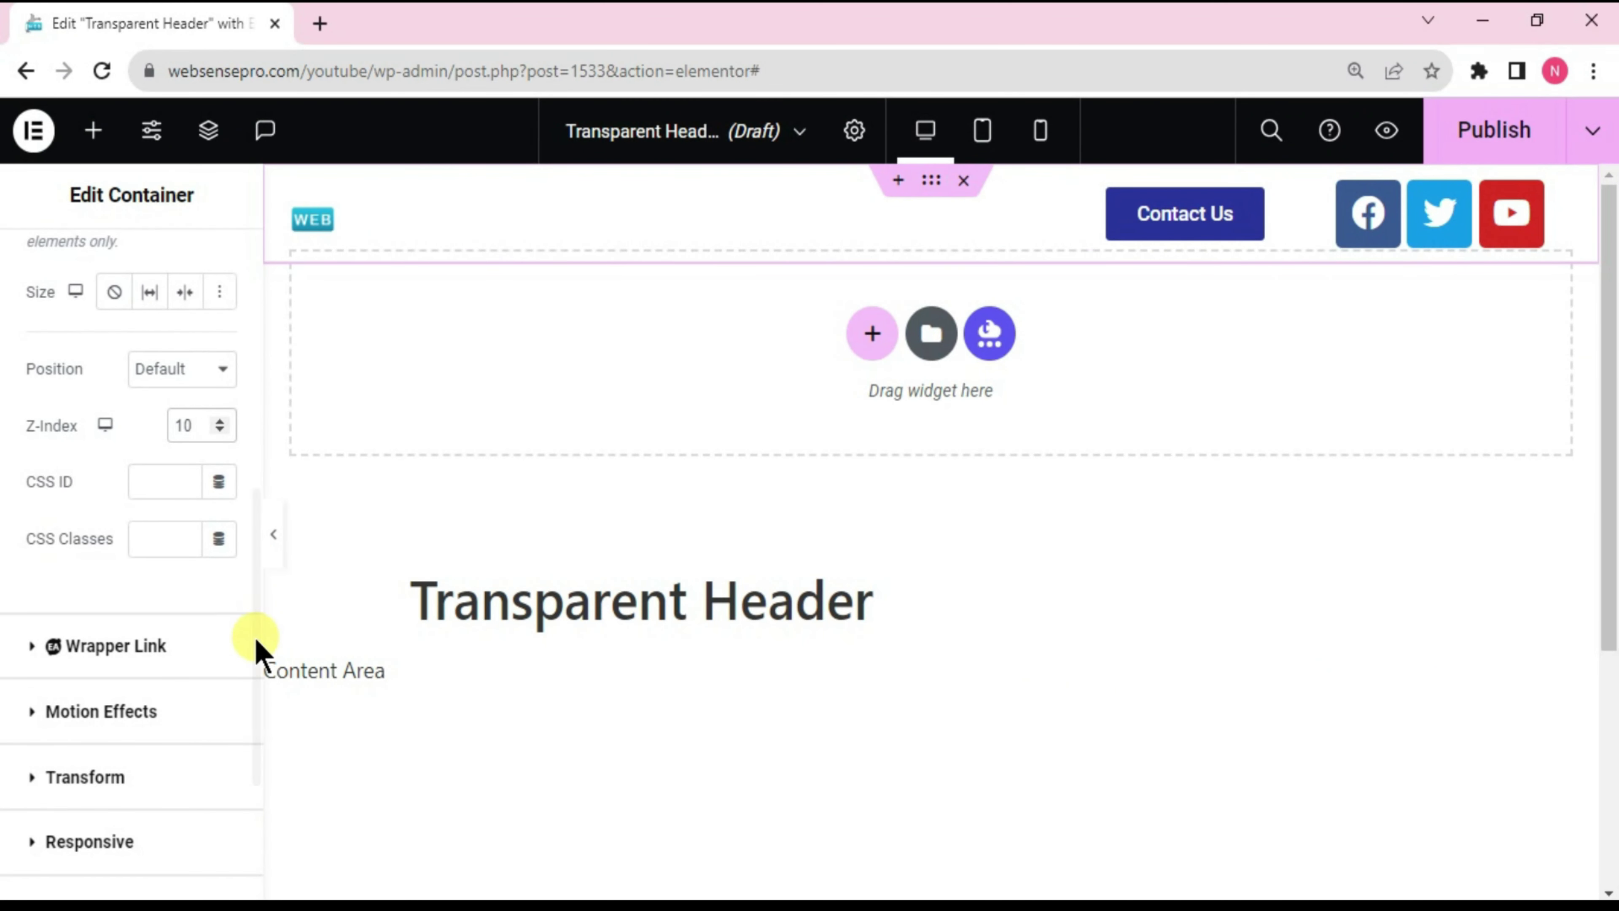
pyautogui.moveTo(254, 644); pyautogui.dragTo(275, 784)
pyautogui.scroll(3, 158, 669)
pyautogui.scroll(-1, 125, 727)
pyautogui.scroll(-2, 108, 733)
pyautogui.scroll(1, 118, 750)
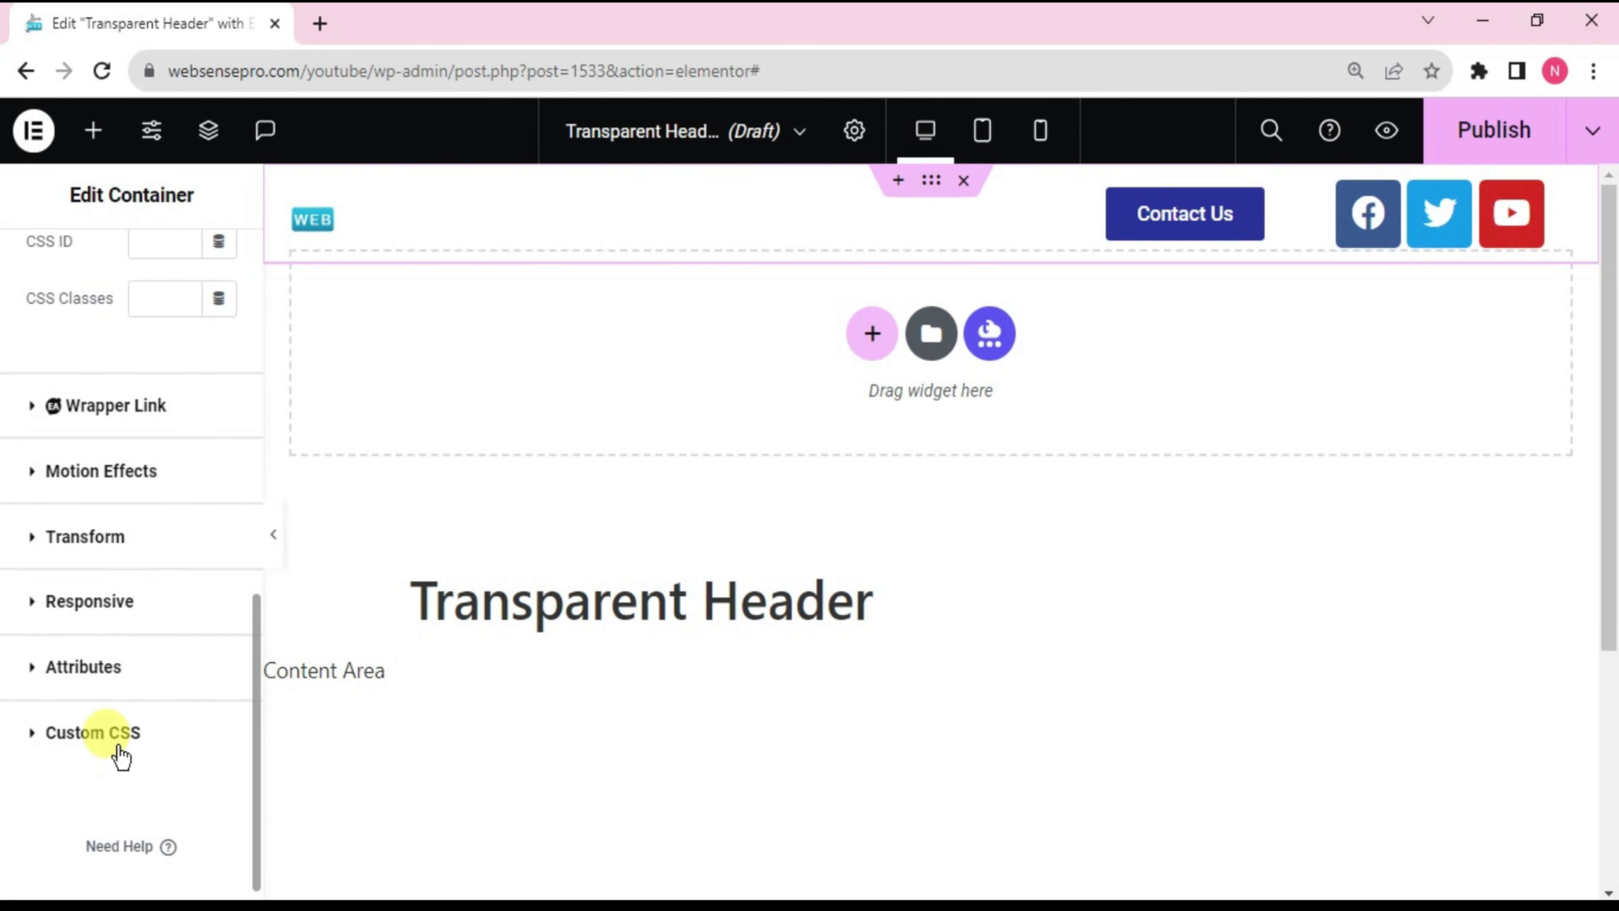
# Step: Paste sticky-header CSS: semi-transparent black background, 70px min-height, logo shrinking 140px to 120px
pyautogui.click(119, 754)
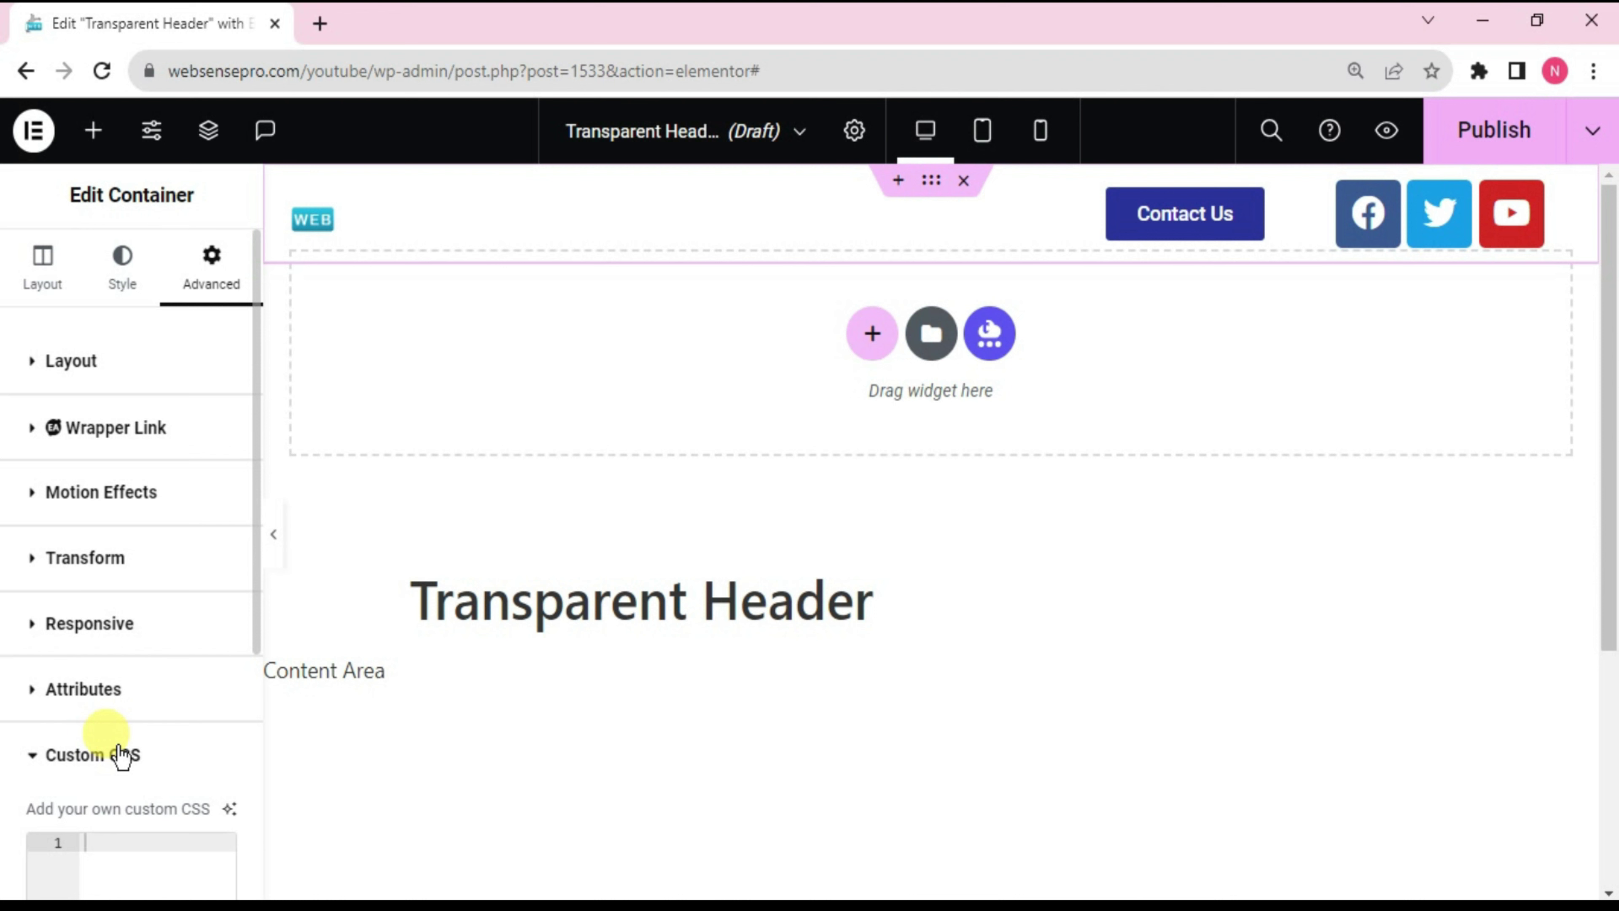
pyautogui.scroll(-5, 255, 529)
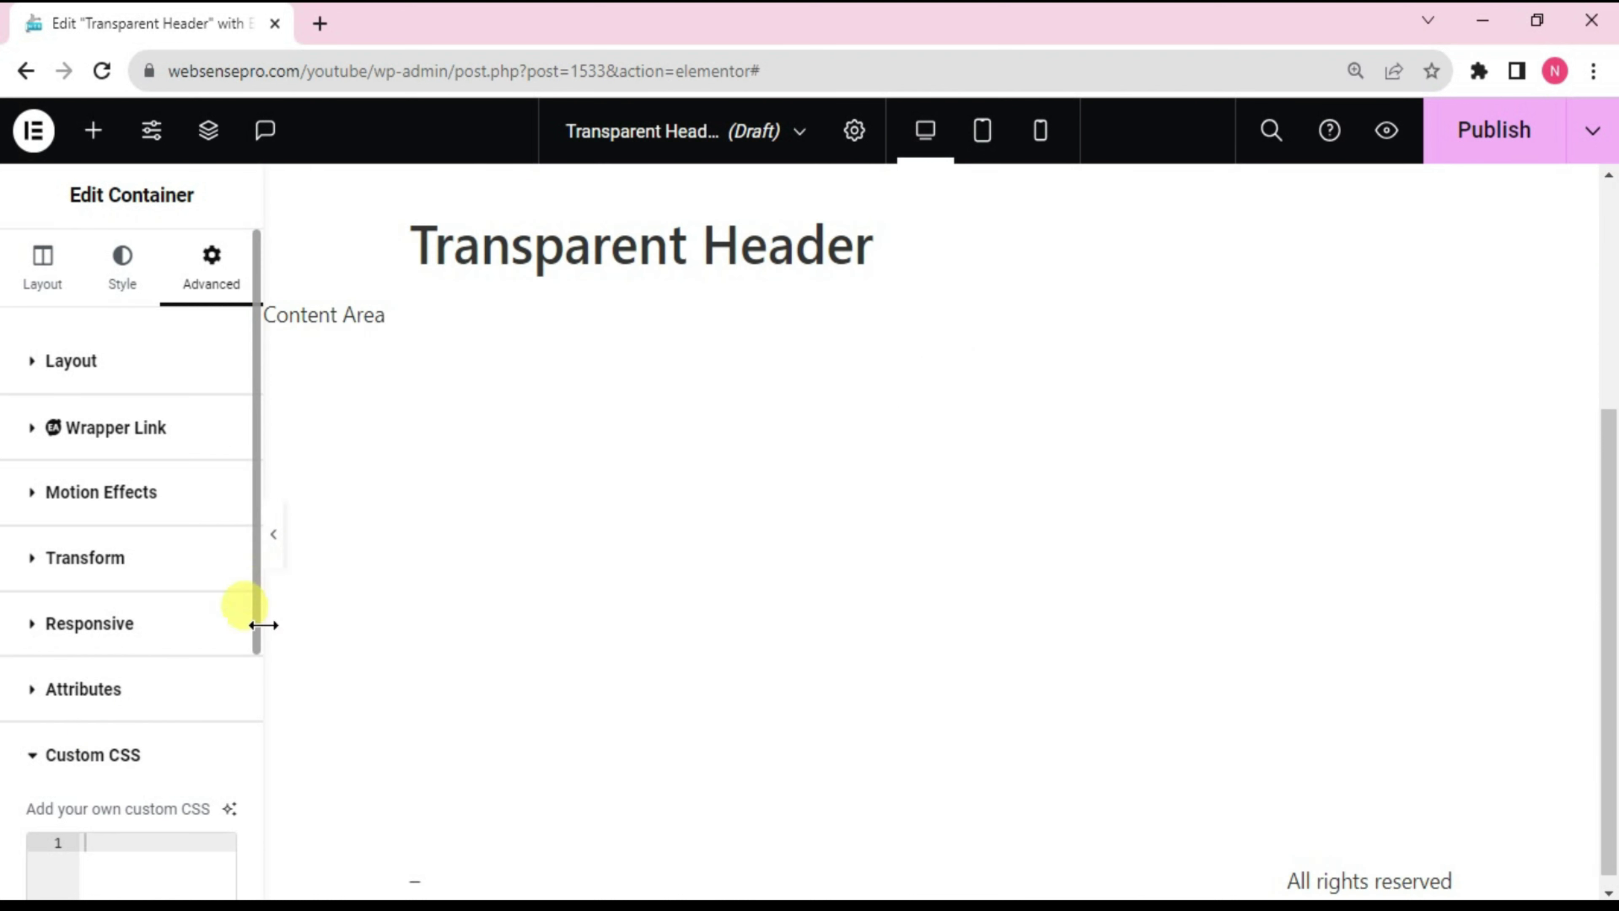
pyautogui.rightClick(126, 842)
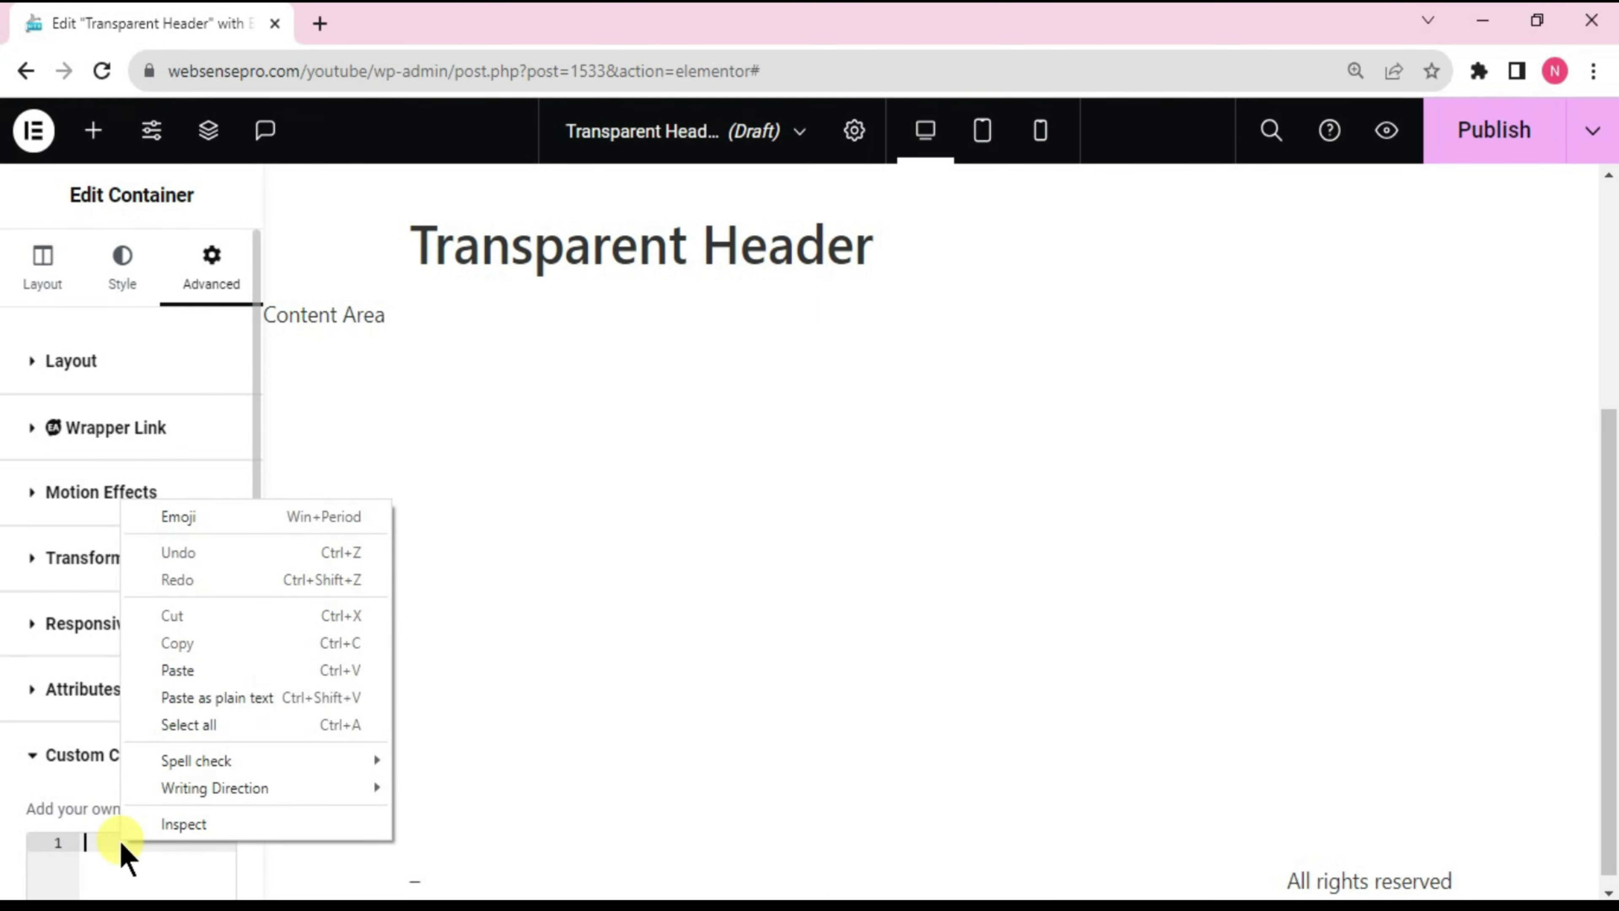
pyautogui.click(182, 670)
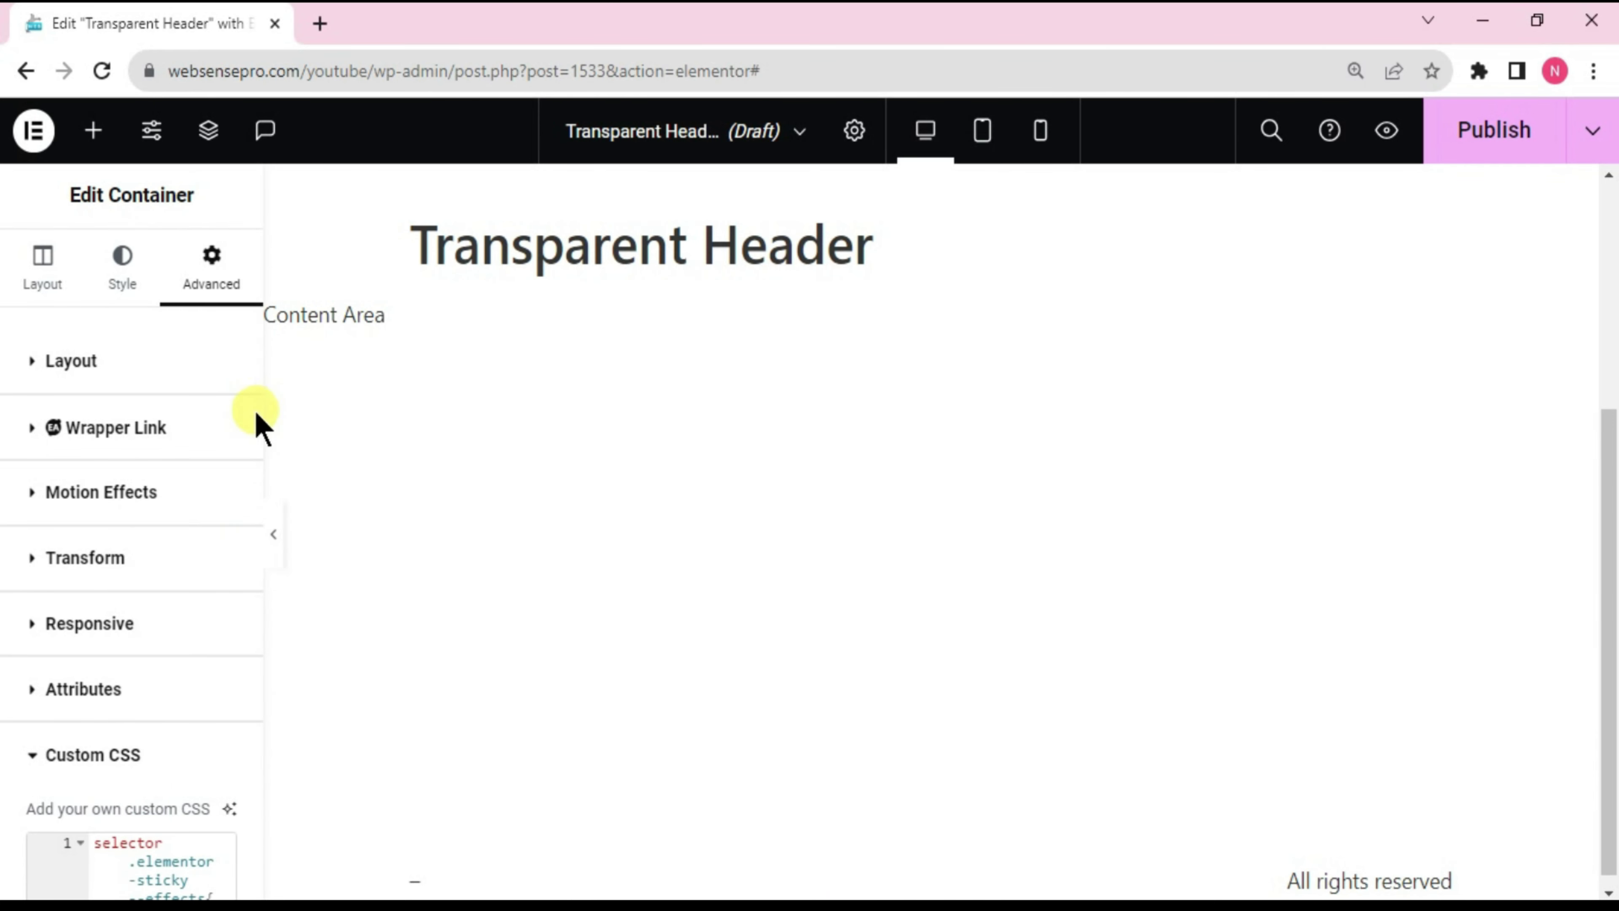
pyautogui.moveTo(253, 418); pyautogui.dragTo(272, 558)
pyautogui.scroll(-4, 83, 632)
pyautogui.scroll(1, 96, 638)
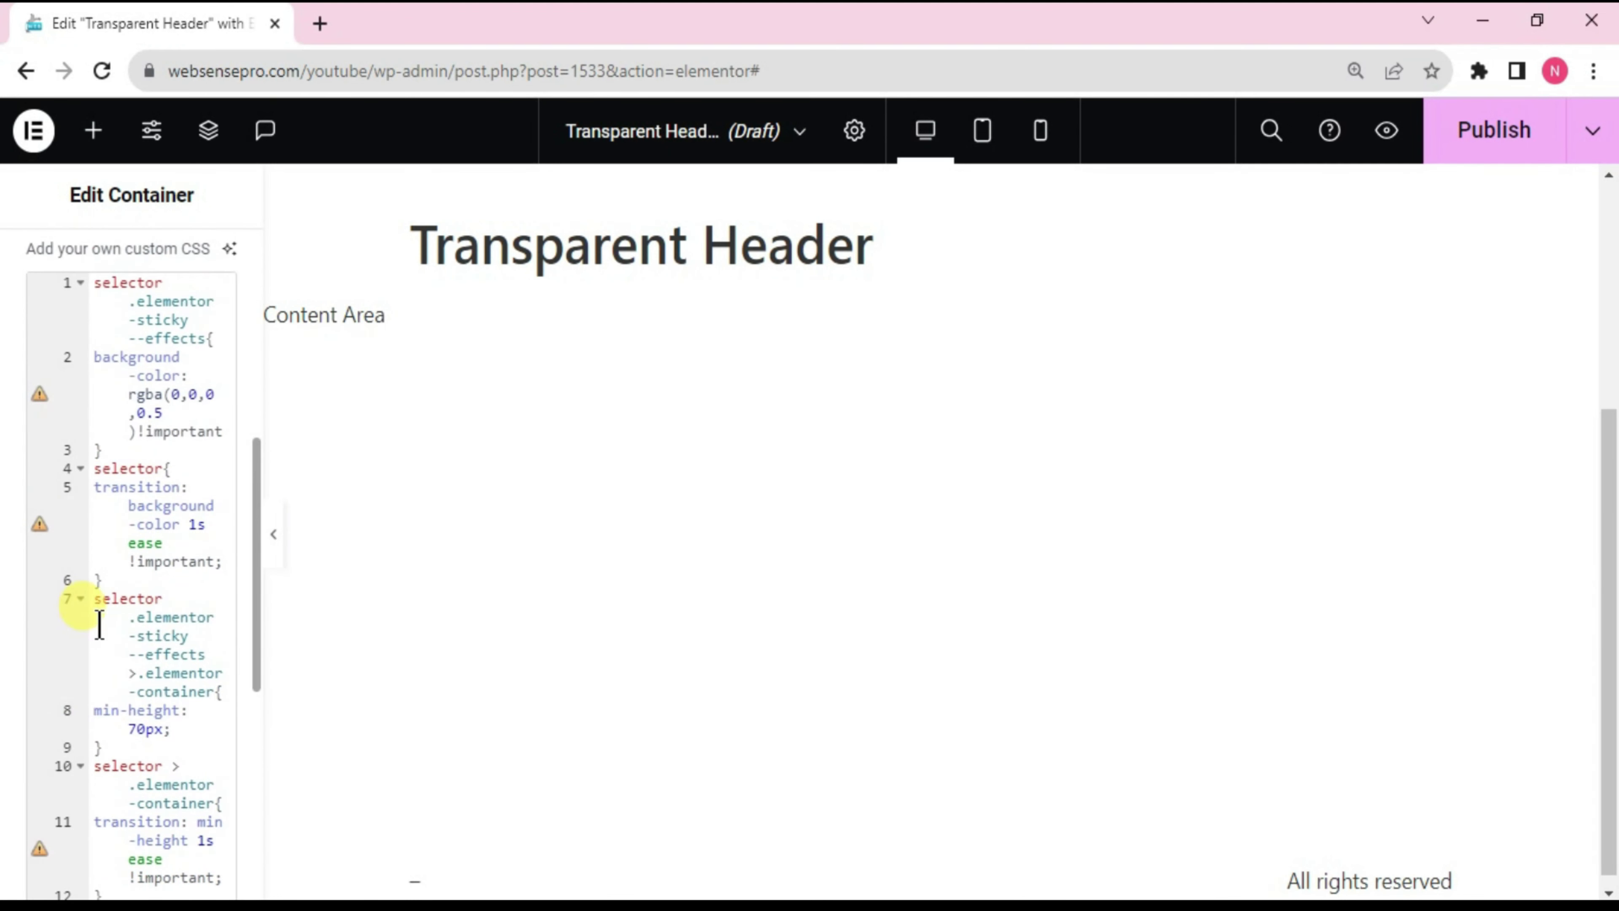
pyautogui.scroll(2, 83, 573)
pyautogui.scroll(-1, 96, 593)
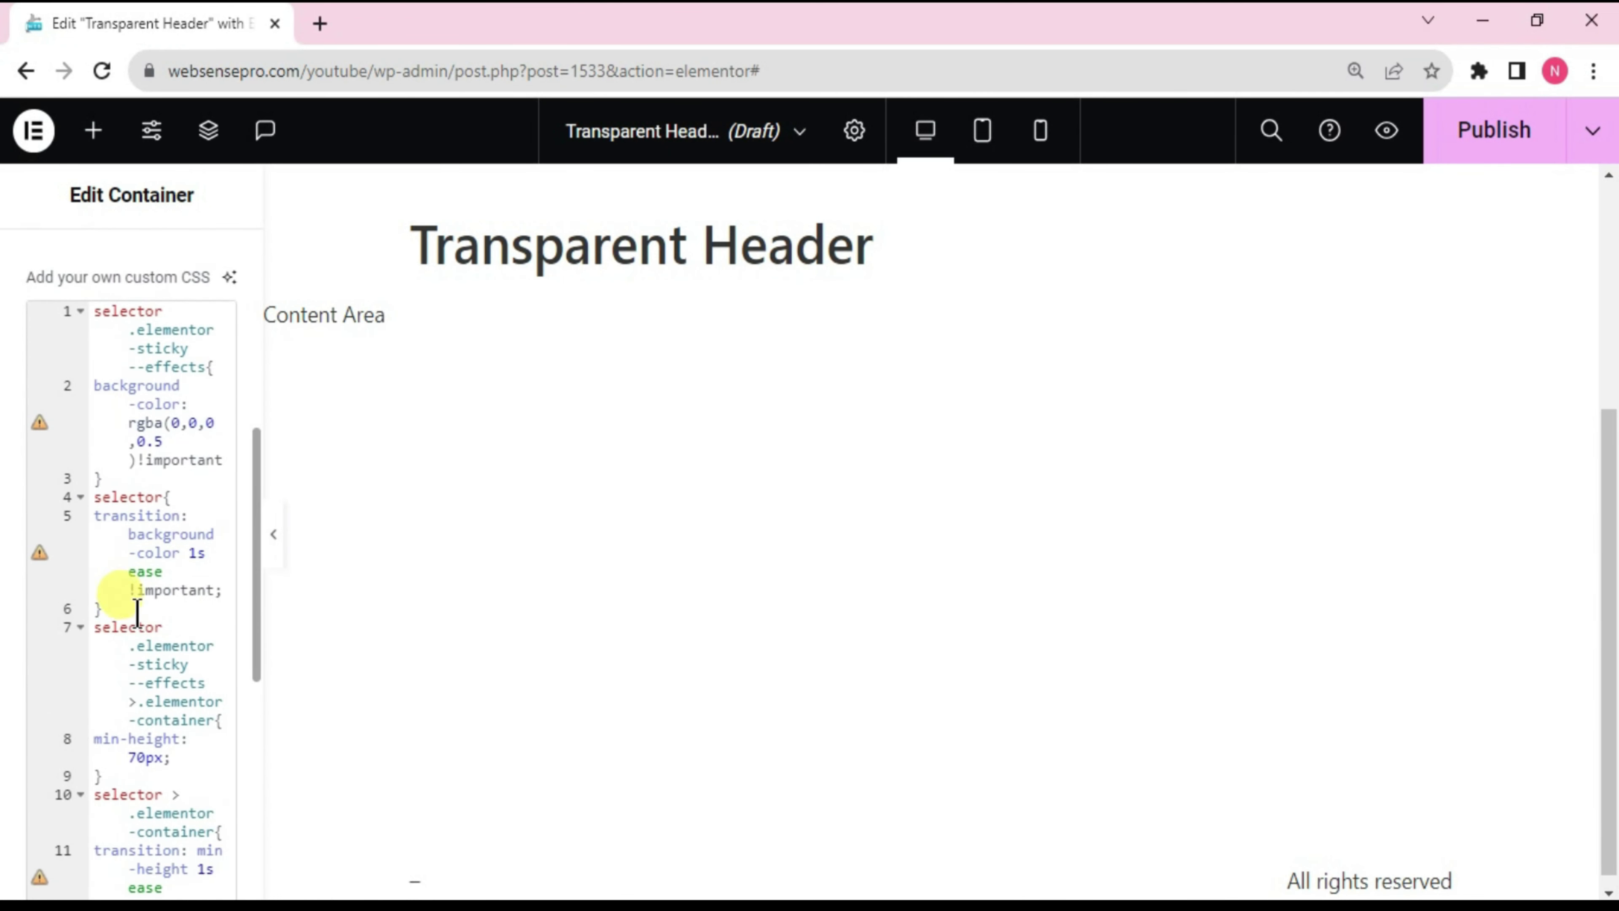
pyautogui.scroll(-3, 137, 610)
pyautogui.scroll(-3, 164, 668)
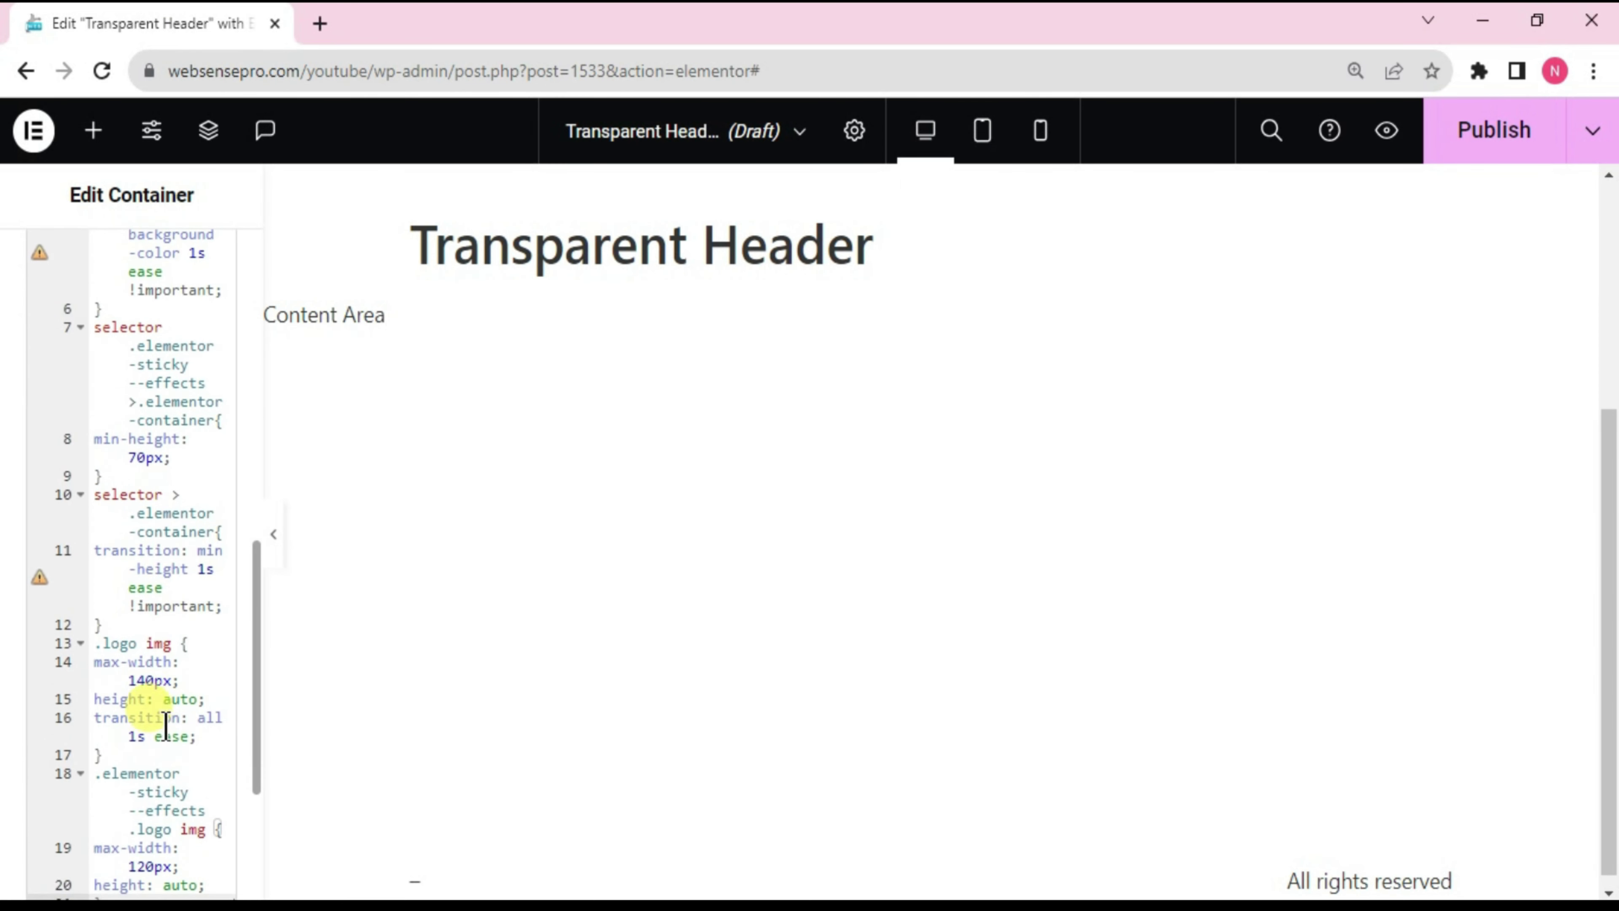
pyautogui.scroll(-3, 164, 726)
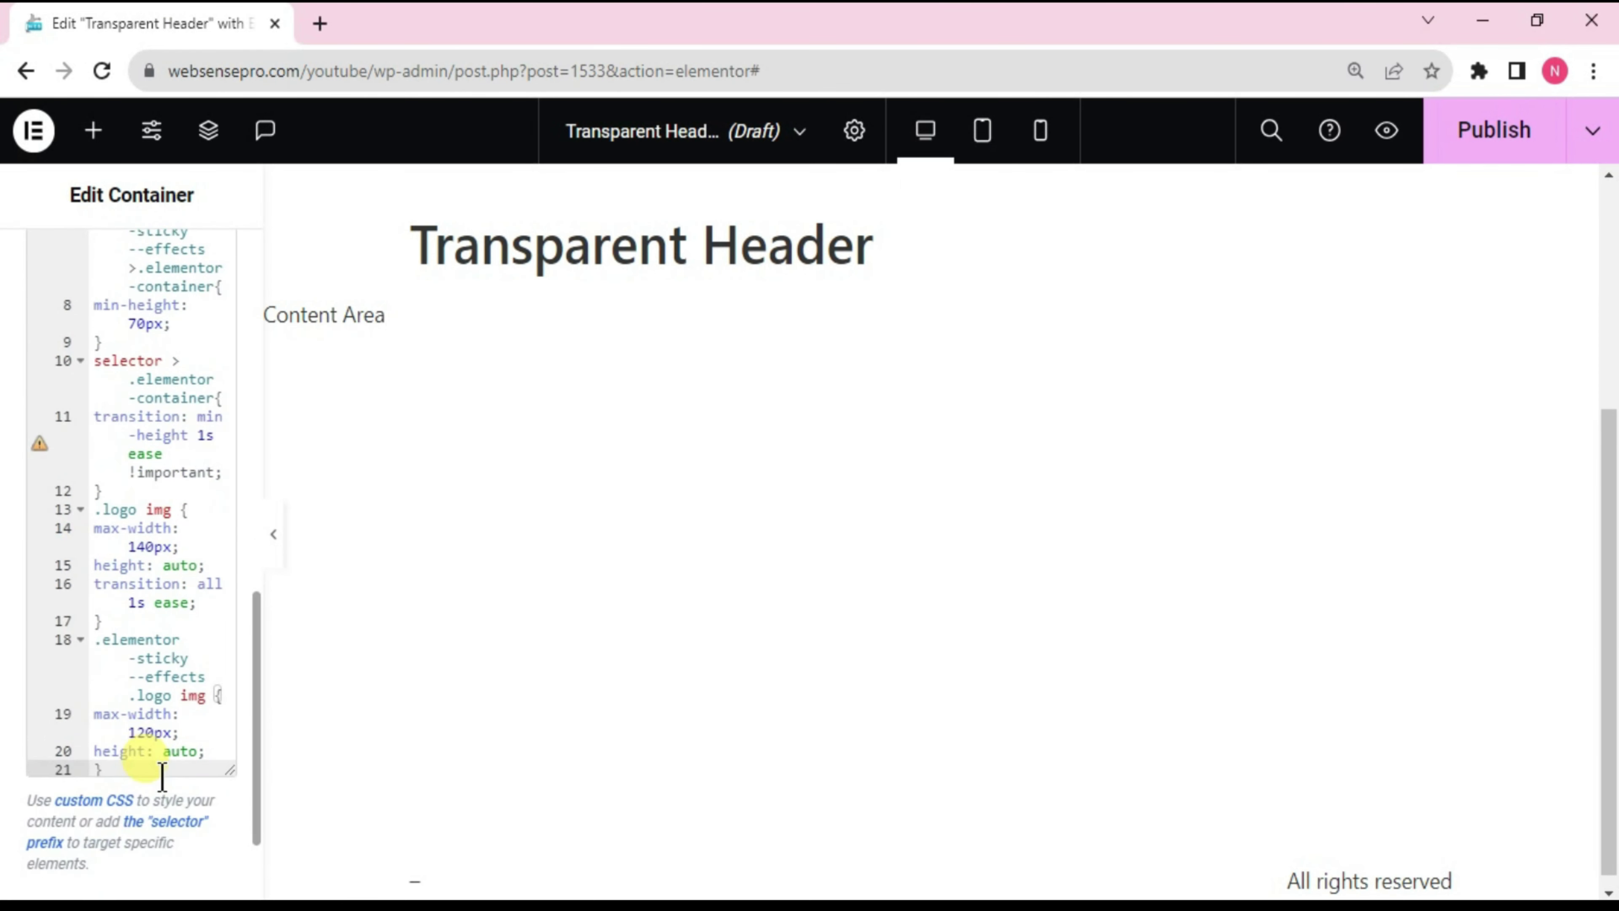
pyautogui.moveTo(1608, 570); pyautogui.dragTo(1611, 242)
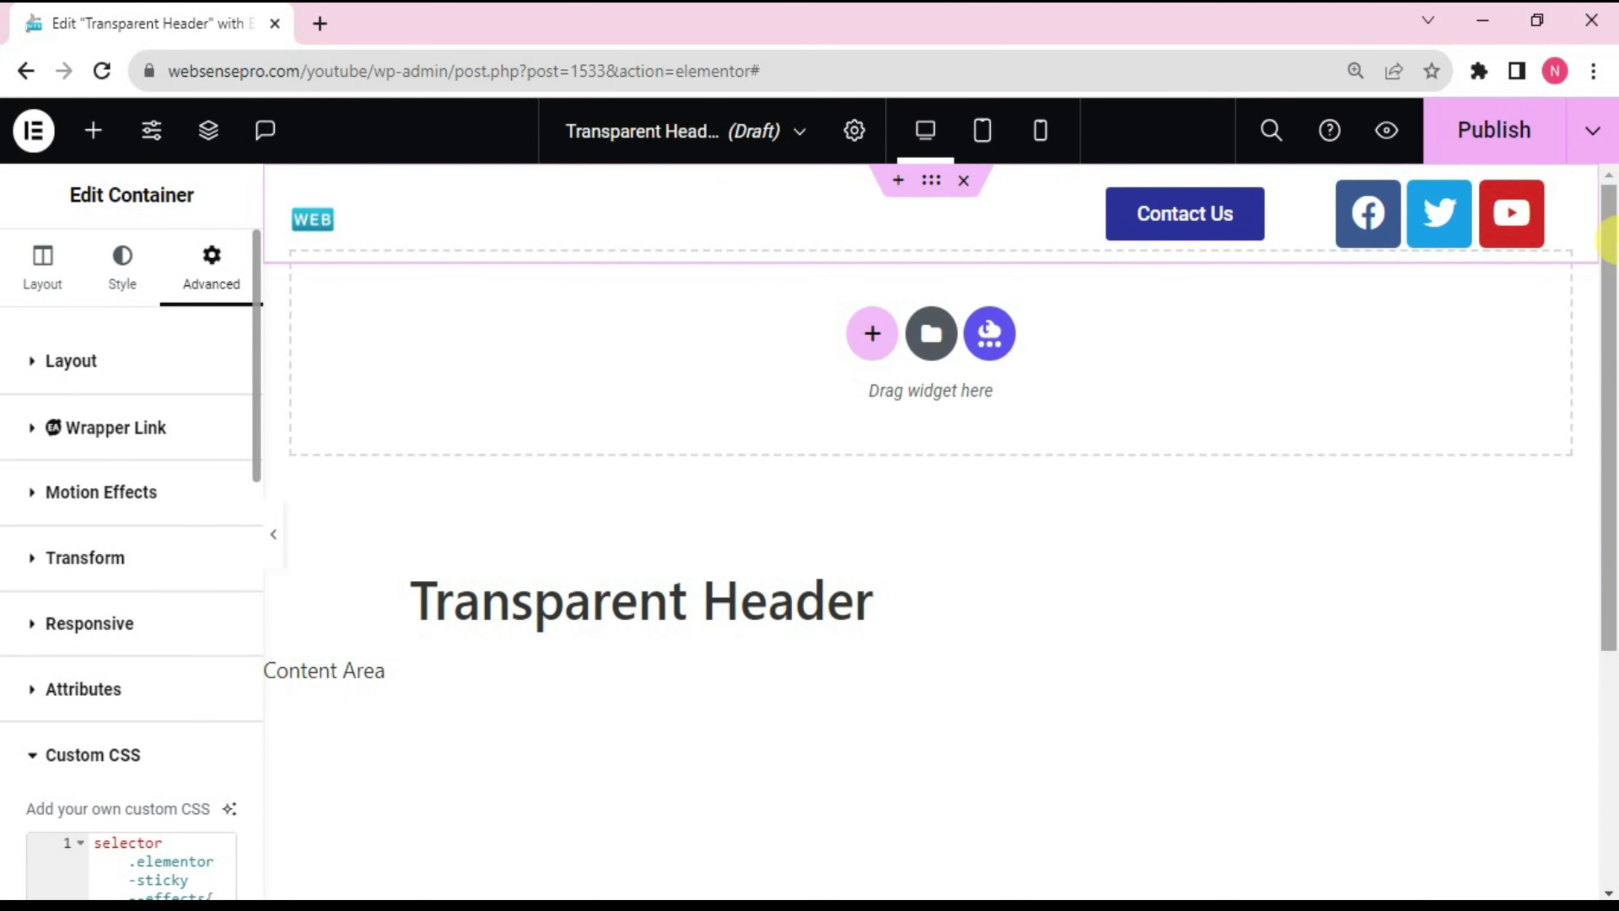
# Step: Paste the .logo img sizing and transition rules into the WEB logo's Custom CSS
pyautogui.click(373, 239)
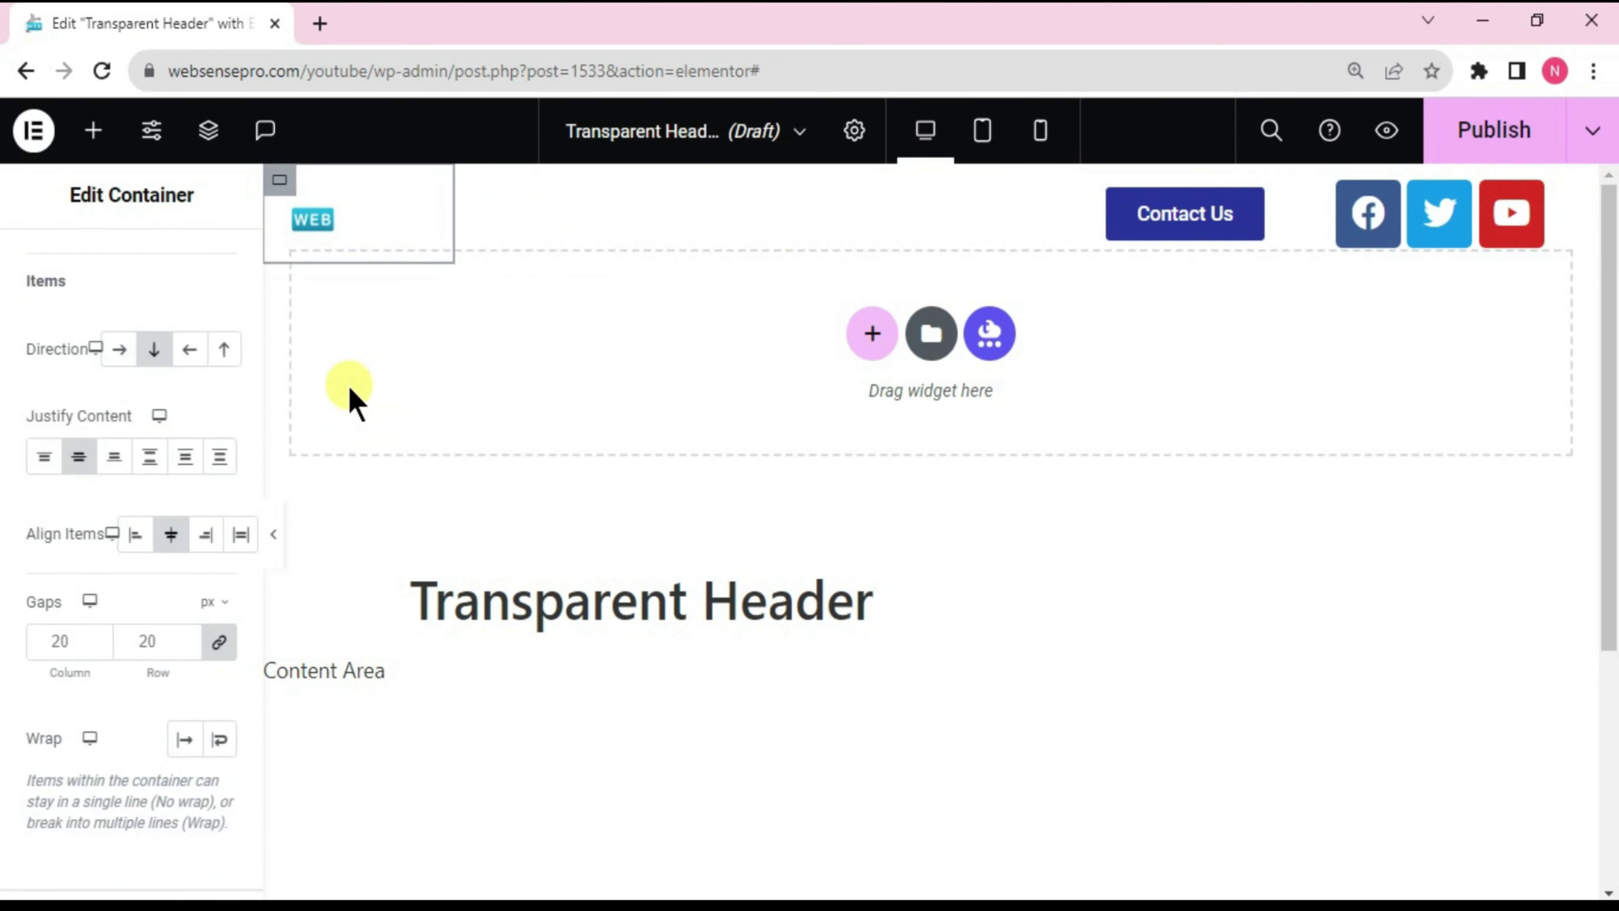
pyautogui.click(339, 224)
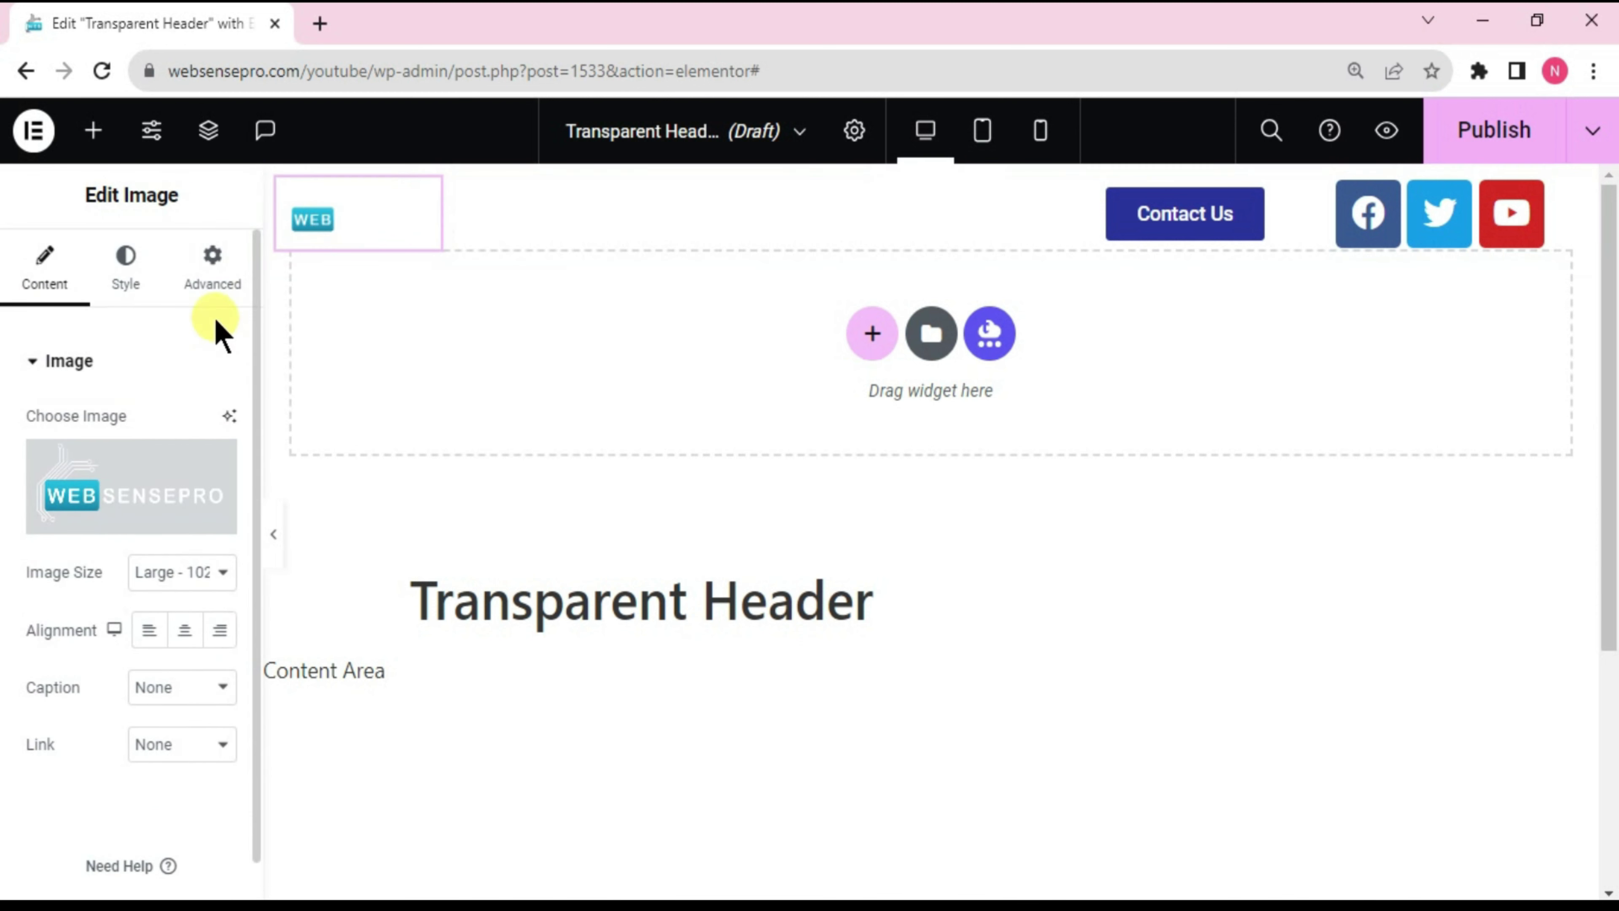
pyautogui.click(212, 274)
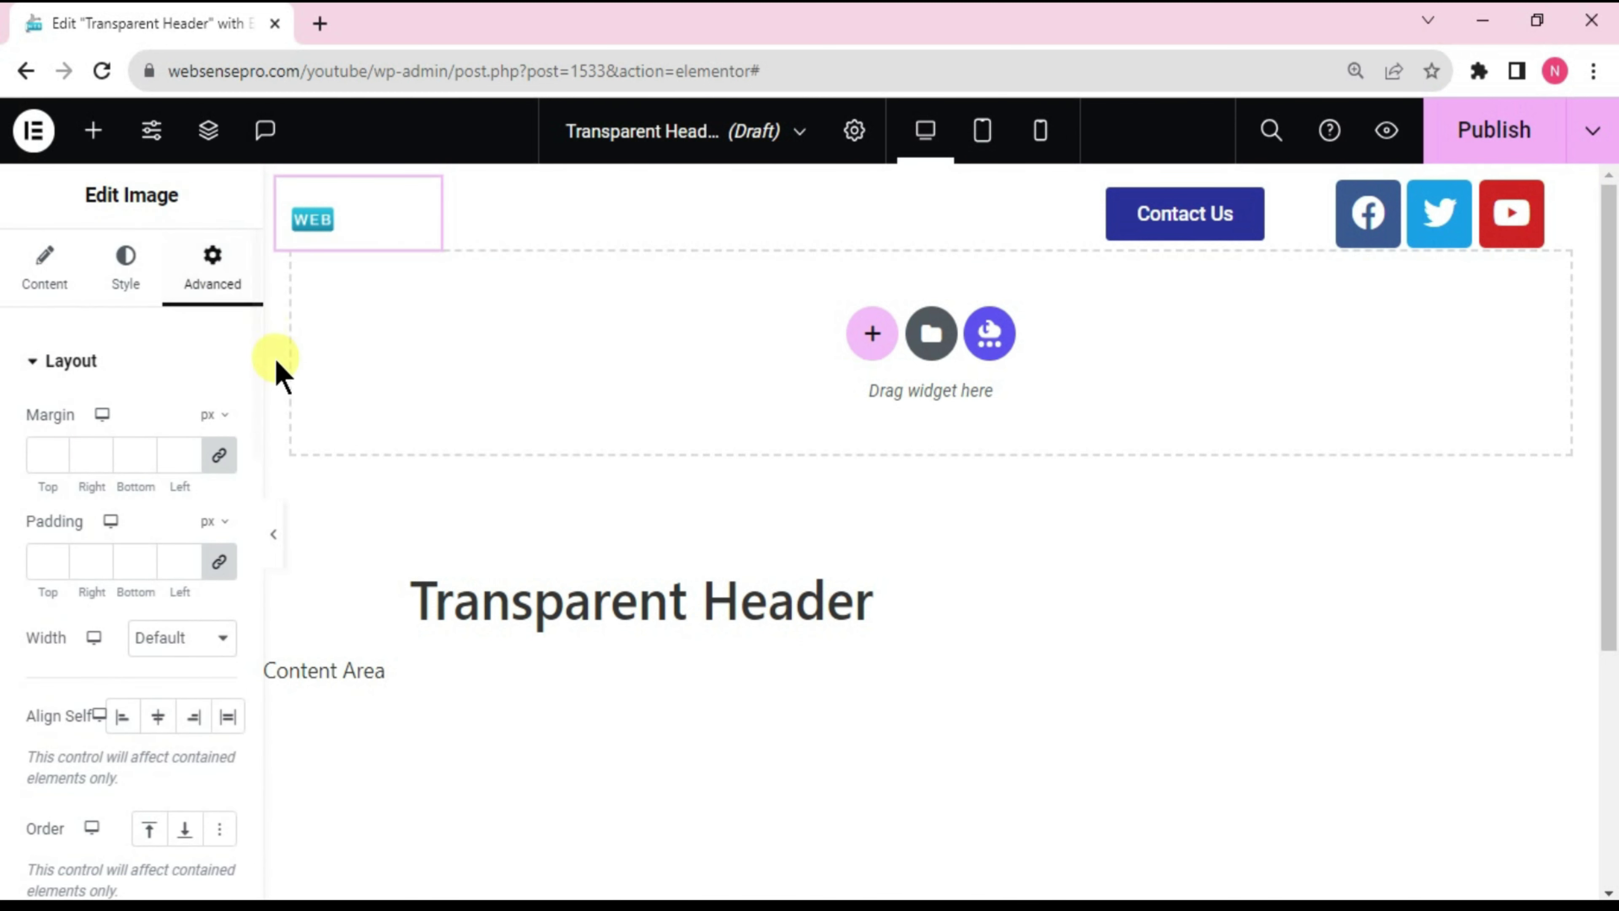
pyautogui.moveTo(255, 348); pyautogui.dragTo(253, 832)
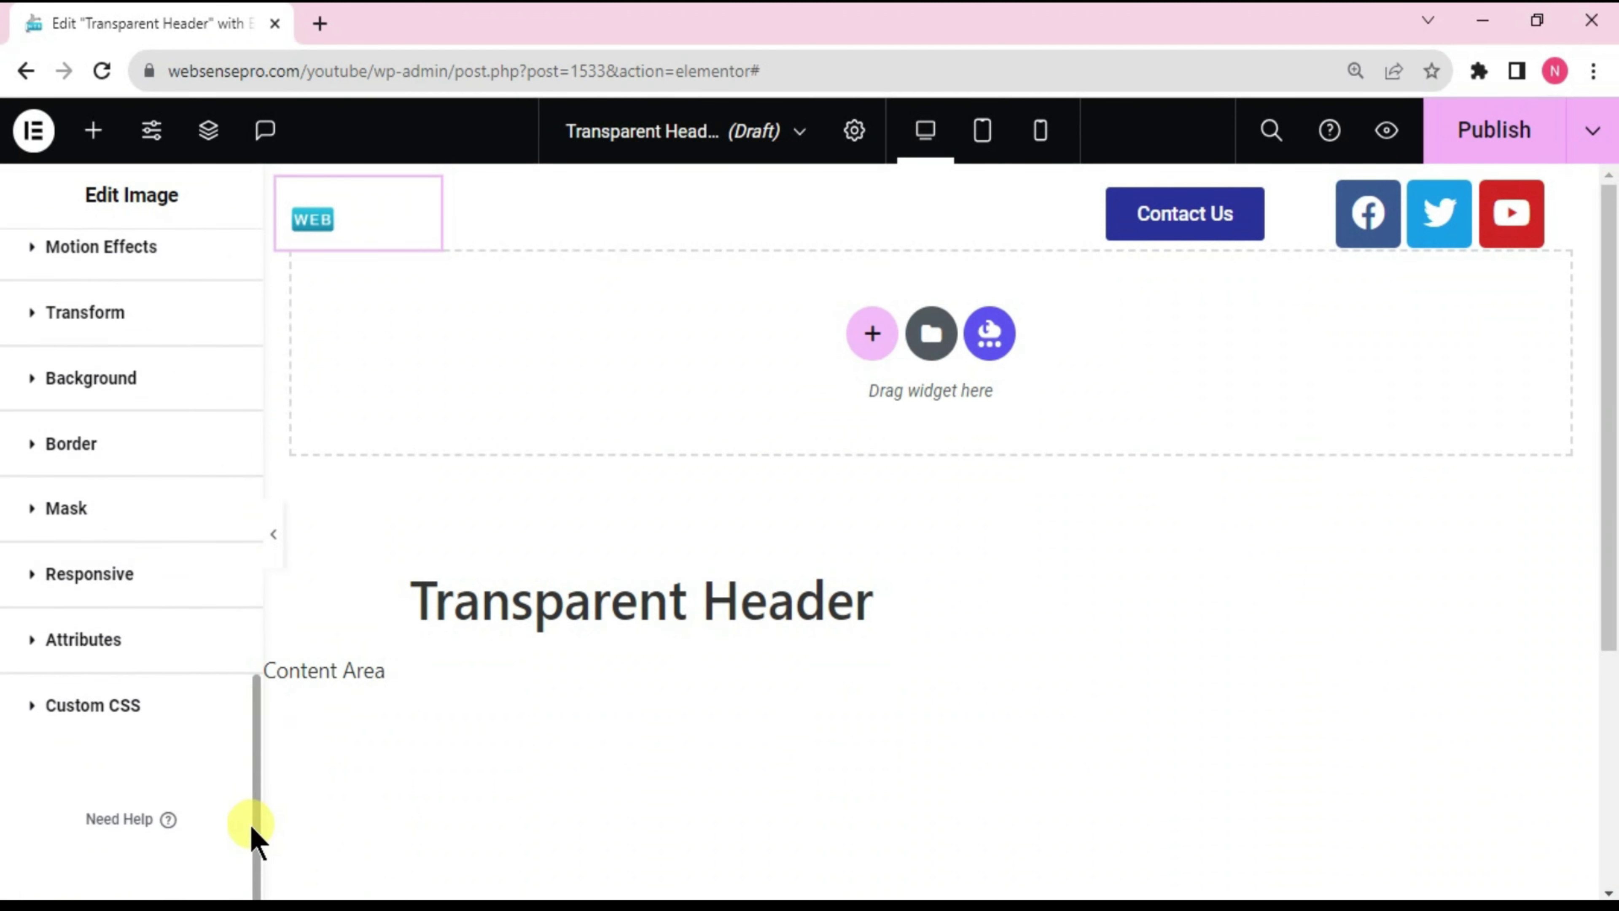
pyautogui.scroll(6, 131, 734)
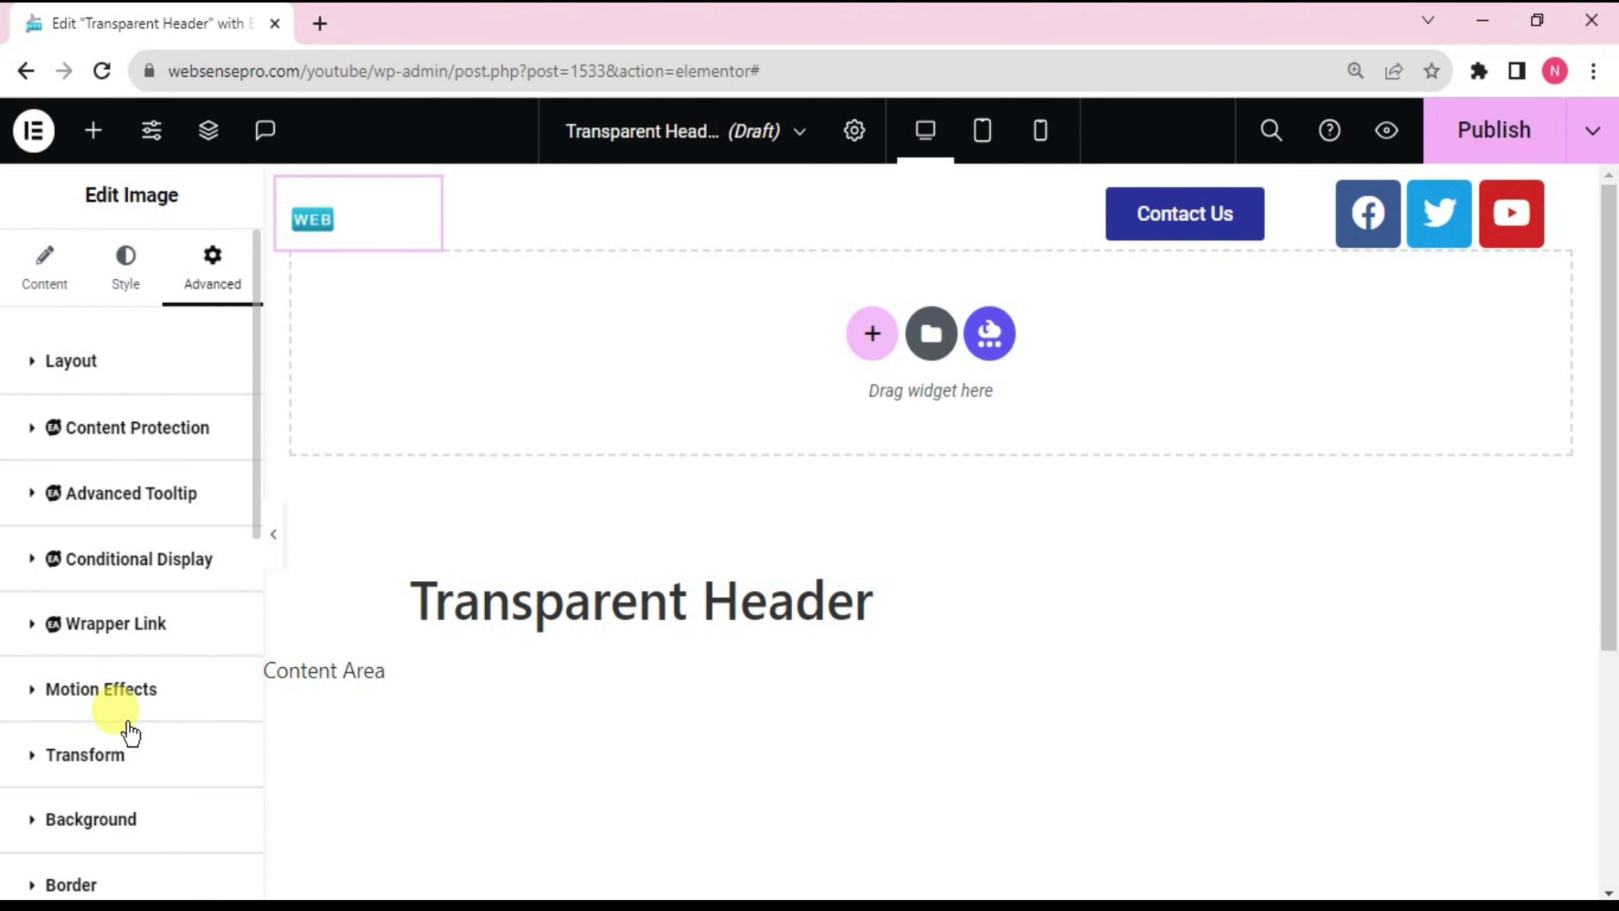
pyautogui.scroll(-10, 131, 733)
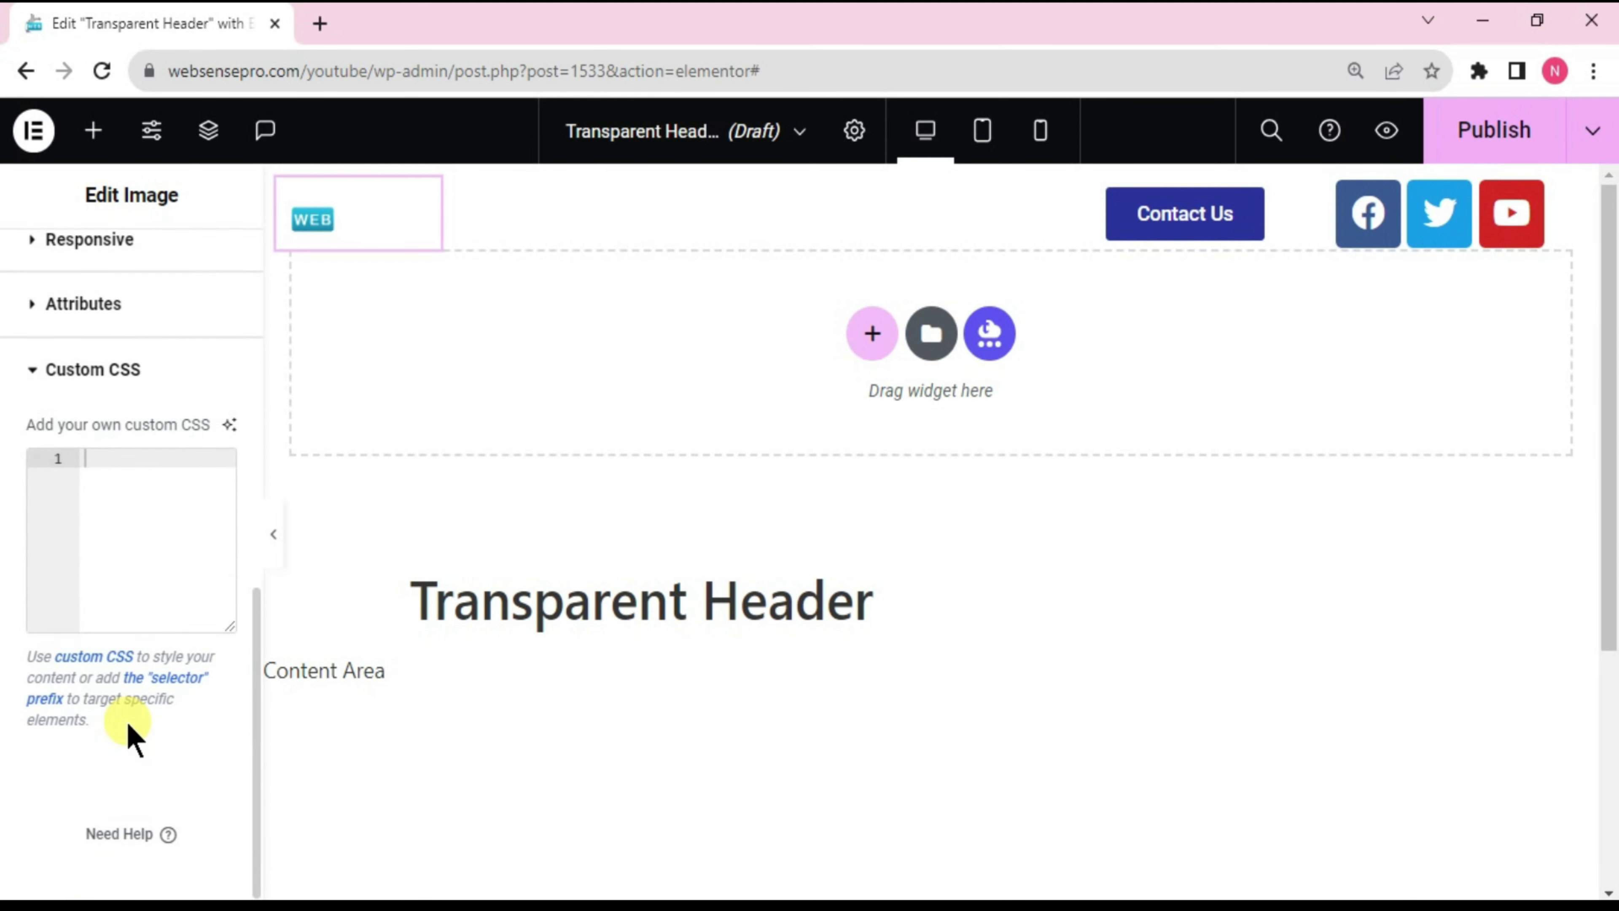
pyautogui.rightClick(96, 465)
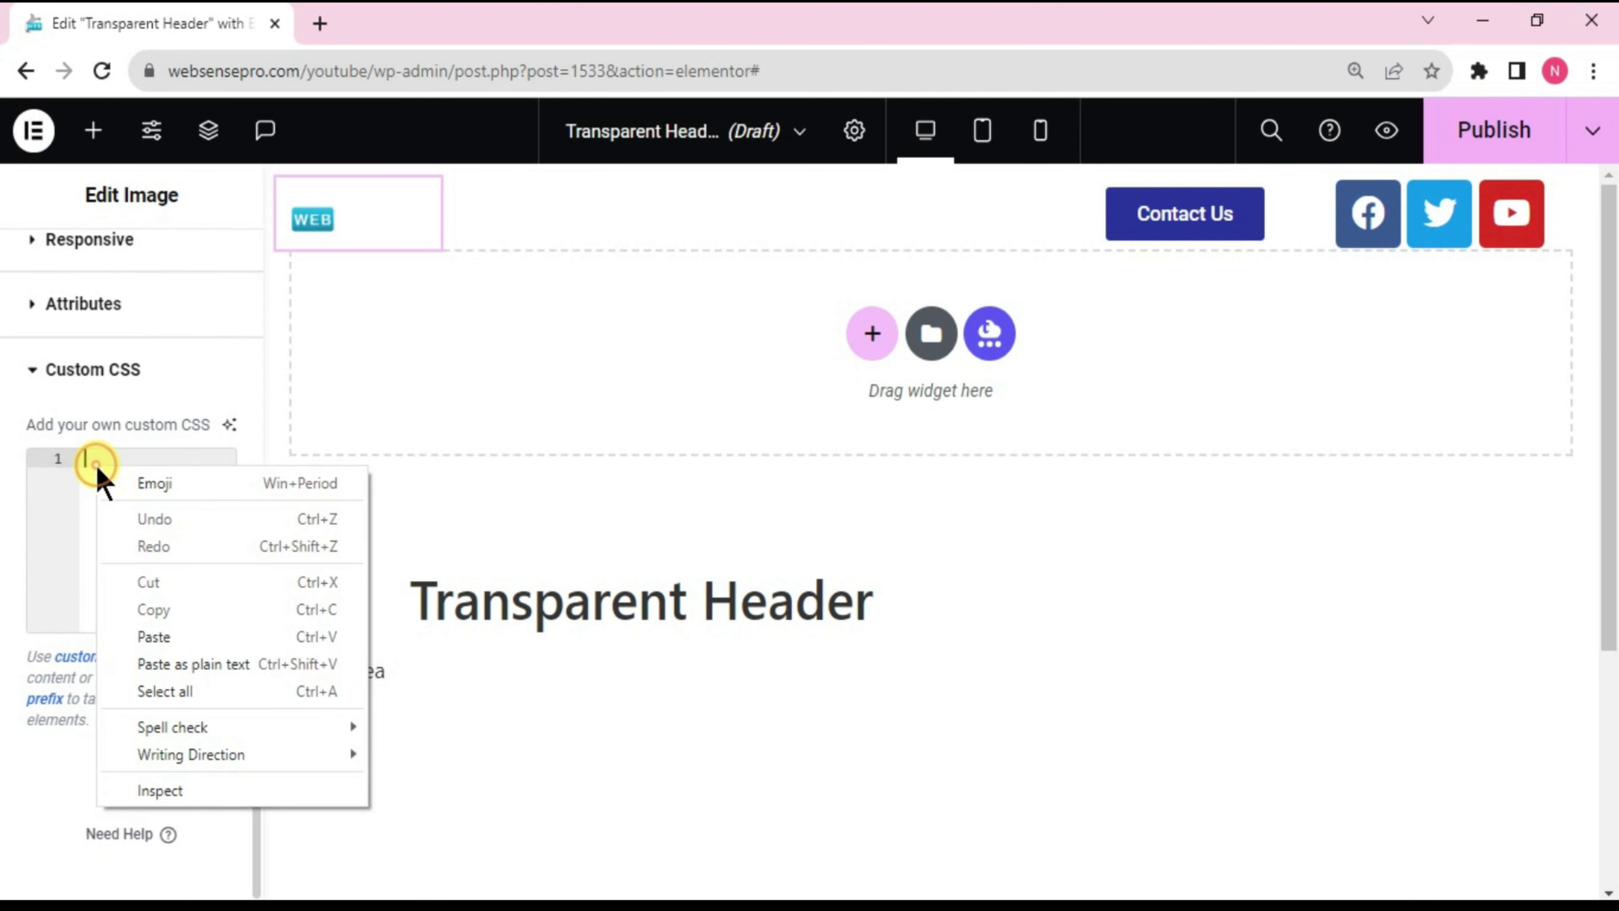
pyautogui.click(156, 636)
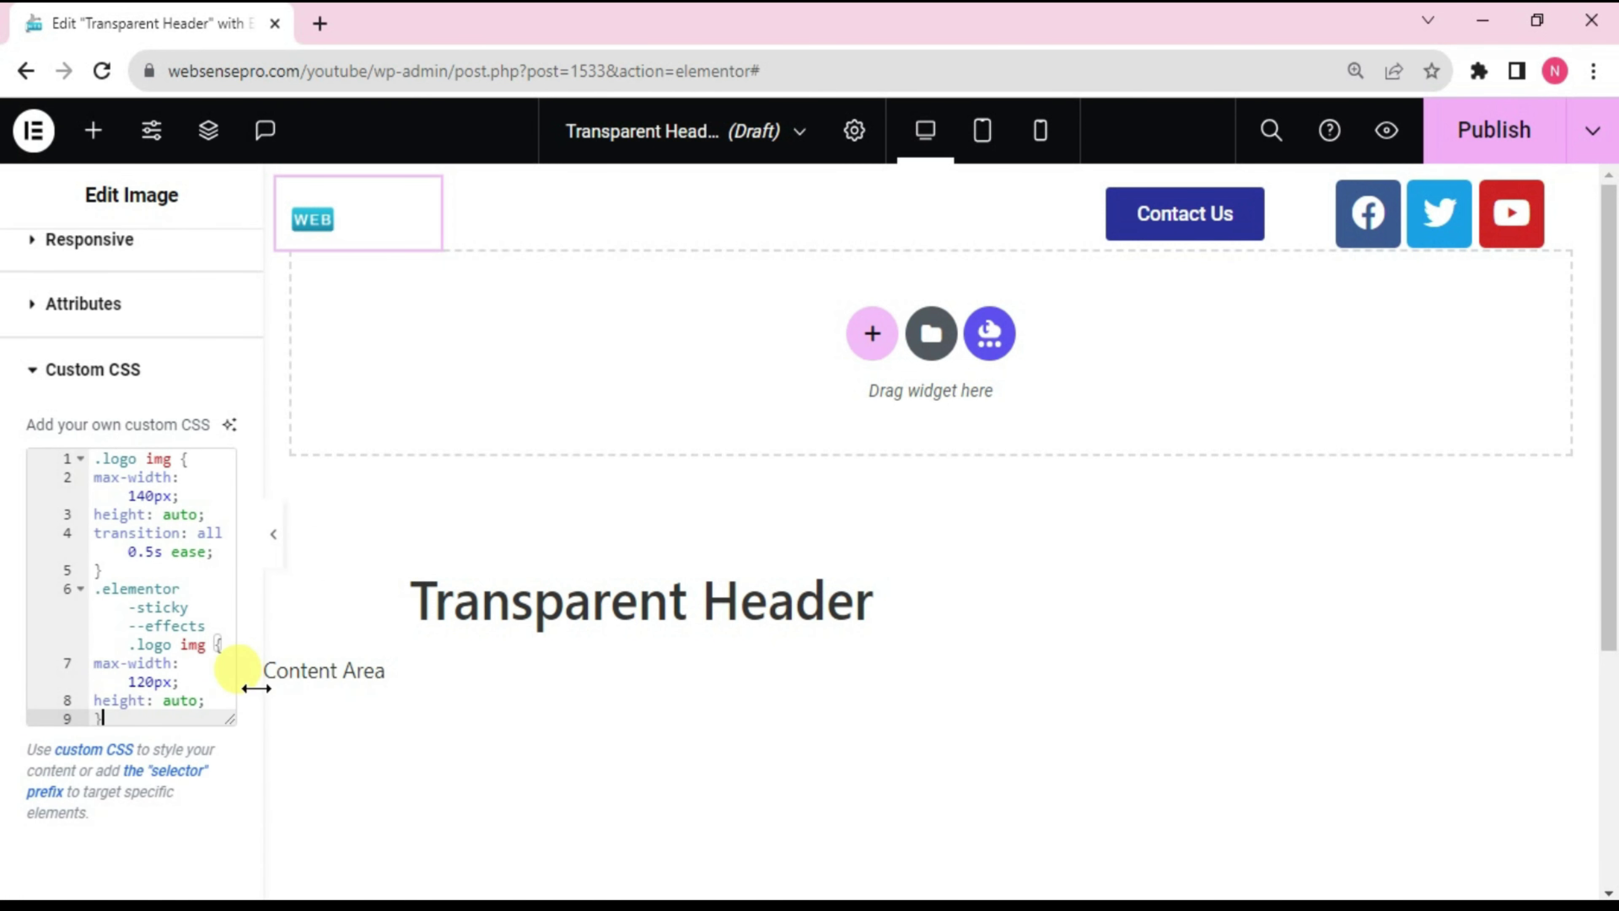
pyautogui.moveTo(252, 677); pyautogui.dragTo(253, 372)
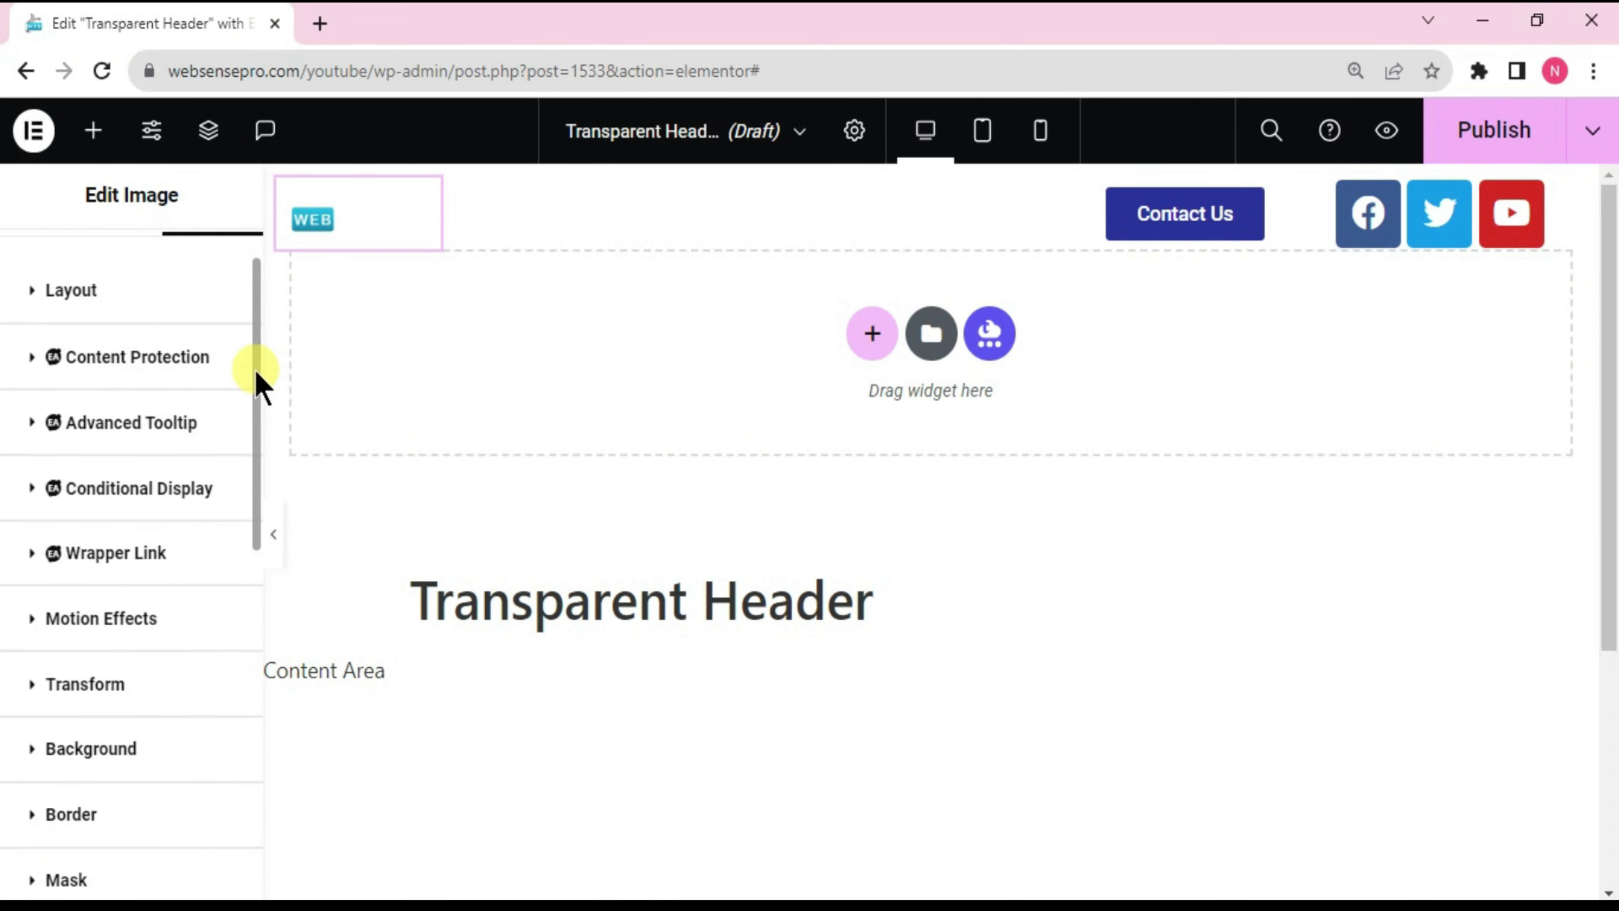
# Step: Enter 'logo' as the logo image's CSS class
pyautogui.click(107, 313)
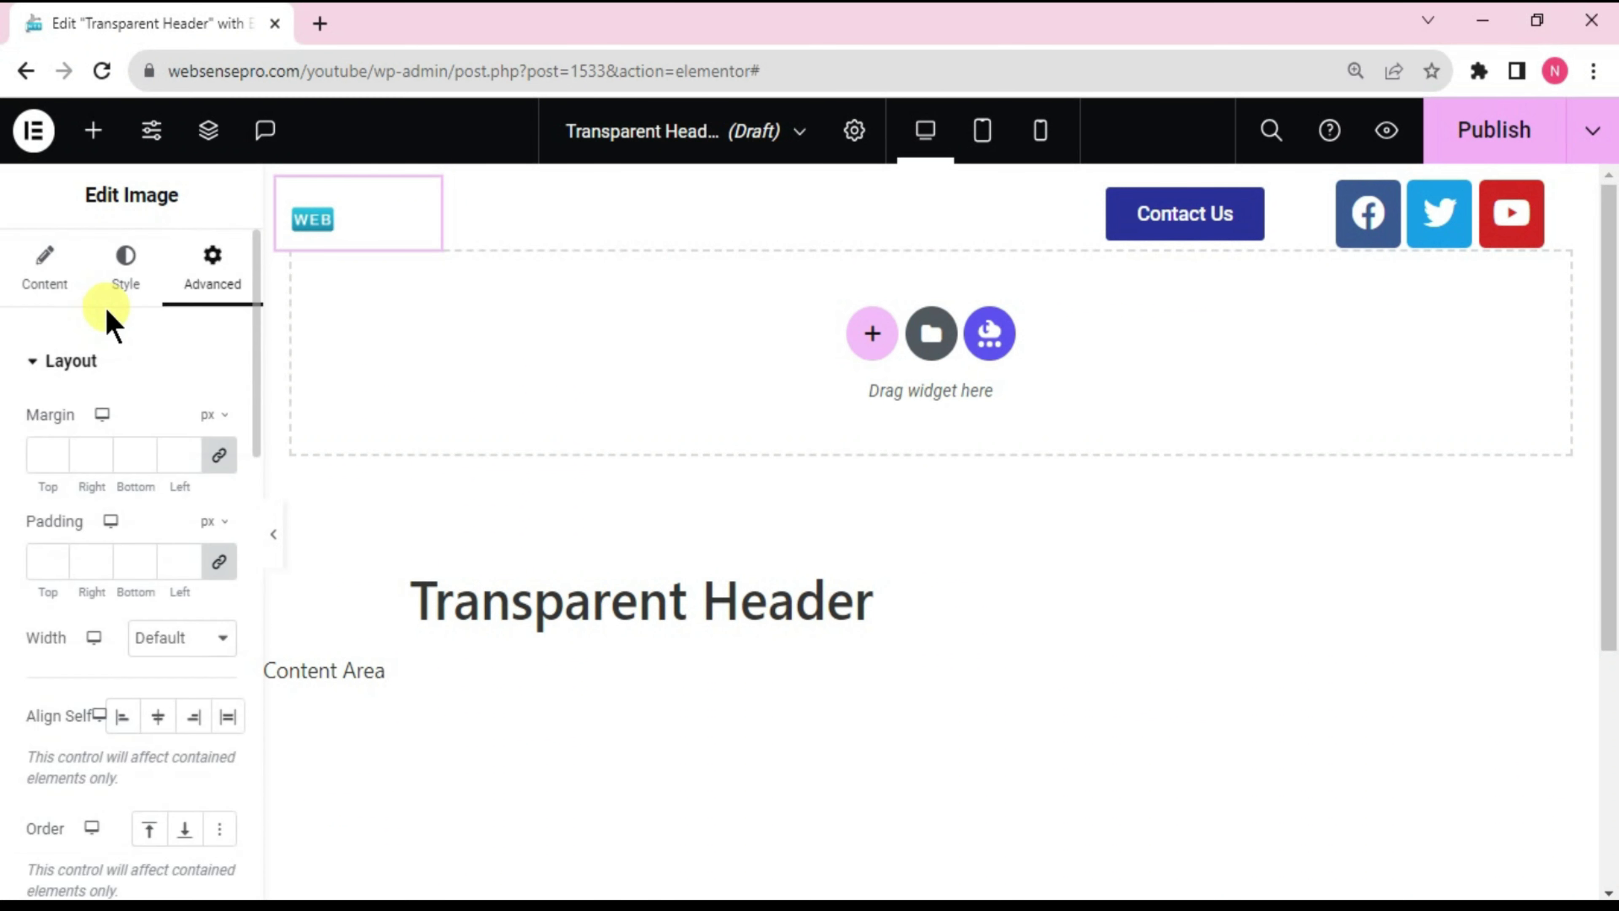
pyautogui.moveTo(253, 350); pyautogui.dragTo(245, 488)
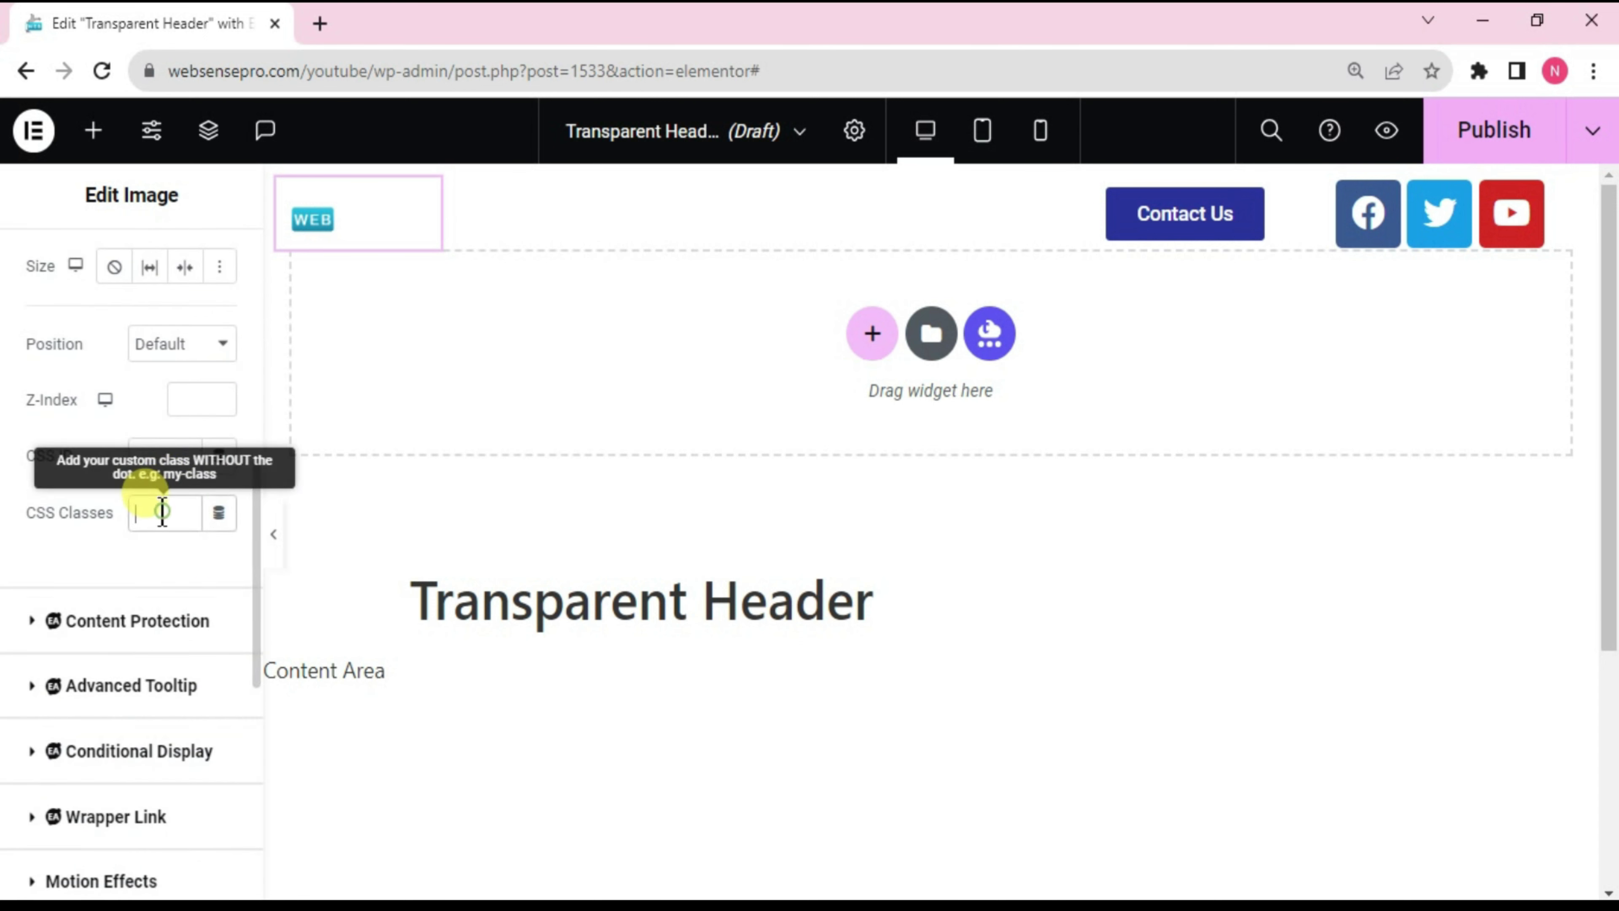
pyautogui.write('o')
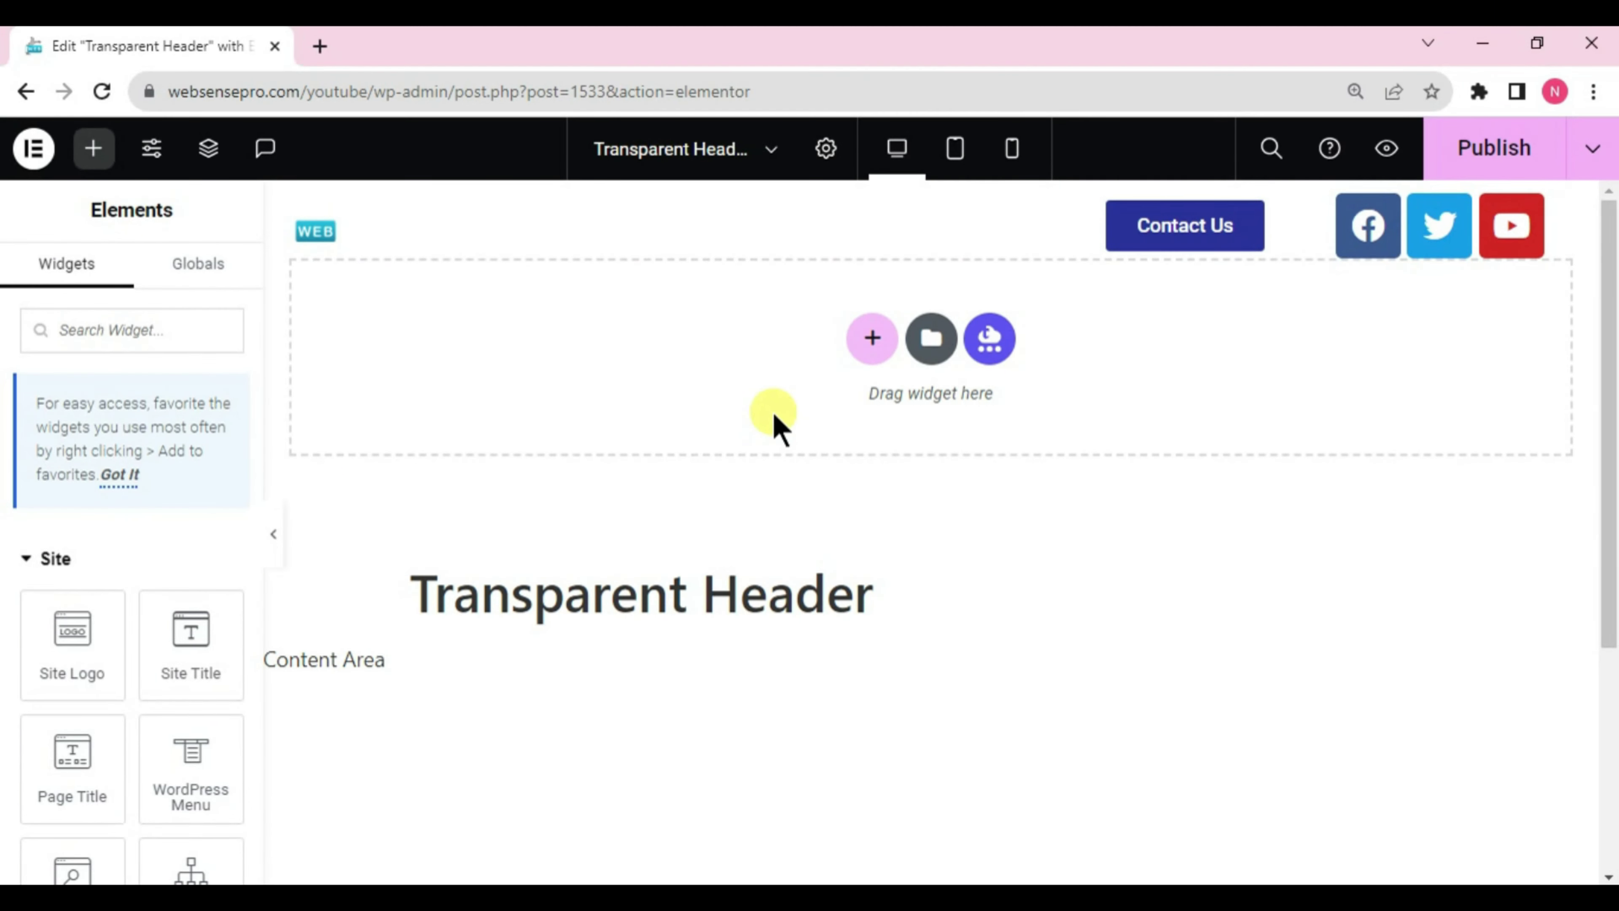
# Step: Set the header container's Sticky motion effect to Top with an Effects Offset of 100
pyautogui.moveTo(934, 204)
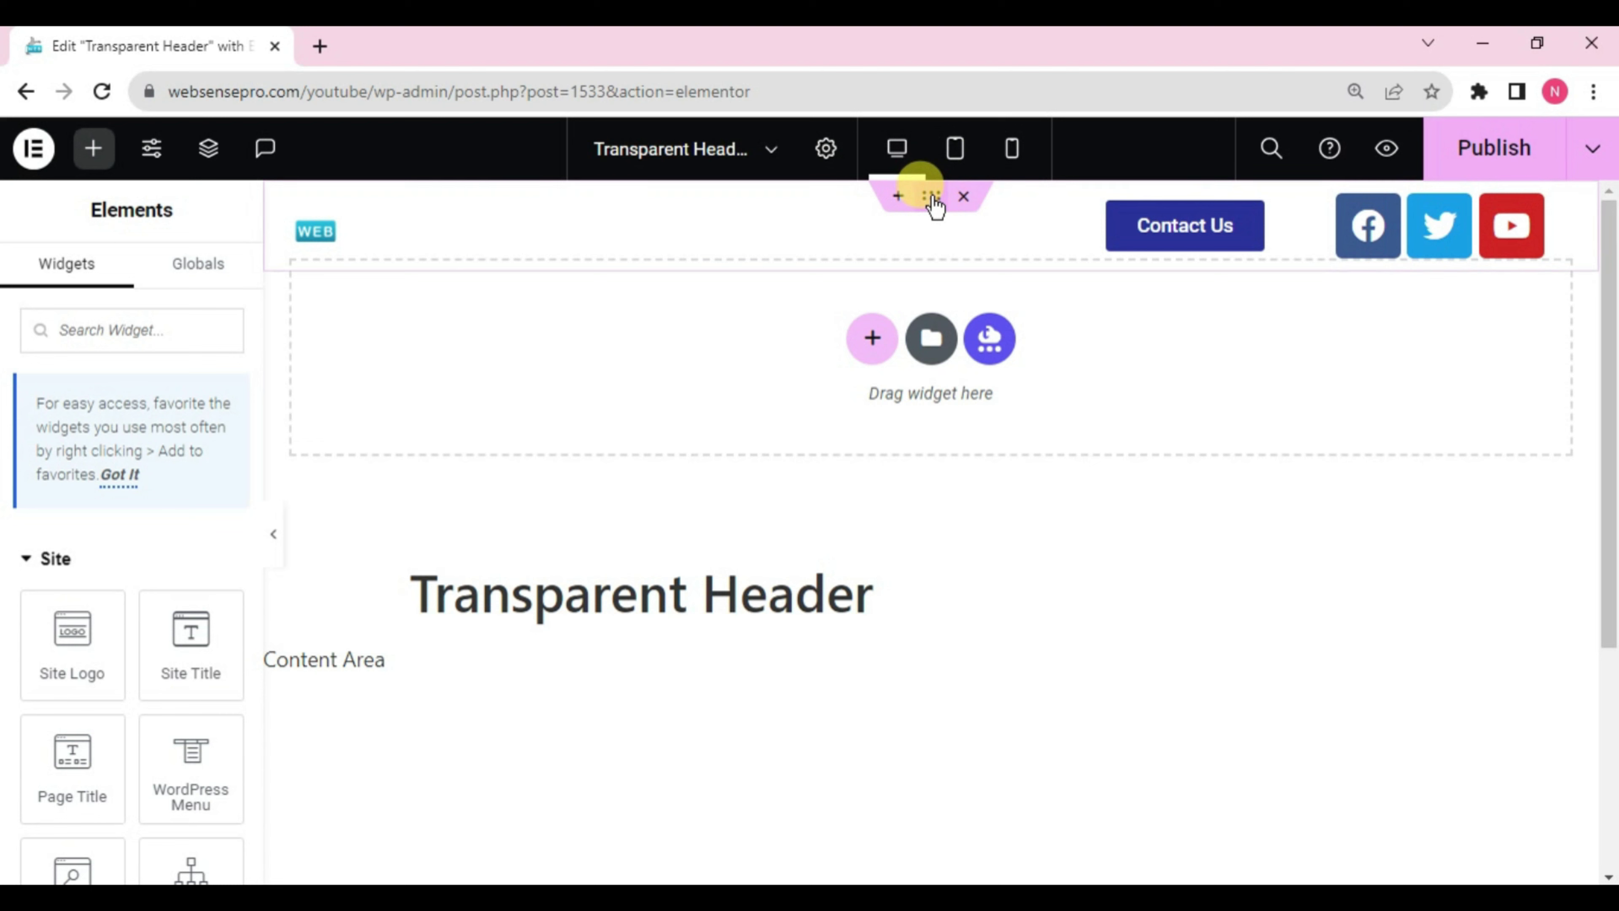
pyautogui.click(932, 199)
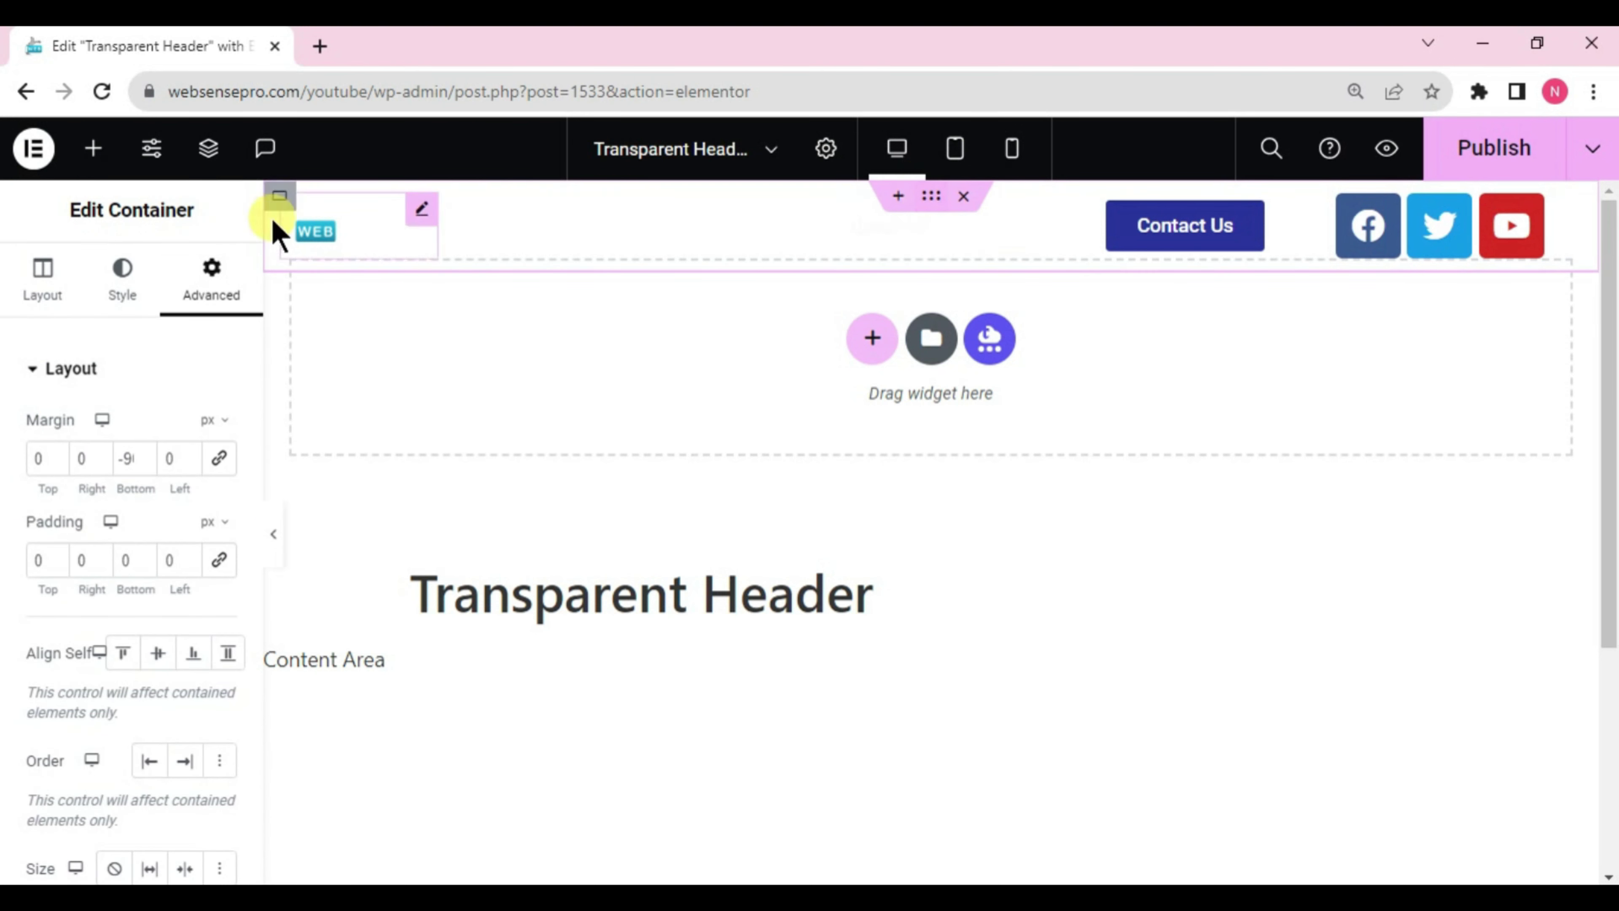
pyautogui.moveTo(257, 318); pyautogui.dragTo(253, 599)
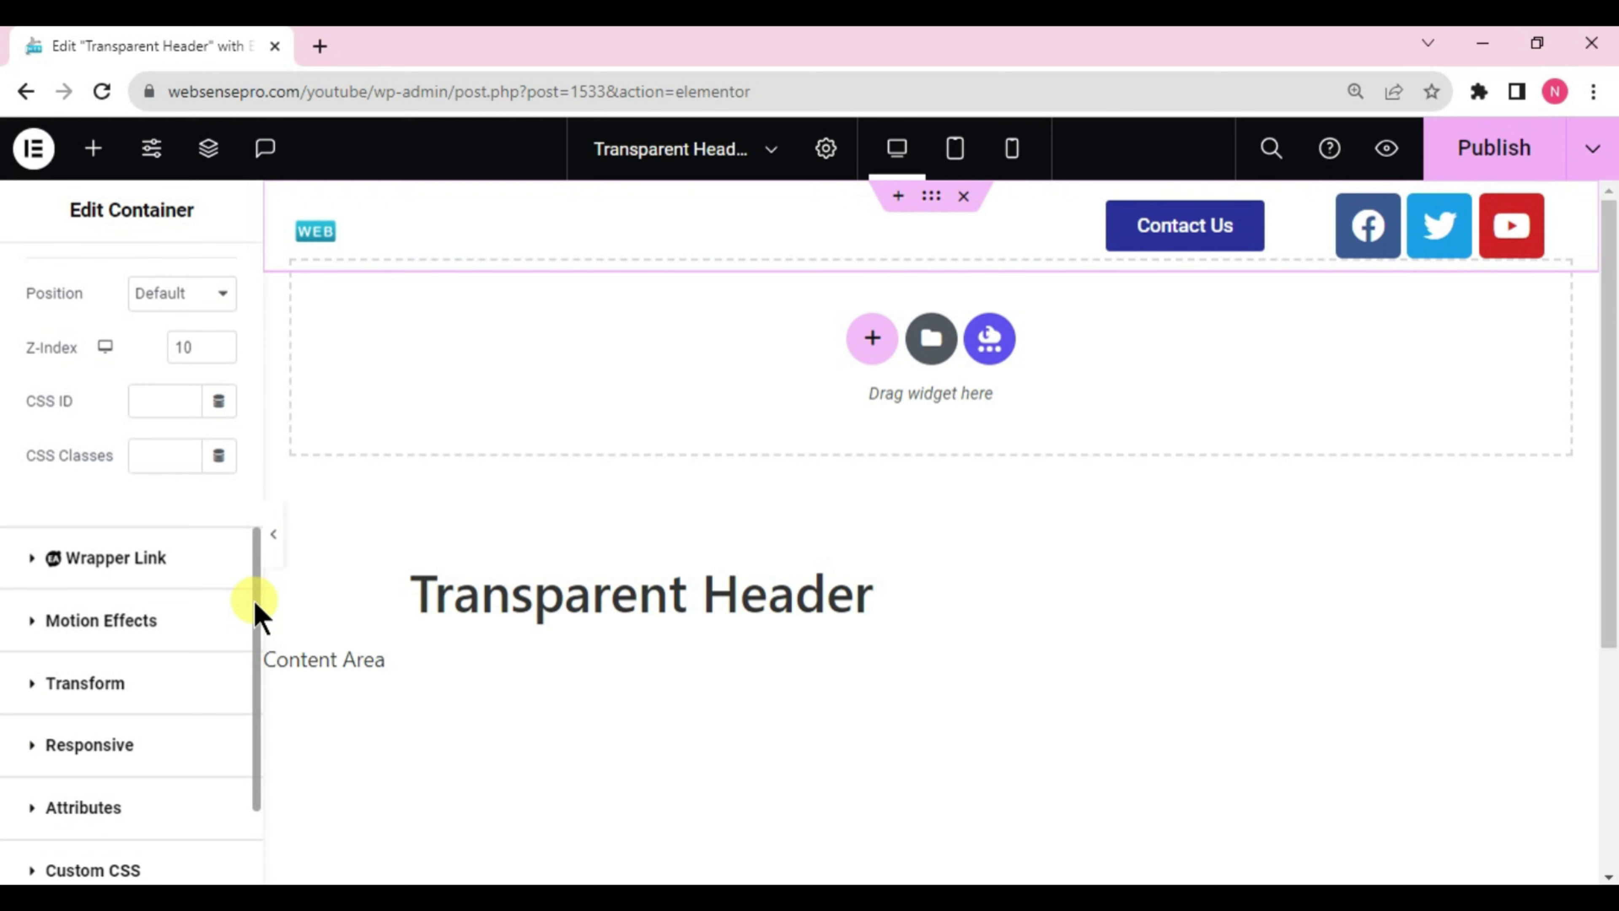
pyautogui.click(140, 622)
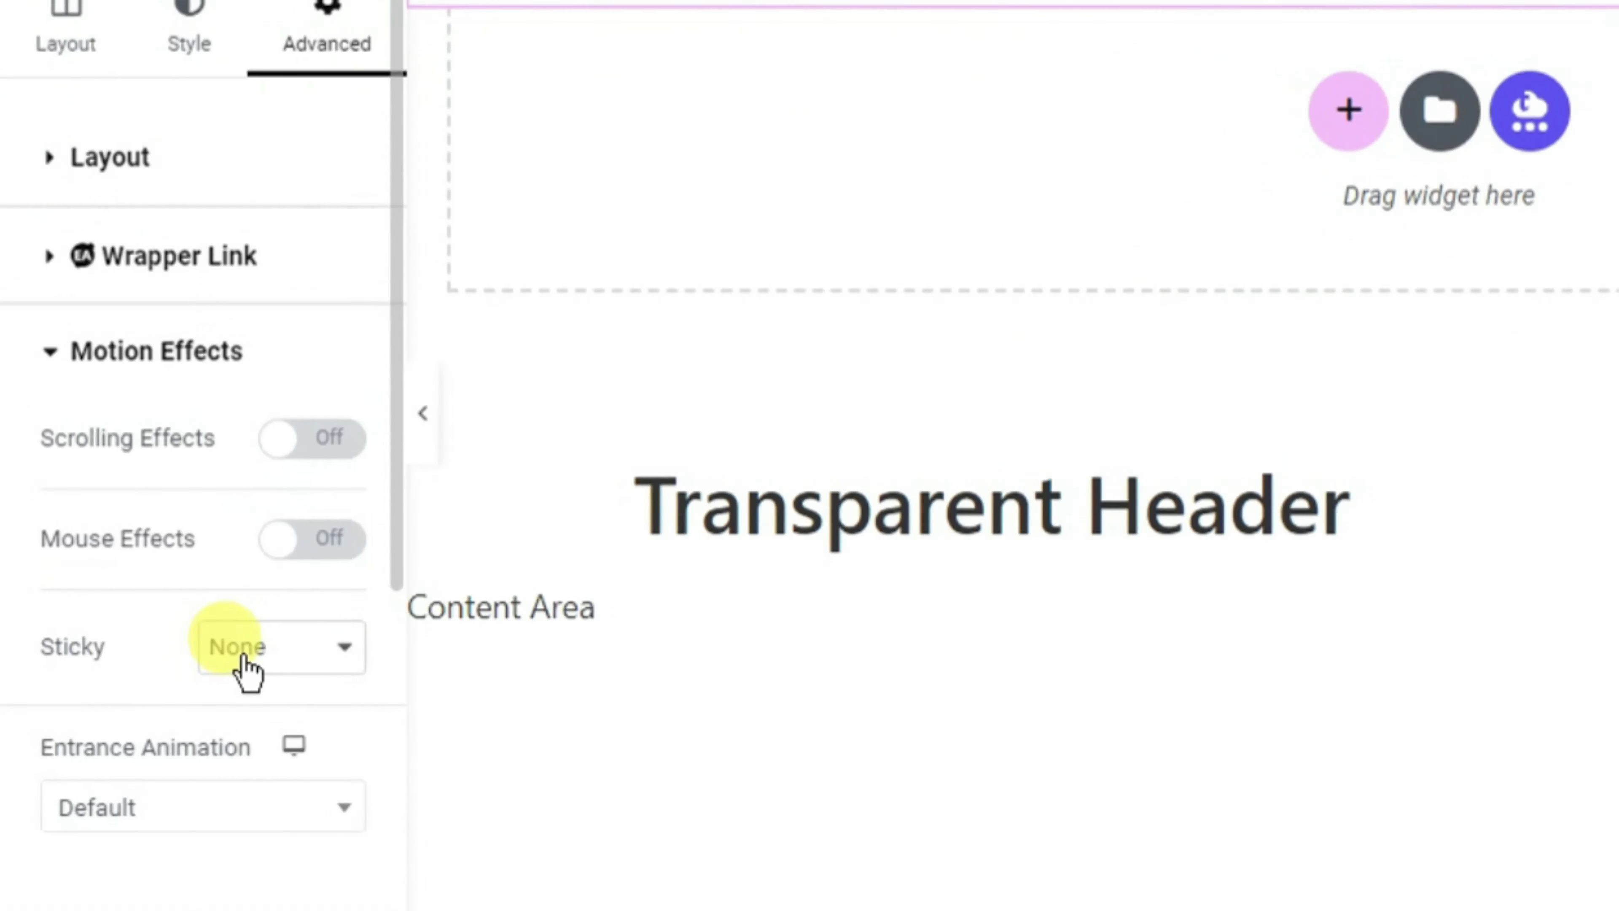
pyautogui.click(156, 692)
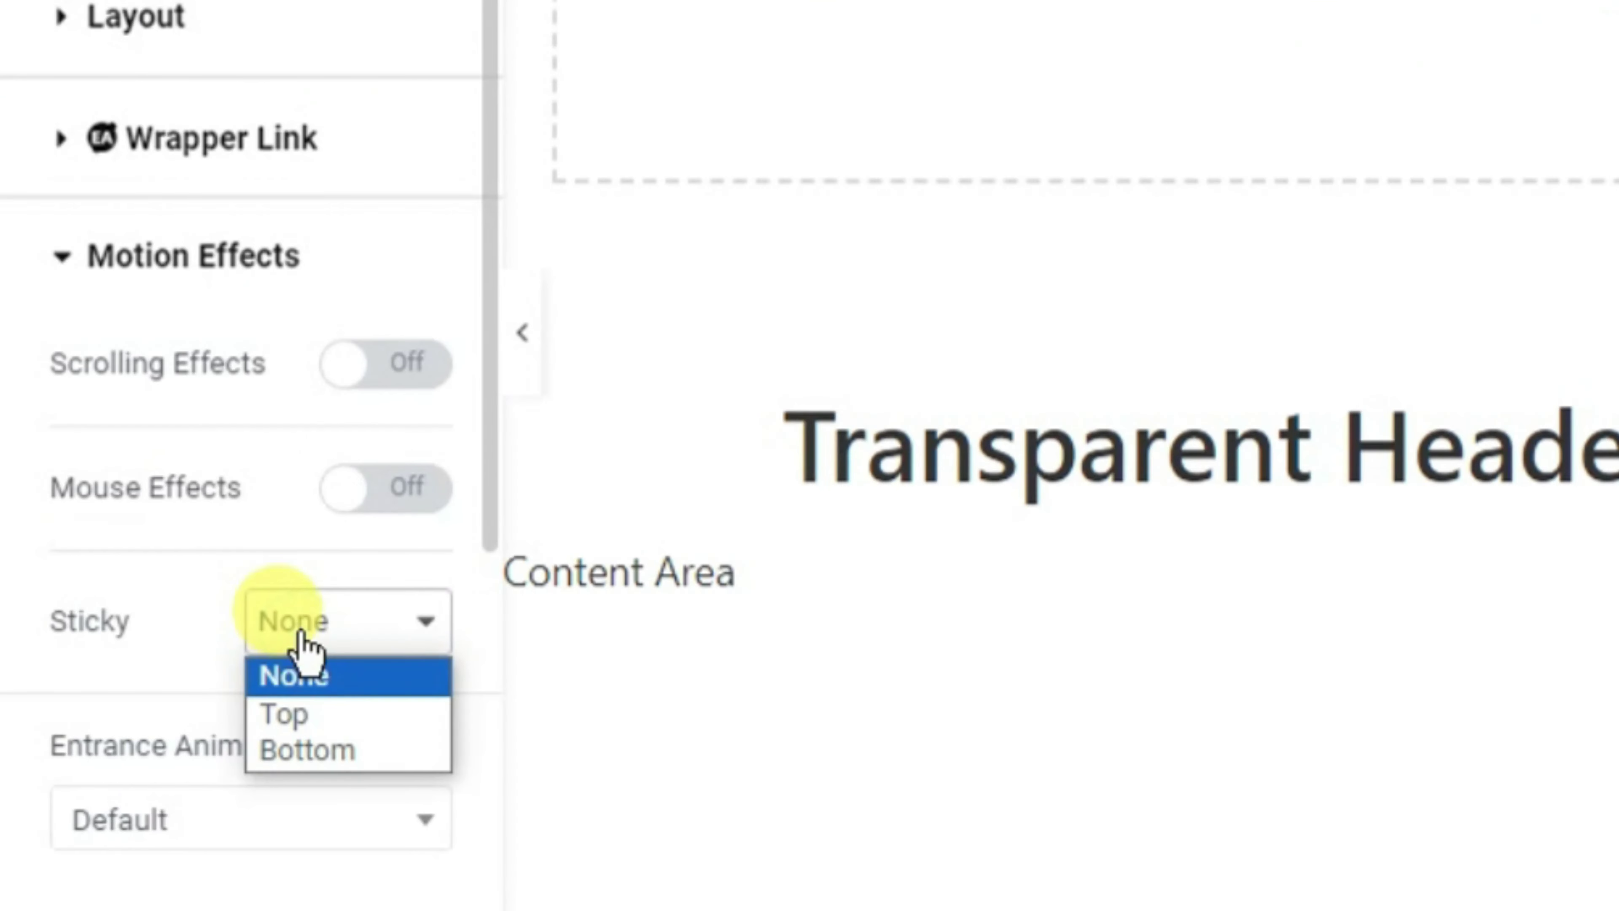
pyautogui.click(153, 731)
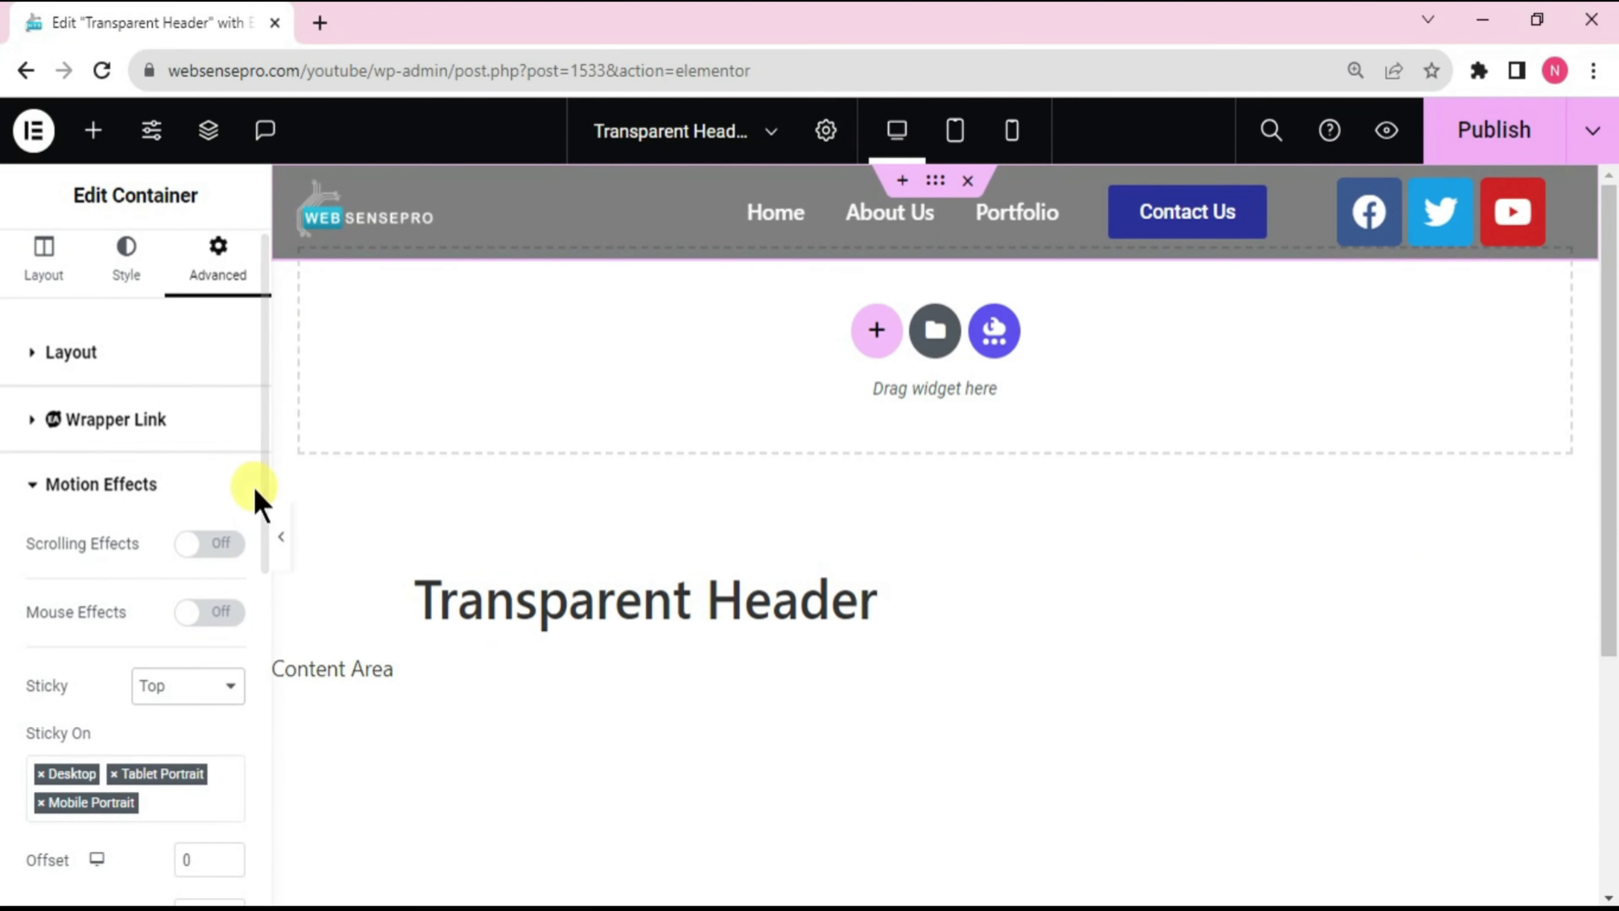
pyautogui.scroll(-5, 260, 535)
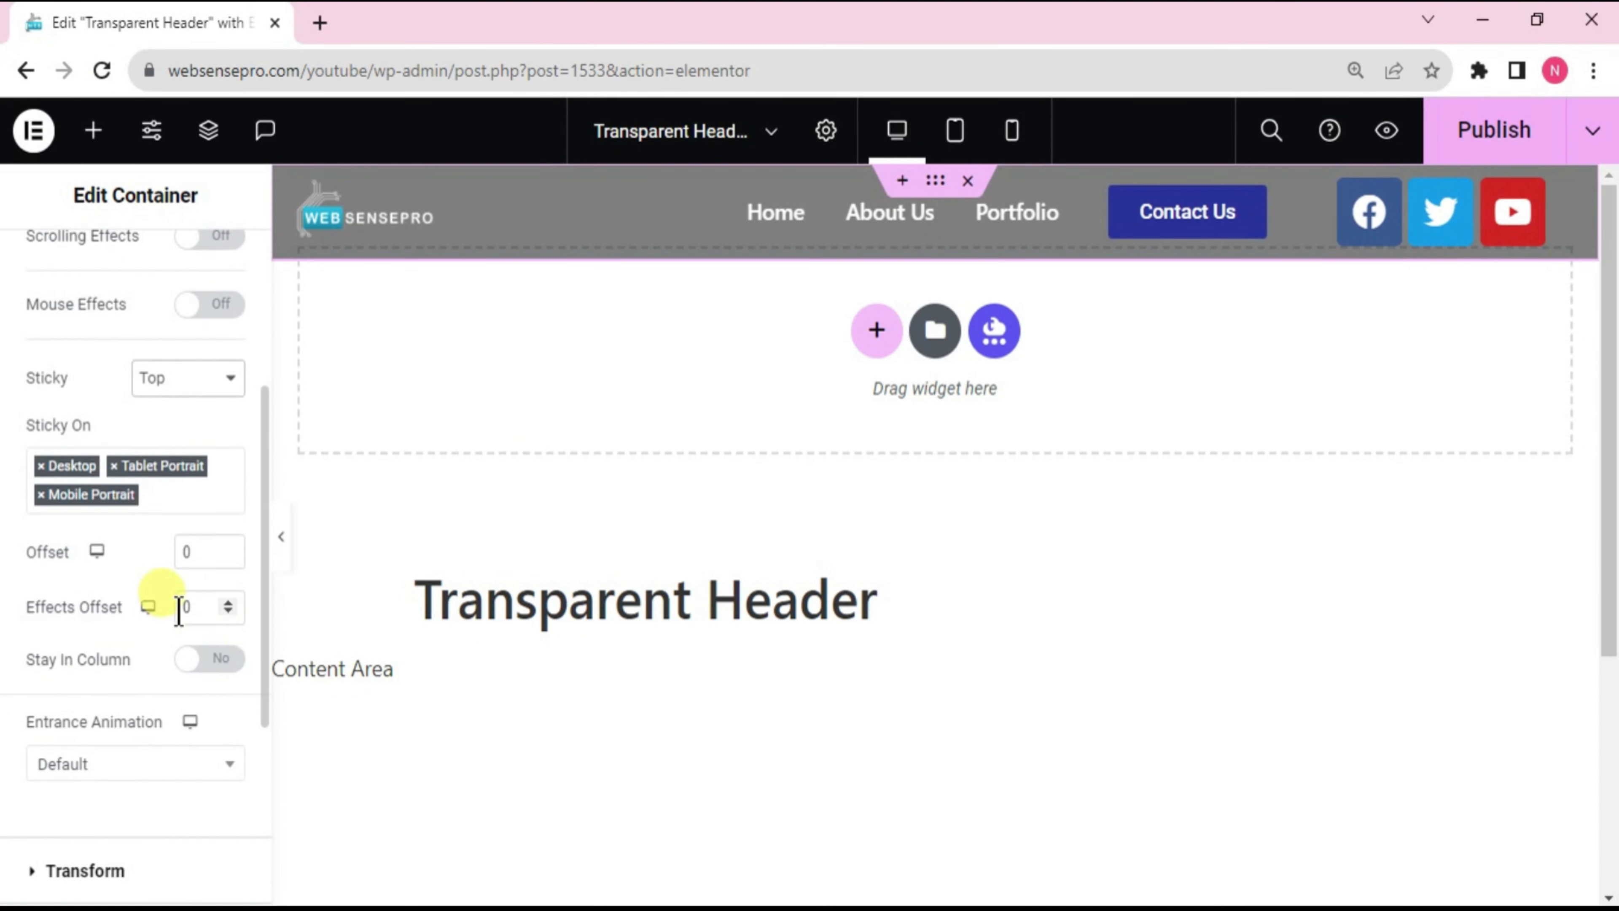
pyautogui.click(183, 607)
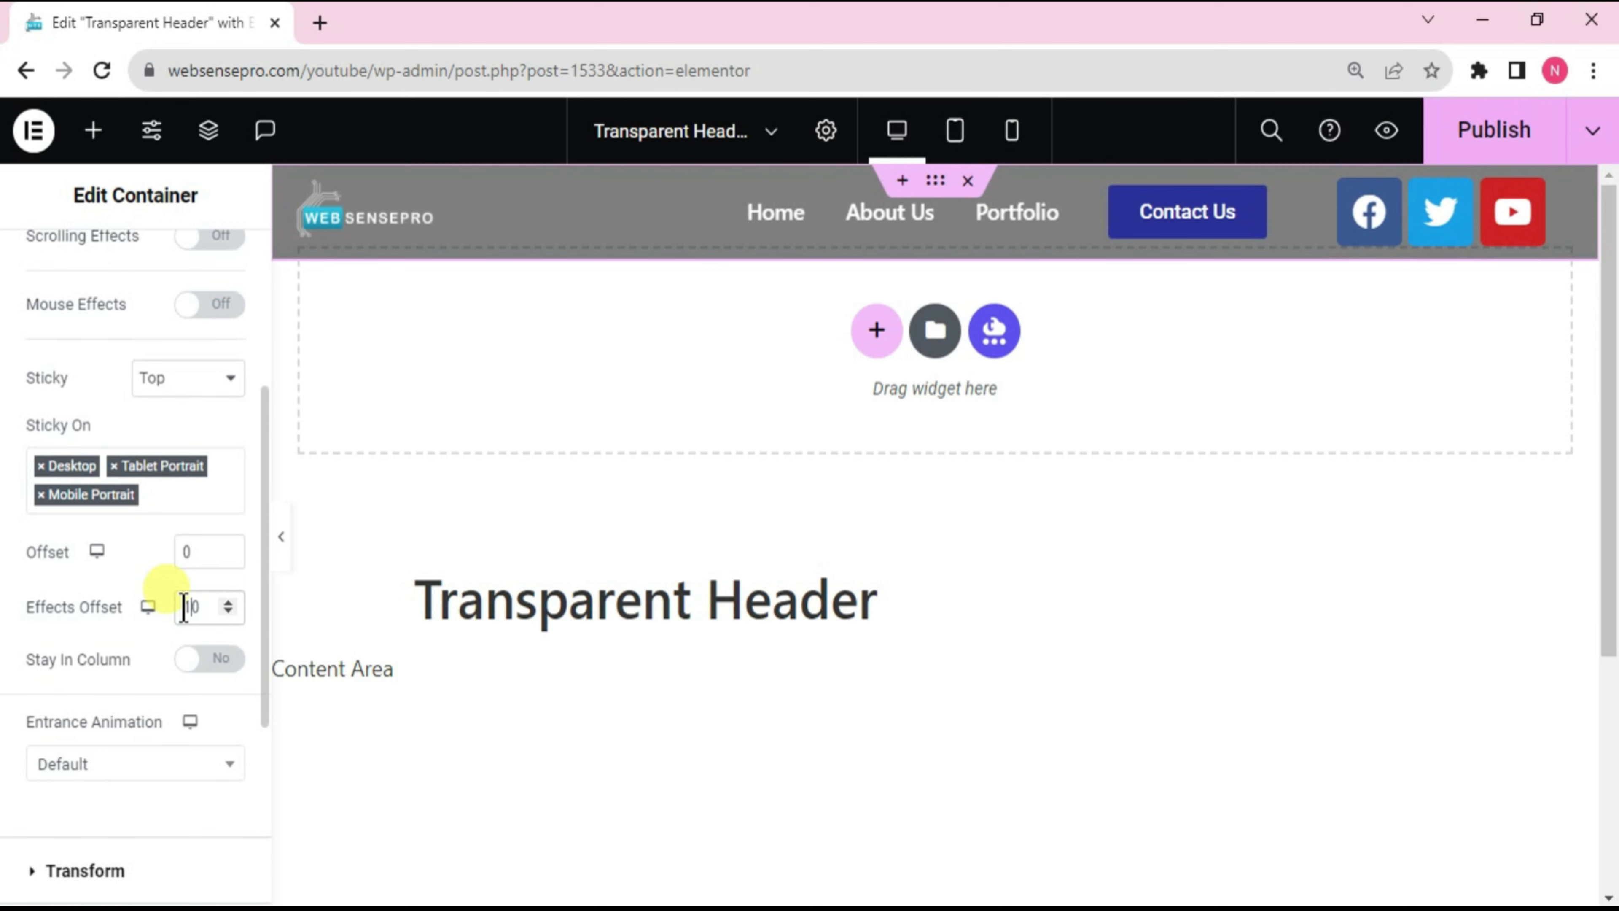
pyautogui.click(522, 745)
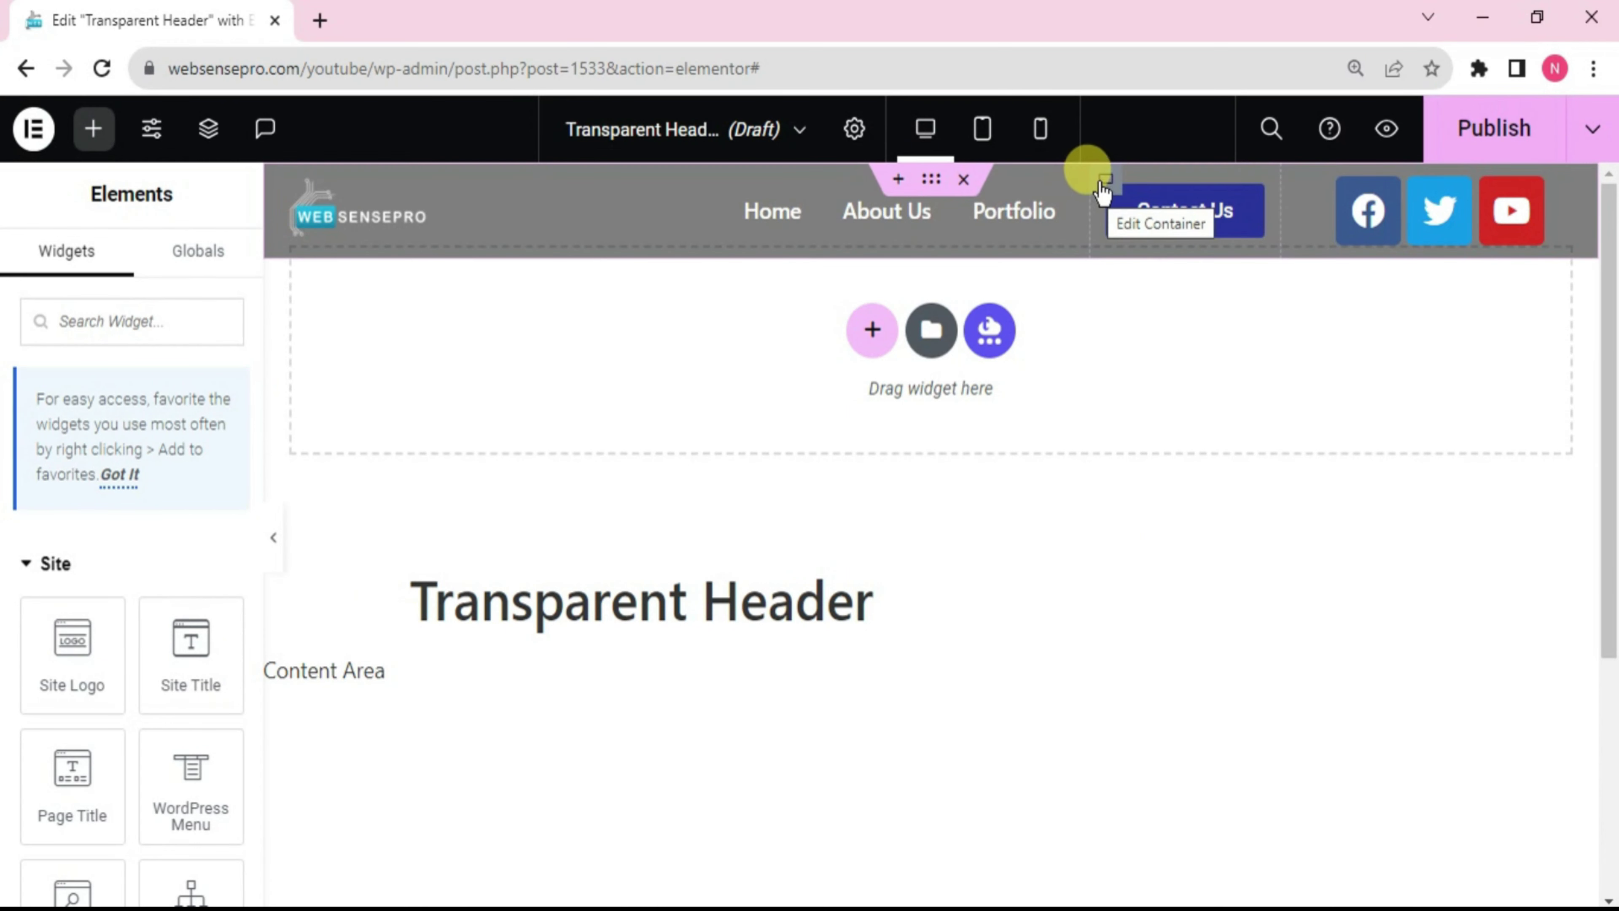
# Step: In Motion Effects, give the Contact Us button's container a Fade In Down entrance with a 600 ms delay
pyautogui.click(1103, 181)
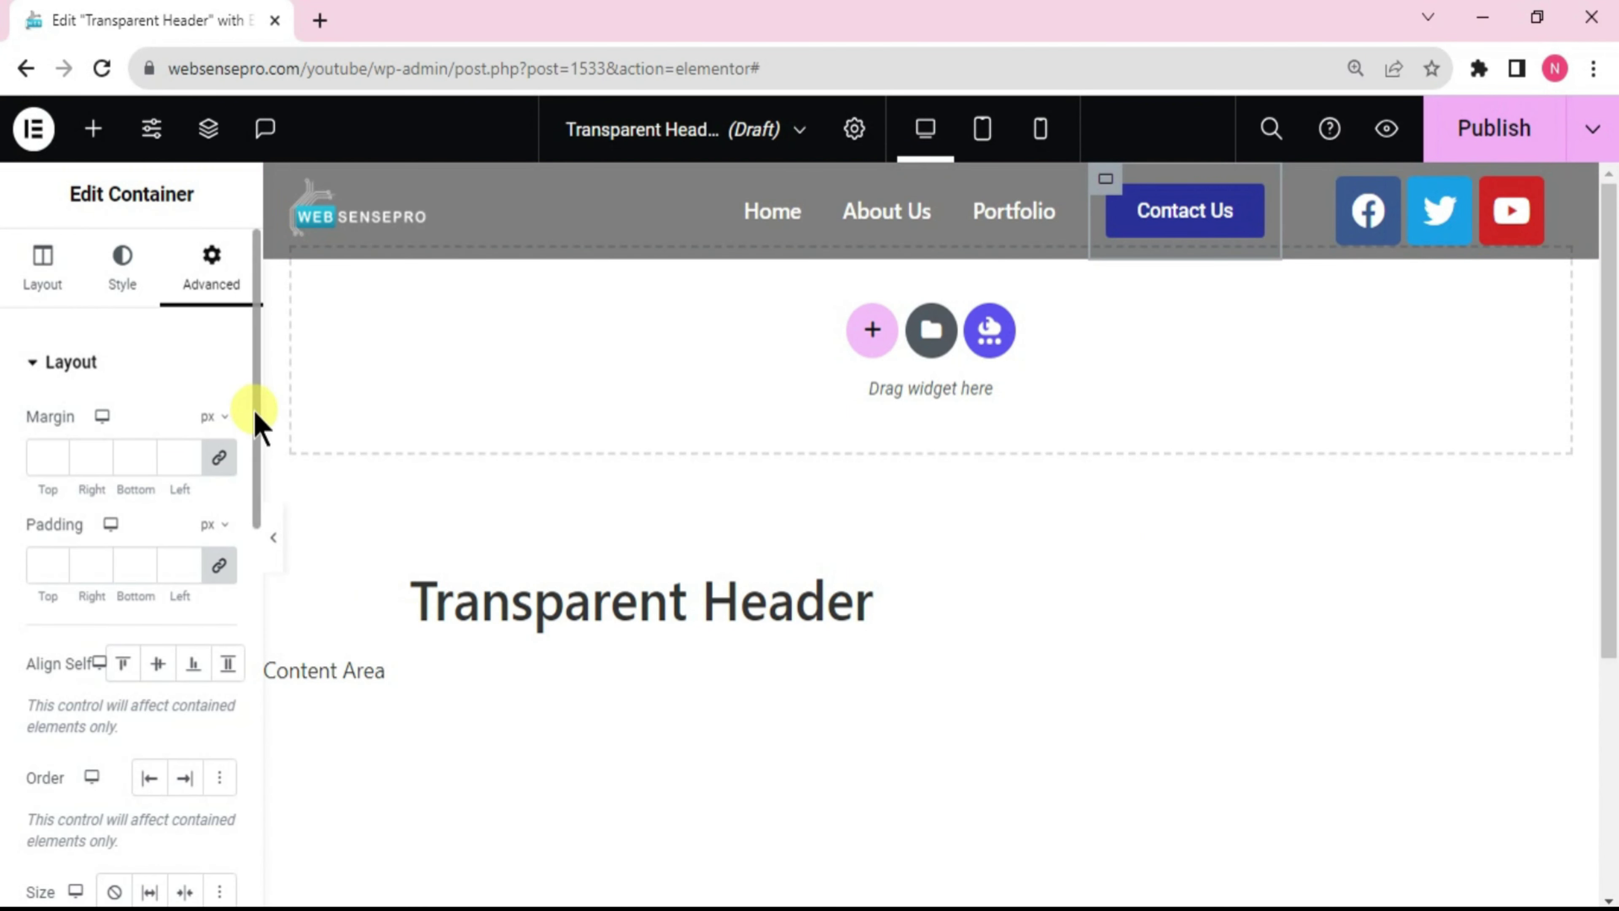
pyautogui.moveTo(253, 409); pyautogui.dragTo(251, 653)
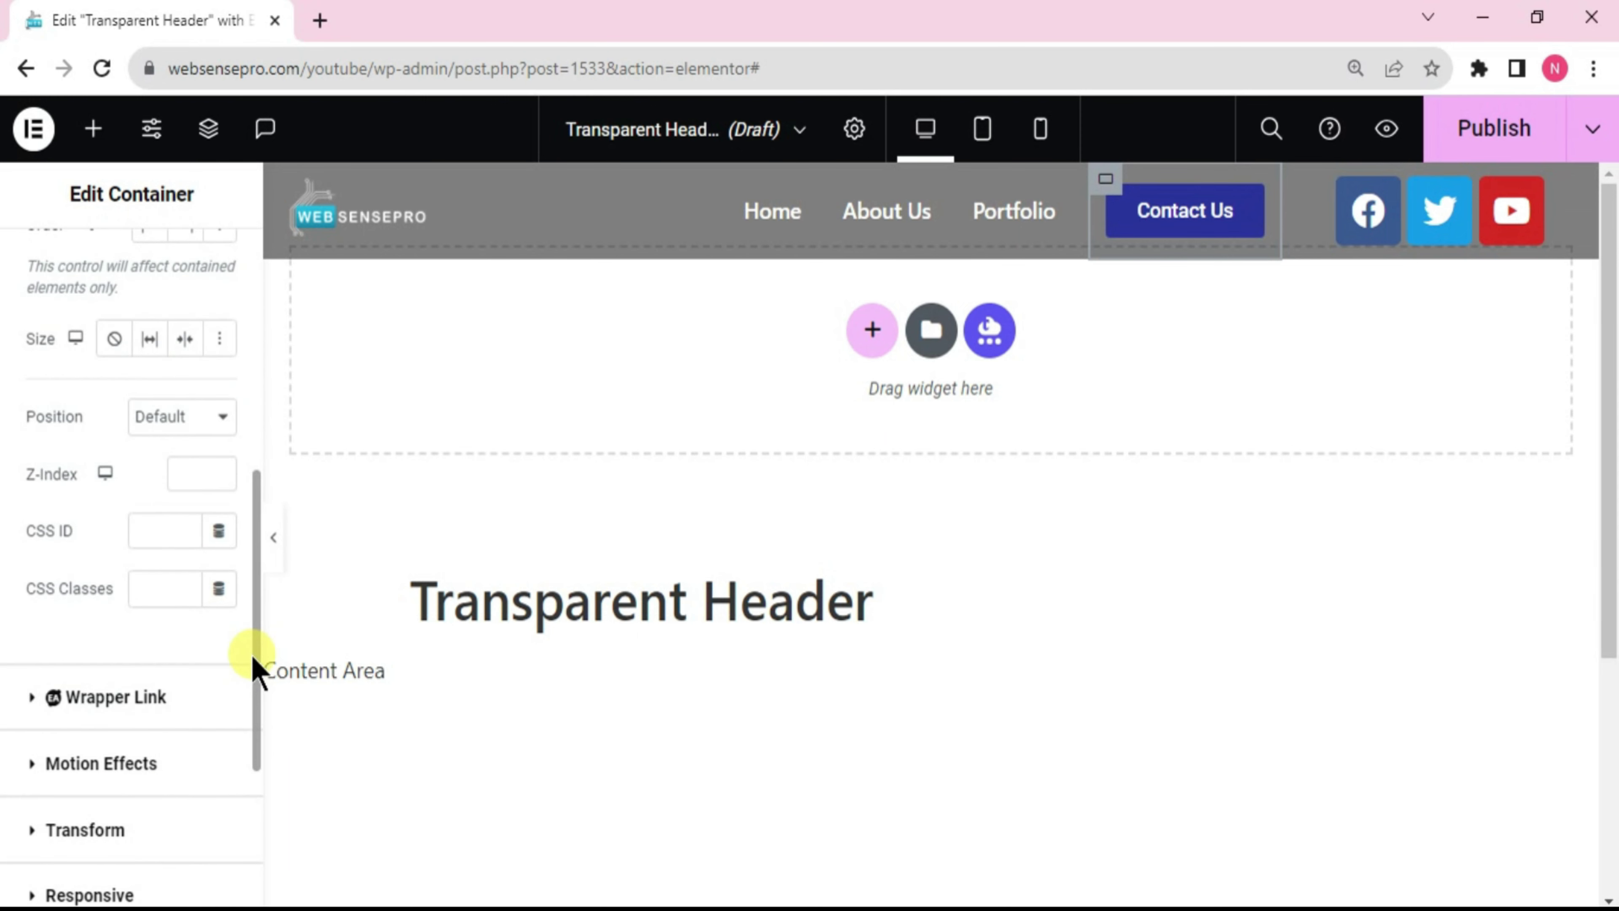
pyautogui.click(156, 764)
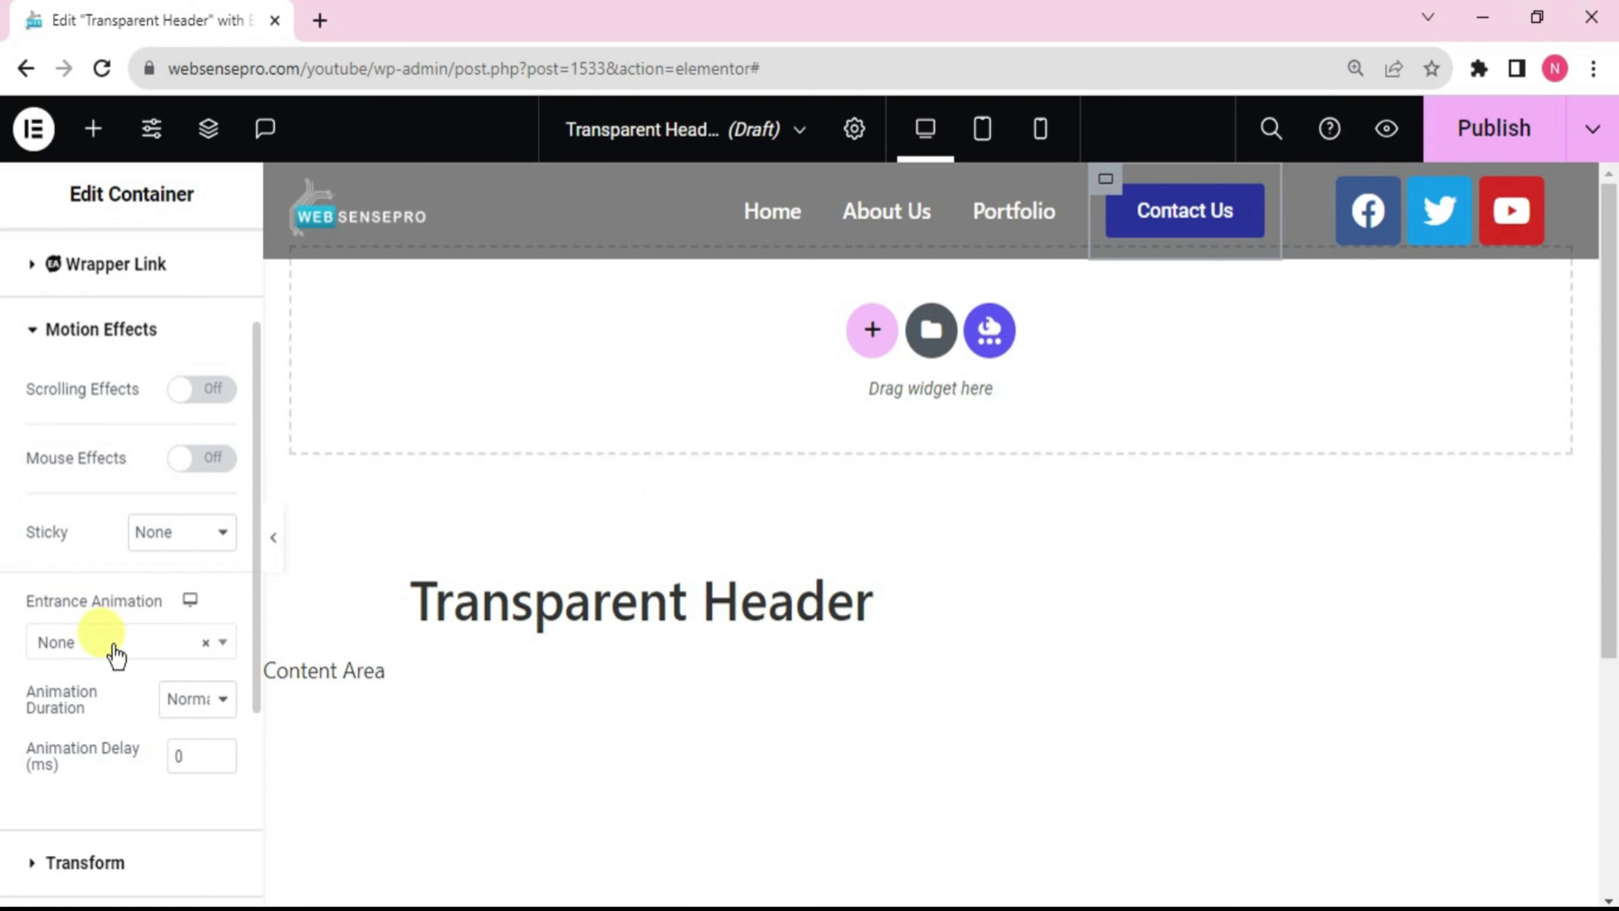
pyautogui.click(129, 645)
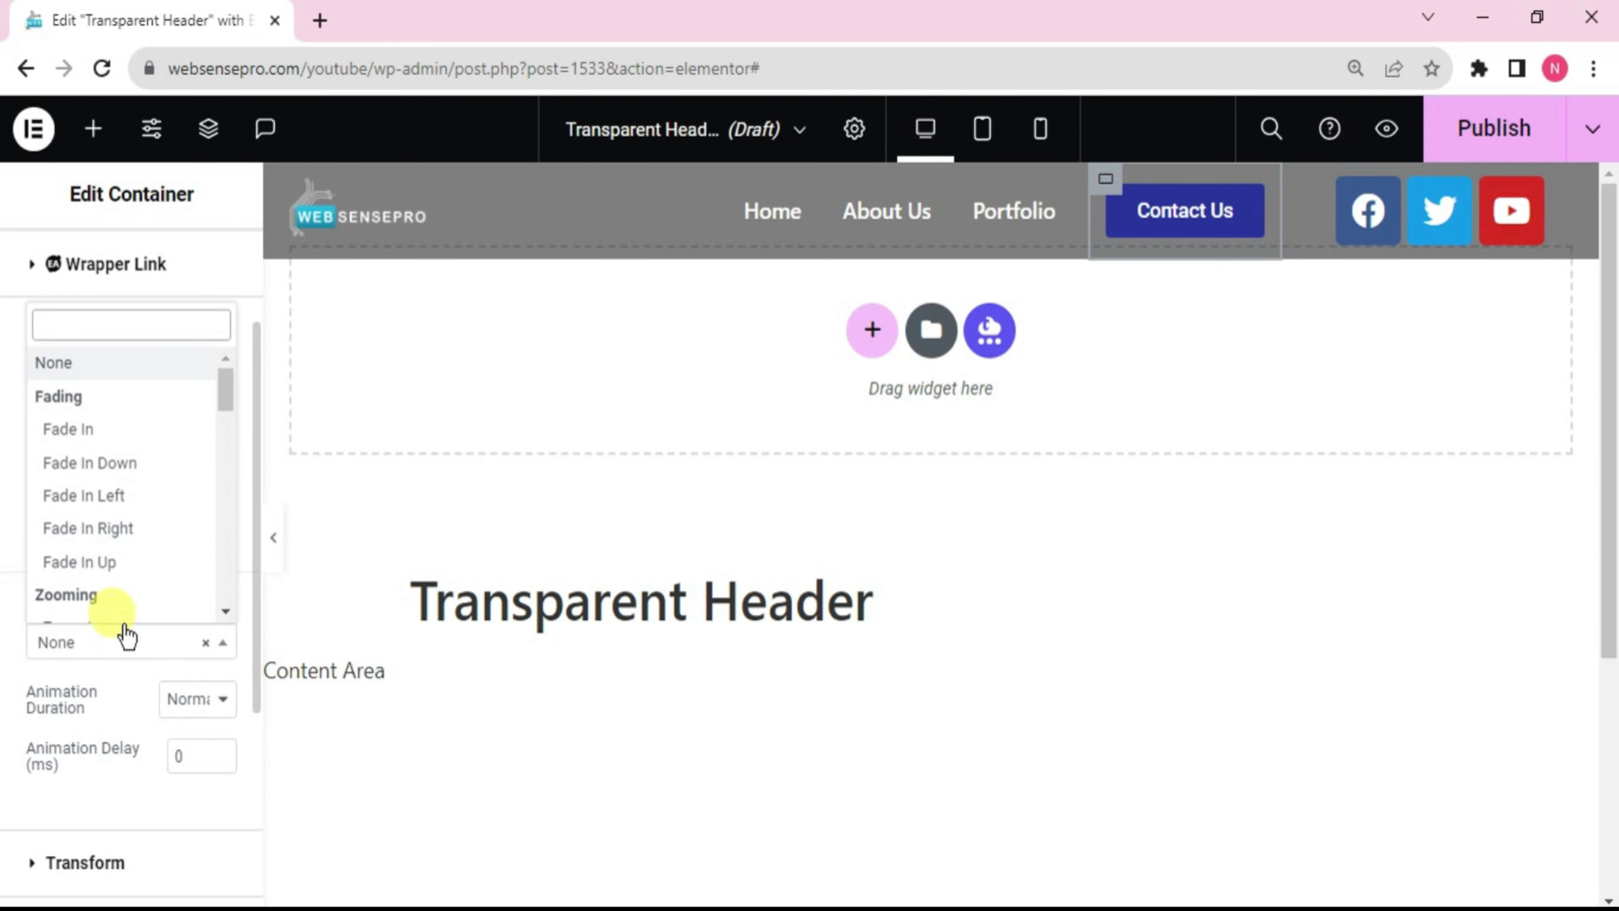
pyautogui.click(127, 464)
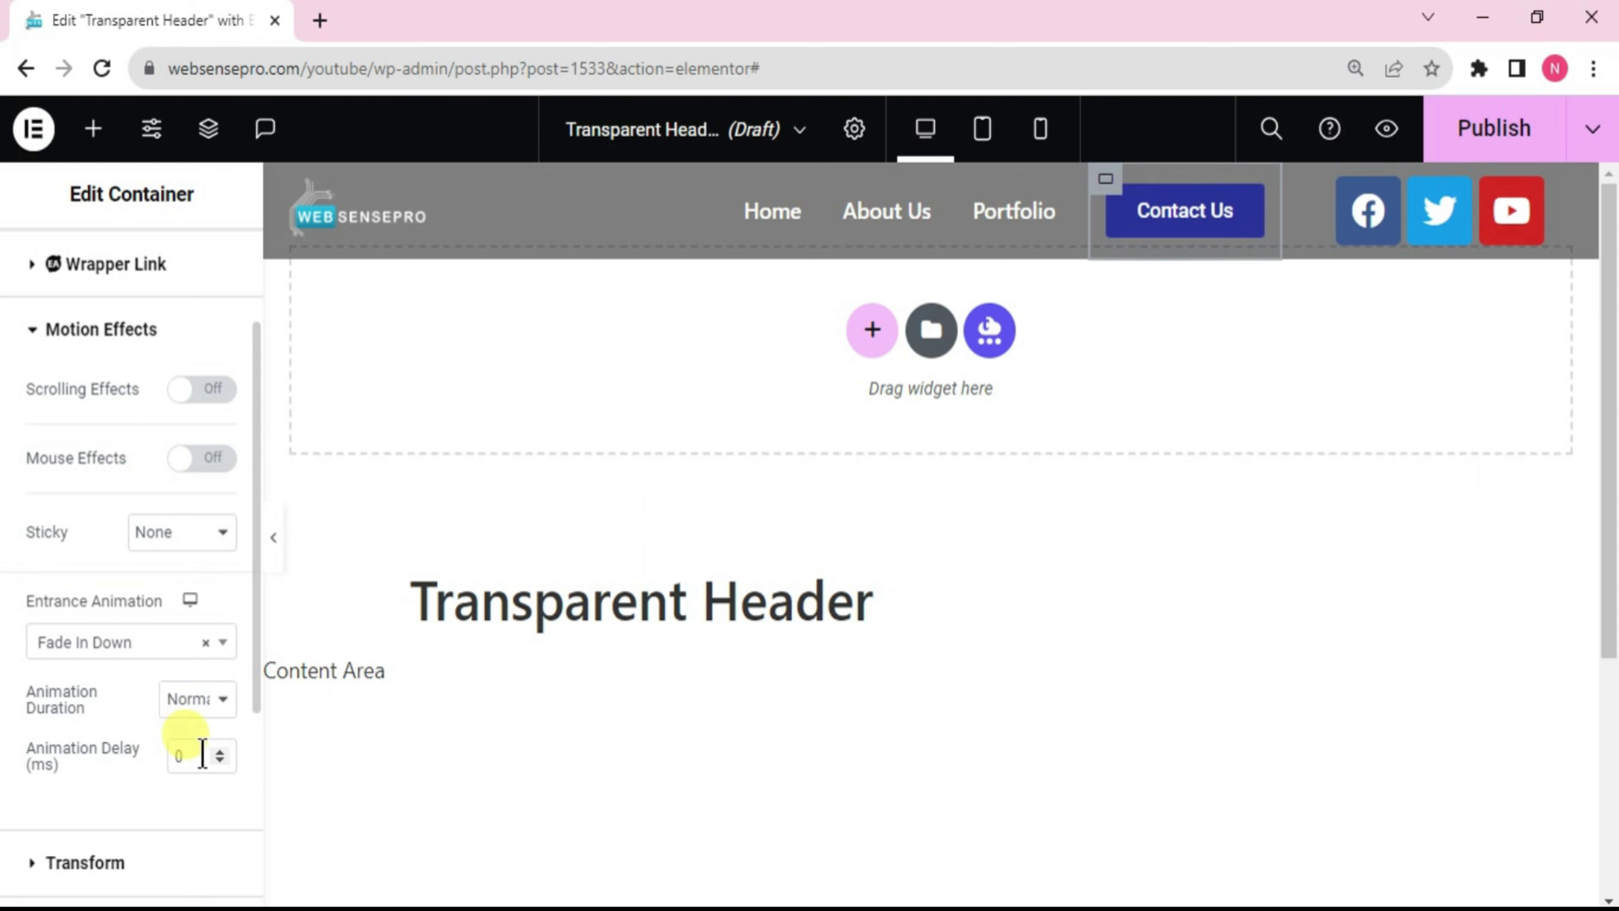
pyautogui.press('BackSpace')
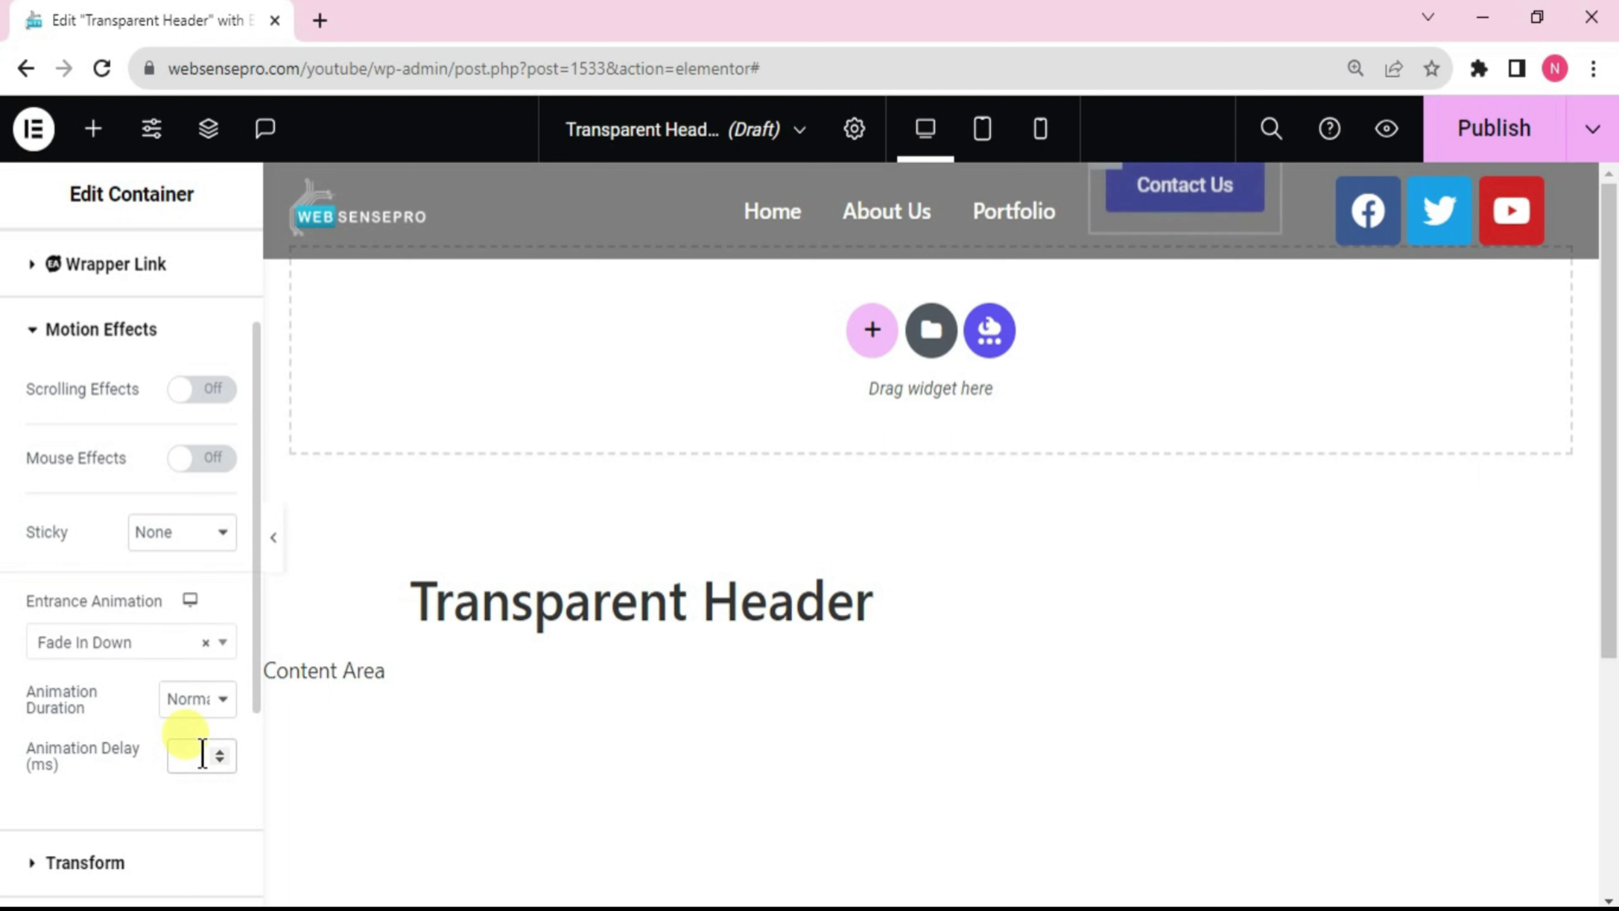
pyautogui.write('60')
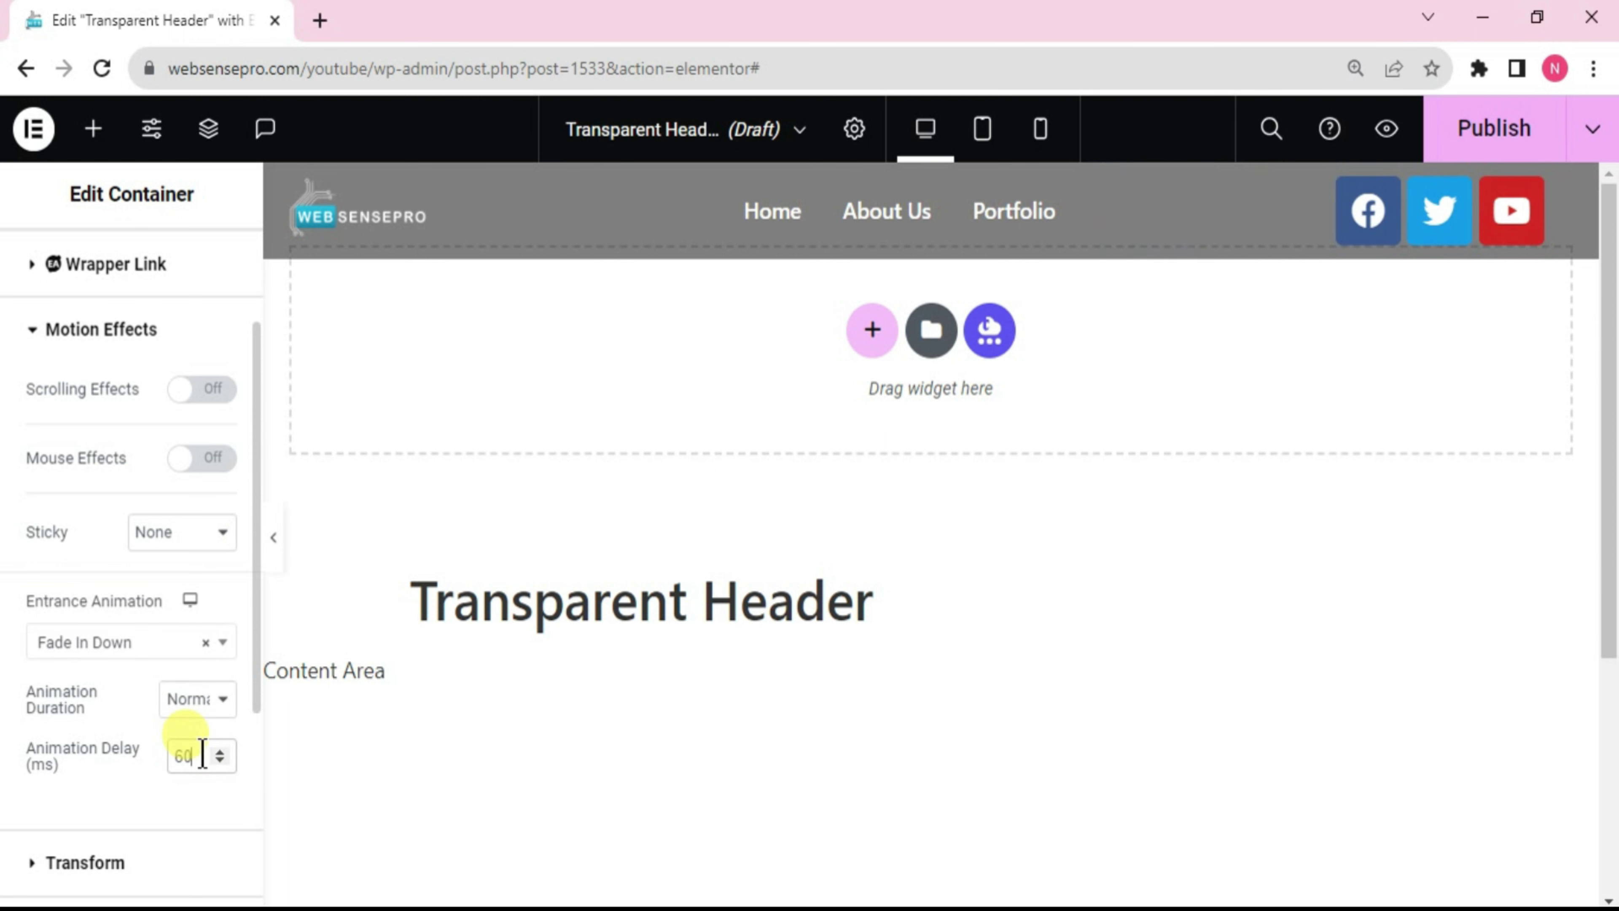
pyautogui.write('0')
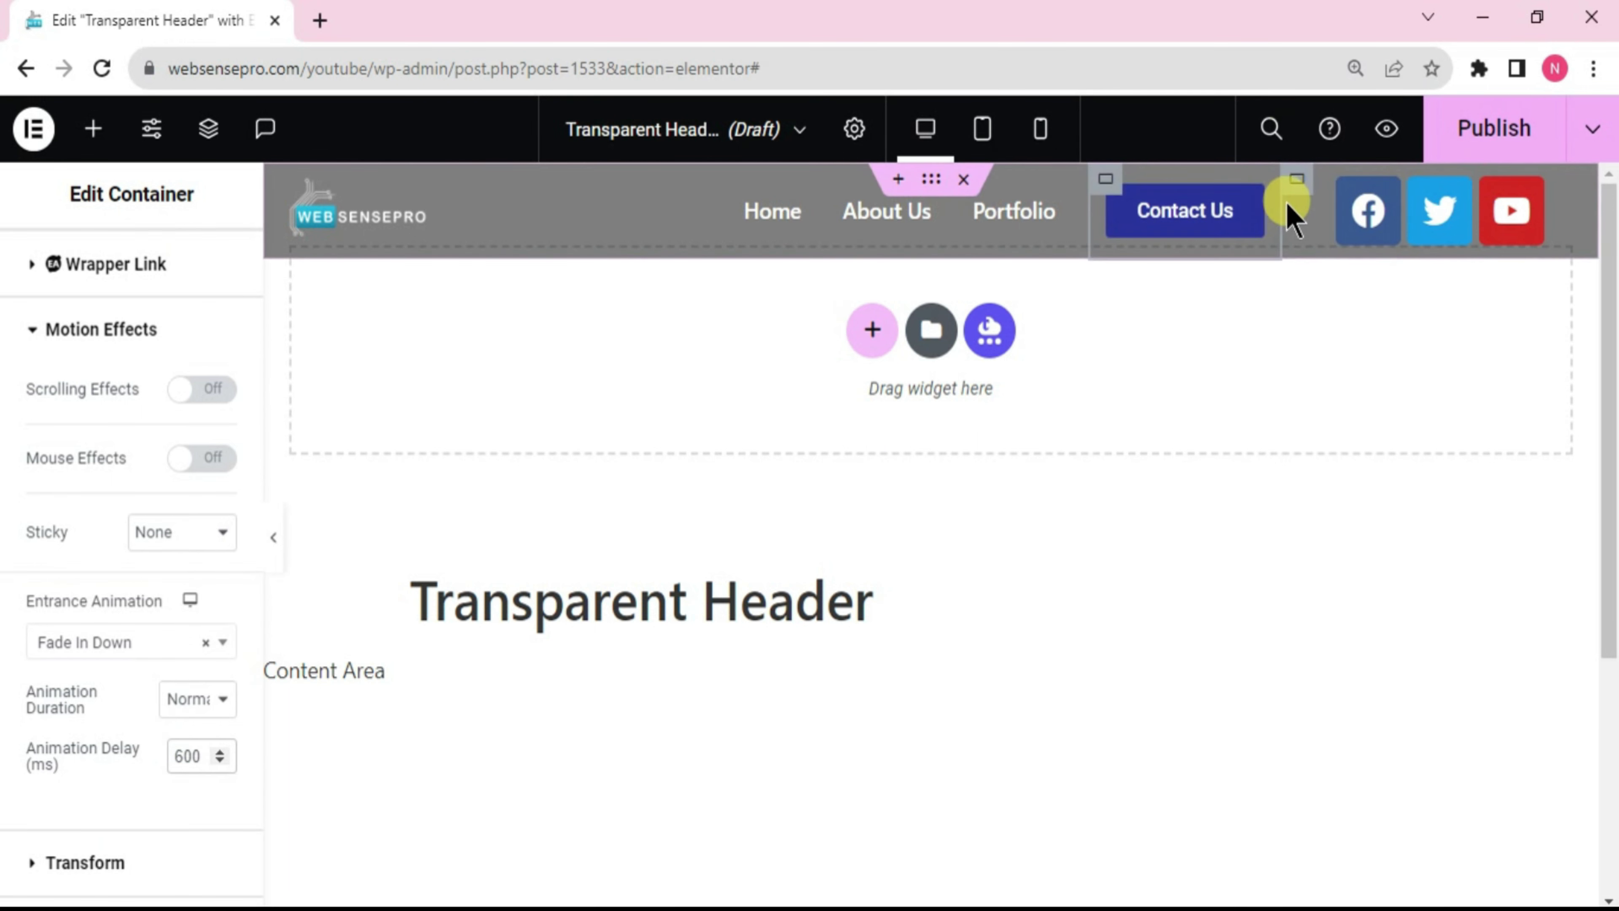
pyautogui.click(1298, 186)
pyautogui.click(1297, 180)
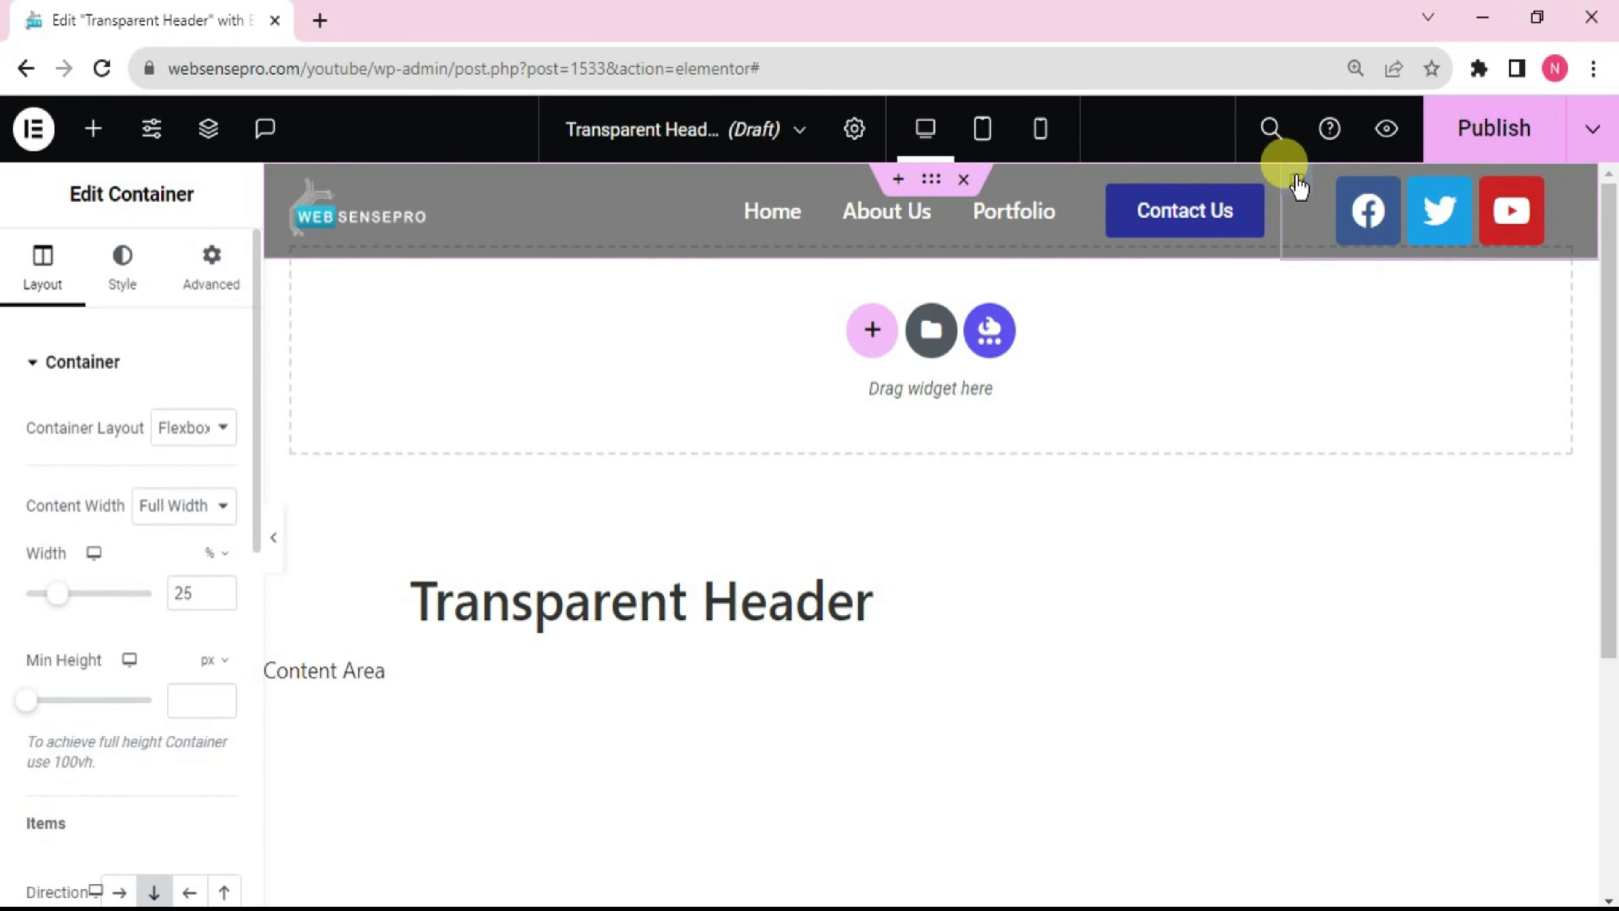
# Step: Set the social icons column's Motion Effects entrance to Fade In Down with an Animation Delay of 900
pyautogui.click(211, 279)
pyautogui.scroll(-8, 264, 527)
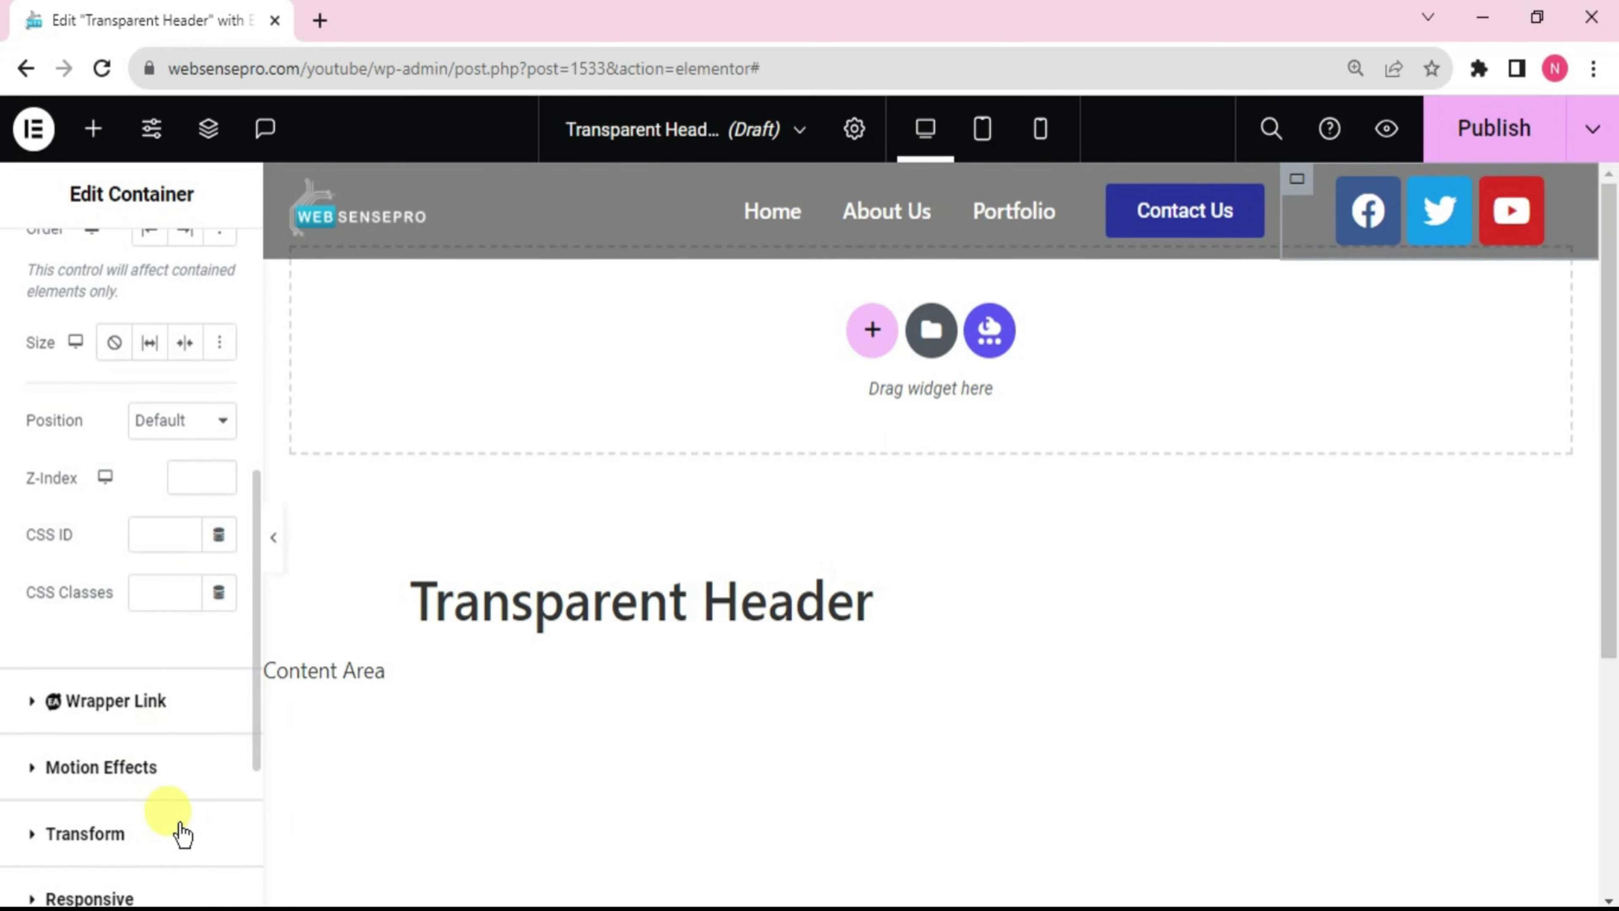
pyautogui.click(128, 767)
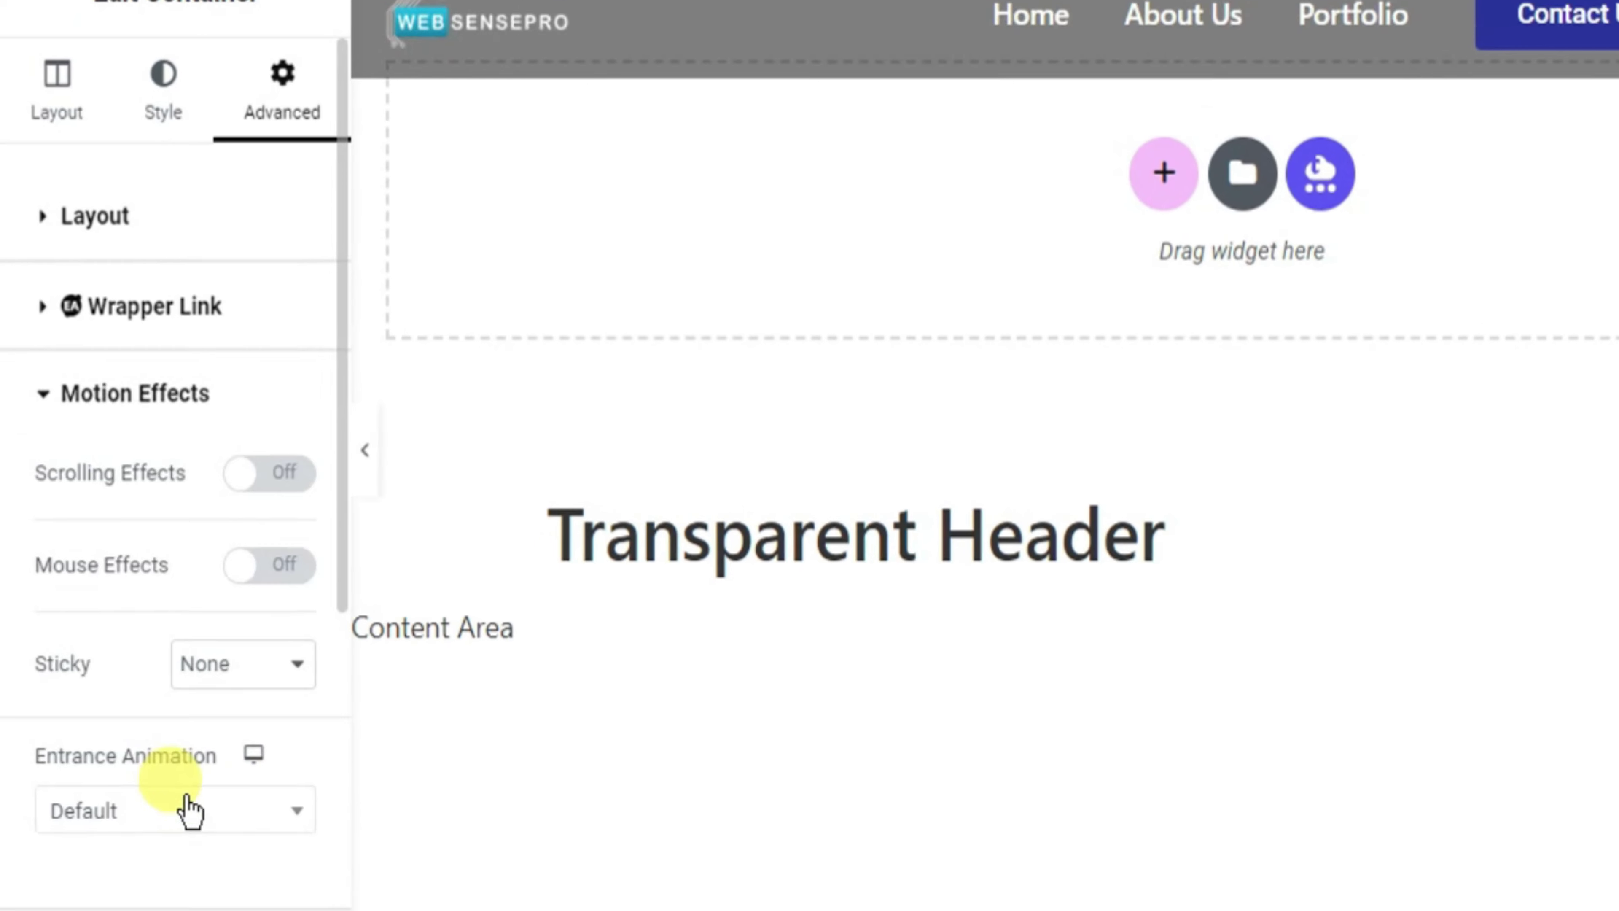
pyautogui.click(190, 810)
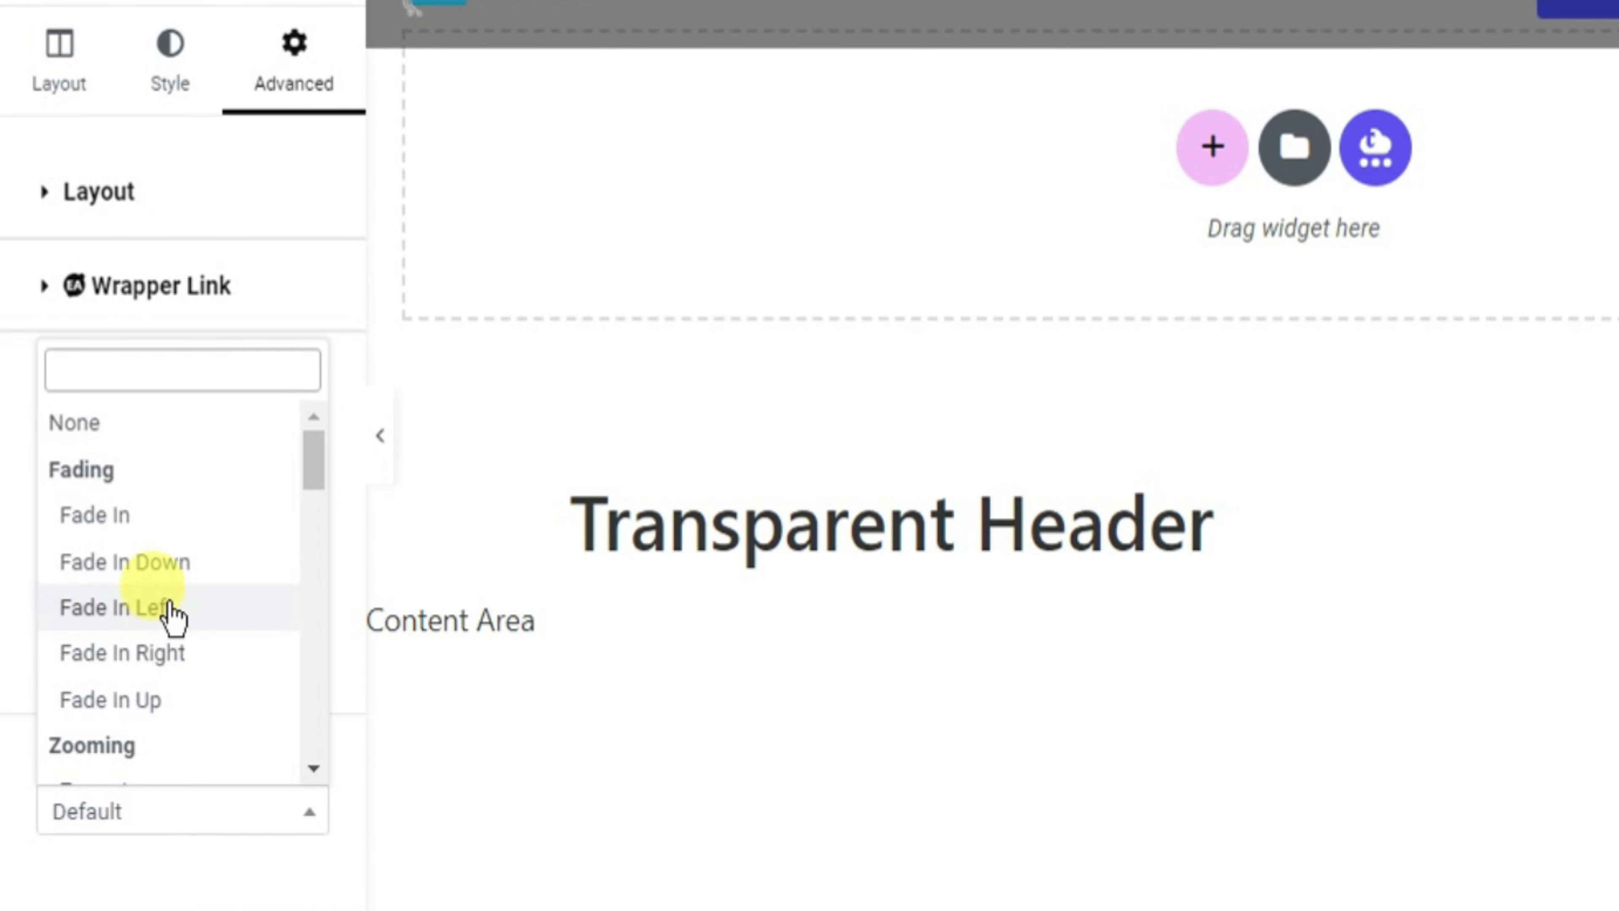
pyautogui.click(167, 571)
pyautogui.scroll(-4, 120, 644)
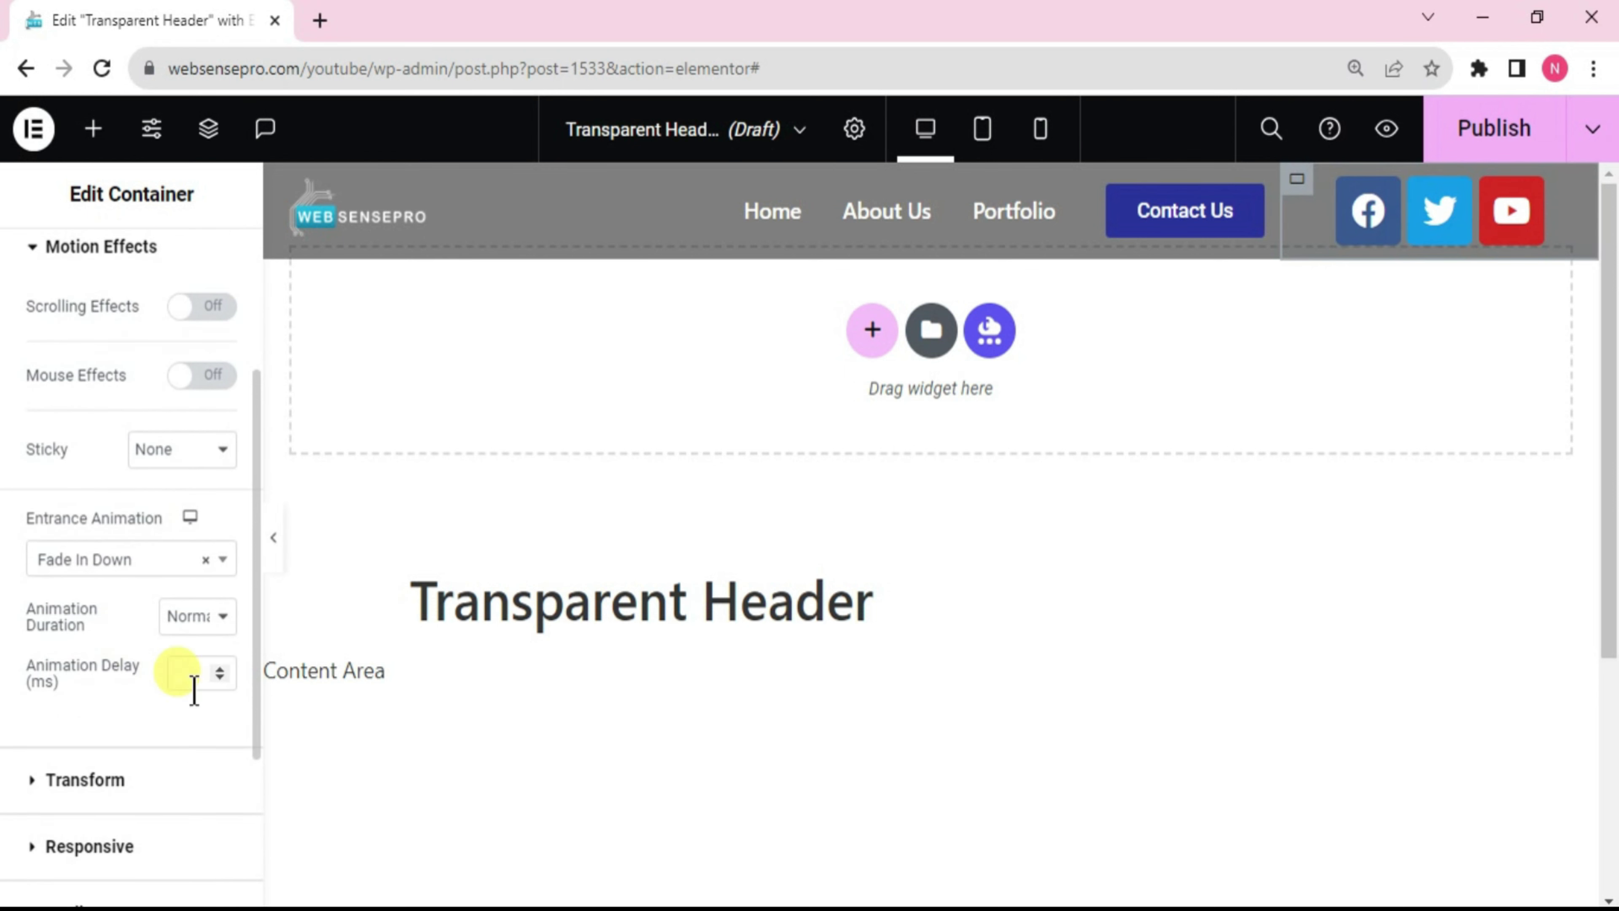
pyautogui.write('9')
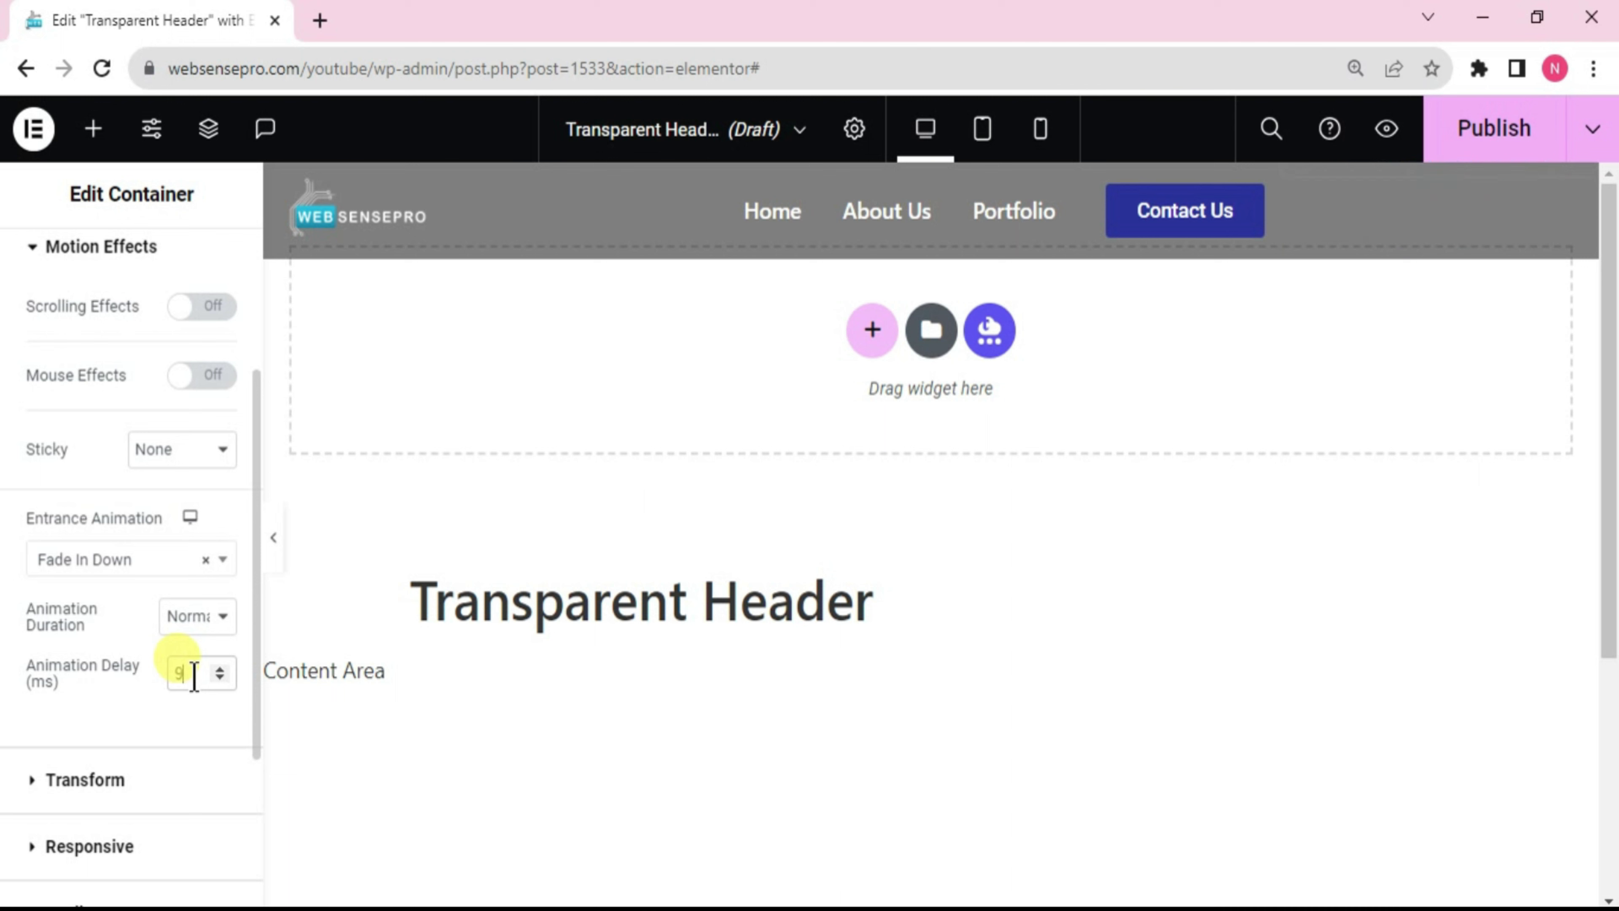
pyautogui.write('00')
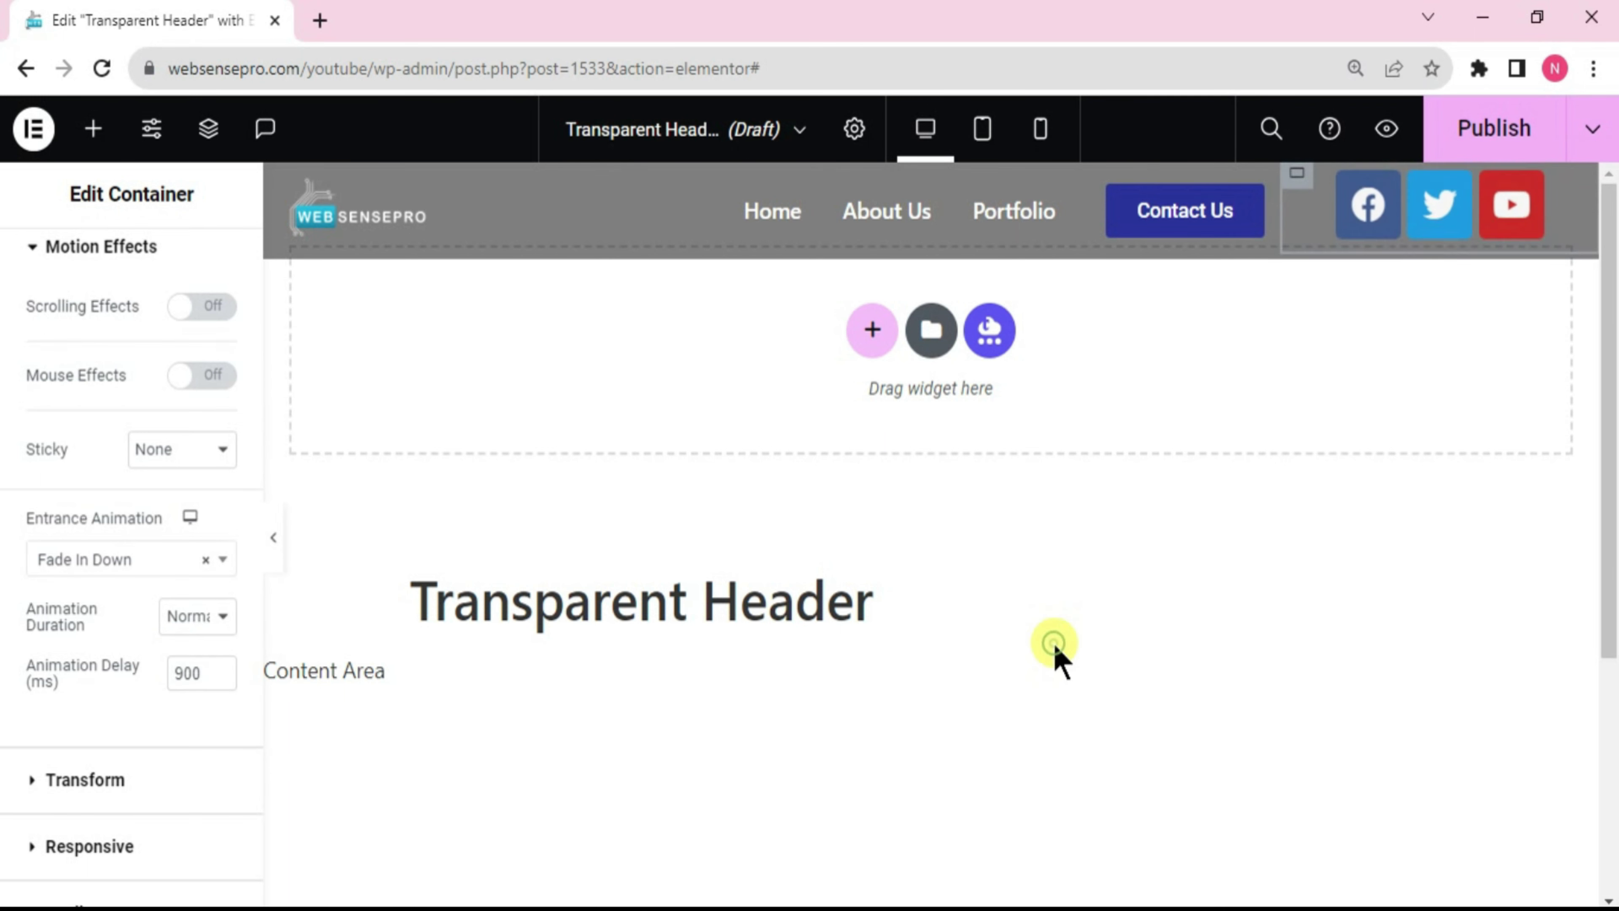
pyautogui.click(1055, 645)
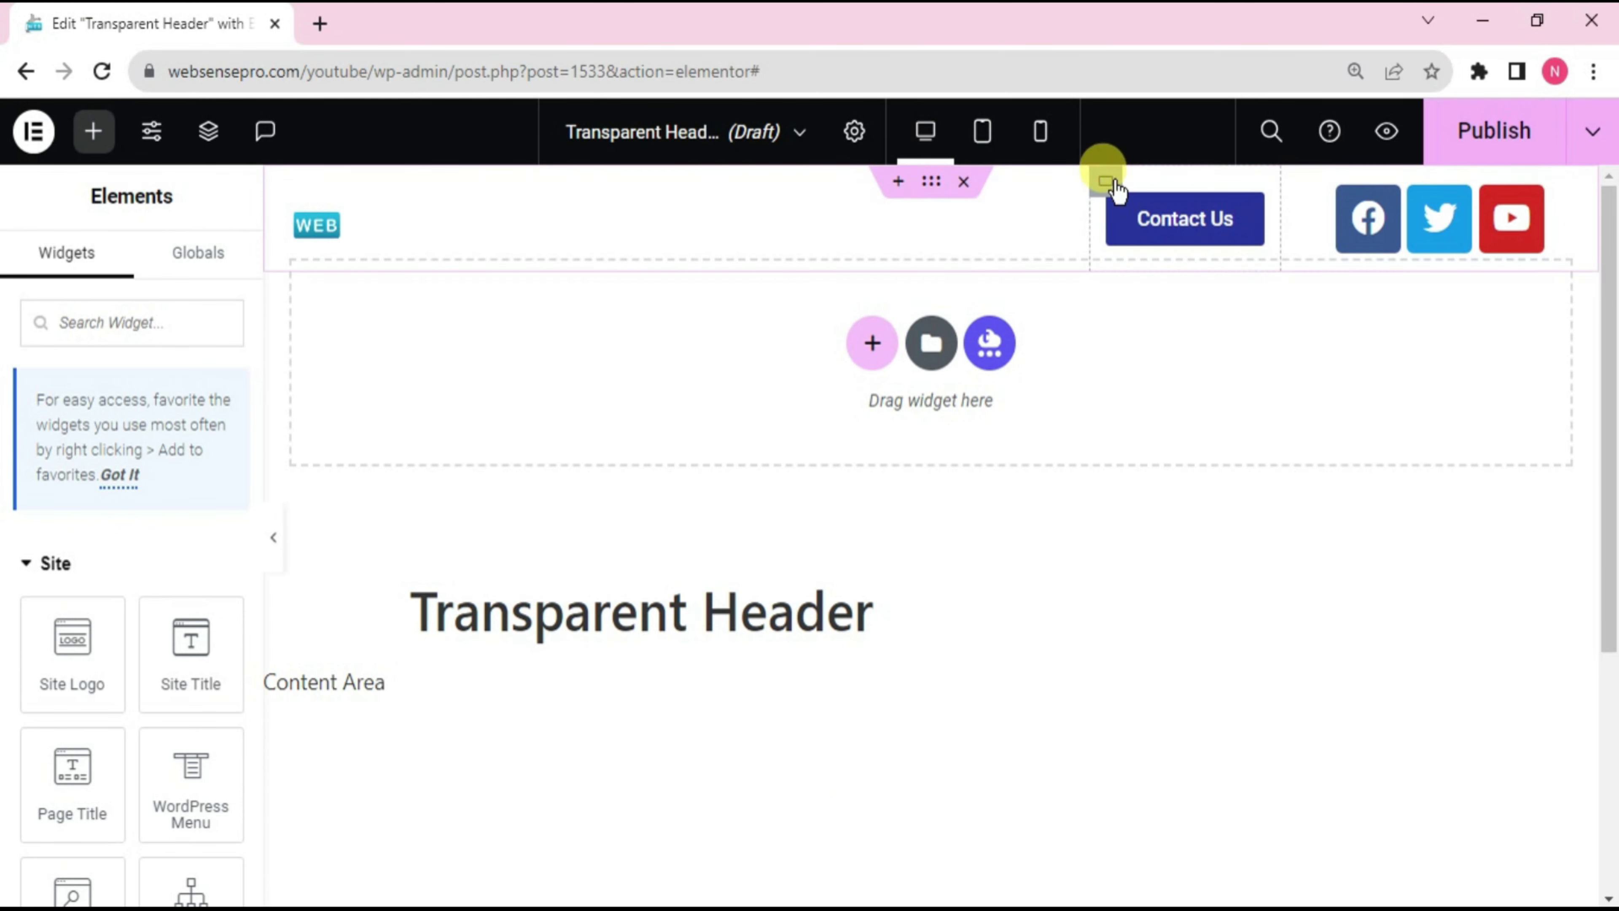
# Step: Set the Contact Us button's Style > Hover animation to Grow
pyautogui.click(1147, 241)
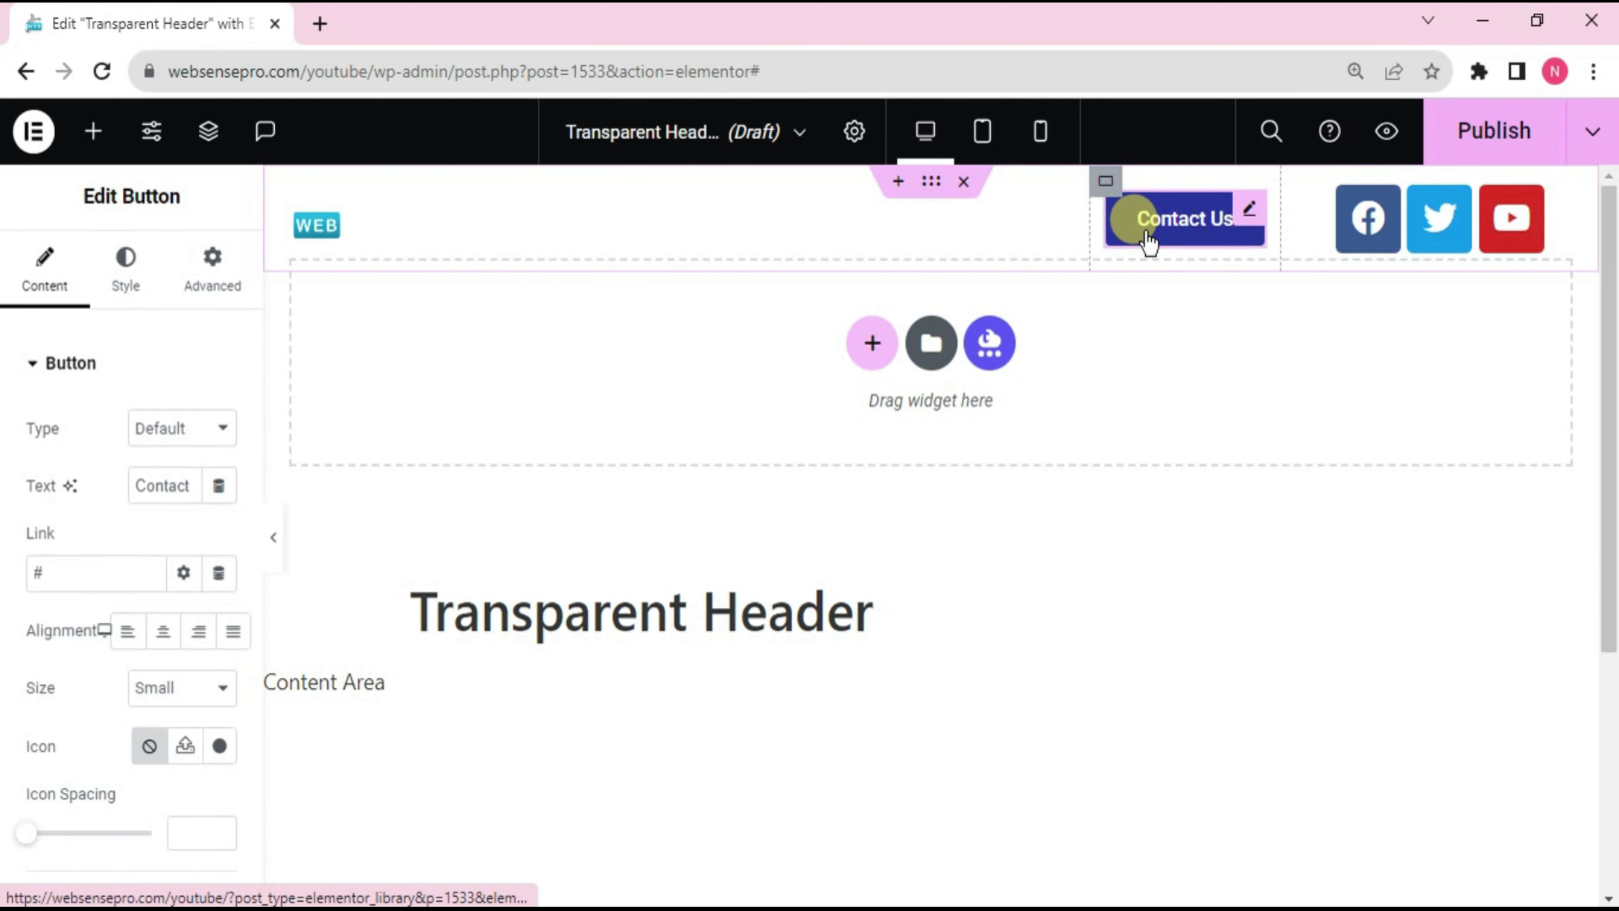
pyautogui.click(129, 273)
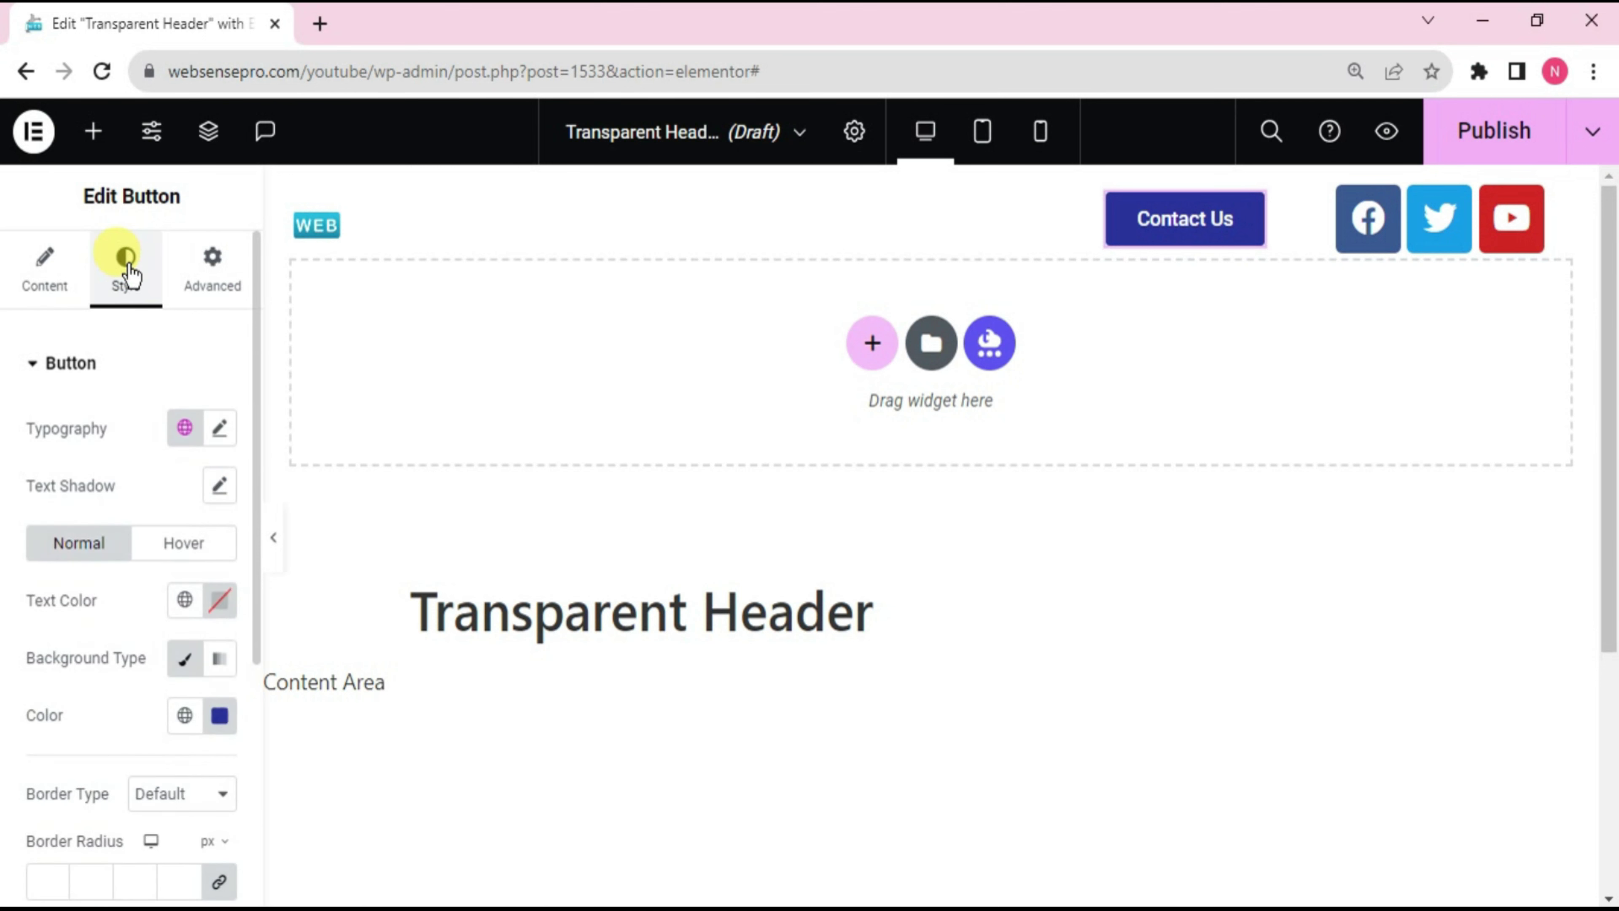
pyautogui.click(192, 544)
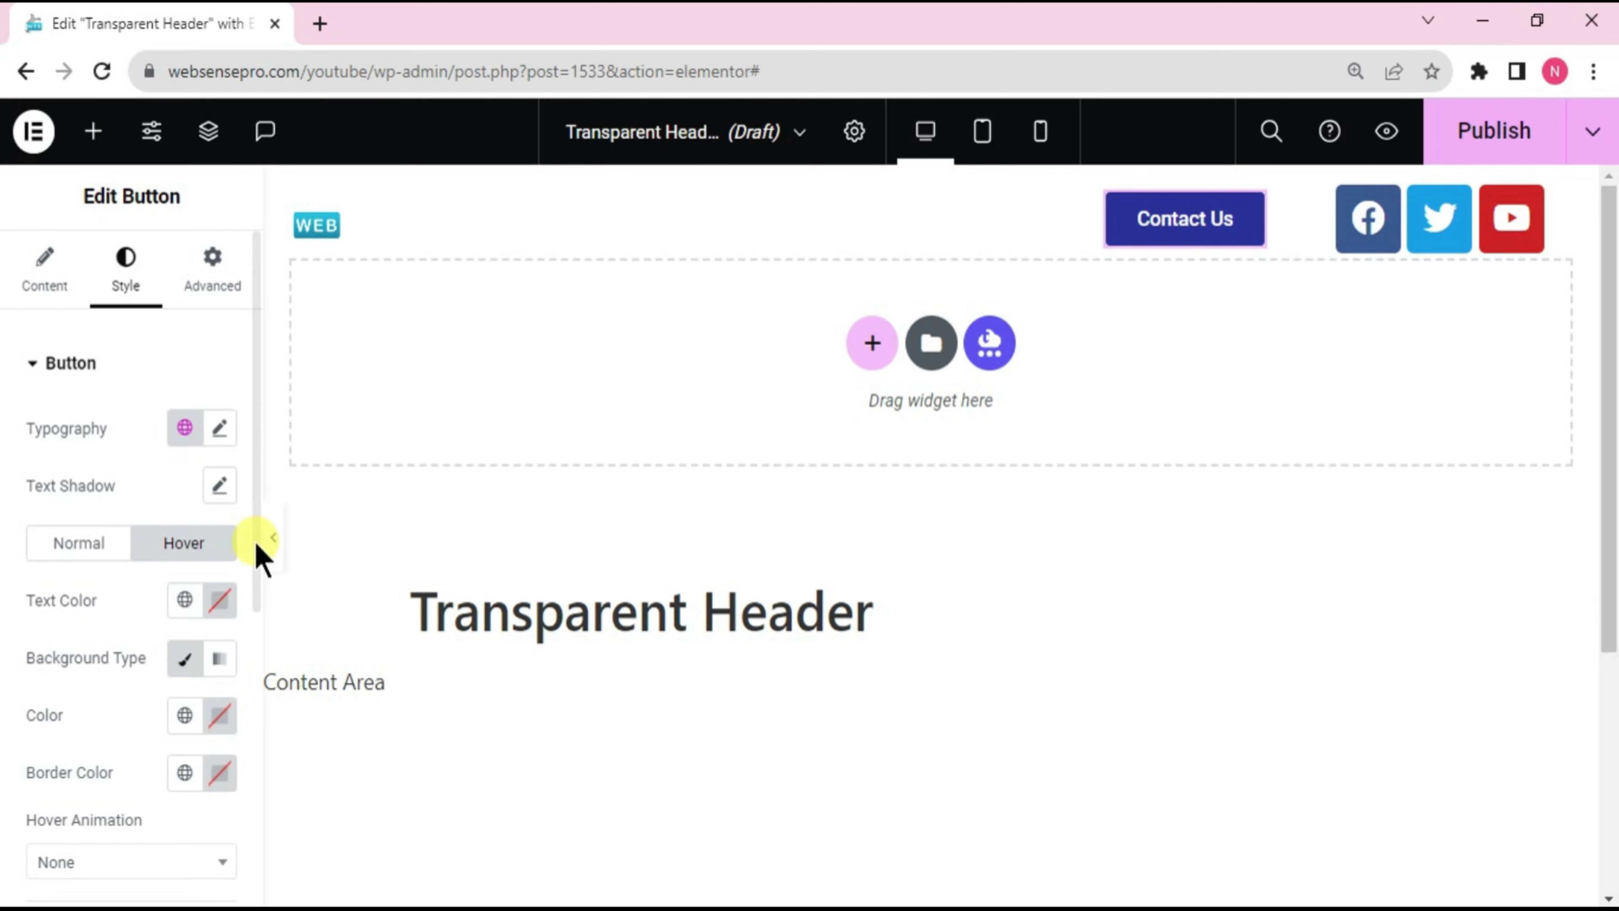
pyautogui.moveTo(256, 546); pyautogui.dragTo(255, 648)
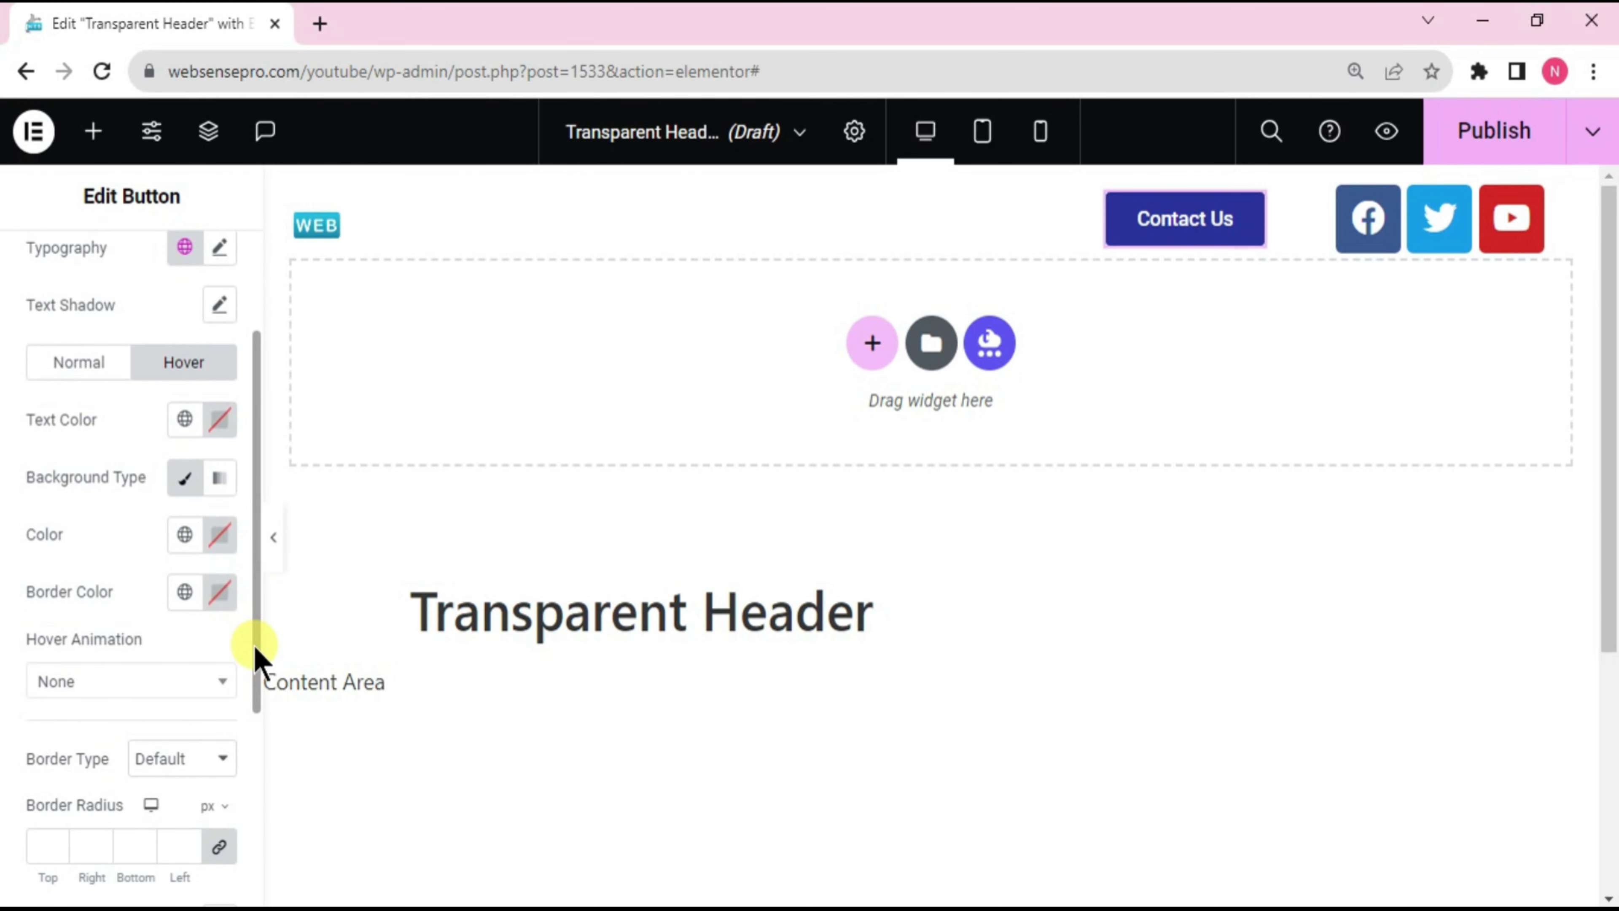
pyautogui.click(86, 687)
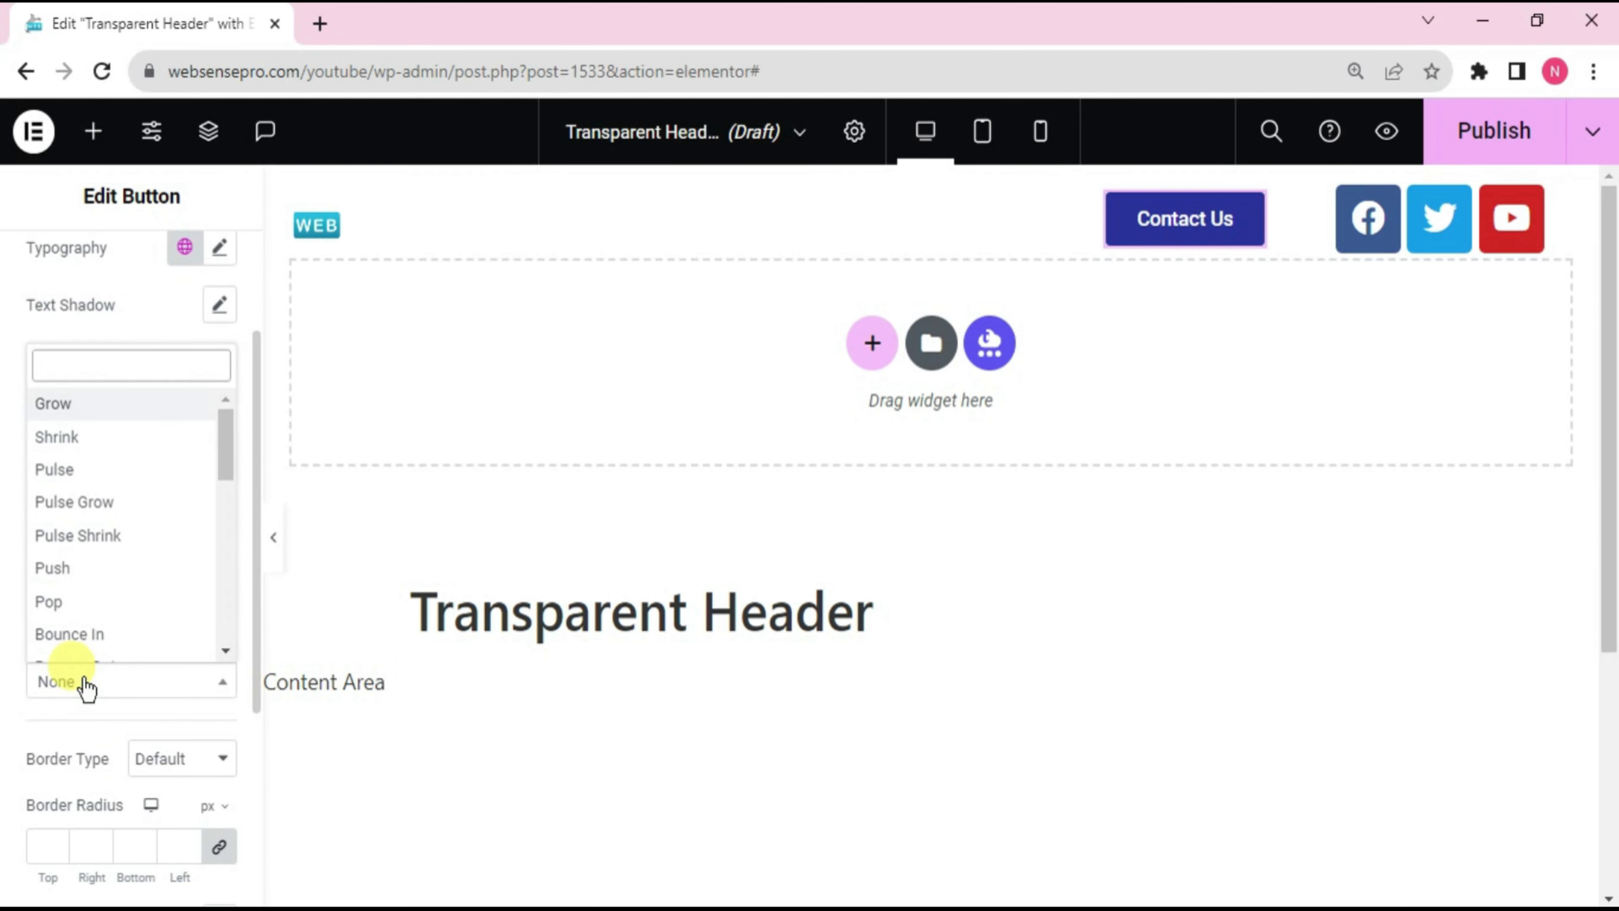
pyautogui.click(70, 407)
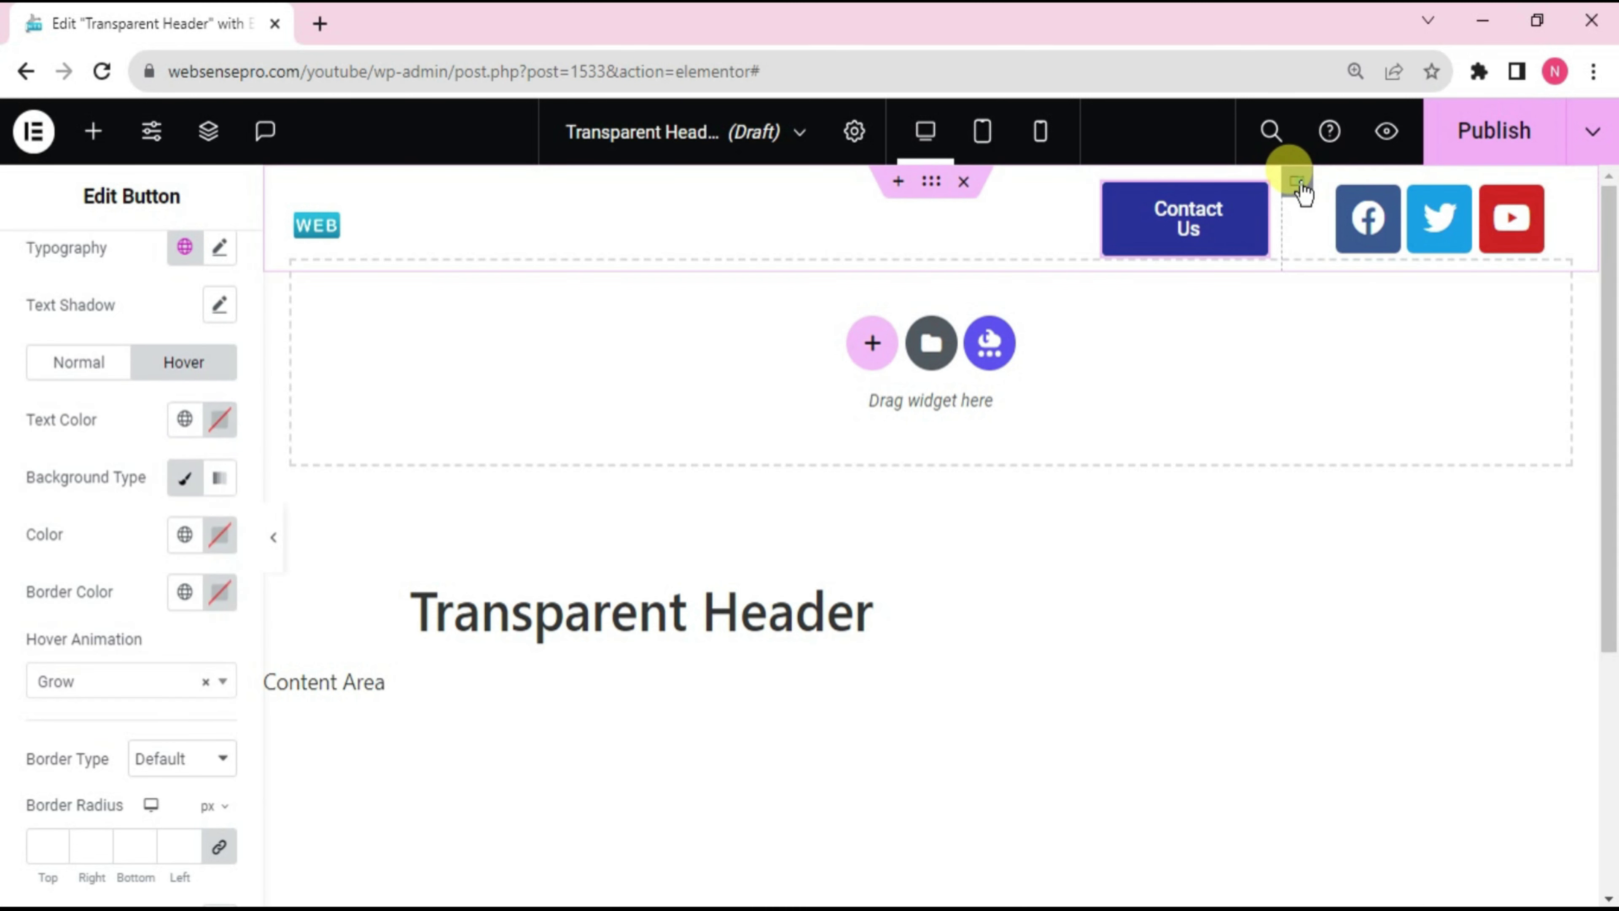
pyautogui.click(1298, 183)
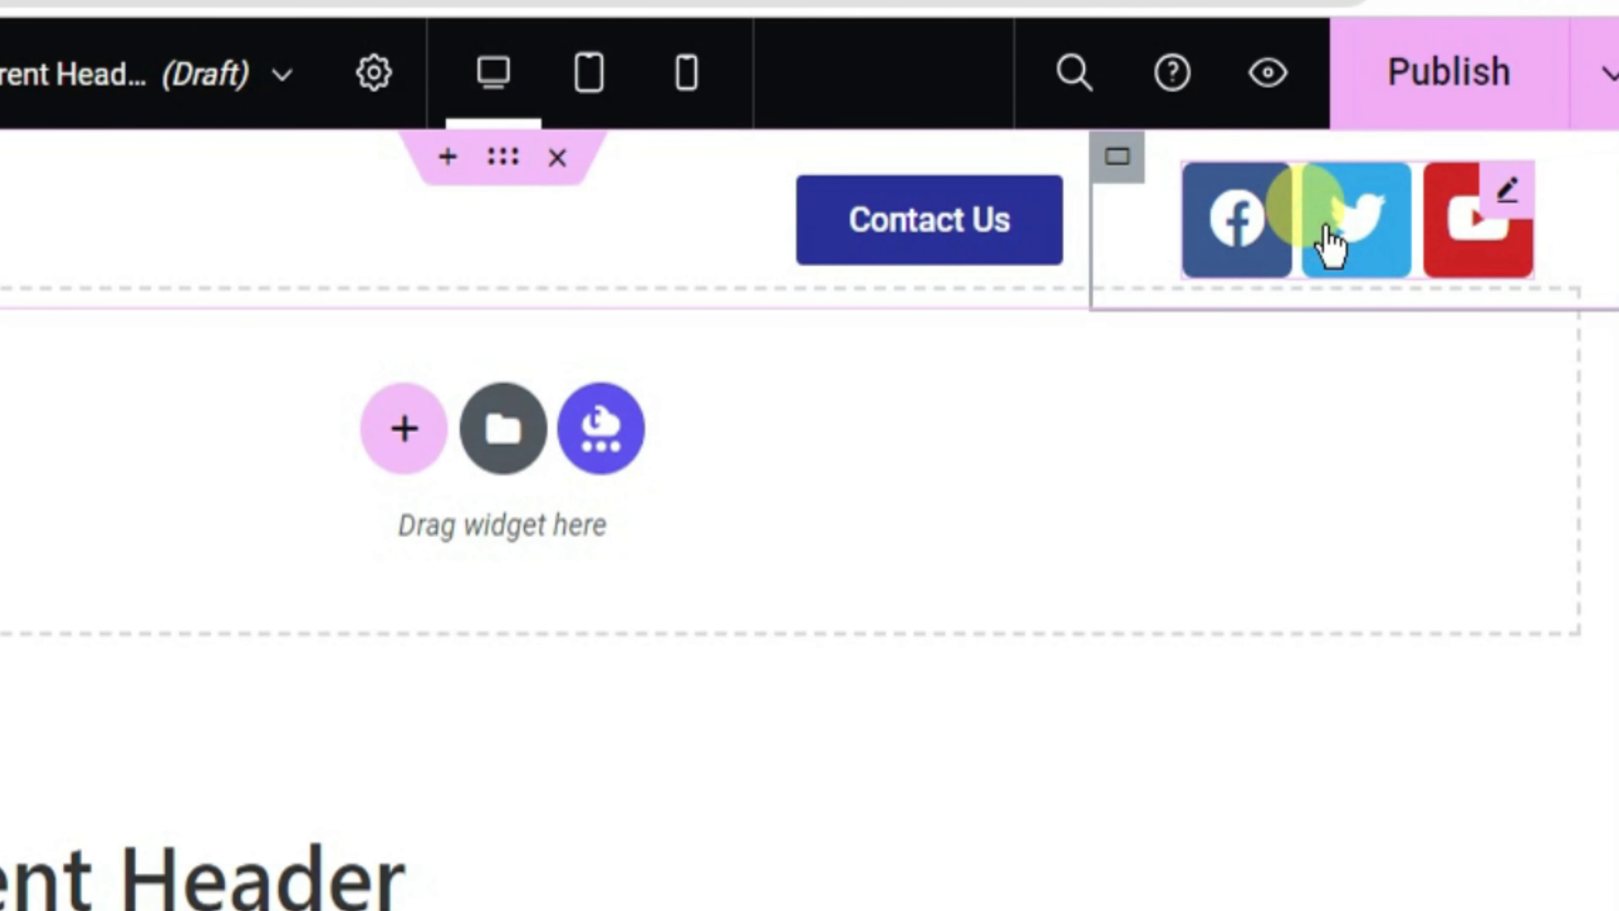
# Step: Apply the Grow hover animation to the Social Icons widget under Style > Icon Hover
pyautogui.click(1329, 242)
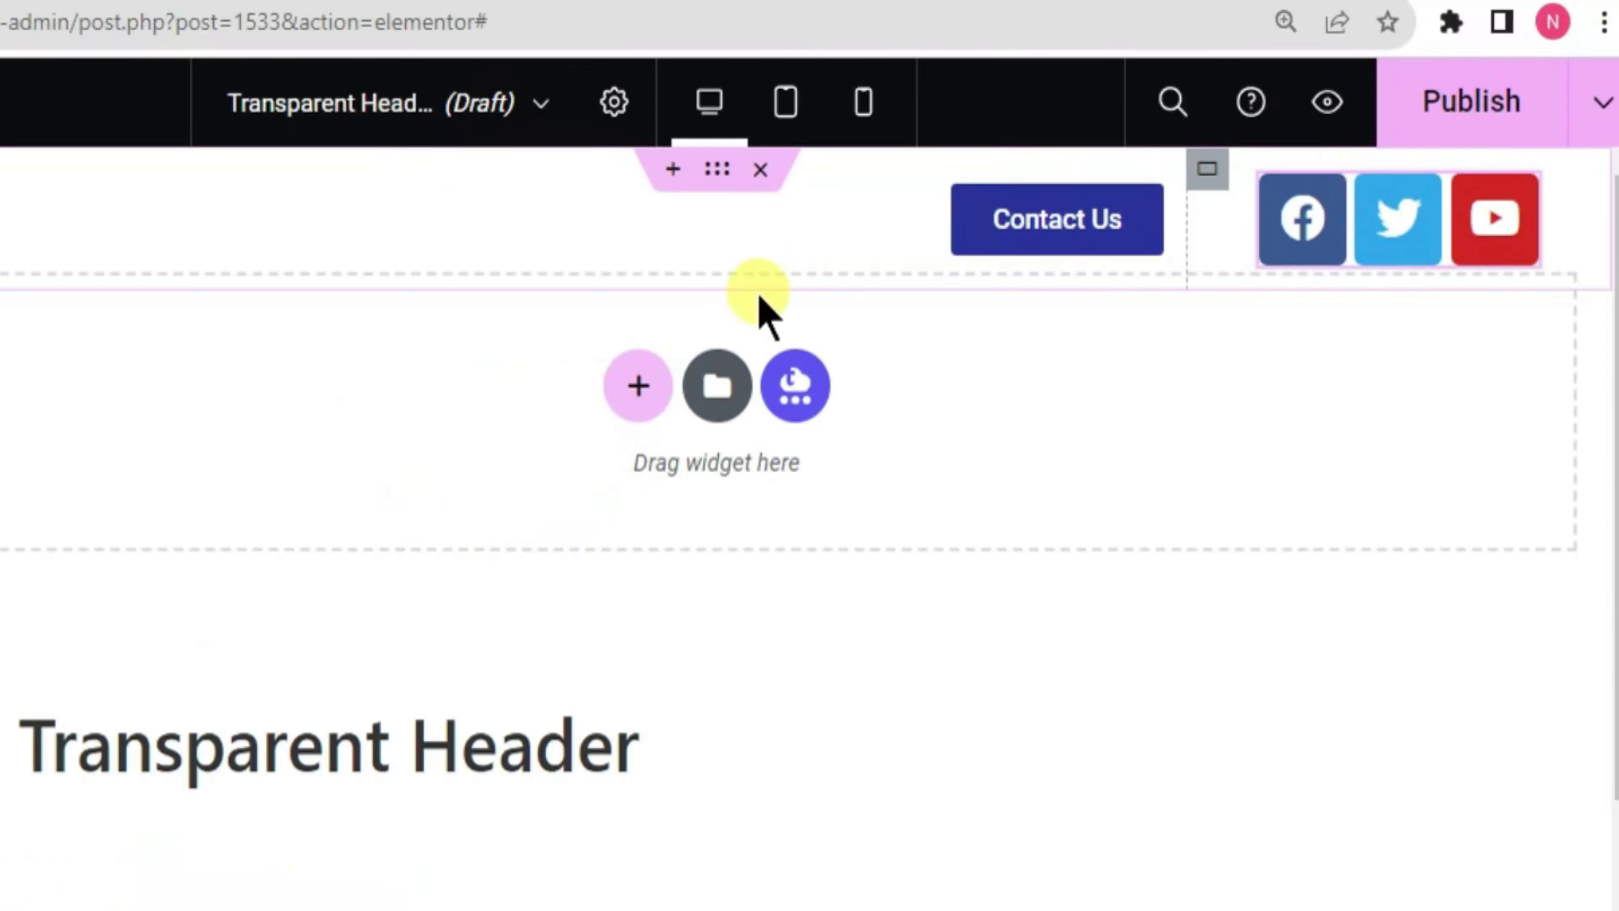
pyautogui.click(124, 278)
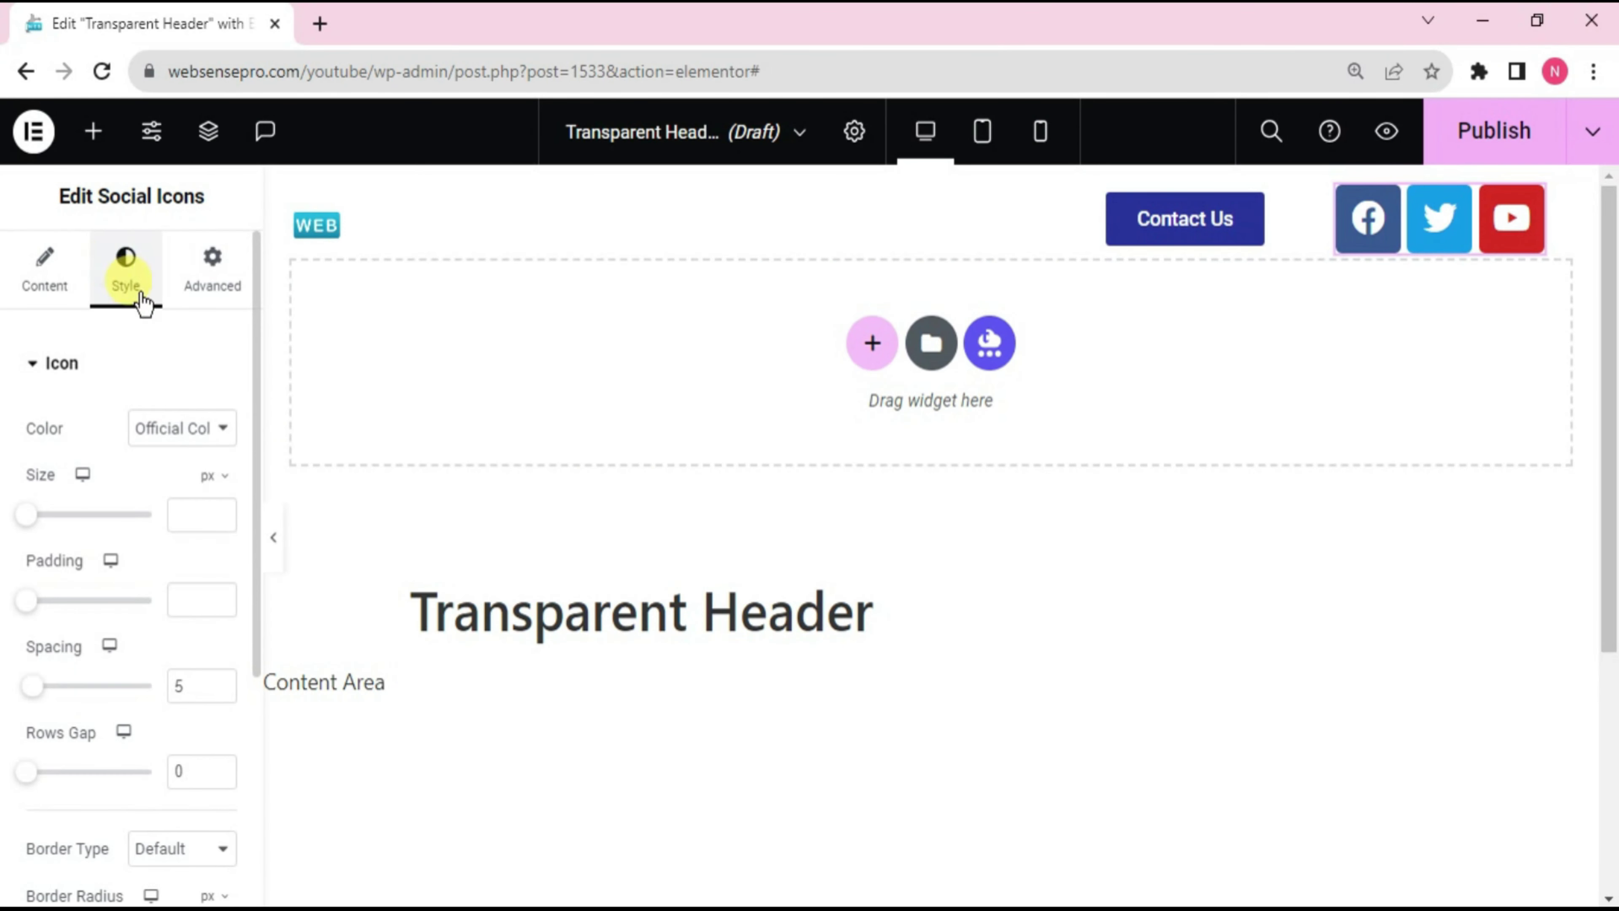
pyautogui.moveTo(255, 511); pyautogui.dragTo(255, 721)
pyautogui.click(86, 712)
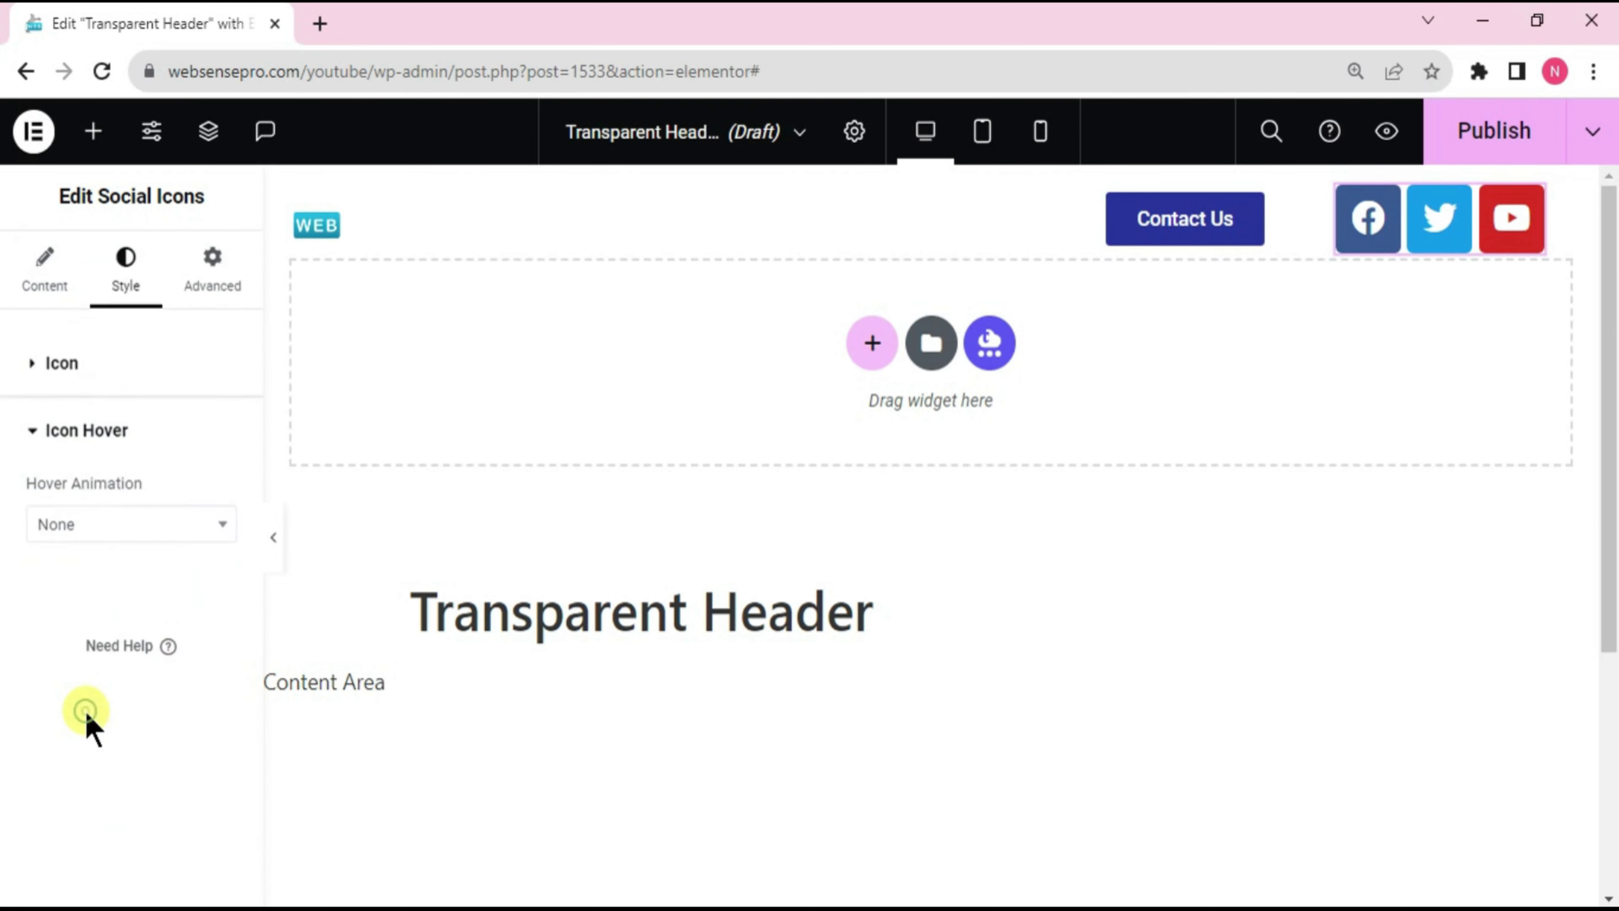
pyautogui.click(124, 527)
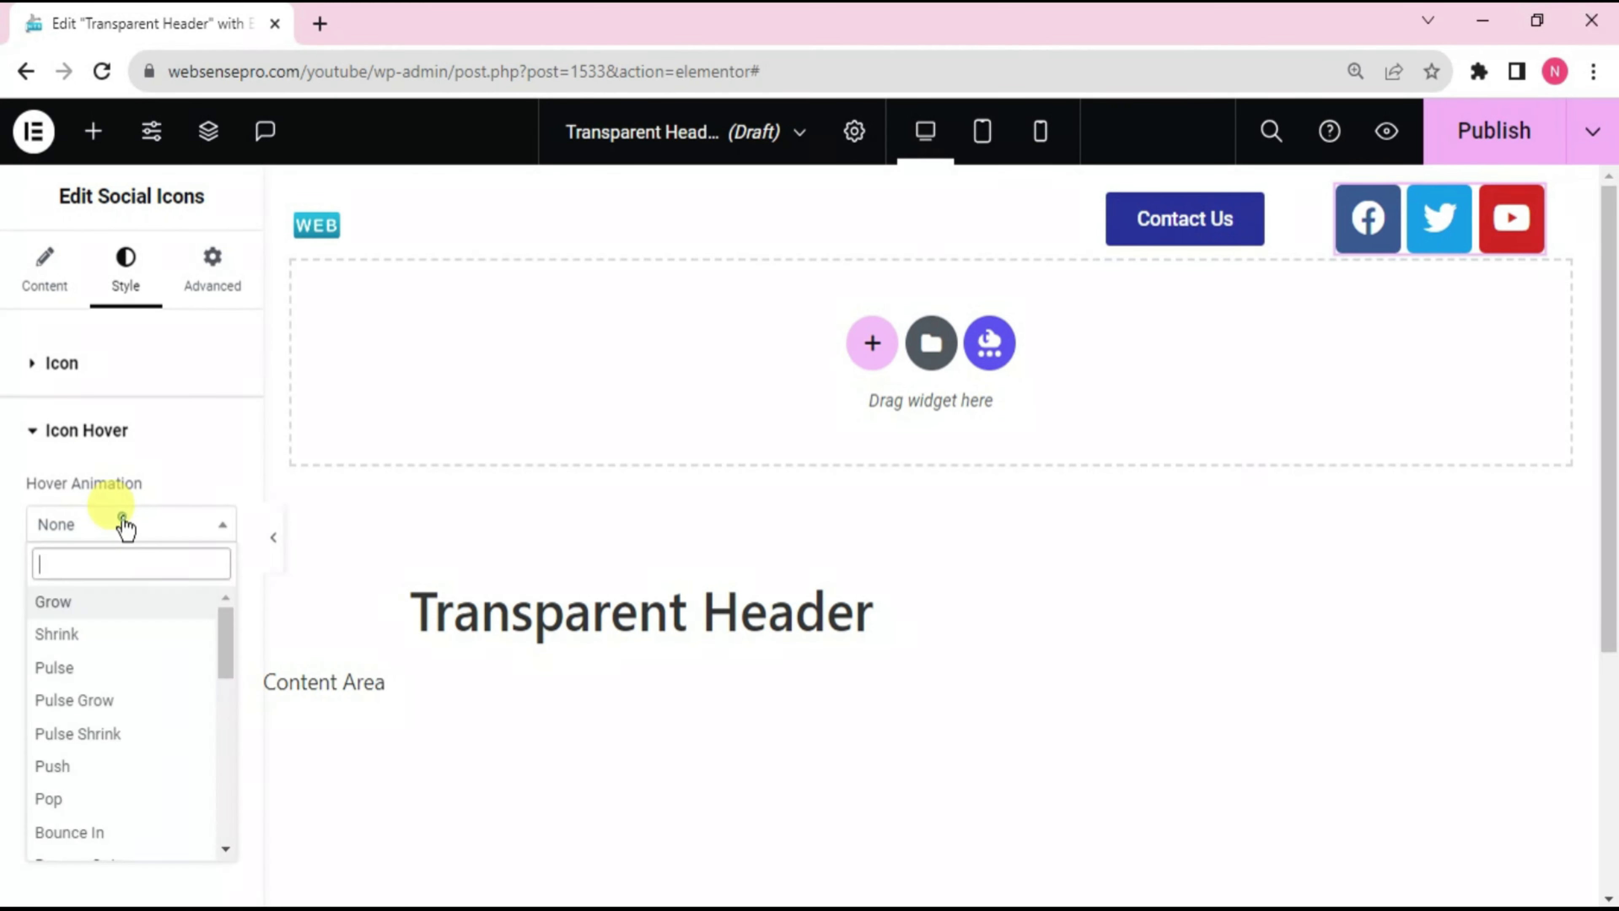
pyautogui.click(78, 611)
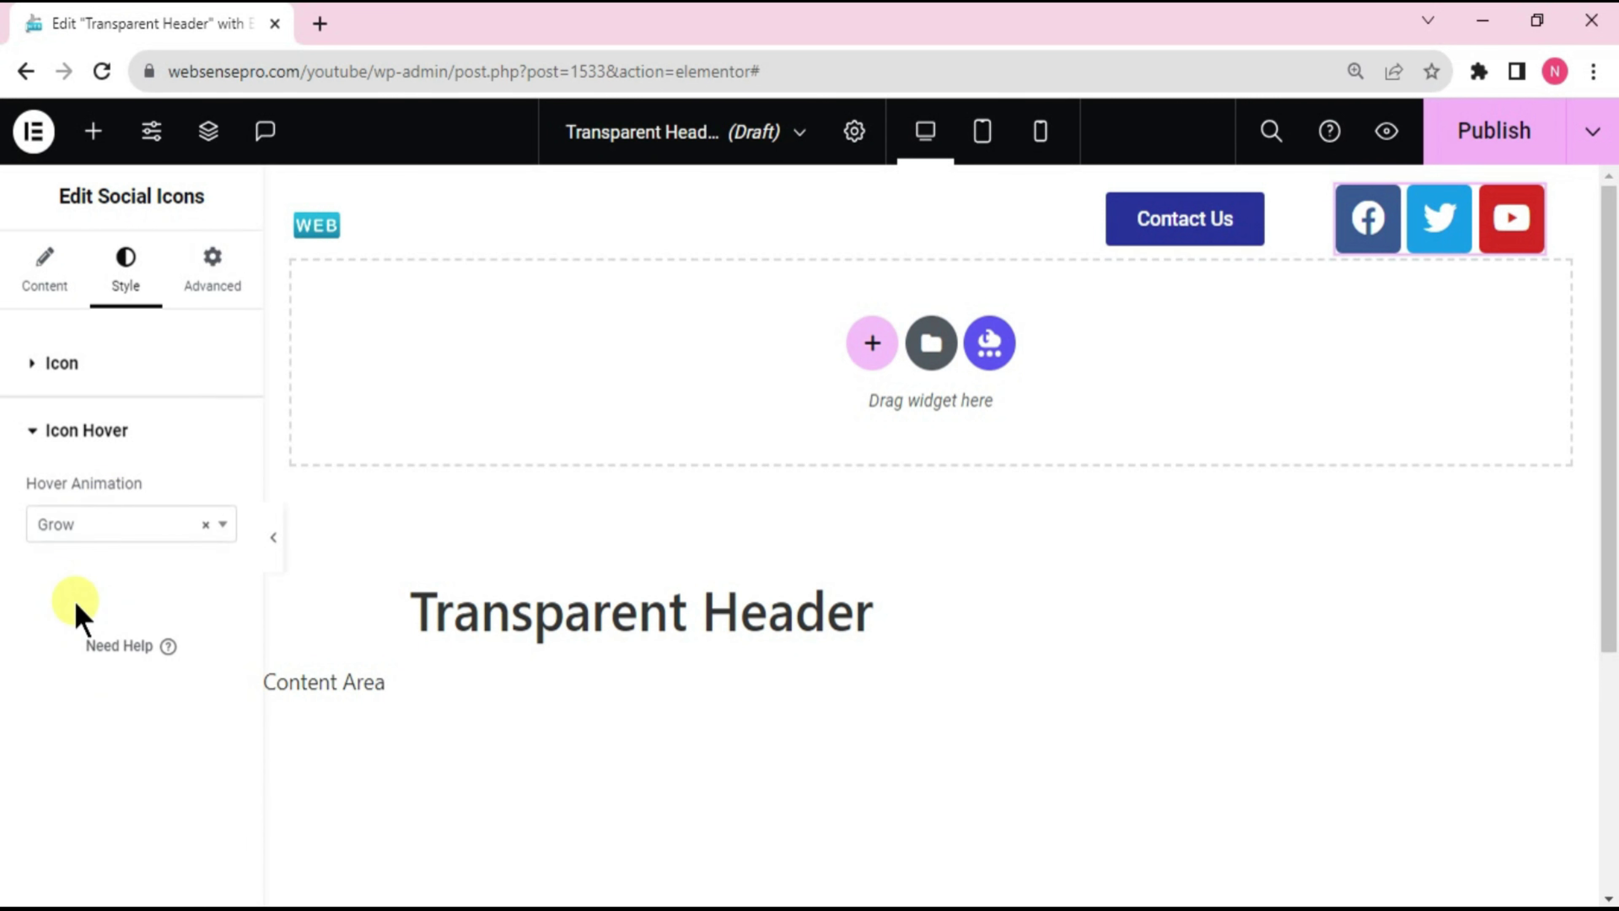
pyautogui.click(1402, 571)
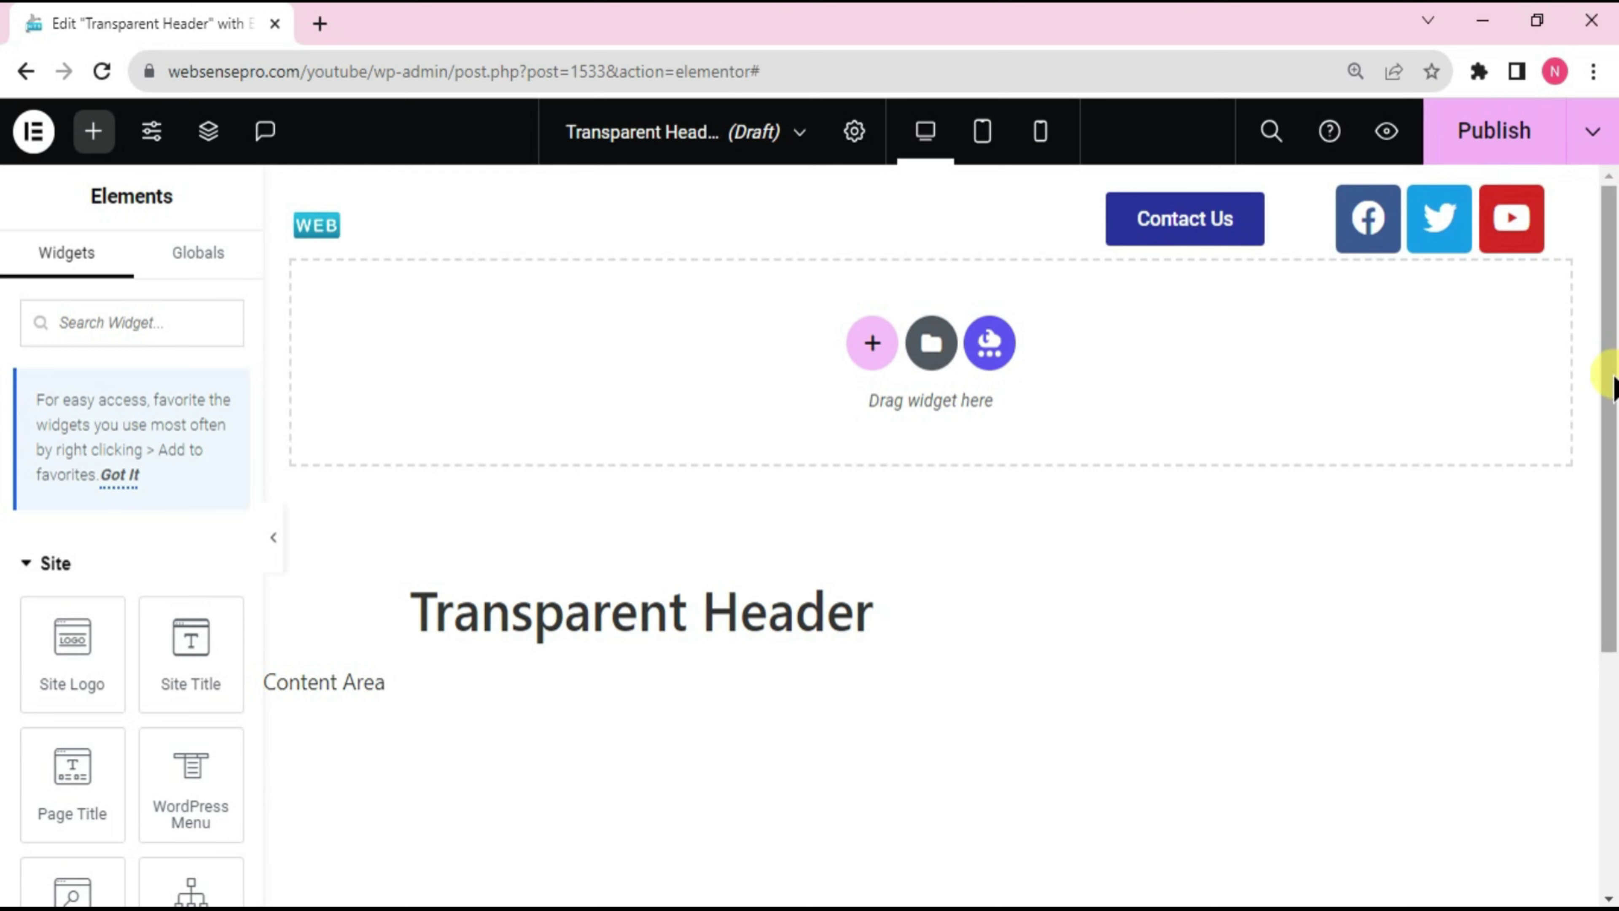
pyautogui.scroll(-4, 1613, 383)
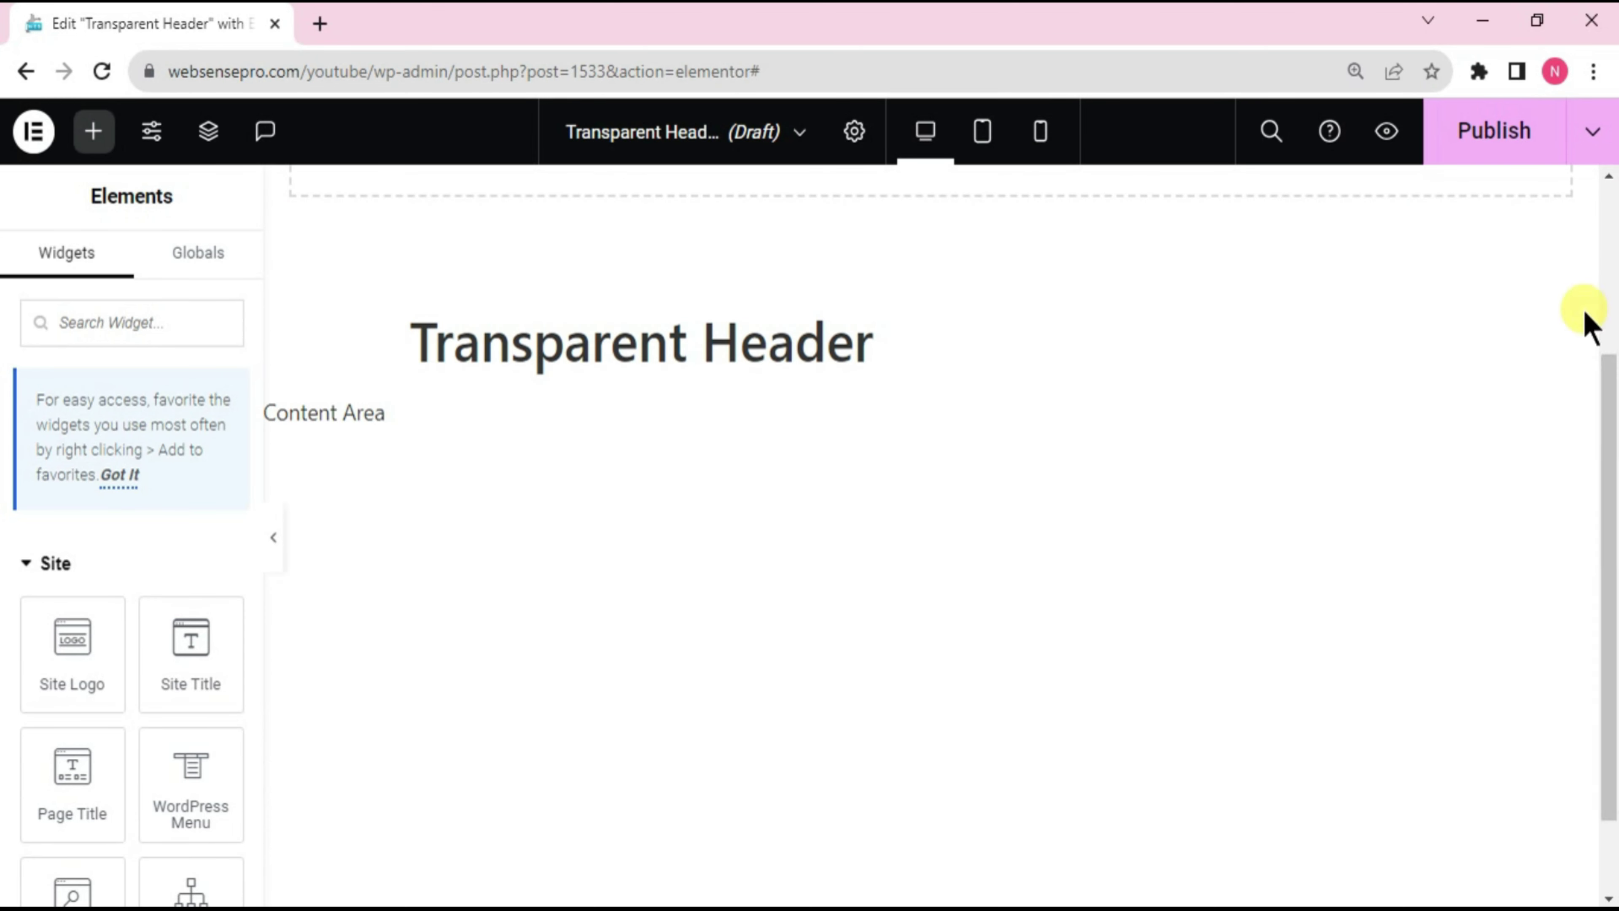
pyautogui.scroll(4, 1611, 408)
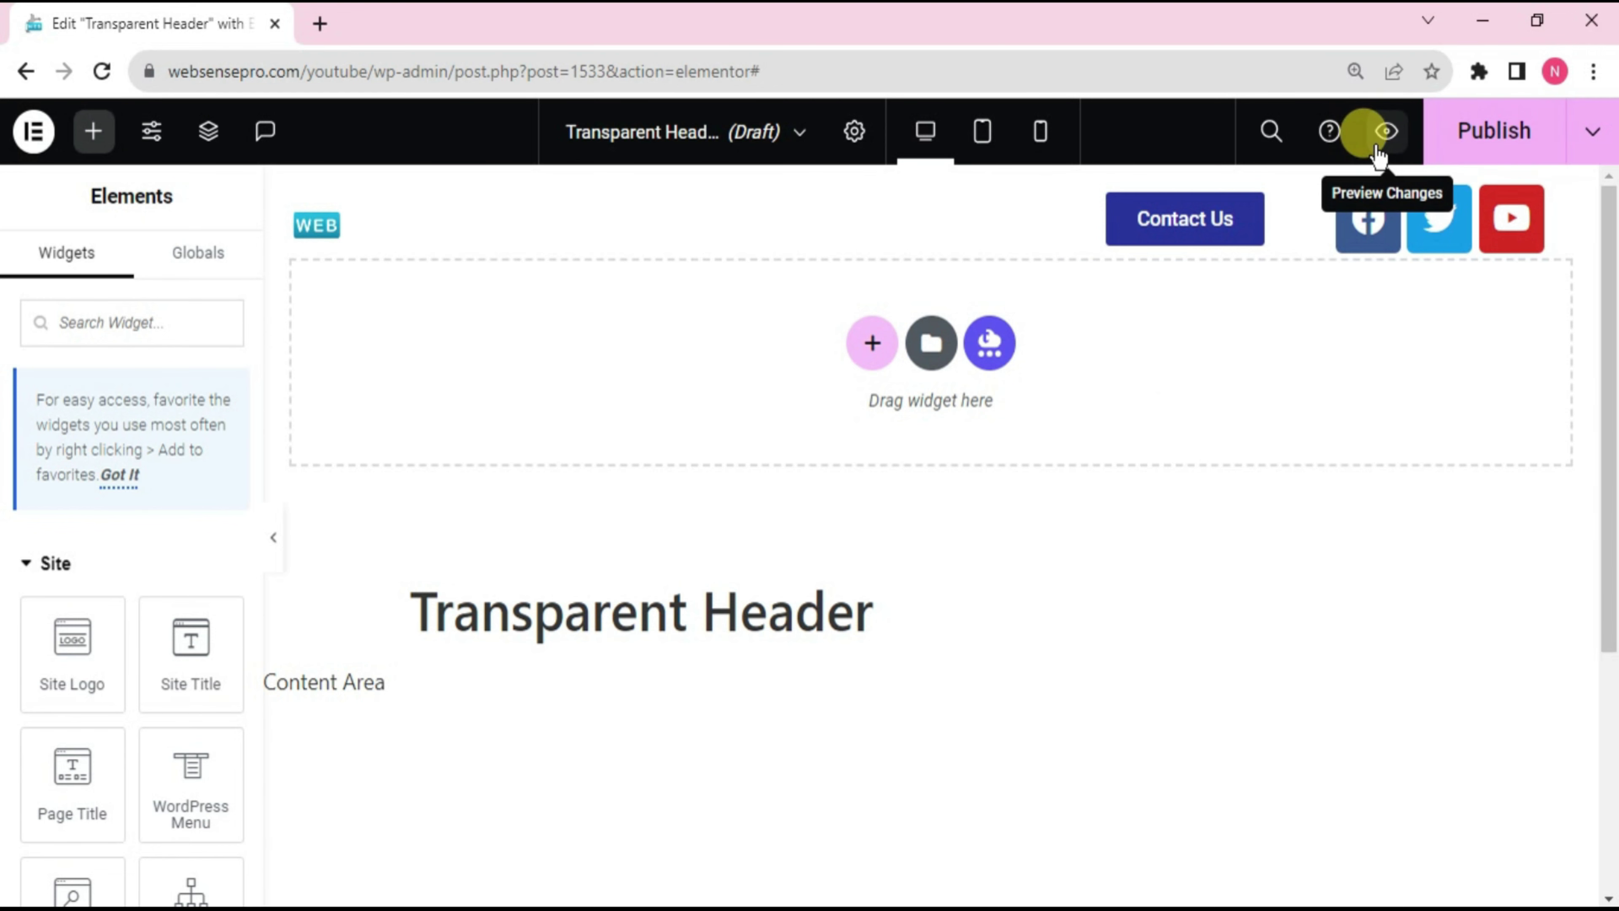
# Step: Add an Include > Singular > Pages display condition in the template's Publish Settings
pyautogui.click(1441, 155)
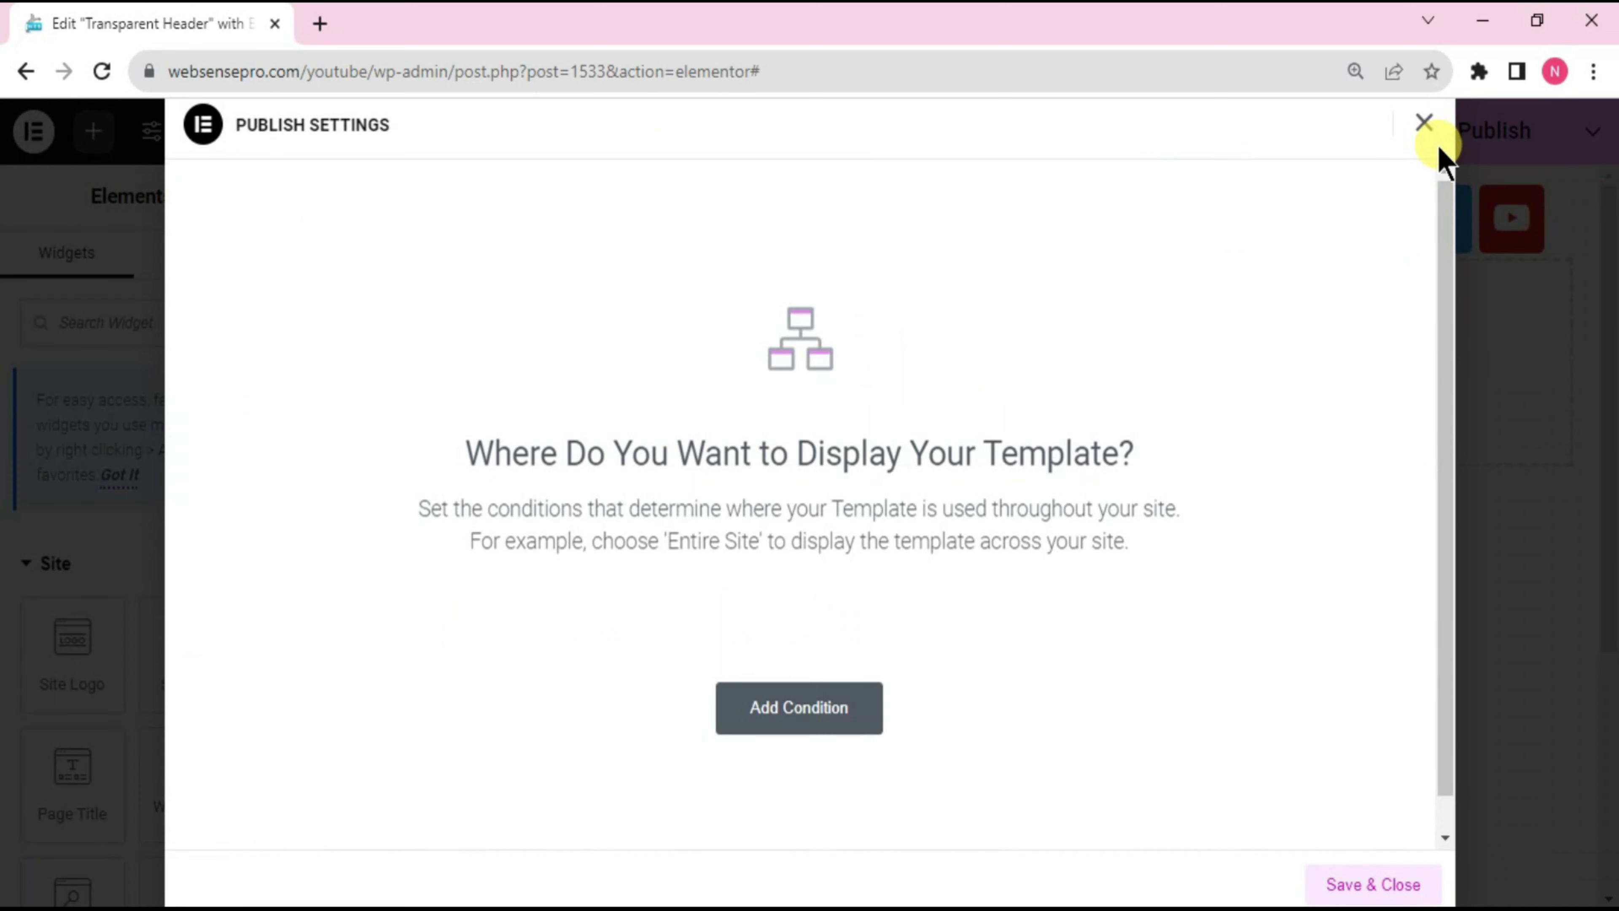
pyautogui.click(811, 704)
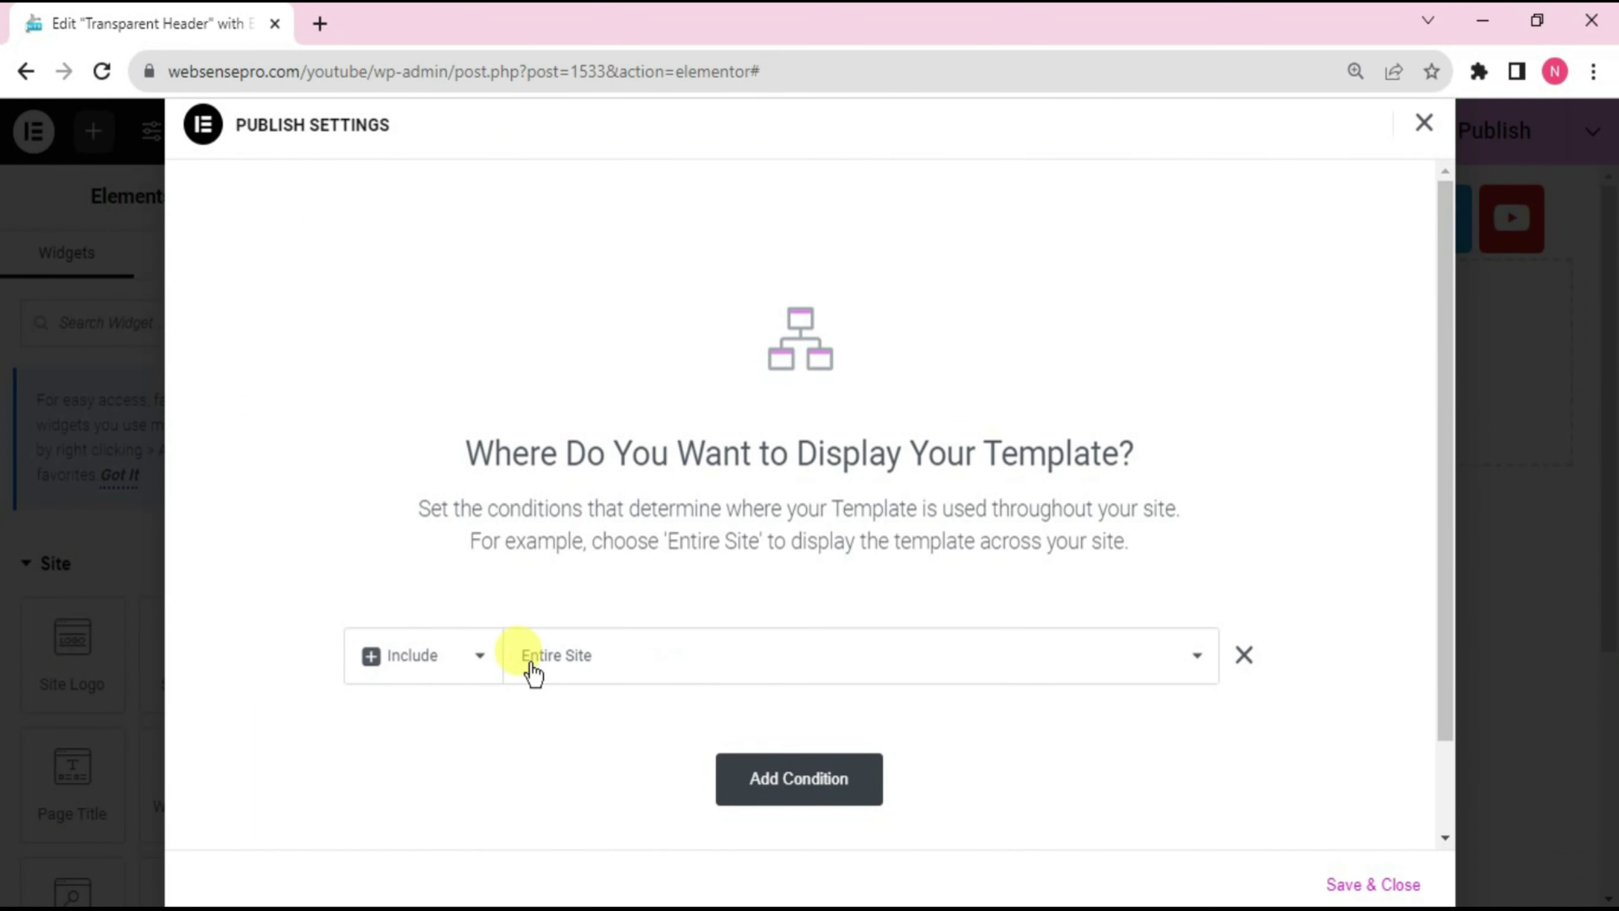
pyautogui.click(652, 660)
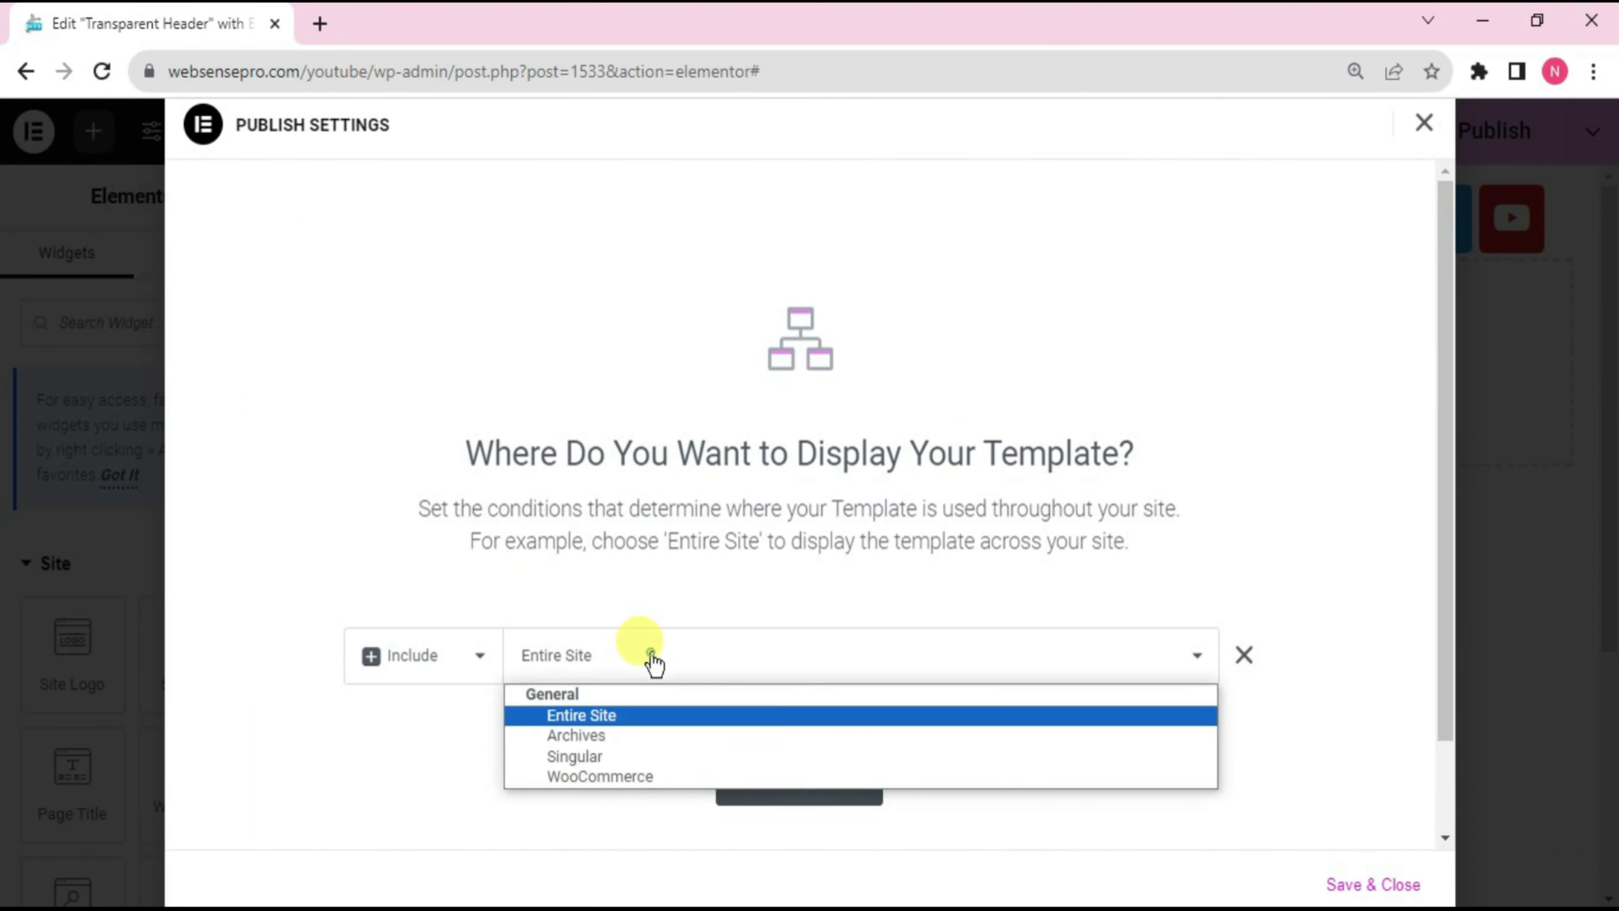
pyautogui.click(583, 758)
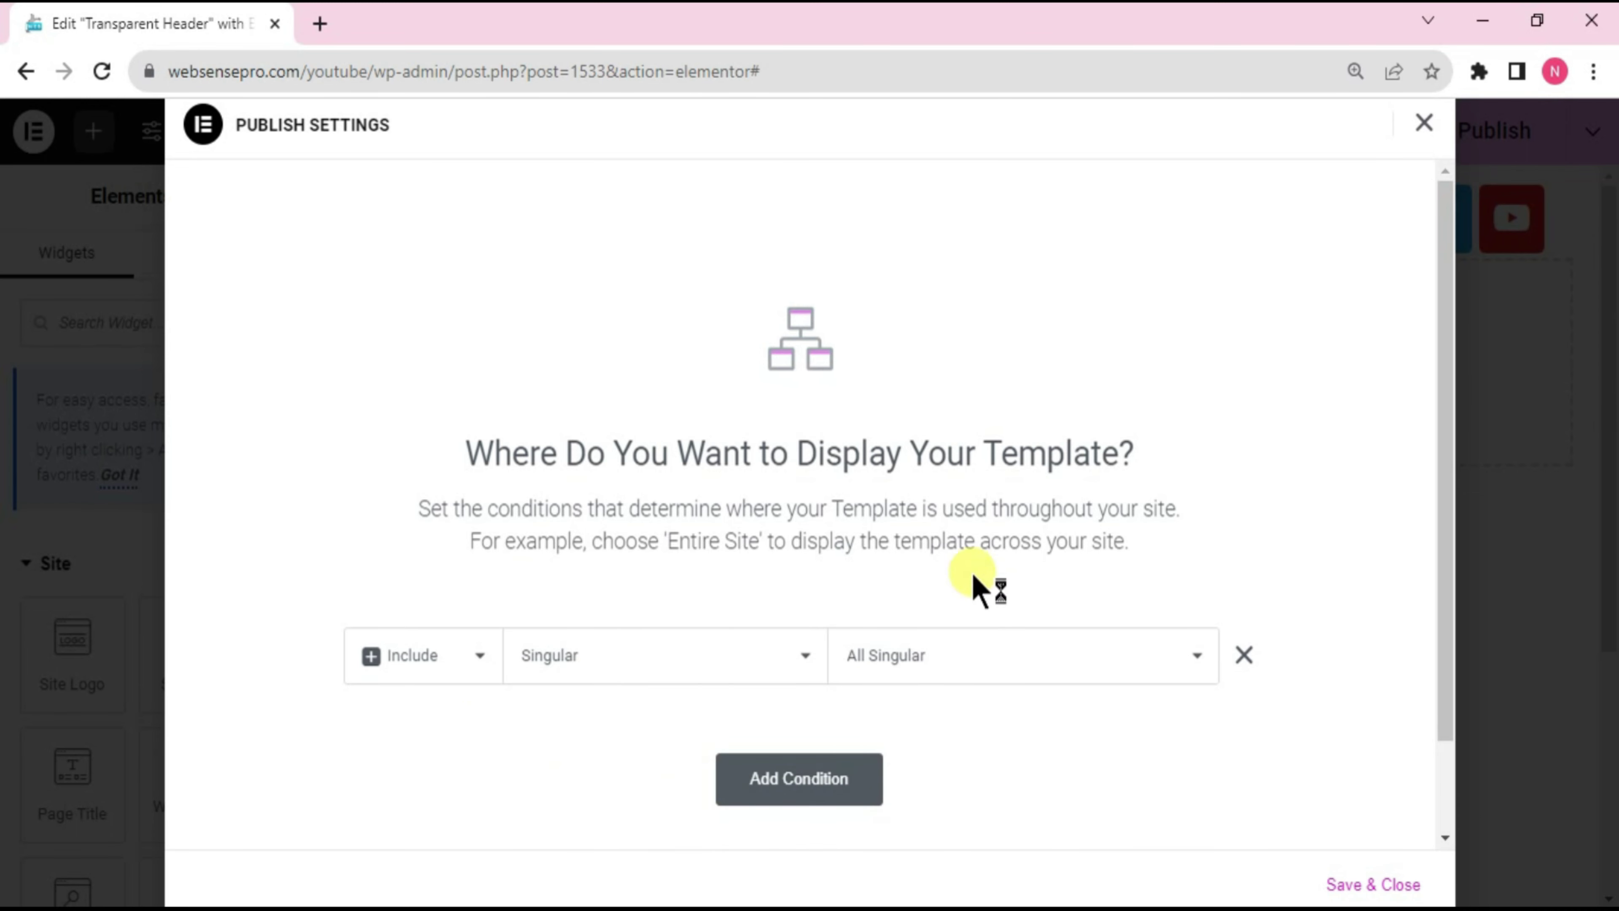
pyautogui.click(982, 655)
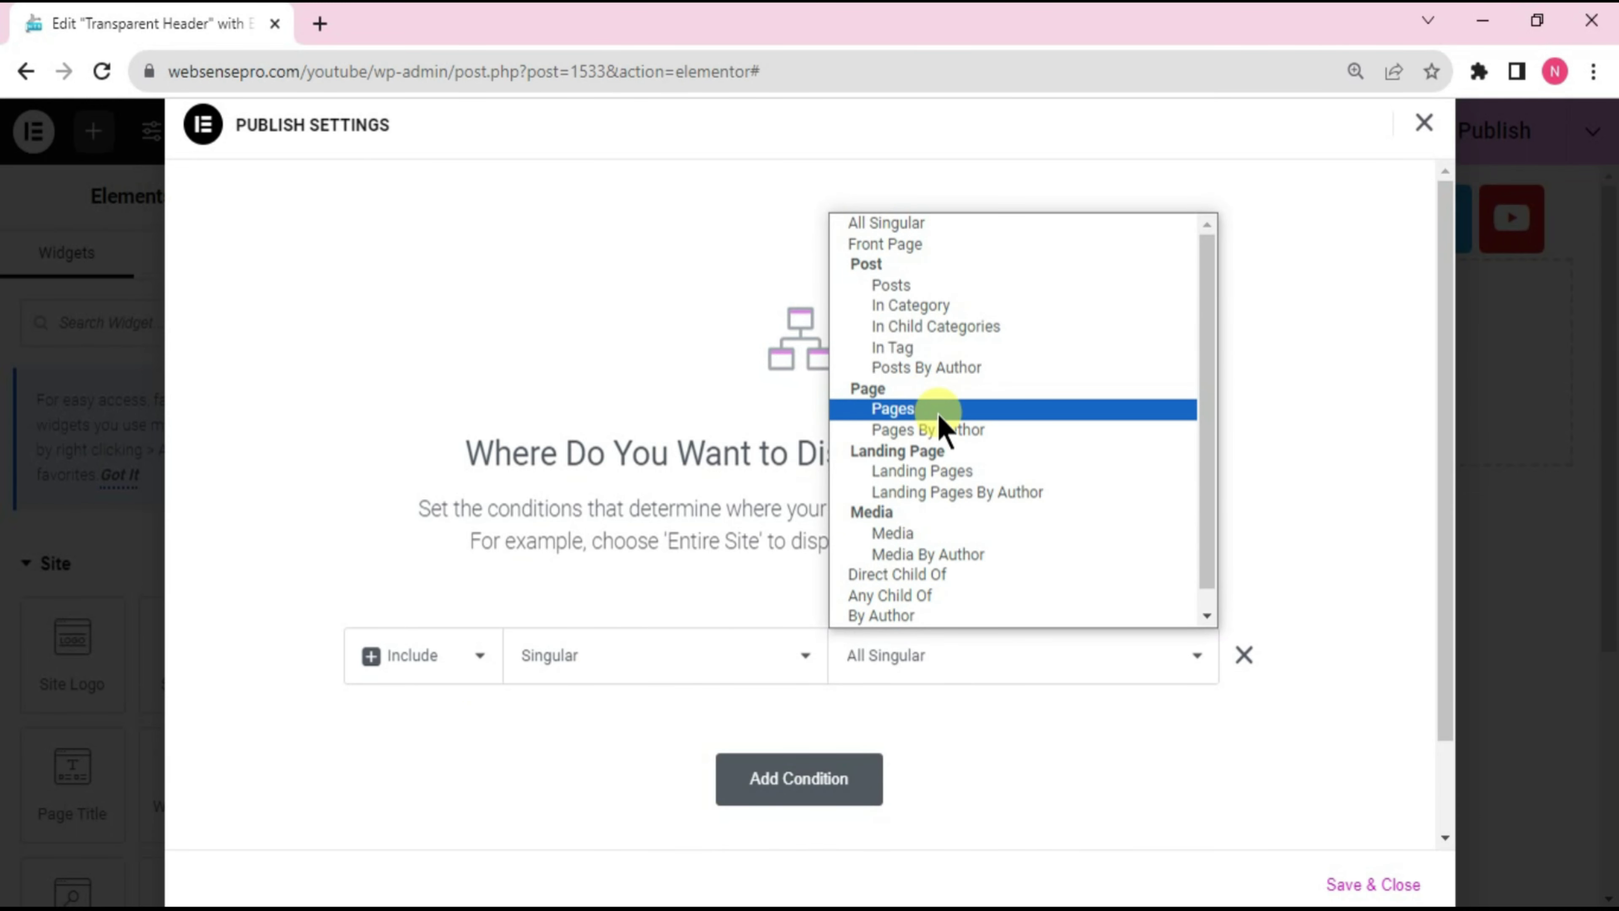
pyautogui.click(940, 412)
# Step: Choose the Transparent Header page for the condition and Save & Close
pyautogui.click(1096, 665)
pyautogui.click(1127, 652)
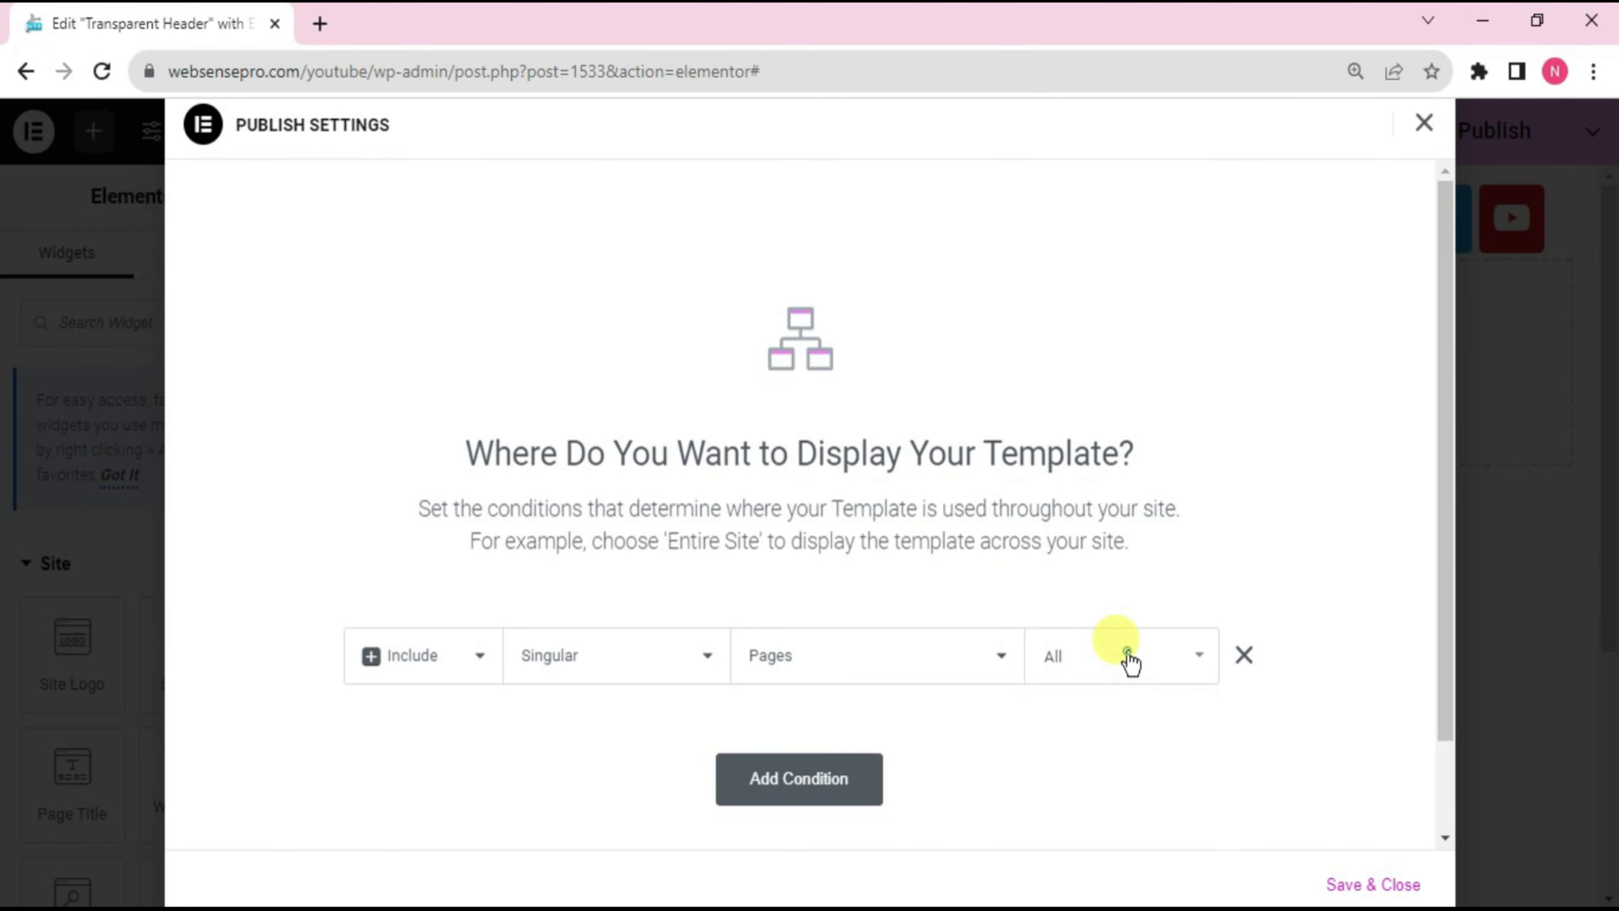
pyautogui.click(1207, 658)
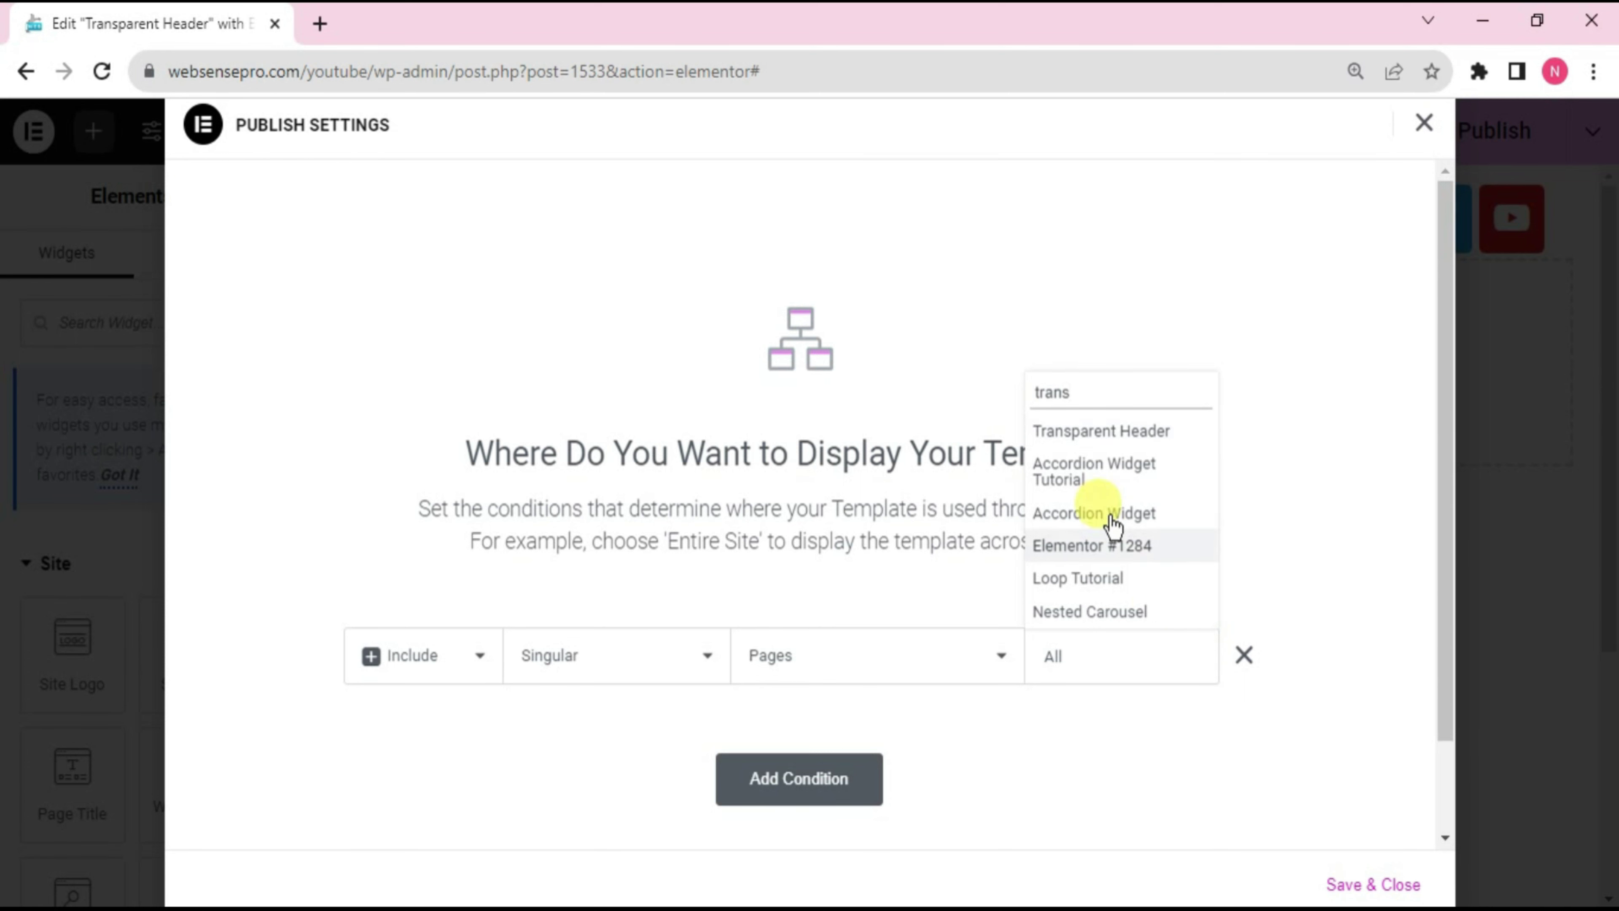
pyautogui.click(1096, 437)
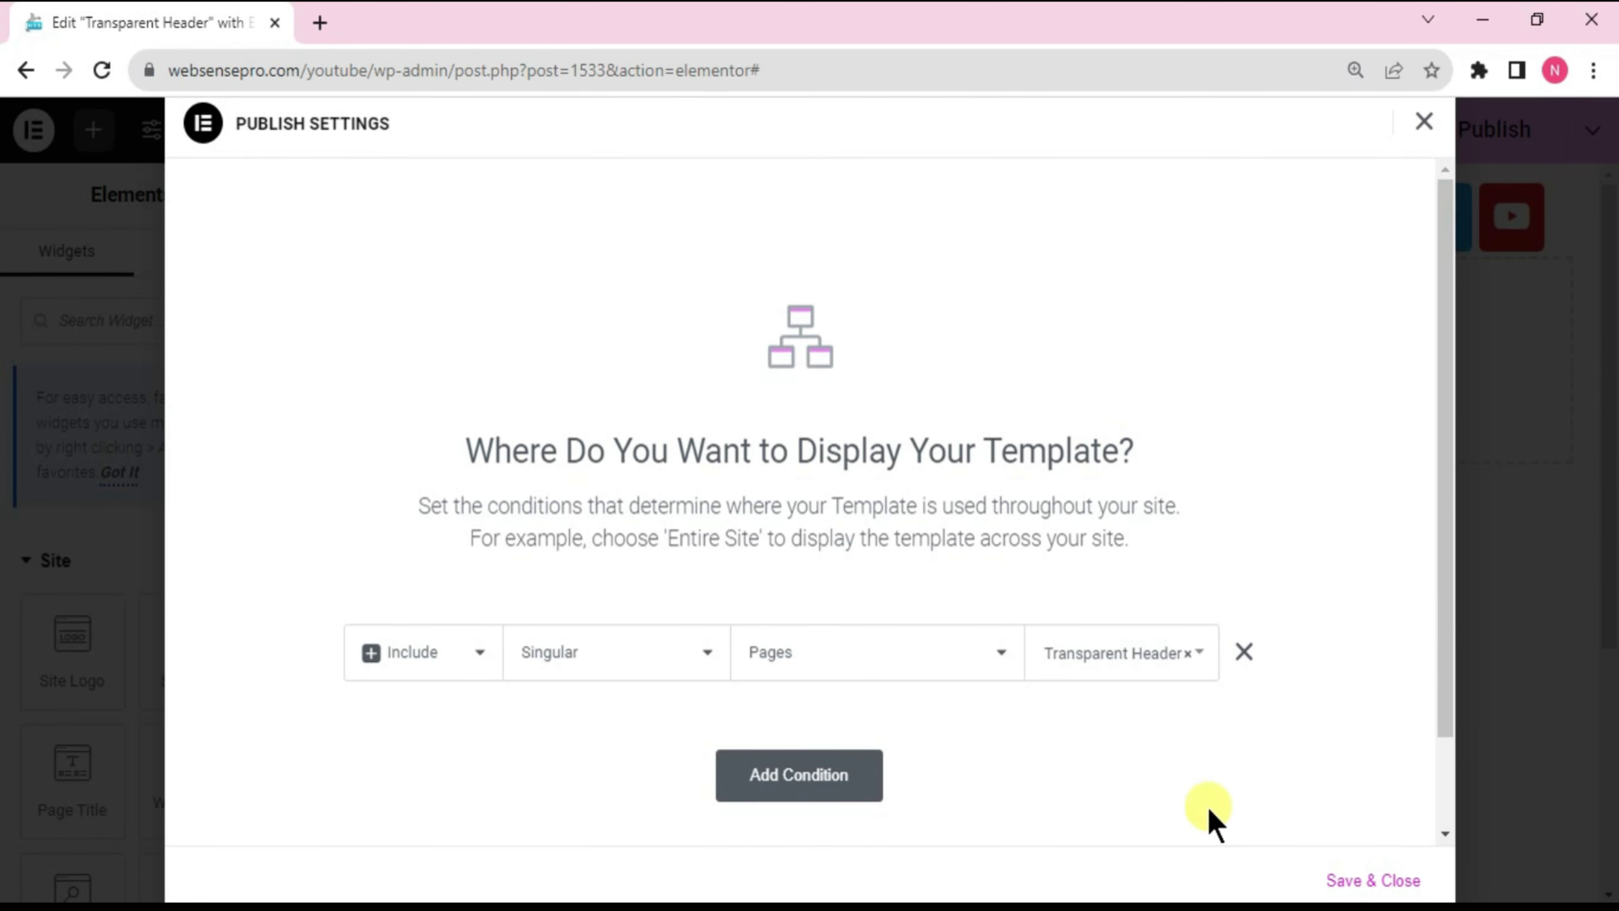
pyautogui.click(1352, 882)
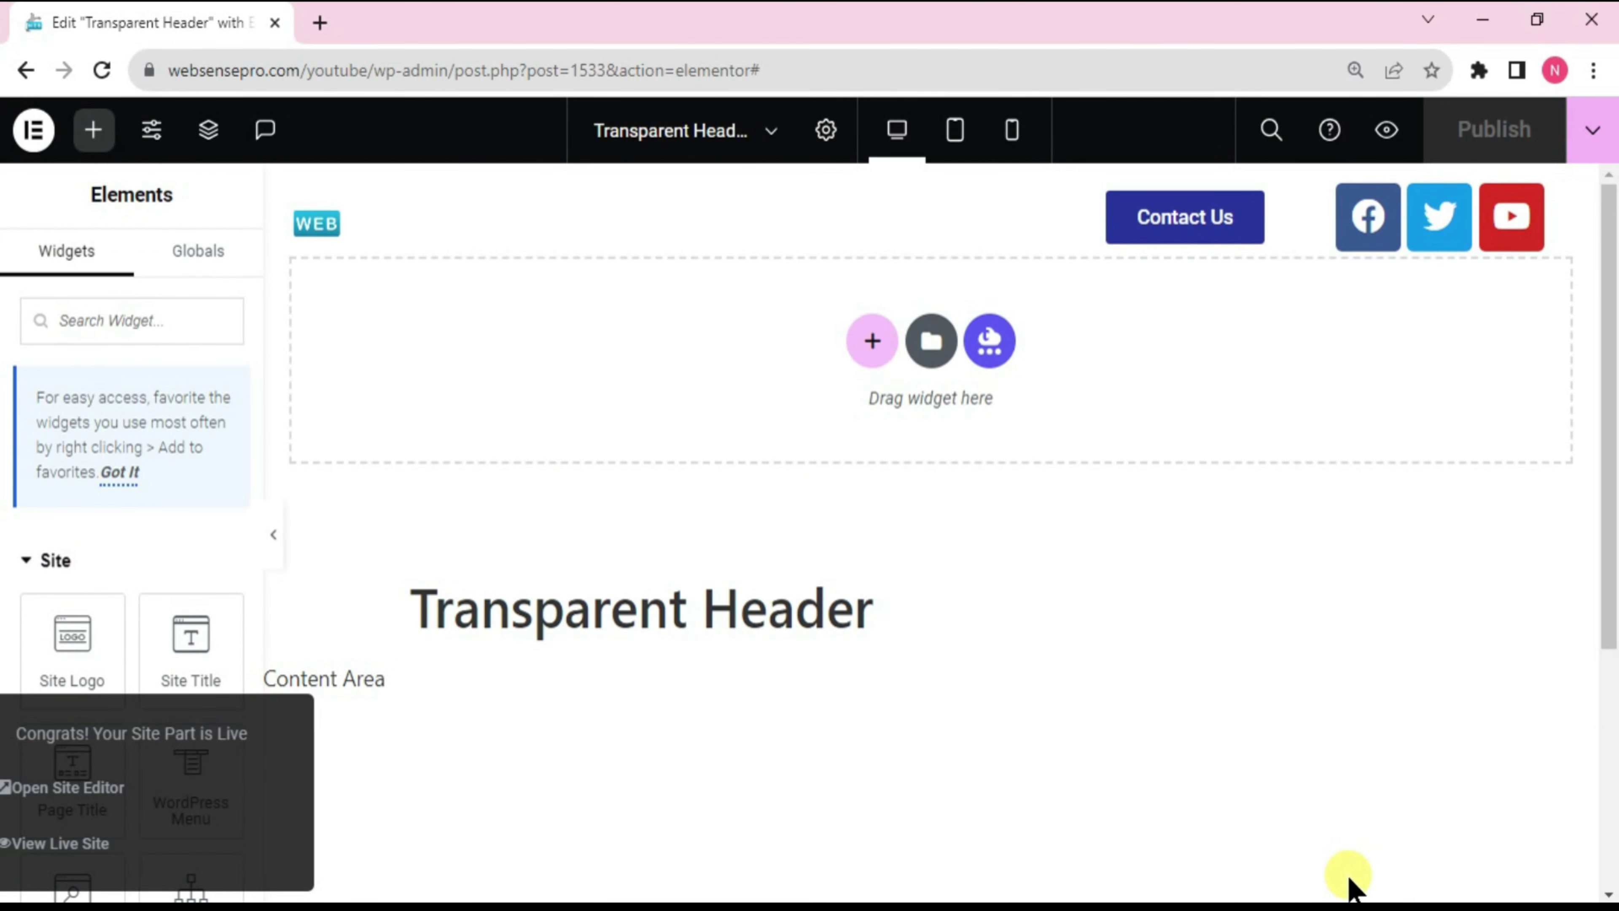
# Step: Preview the Transparent Header page in a new tab, scroll to check the sticky header, then return
pyautogui.click(320, 22)
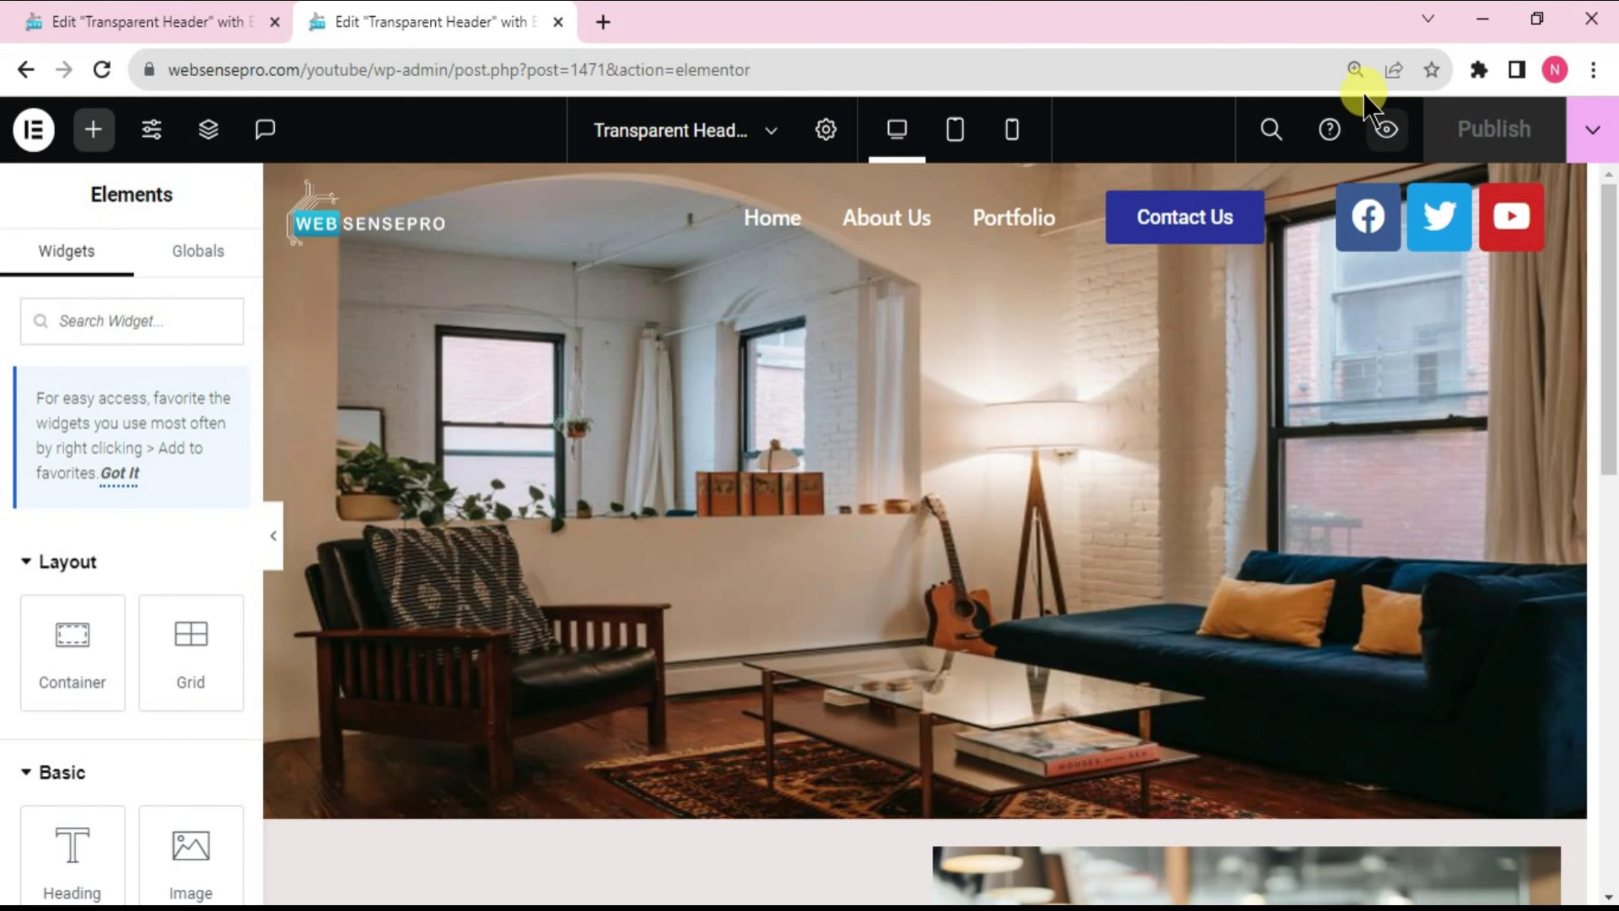
pyautogui.click(1386, 129)
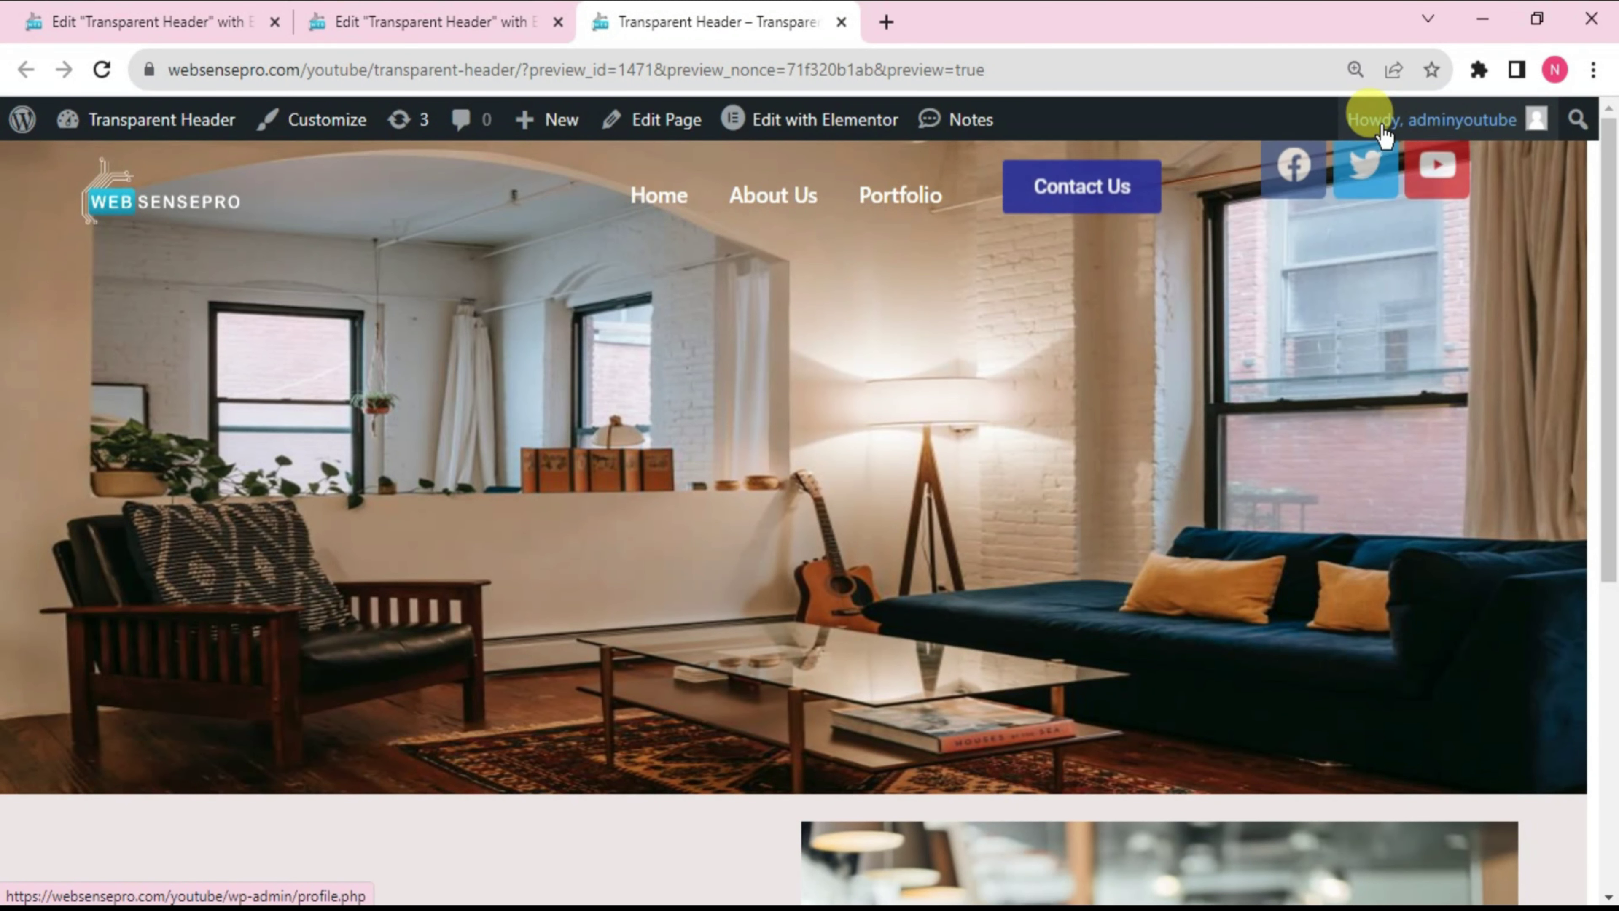
pyautogui.scroll(-5, 1383, 130)
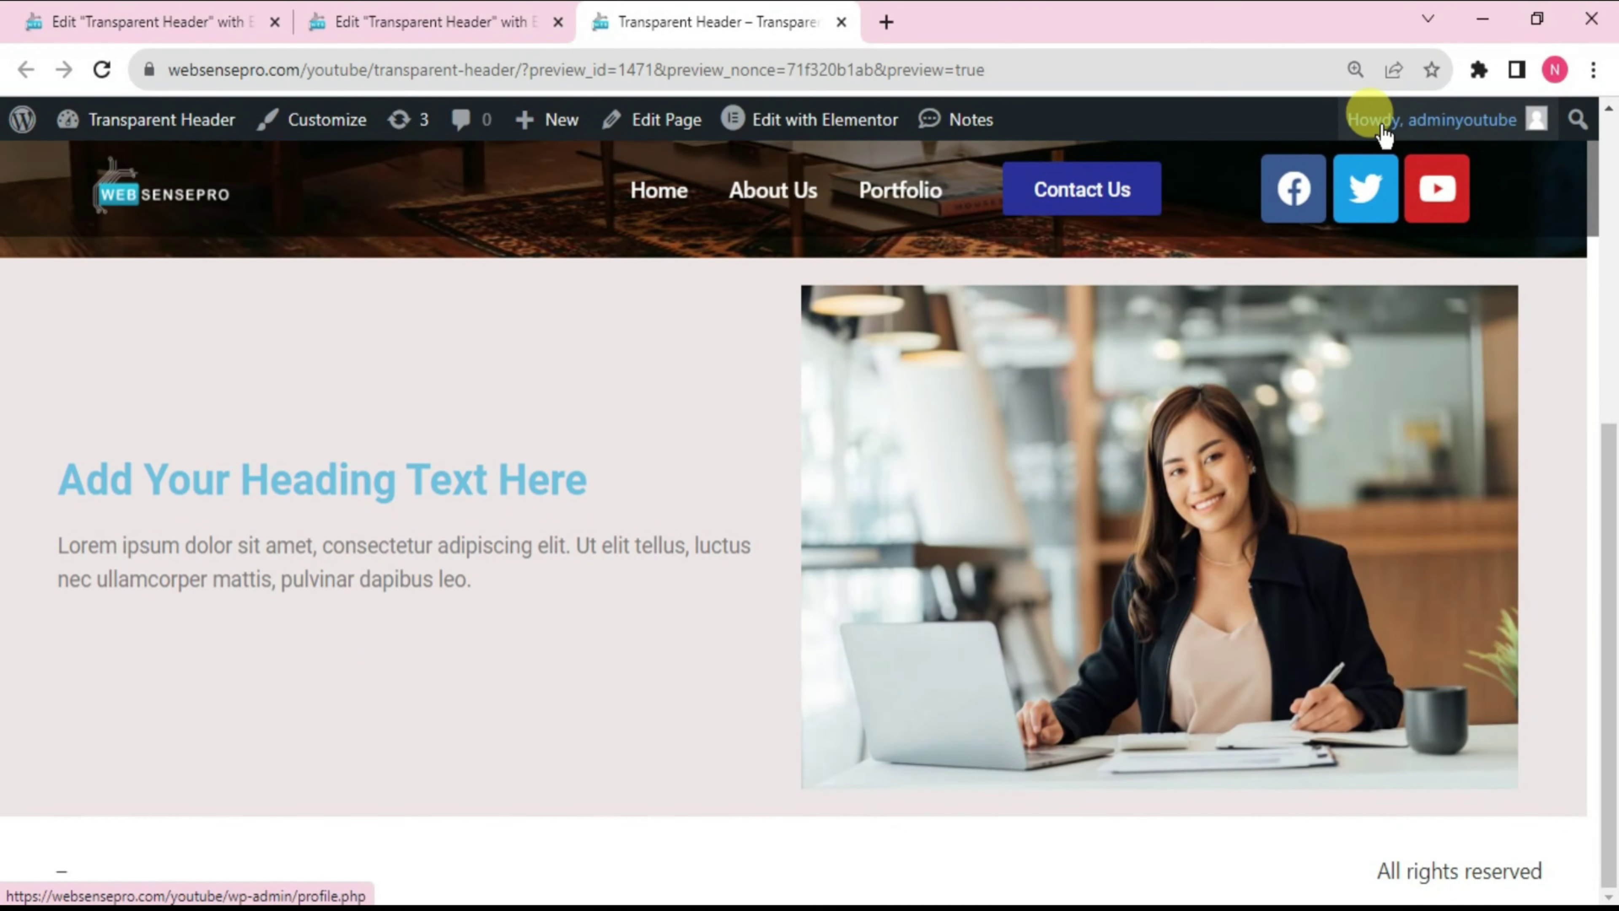
pyautogui.scroll(5, 1382, 128)
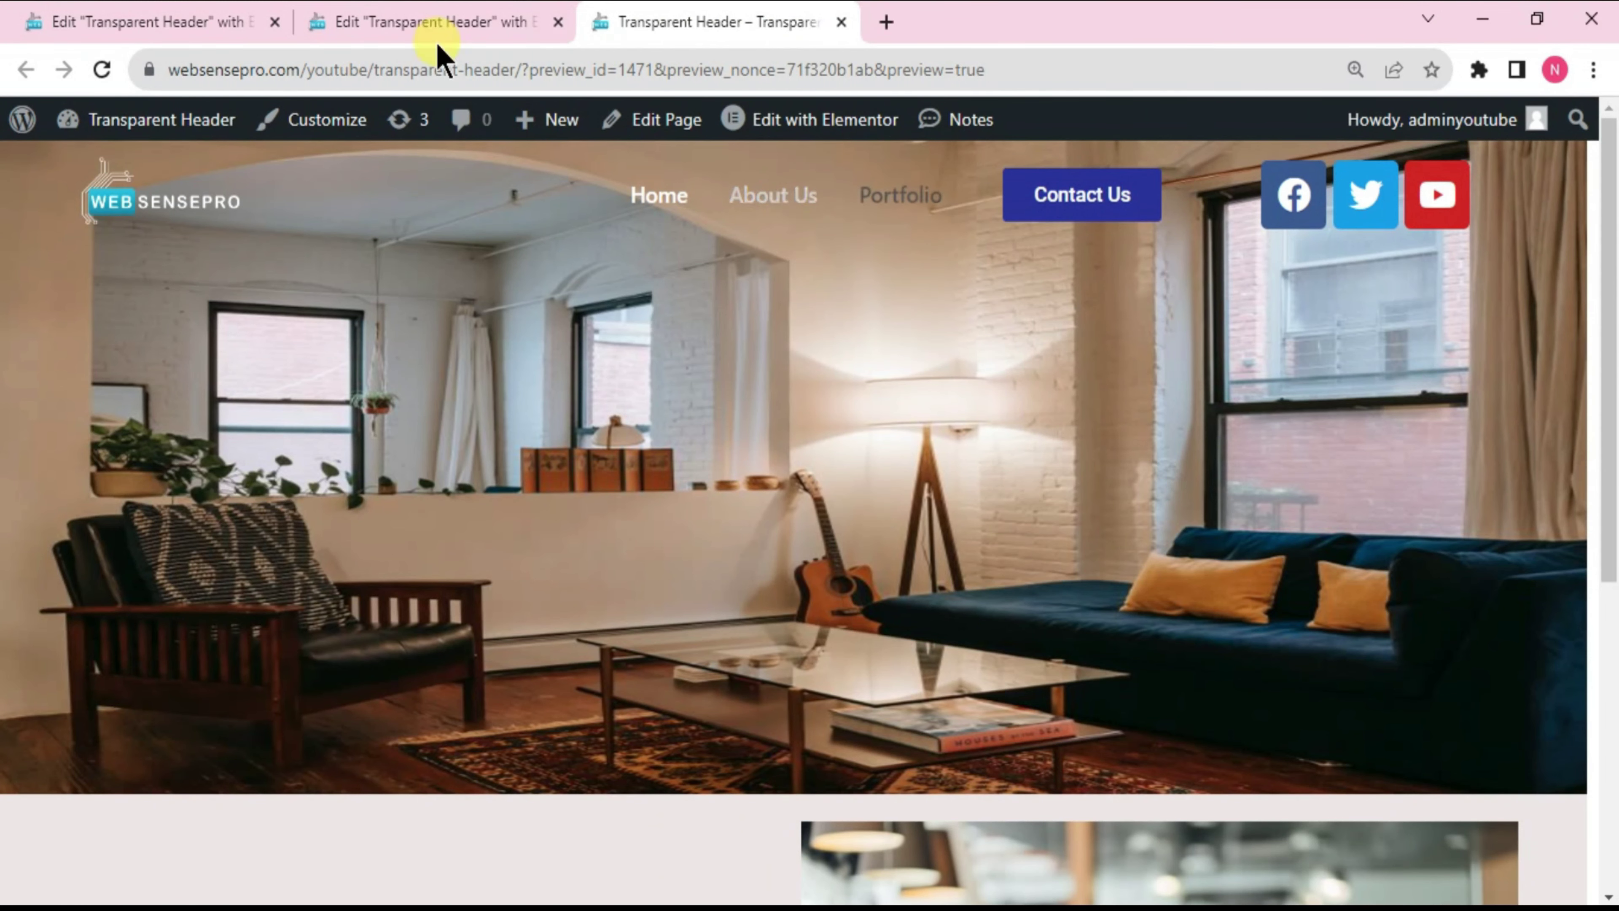
pyautogui.click(153, 21)
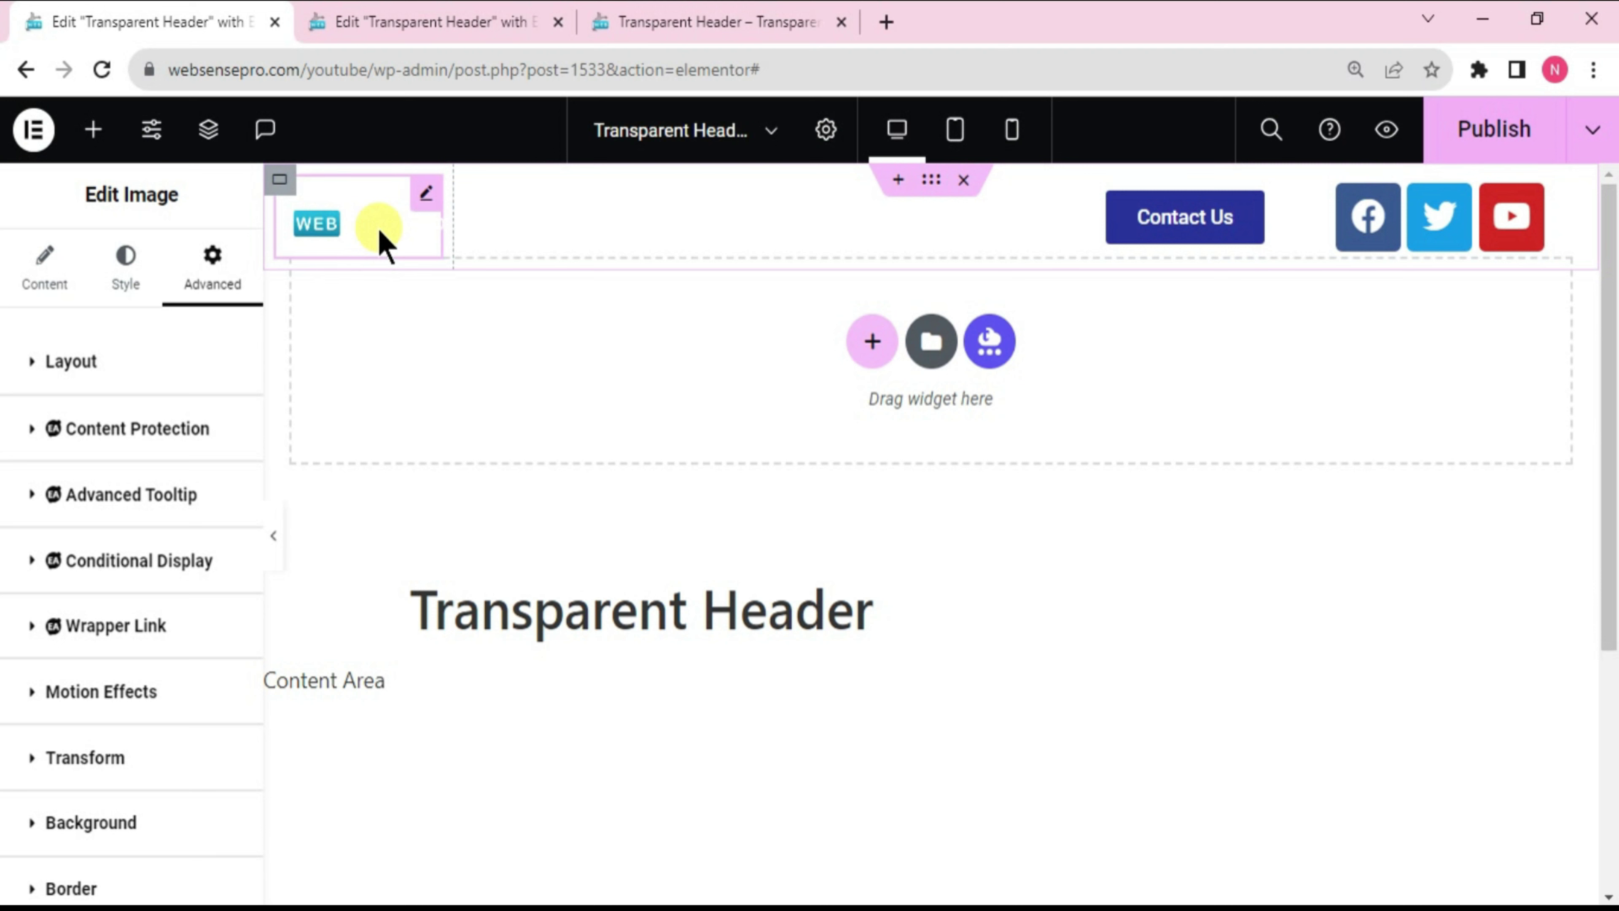
# Step: Give the logo container a Fade In Down entrance animation
pyautogui.click(281, 181)
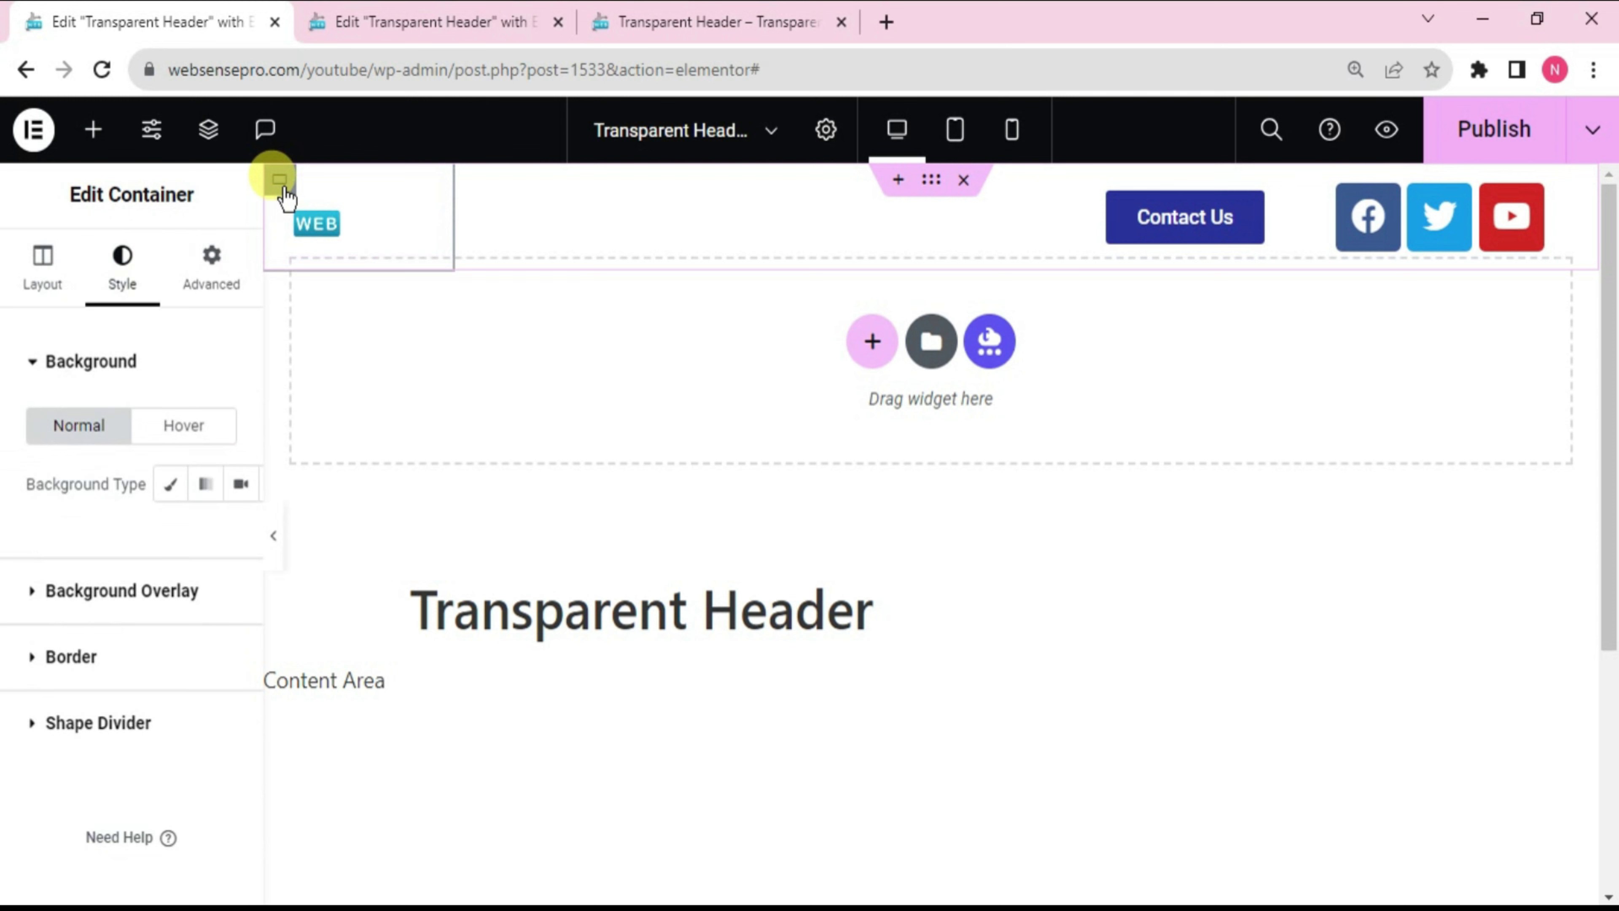
pyautogui.click(195, 281)
pyautogui.moveTo(258, 363); pyautogui.dragTo(253, 643)
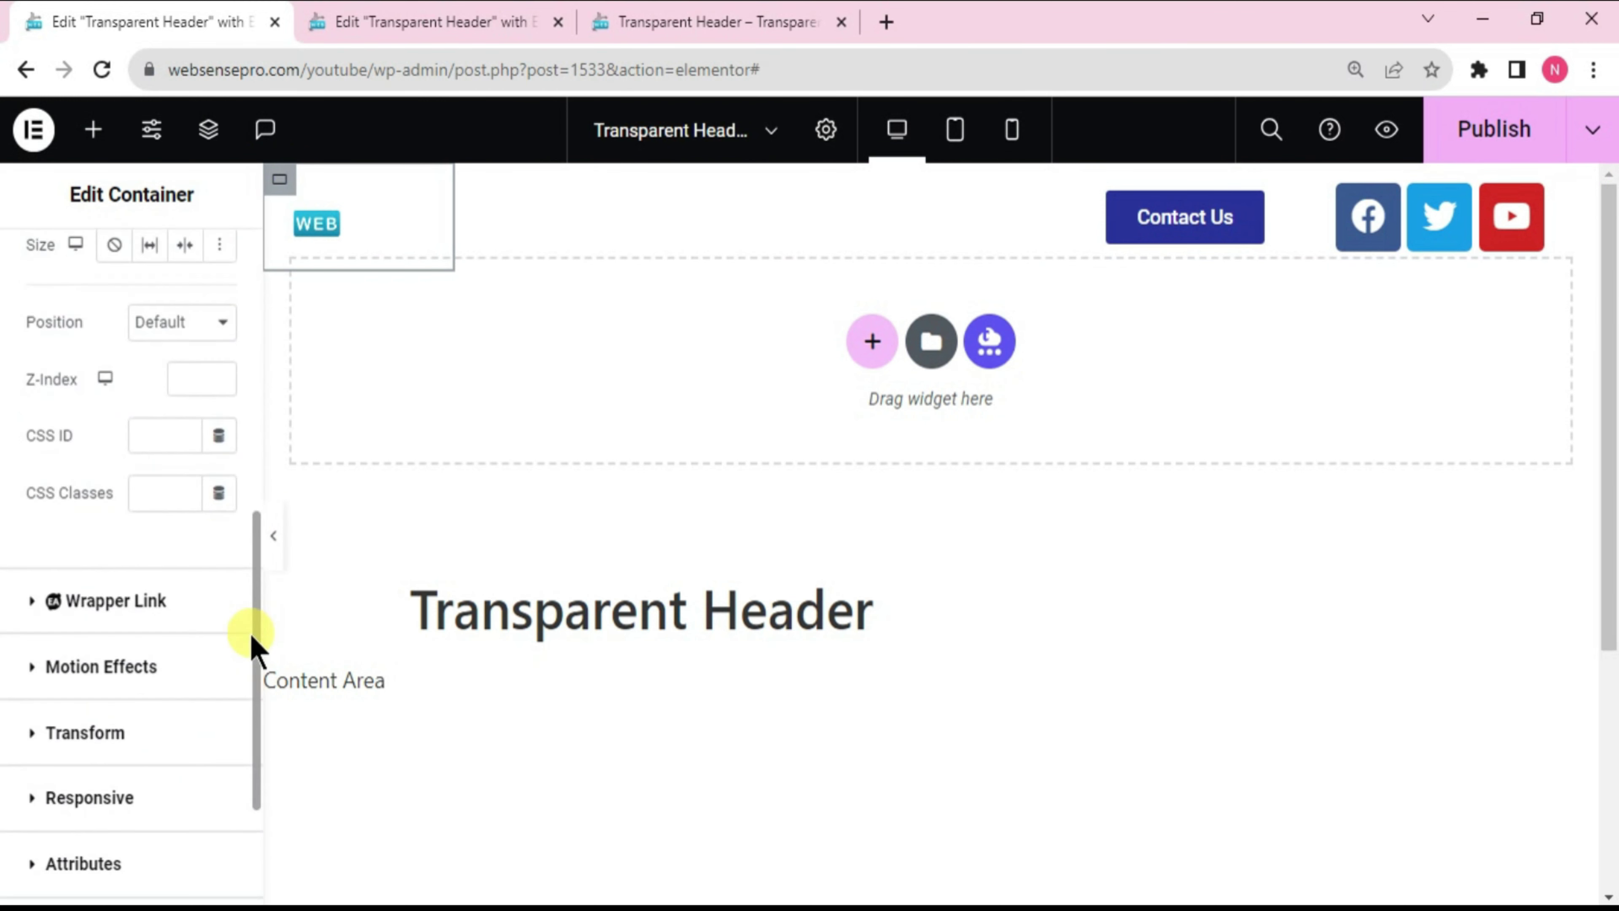
pyautogui.click(168, 670)
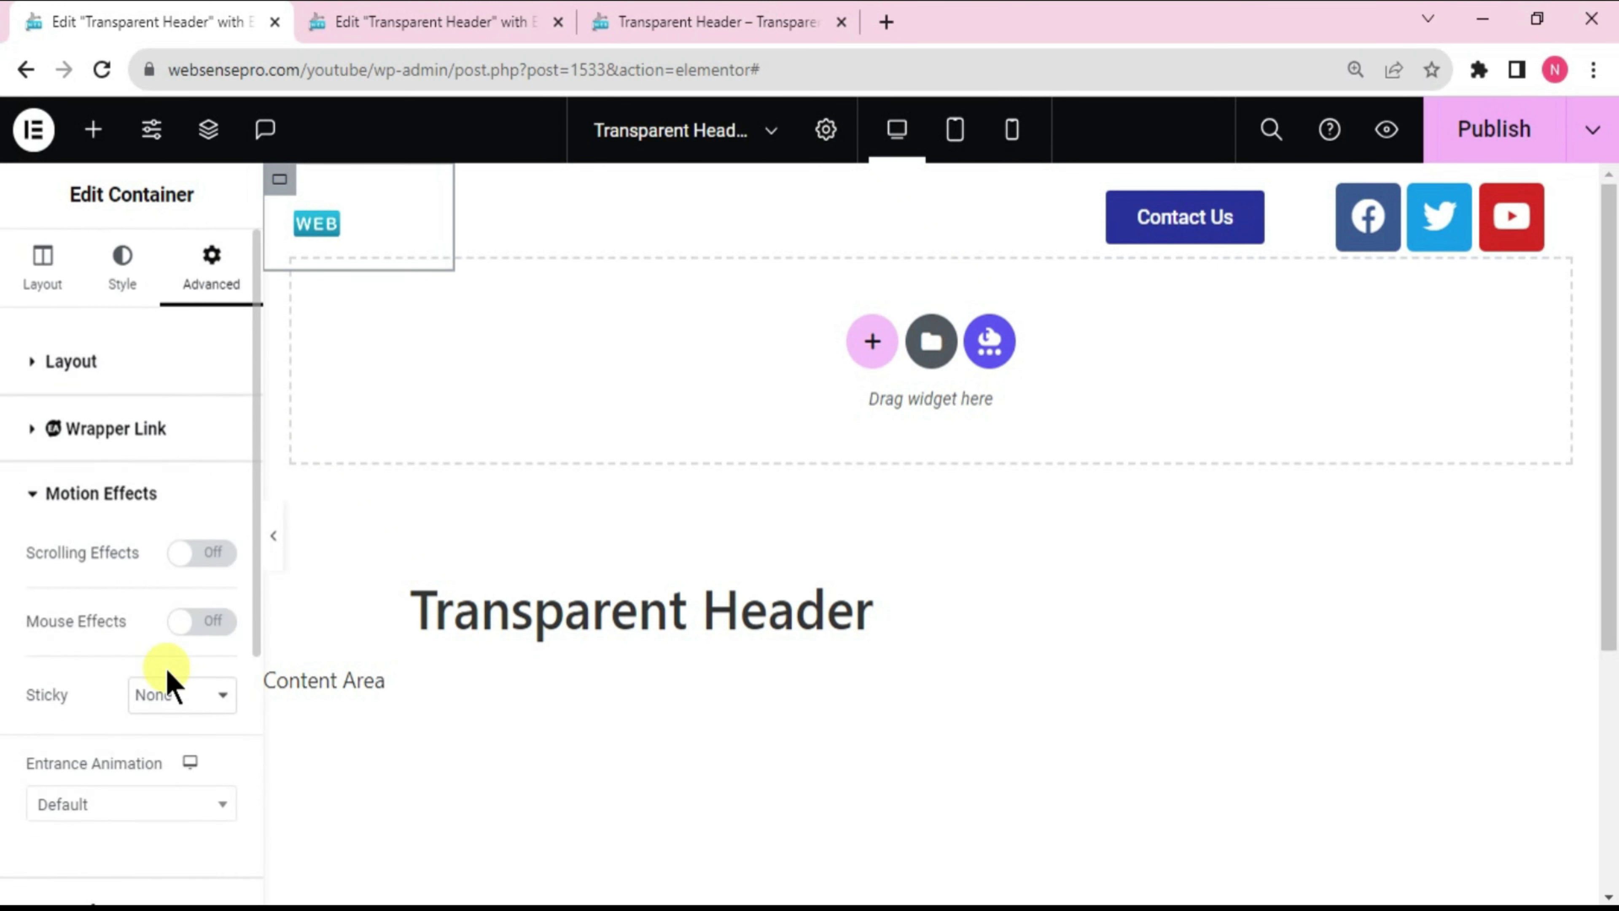
pyautogui.click(117, 805)
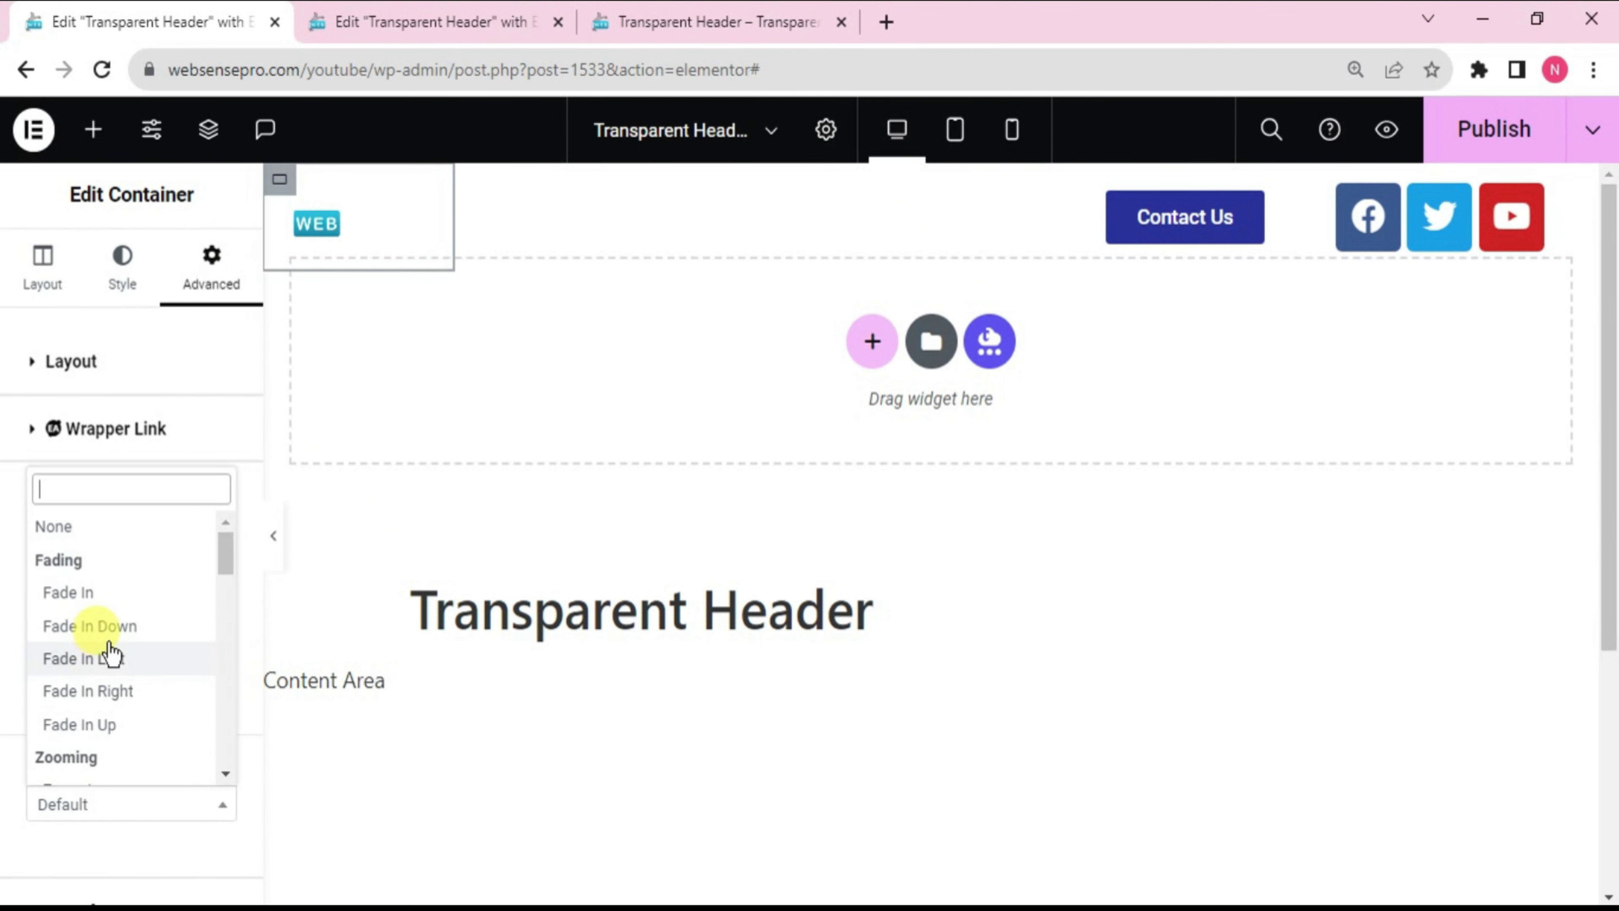
pyautogui.click(107, 626)
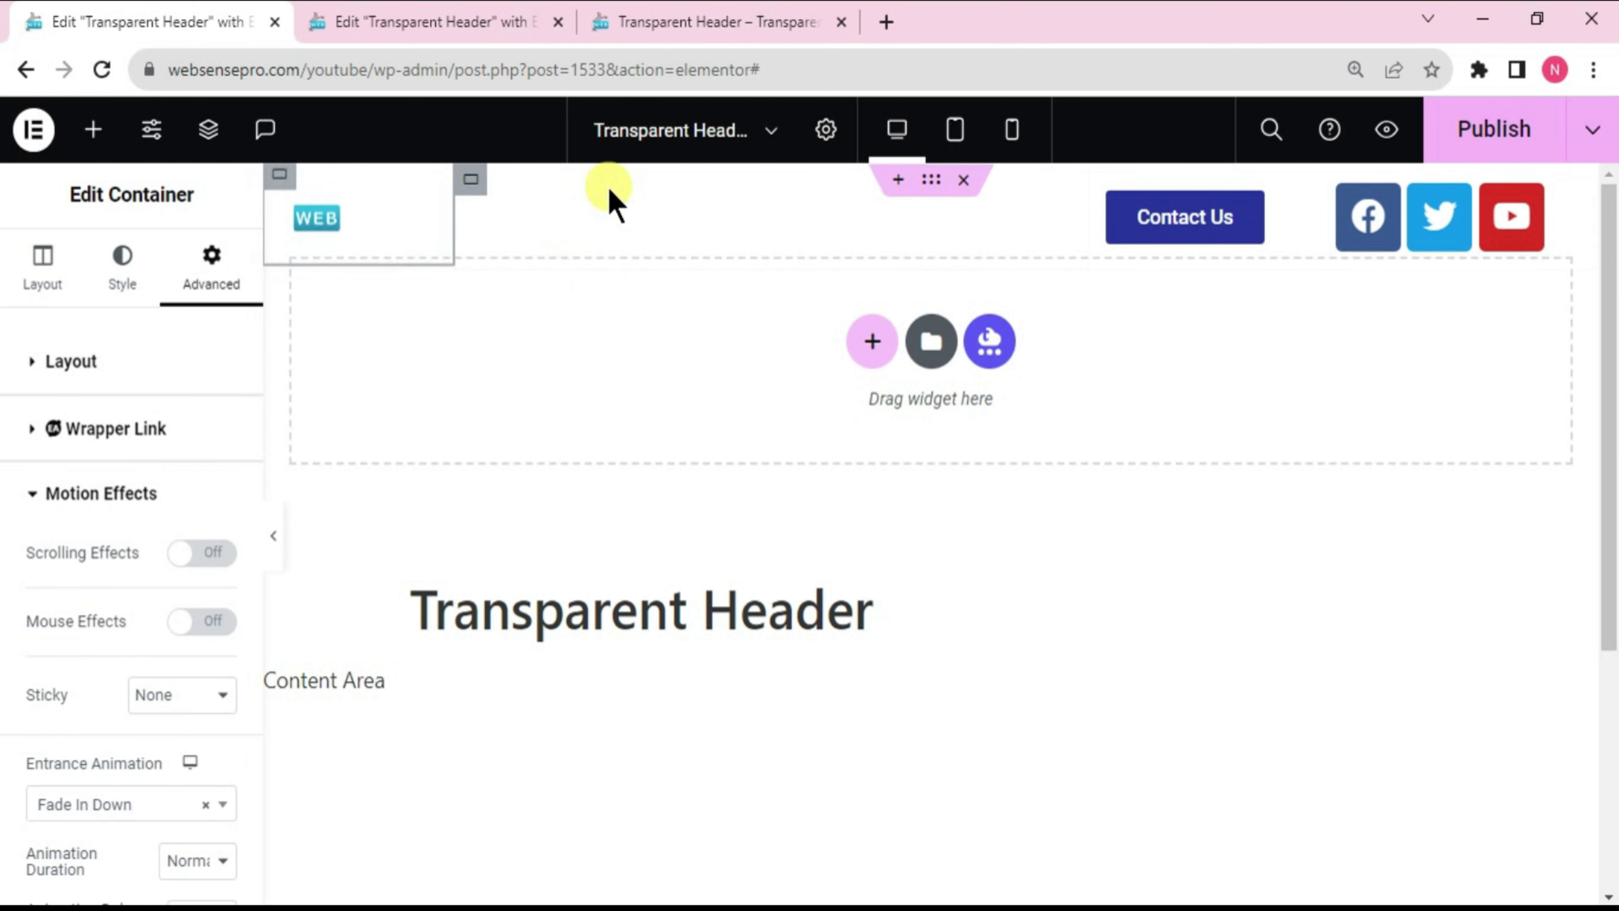
# Step: Give the middle header container a Fade In Down entrance with a 300 ms delay
pyautogui.click(469, 183)
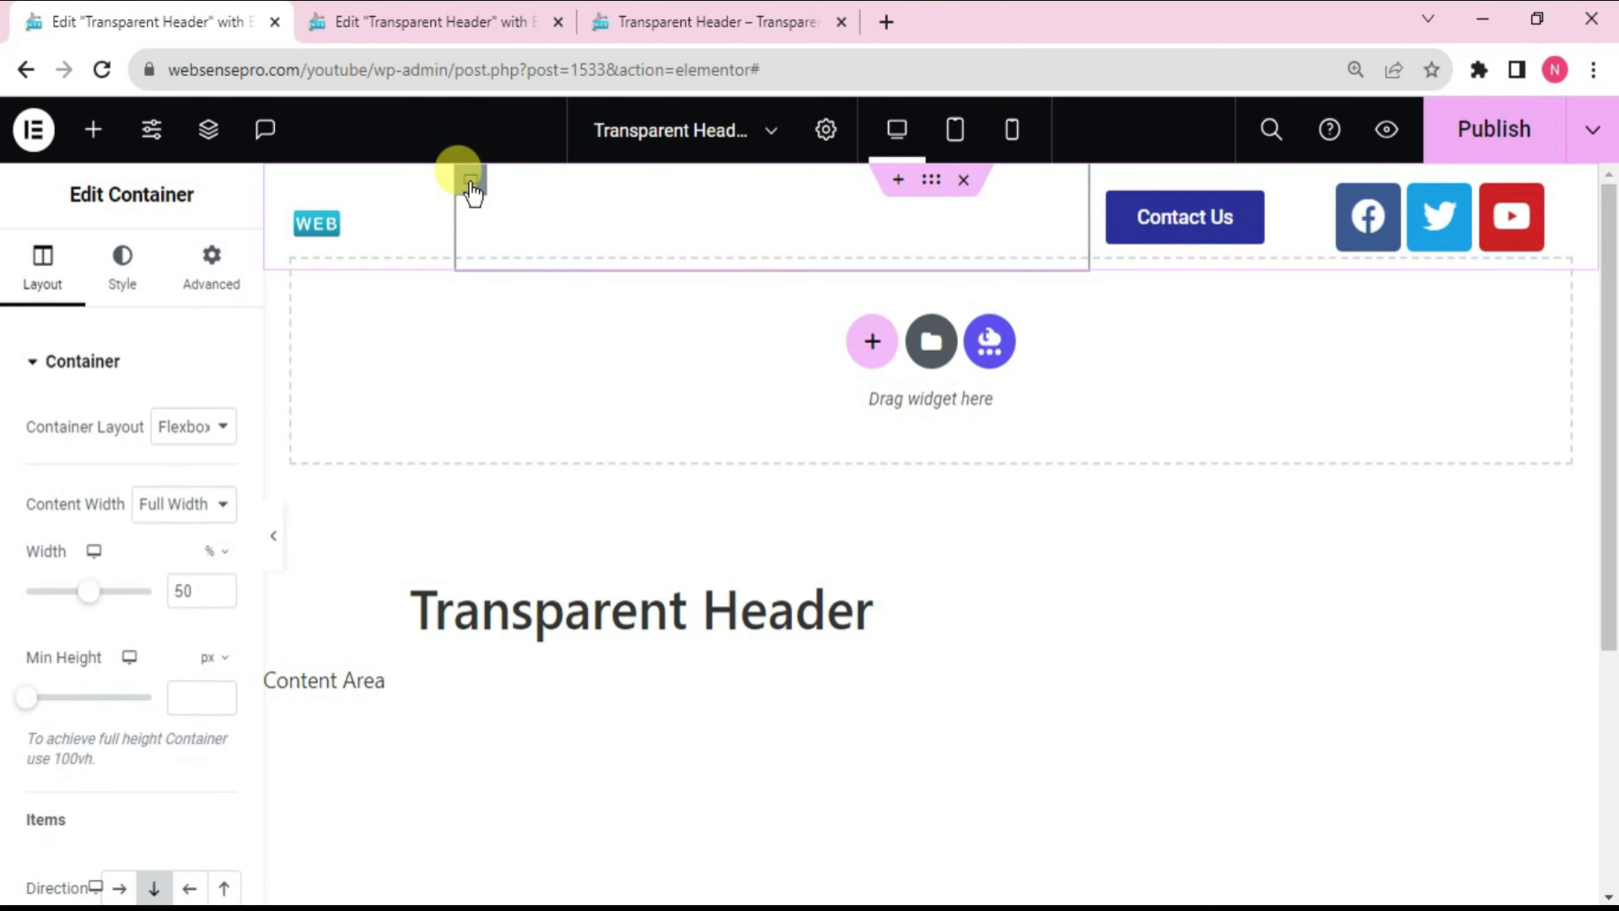
pyautogui.click(202, 289)
pyautogui.moveTo(256, 372); pyautogui.dragTo(278, 691)
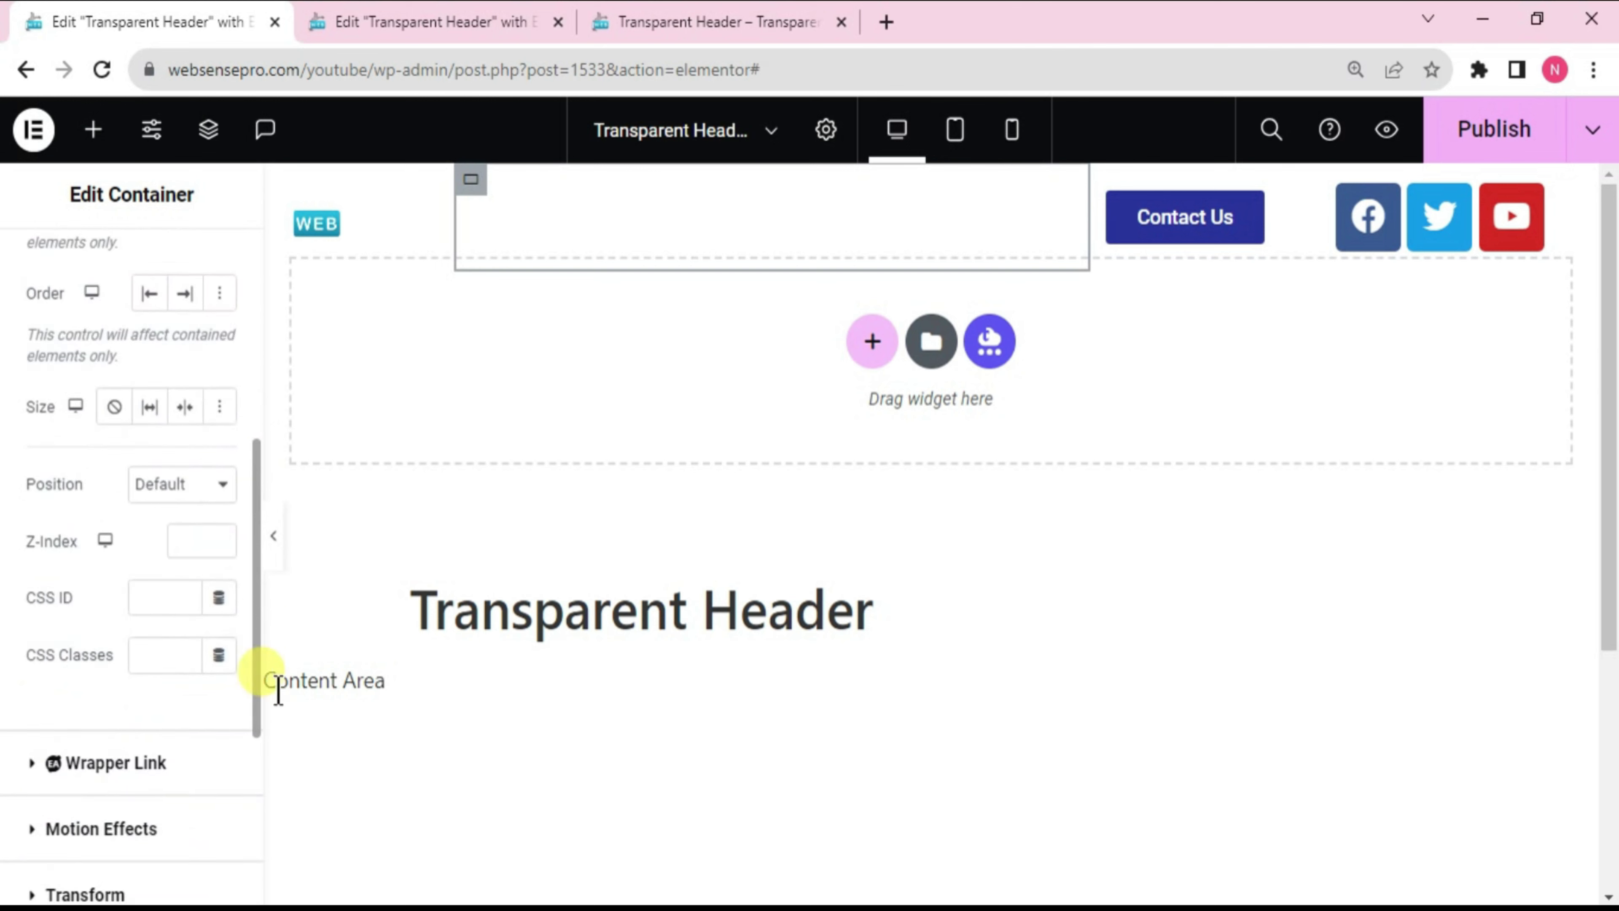
pyautogui.scroll(-5, 199, 778)
pyautogui.scroll(3, 173, 704)
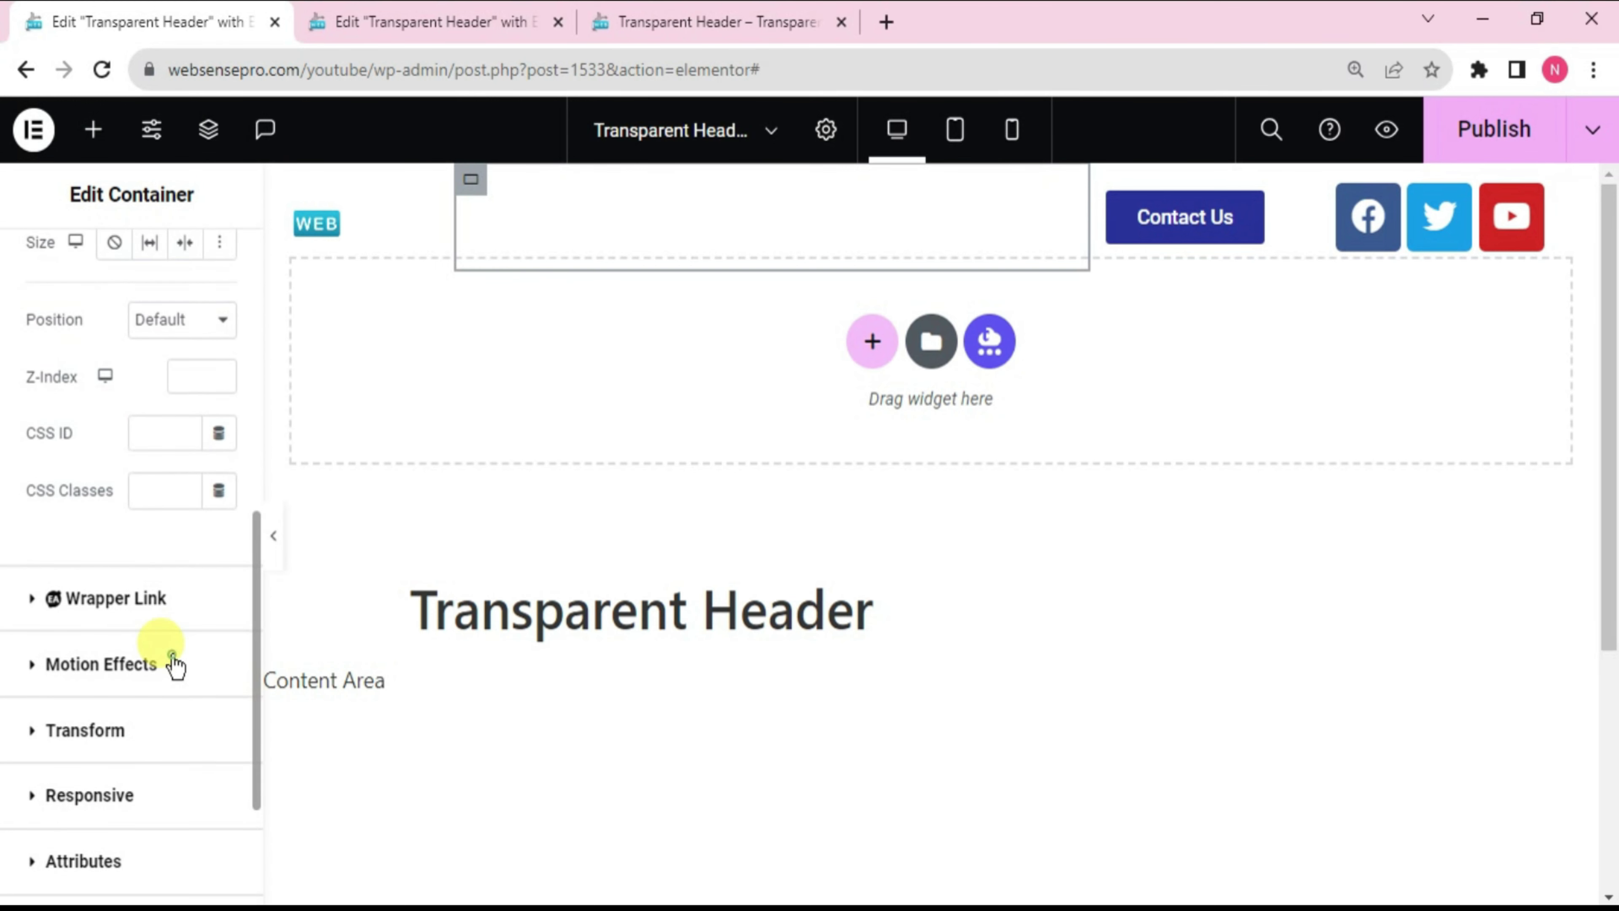
pyautogui.click(173, 664)
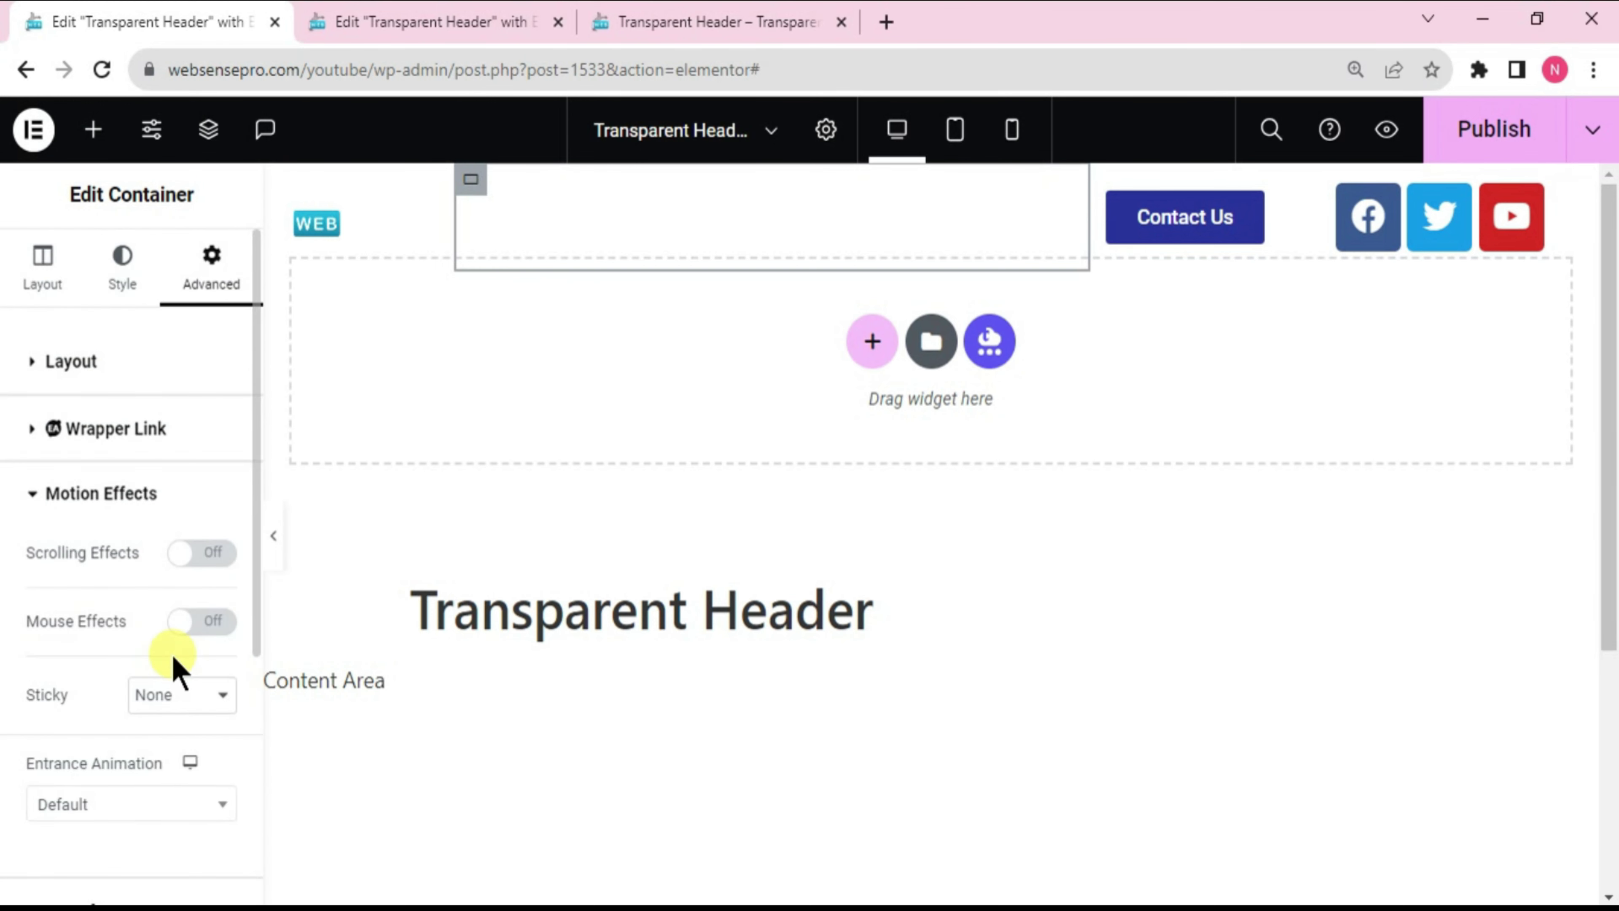
pyautogui.click(112, 808)
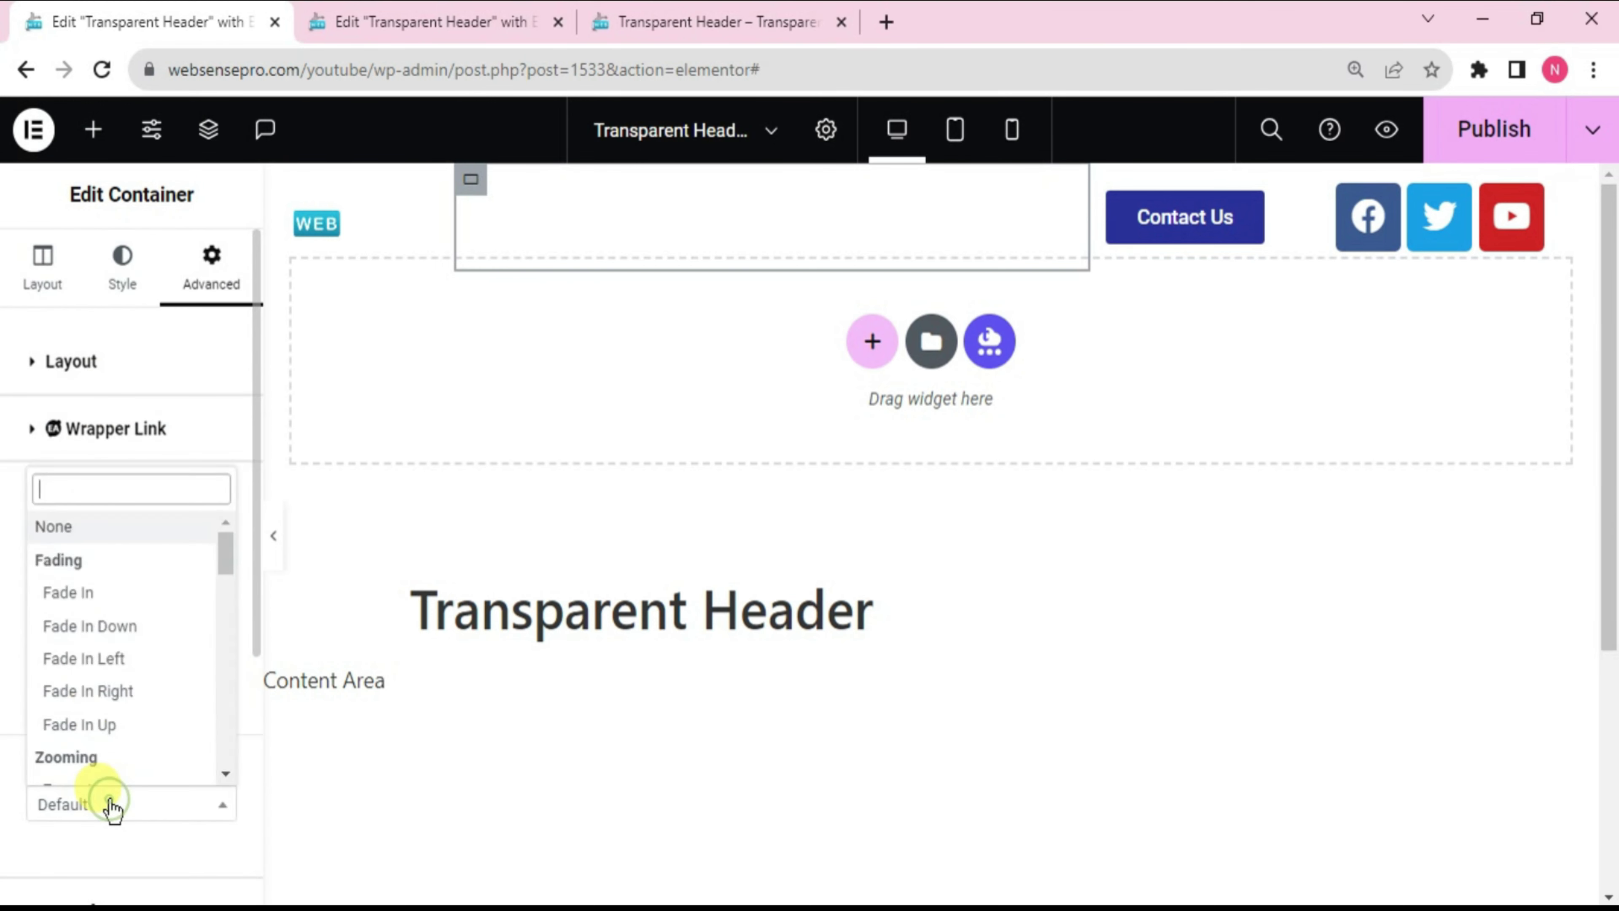
pyautogui.click(119, 628)
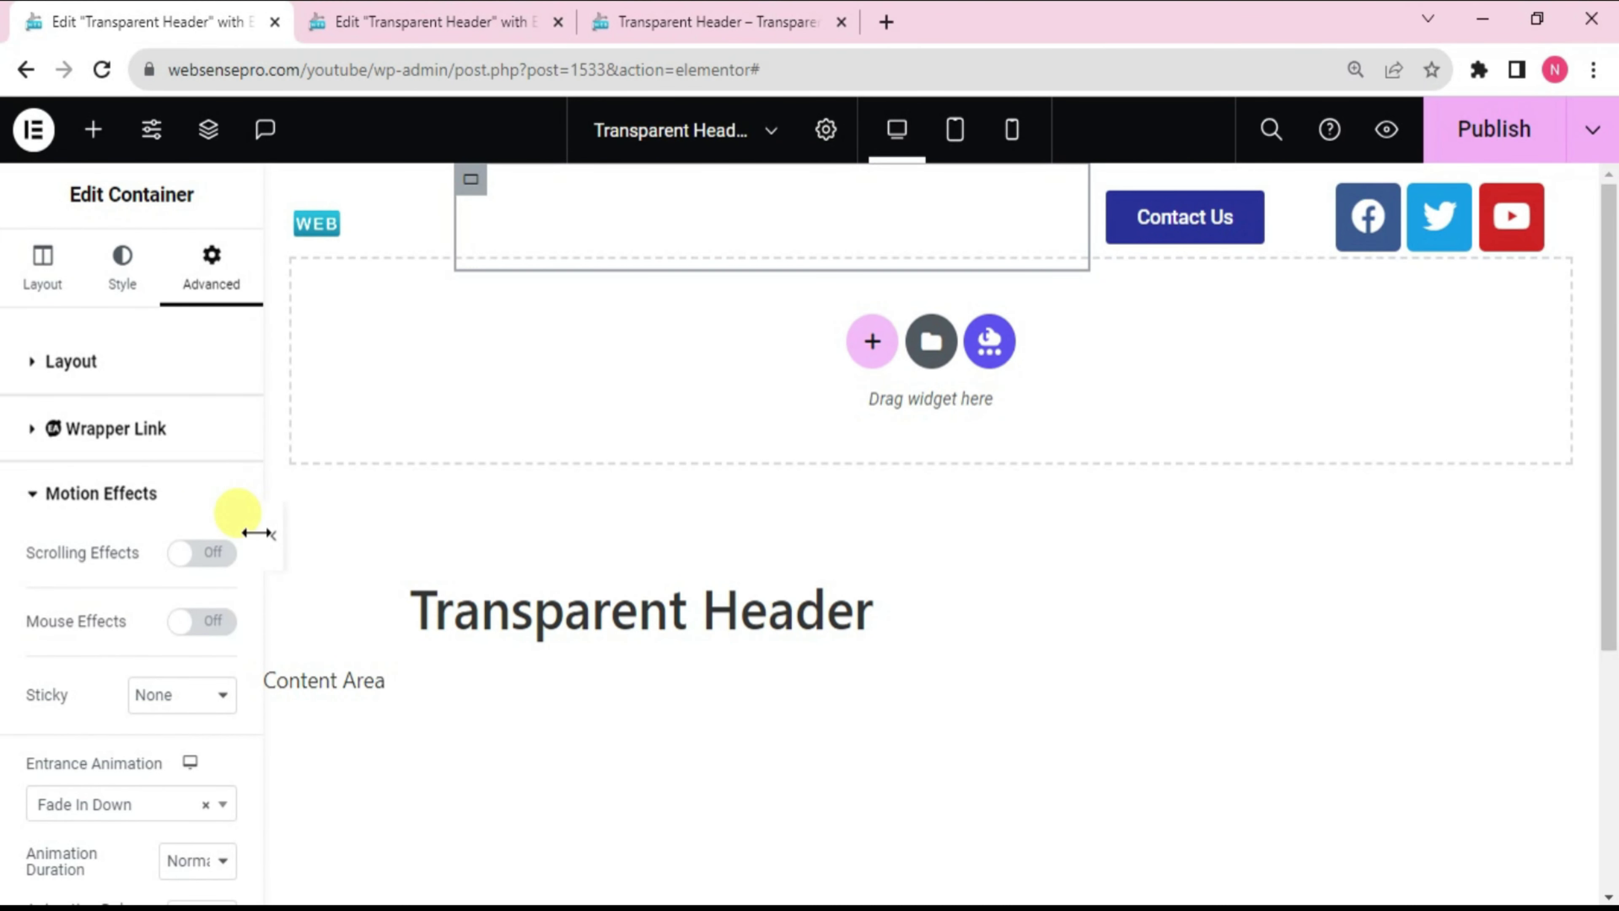
pyautogui.moveTo(255, 542); pyautogui.dragTo(253, 670)
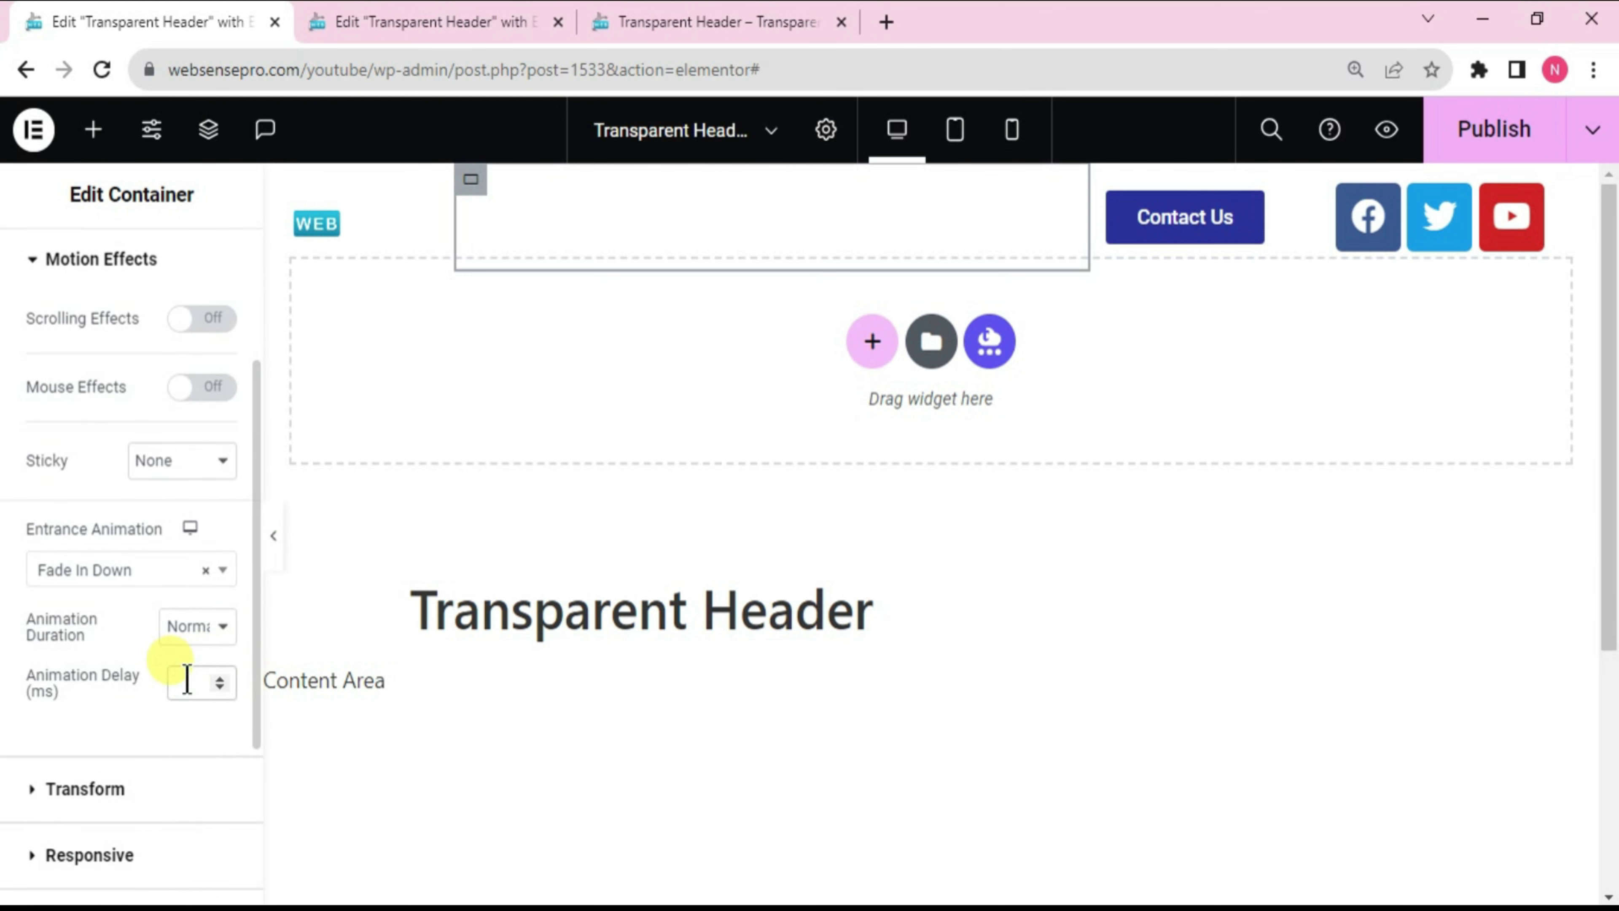
pyautogui.write('300')
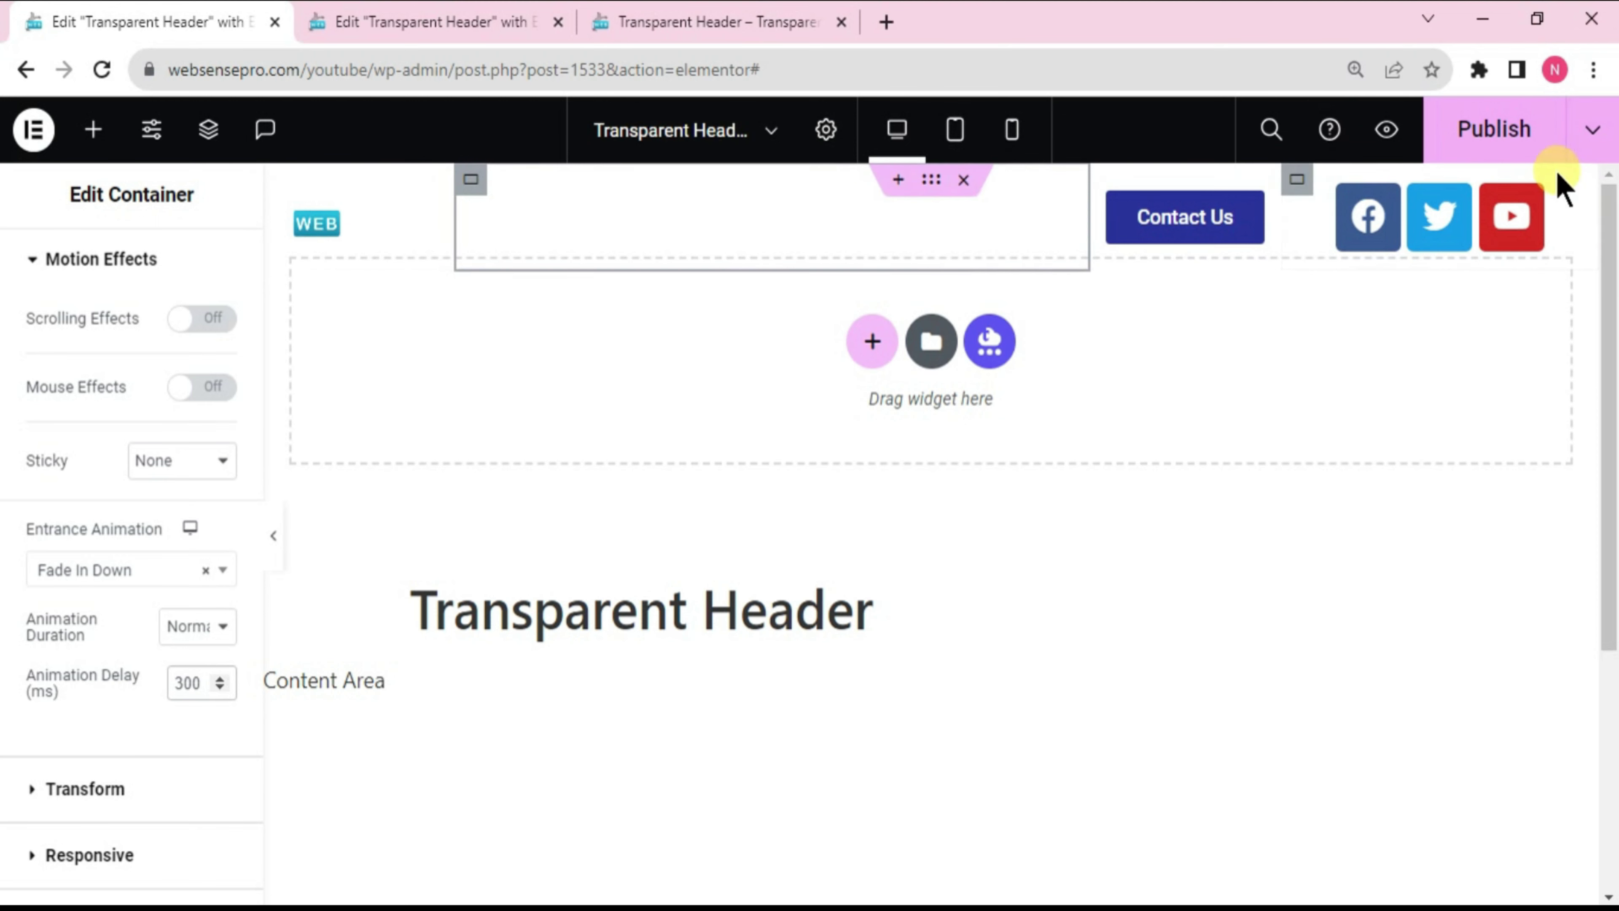
# Step: Publish the header, reload the Transparent Header page editor, and preview the page
pyautogui.click(1521, 136)
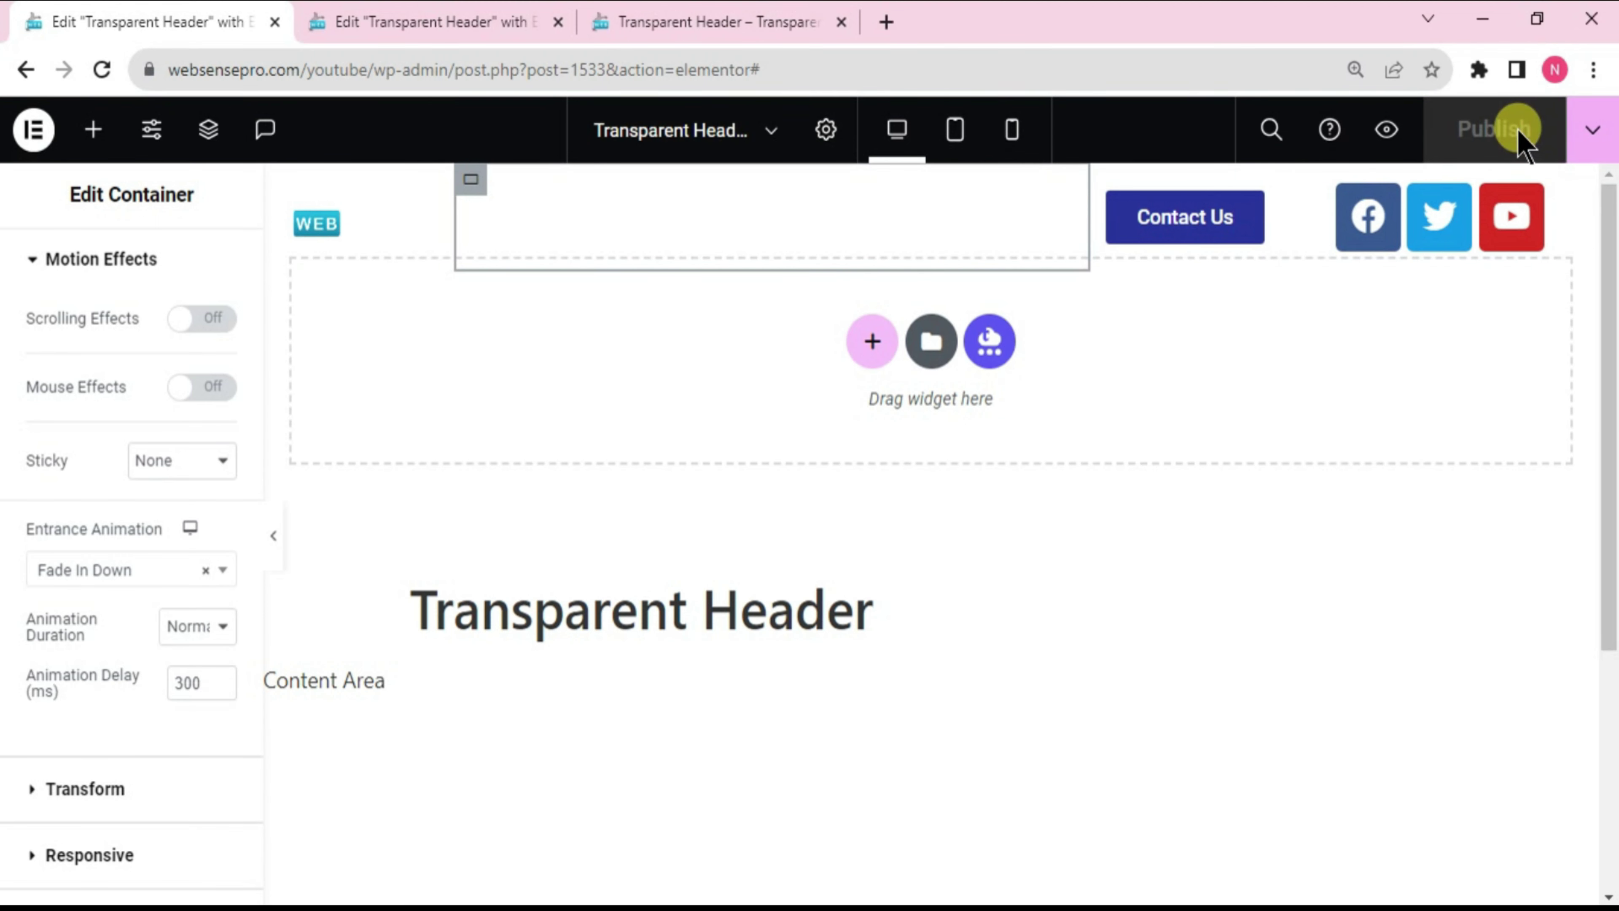
pyautogui.click(433, 22)
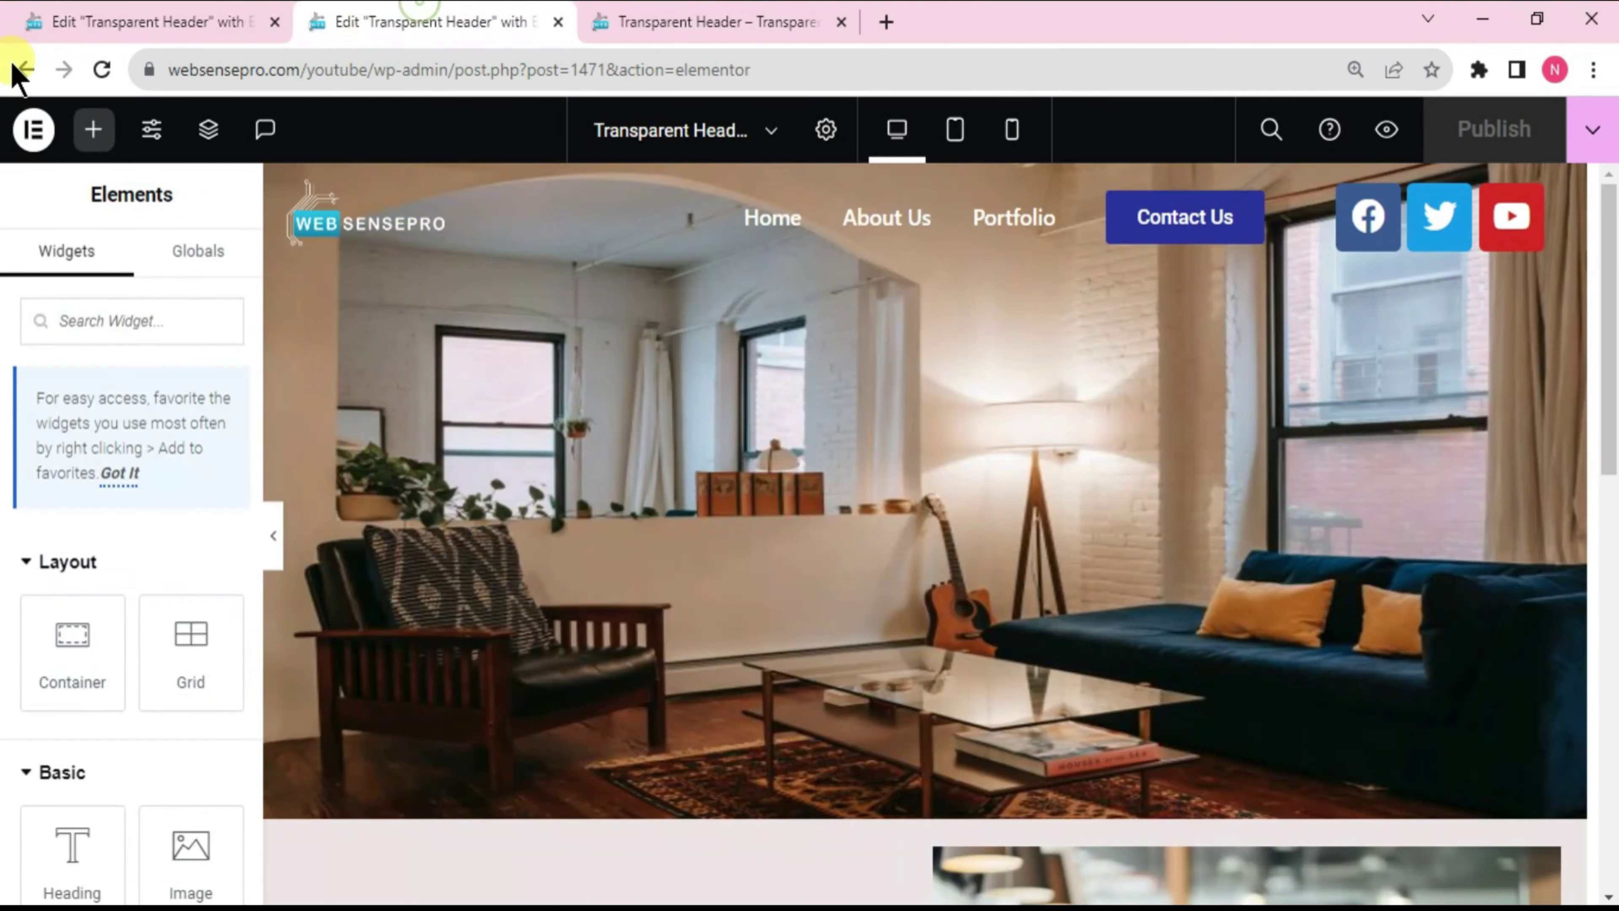
pyautogui.click(100, 70)
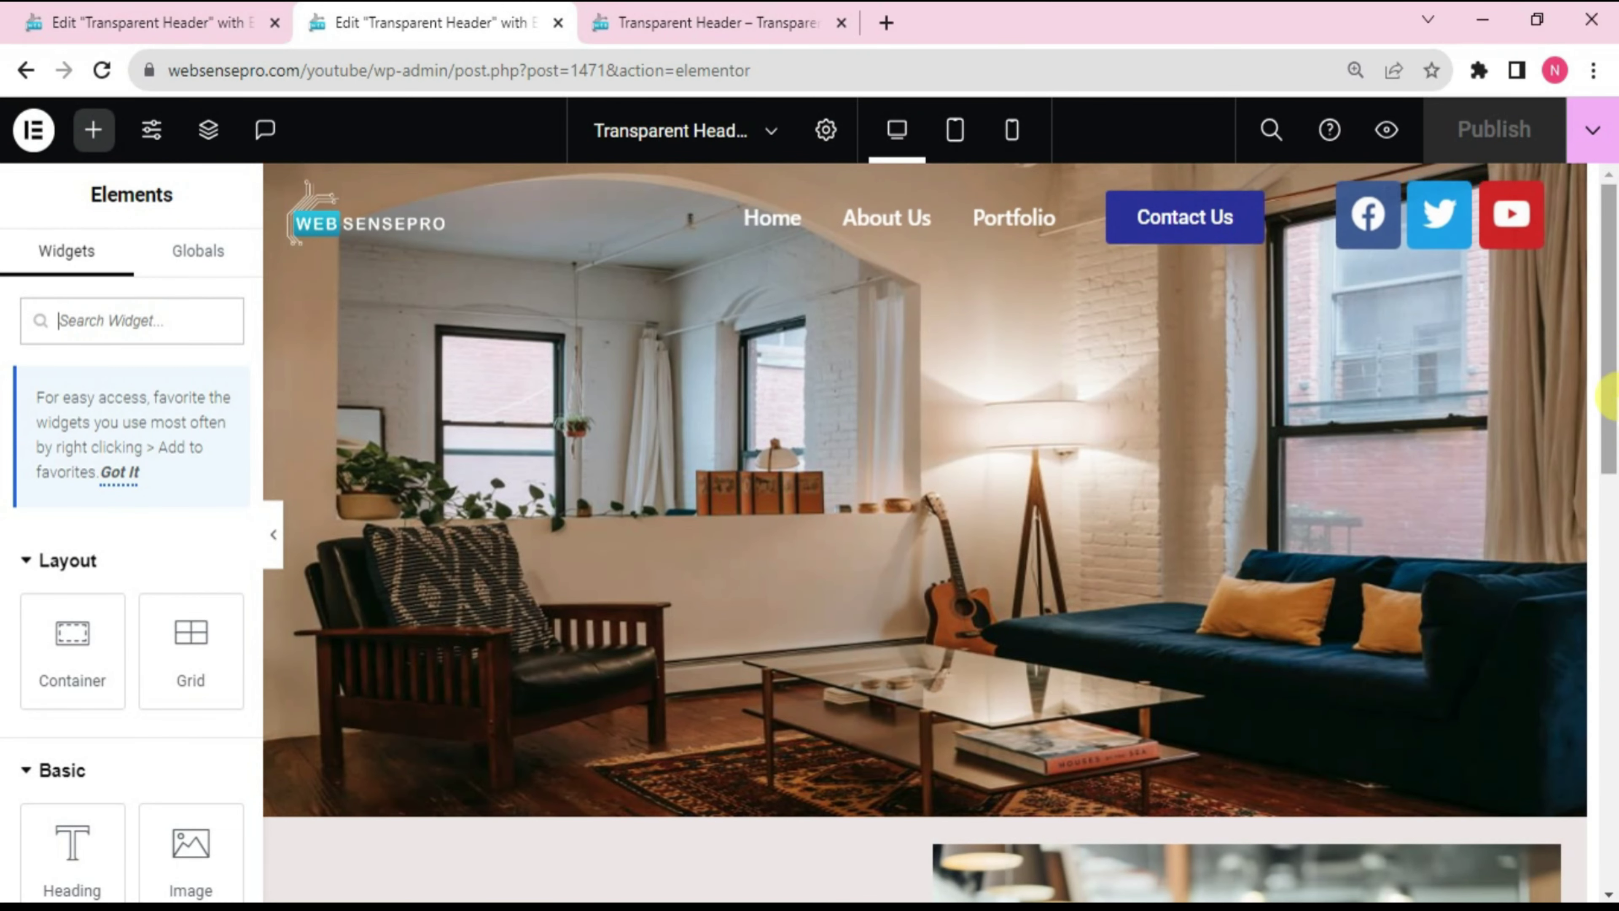
pyautogui.moveTo(1605, 372); pyautogui.dragTo(1609, 222)
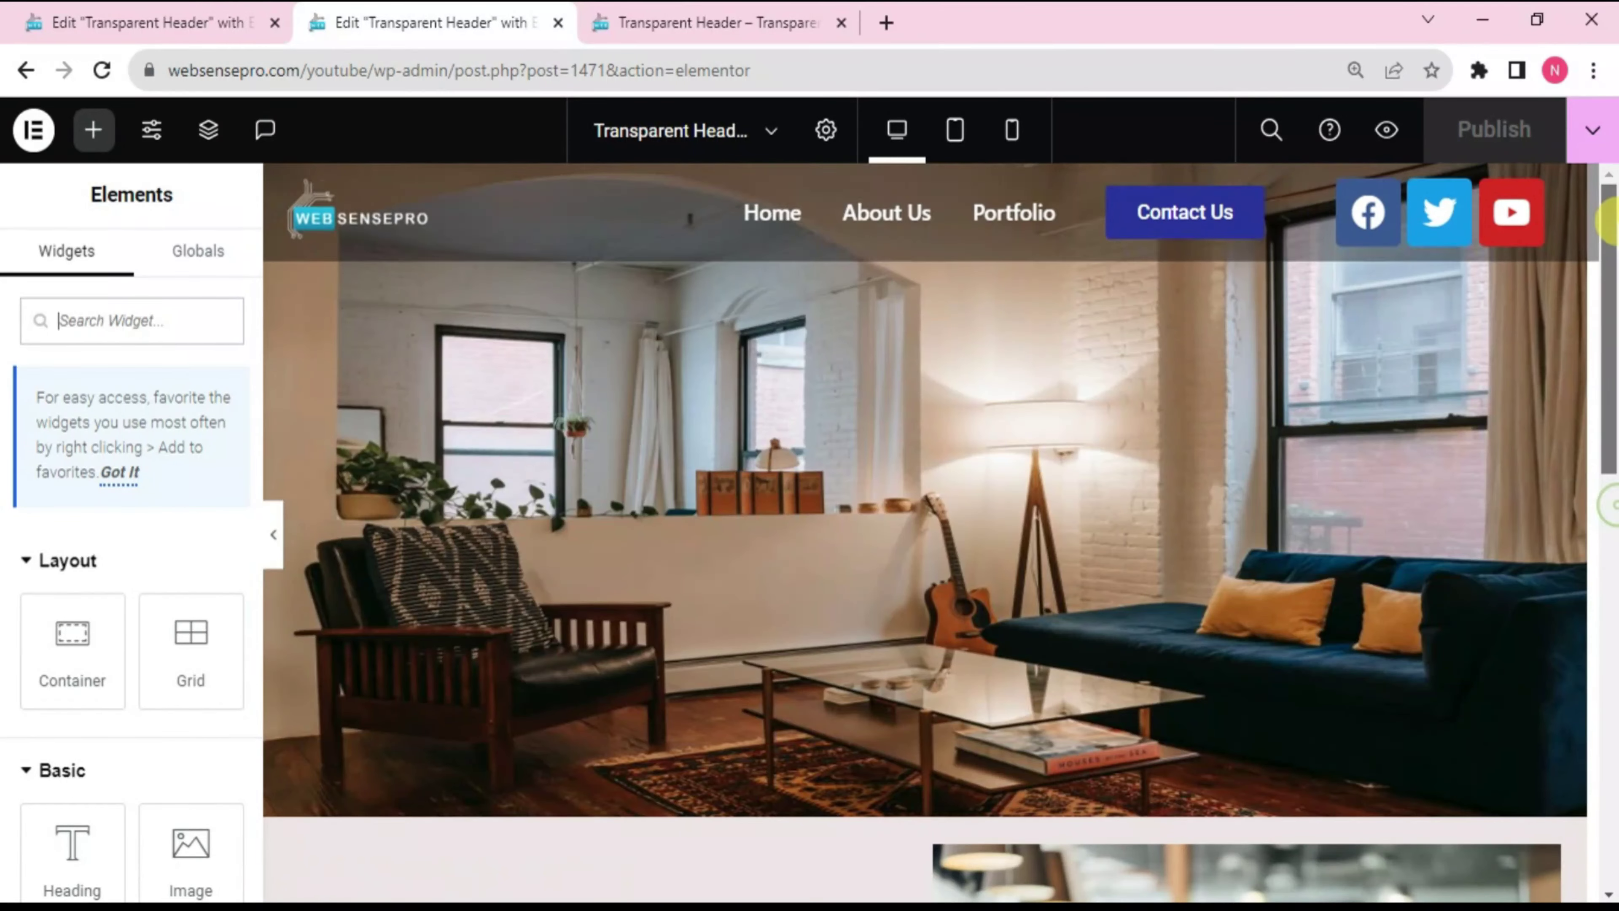
pyautogui.click(1384, 127)
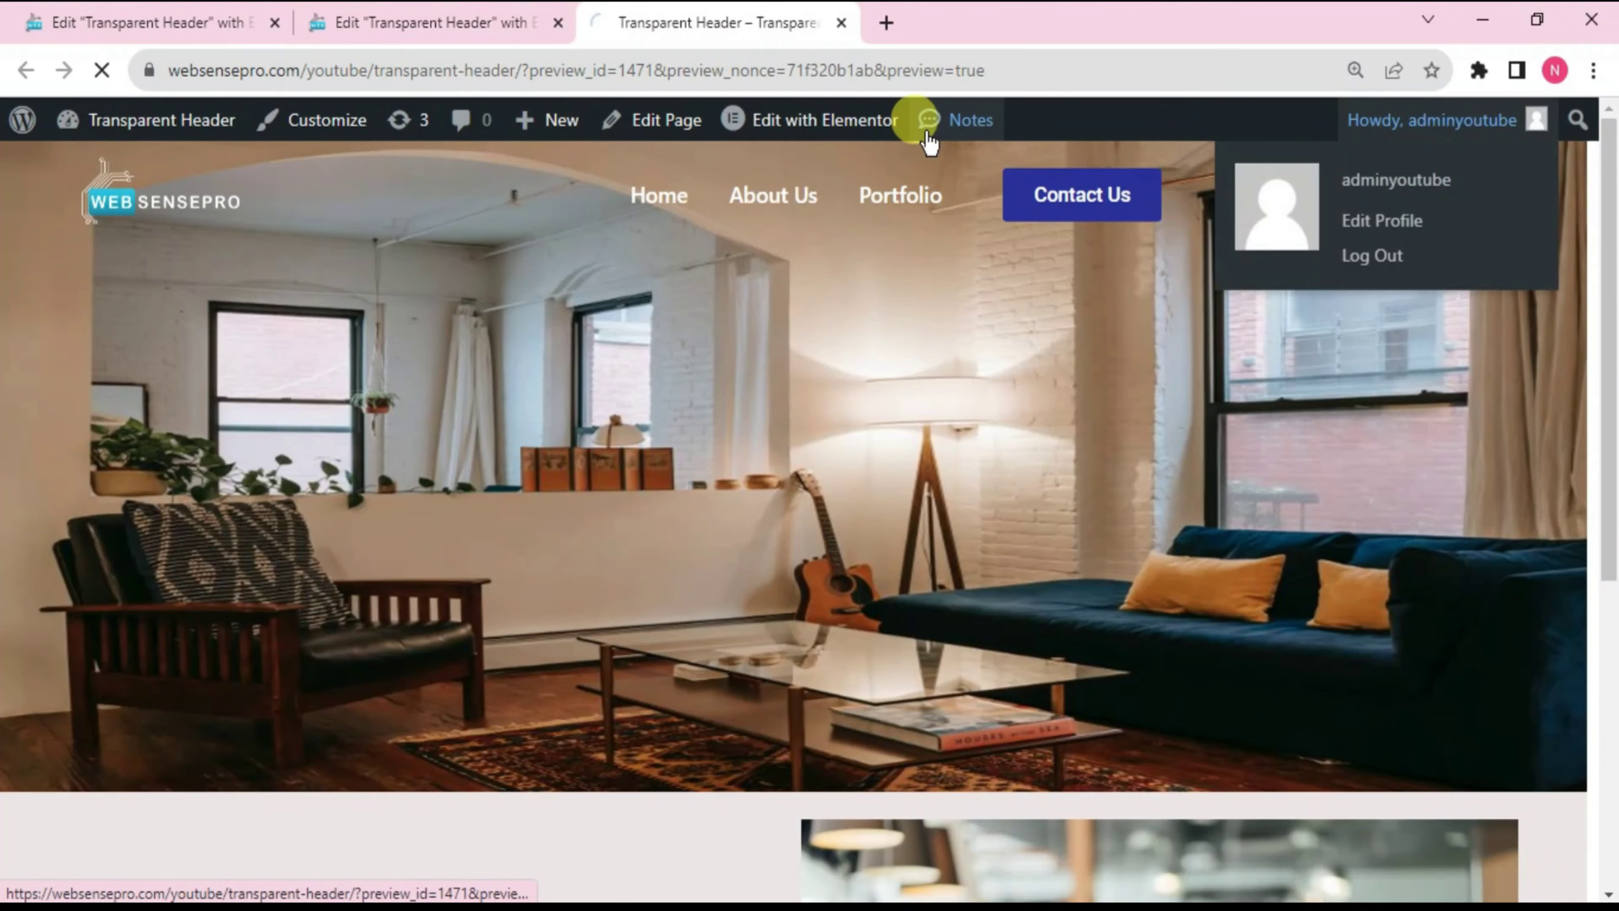